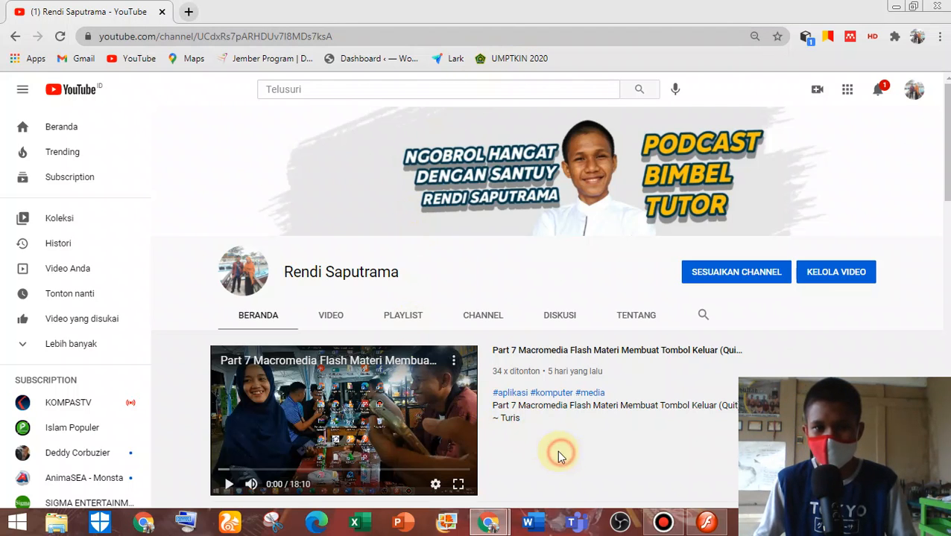
pyautogui.scroll(-3, 558, 452)
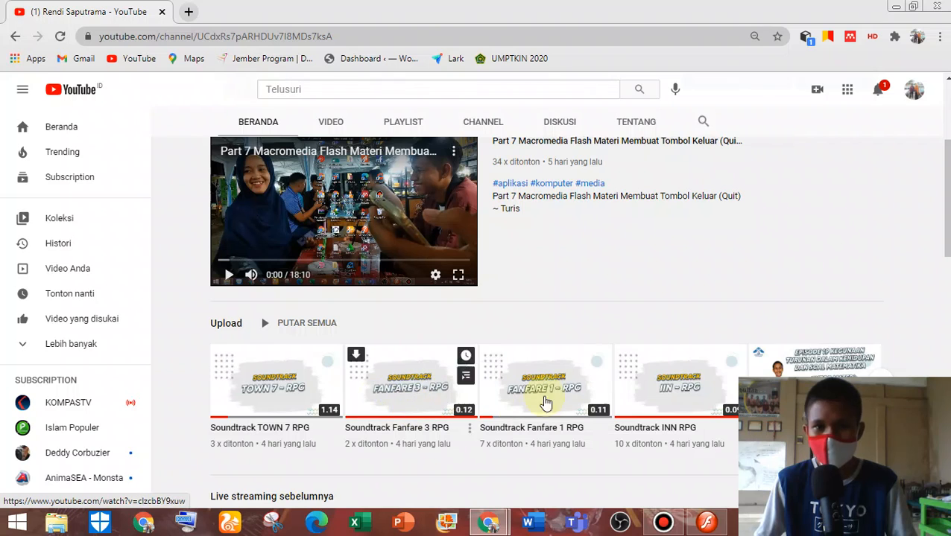
pyautogui.scroll(-1, 398, 417)
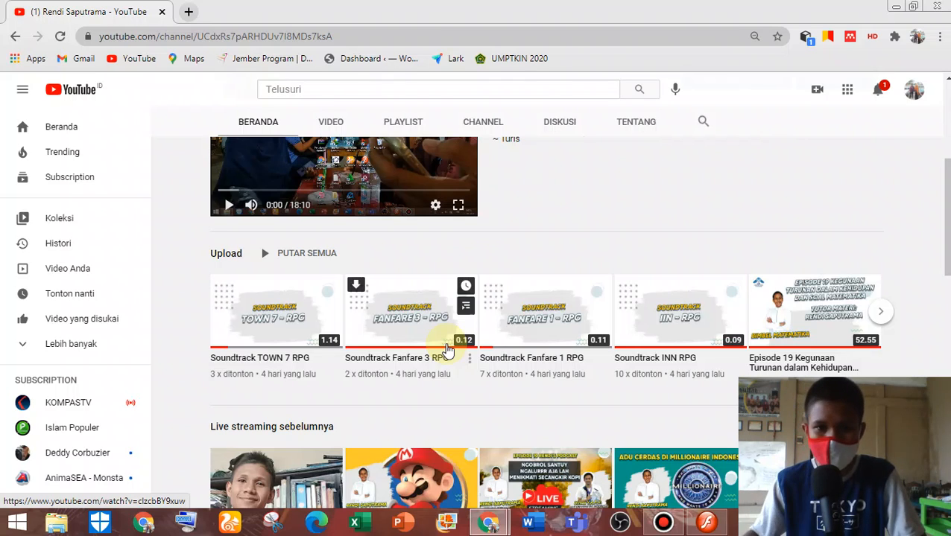
# Switch to Flash Professional 8, open the most recent Media Pembelajaran project, and run its movie test.
pyautogui.click(707, 526)
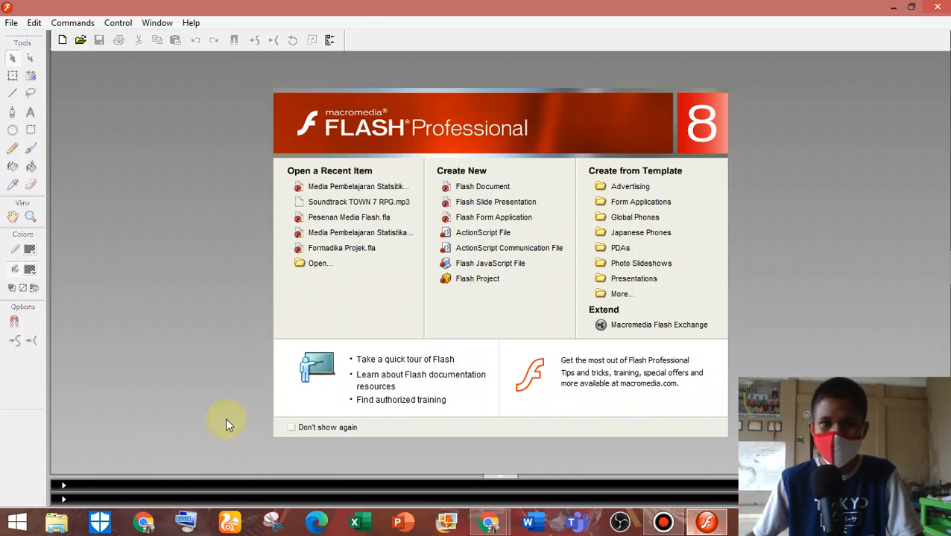
pyautogui.click(348, 187)
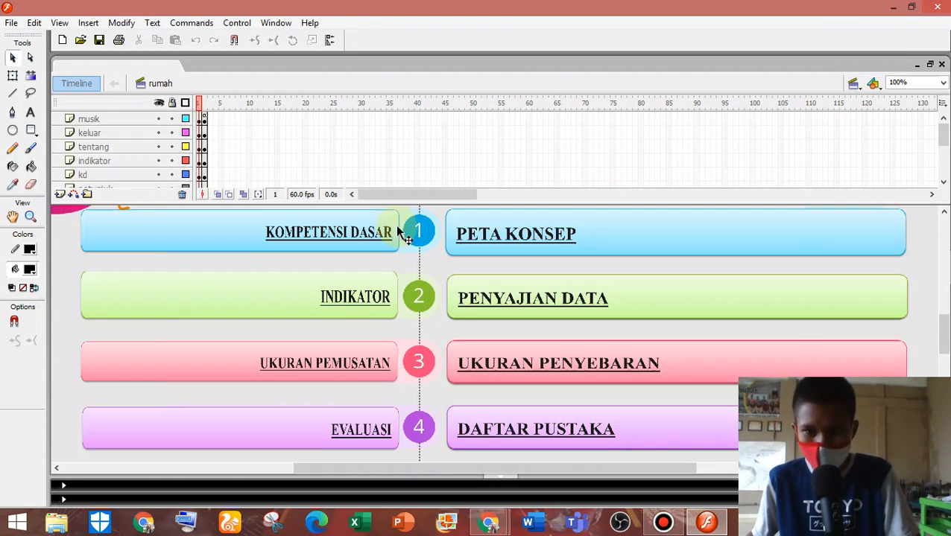
pyautogui.hotkey('ctrl', 'Return')
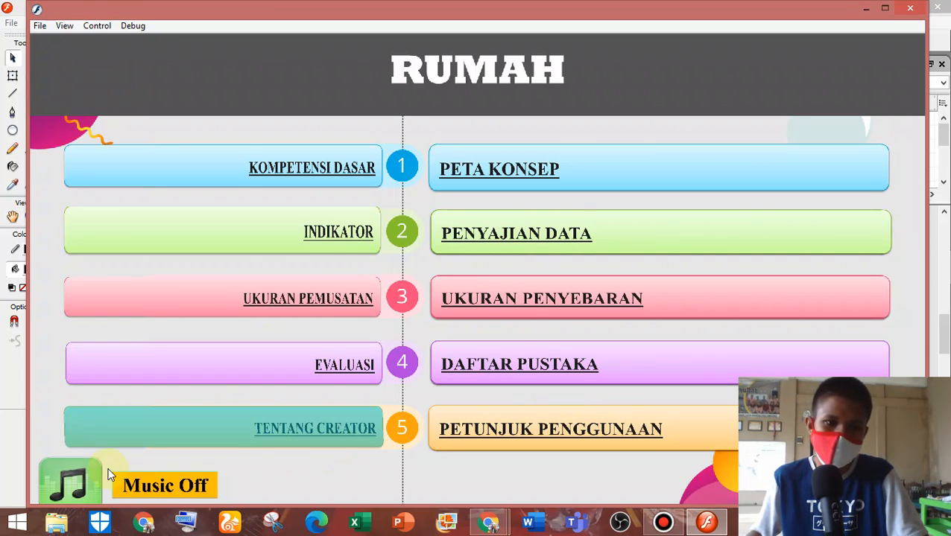
# Test the music toggle on the Rumah page by switching it repeatedly between Music On and Music Off.
pyautogui.click(80, 490)
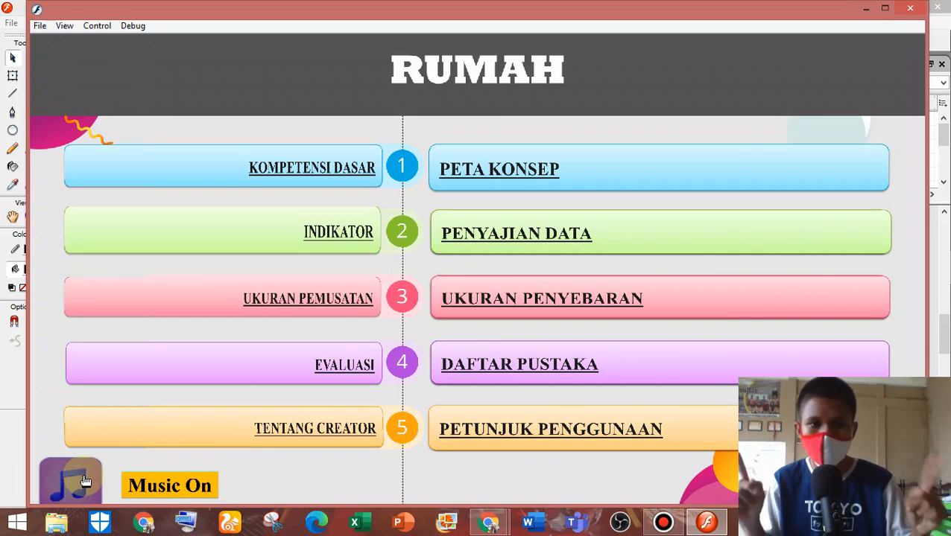
pyautogui.click(89, 480)
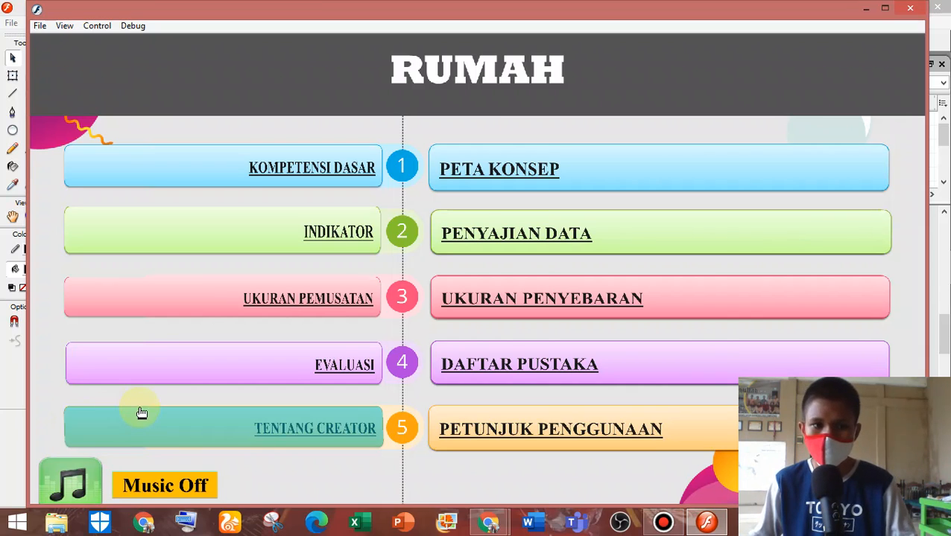
pyautogui.click(97, 476)
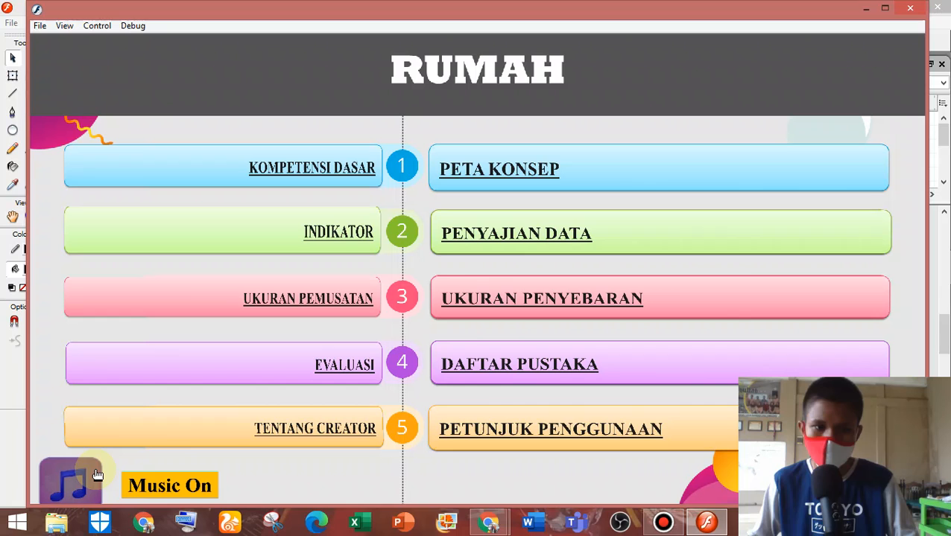
pyautogui.click(97, 475)
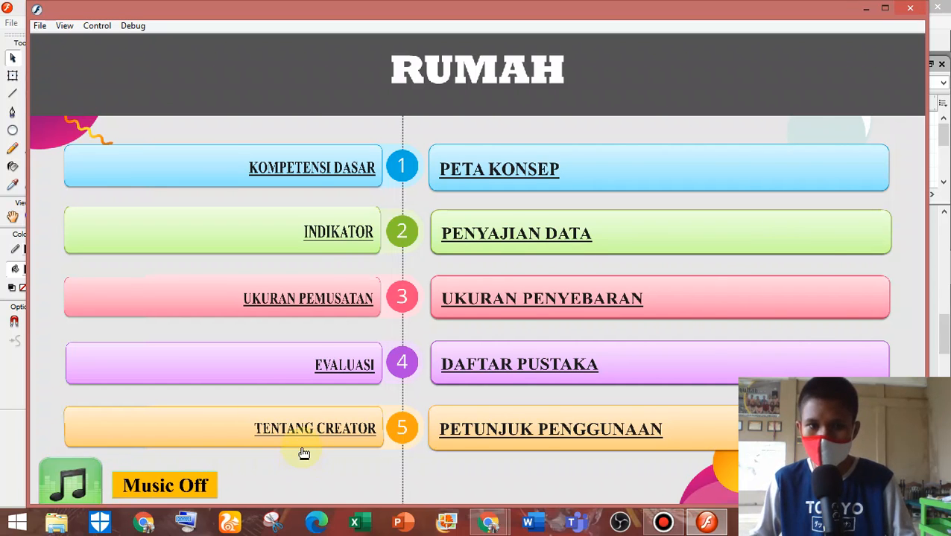
# Try the Tentang Creator, music and Evaluasi buttons, return to the Rumah page, and close the movie test.
pyautogui.click(299, 436)
pyautogui.click(152, 107)
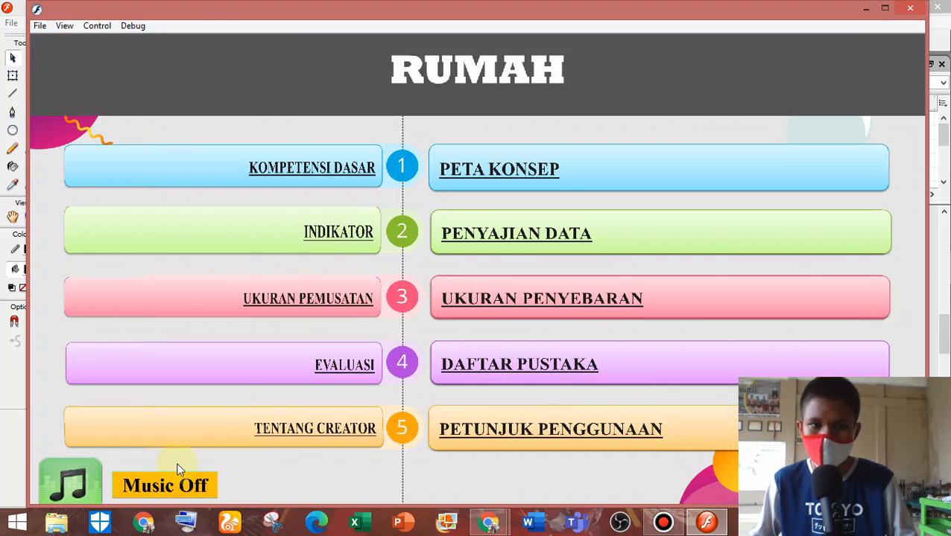
pyautogui.click(179, 469)
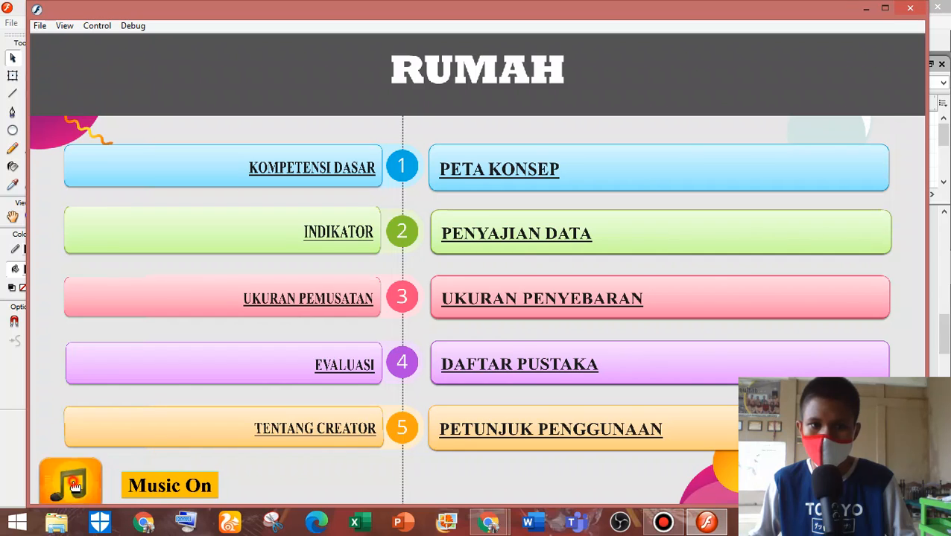
pyautogui.click(272, 368)
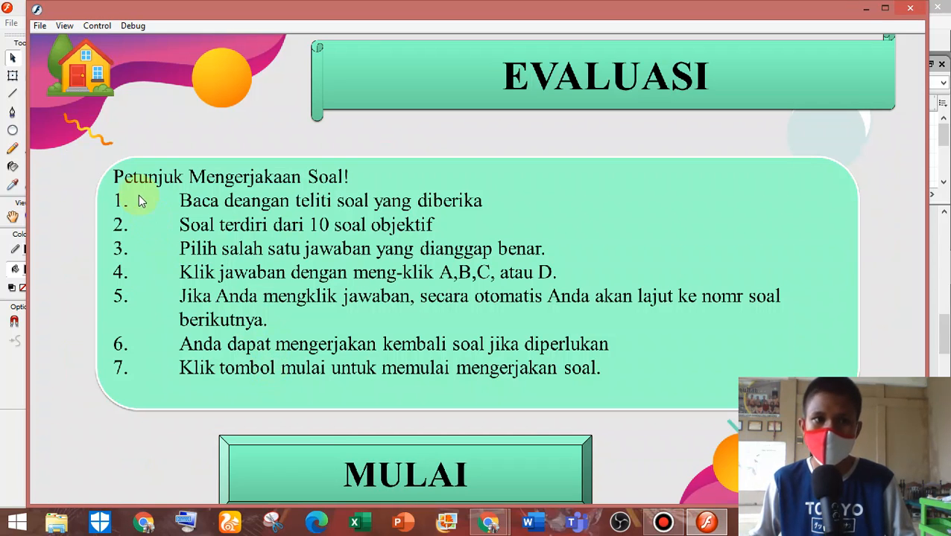
pyautogui.click(104, 75)
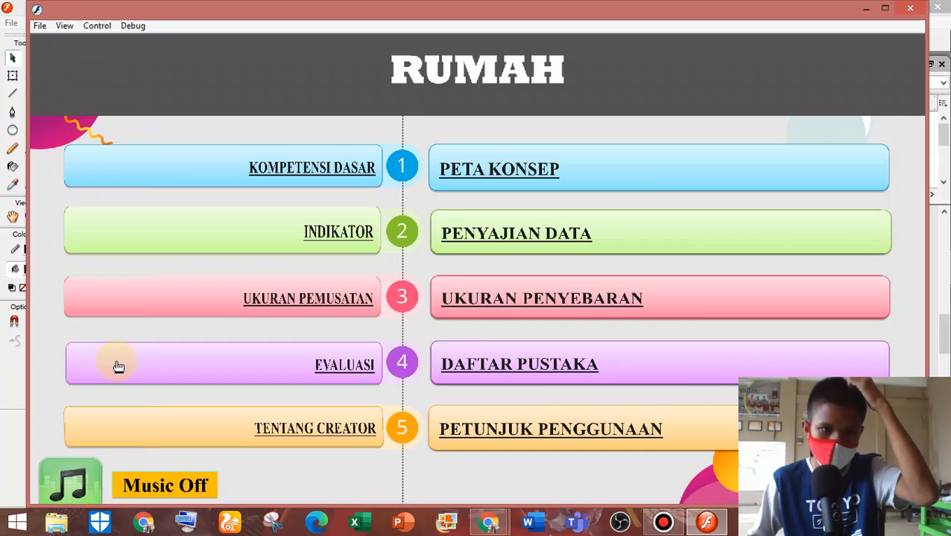
pyautogui.click(915, 9)
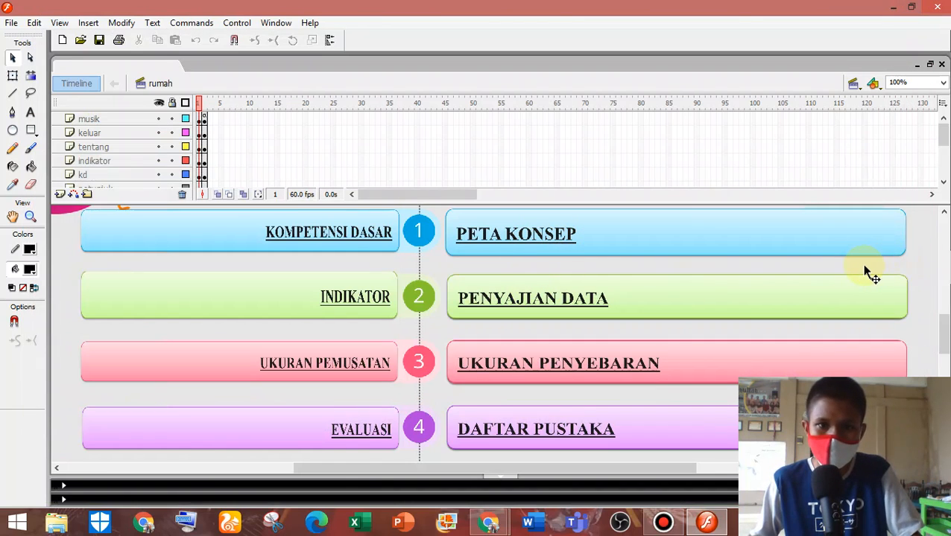
# Open the house-shaped home button symbol in the petakonsep scene for editing.
pyautogui.hotkey('ctrl', '2')
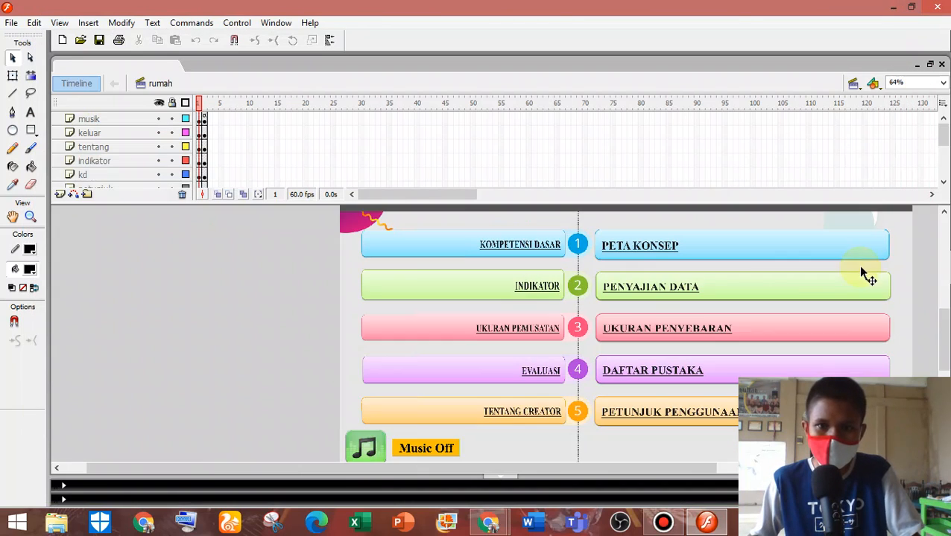
pyautogui.click(853, 83)
pyautogui.click(864, 130)
pyautogui.scroll(3, 286, 316)
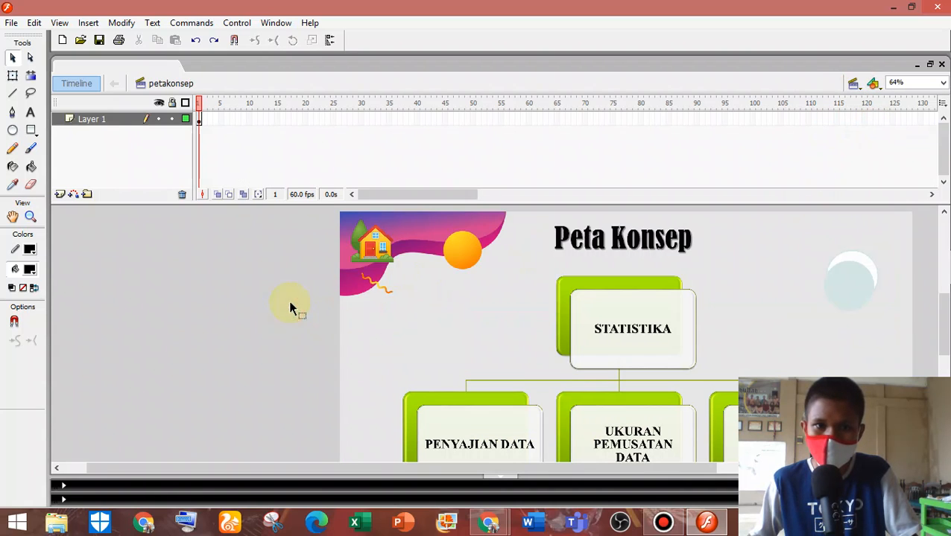
pyautogui.click(376, 250)
pyautogui.doubleClick(379, 255)
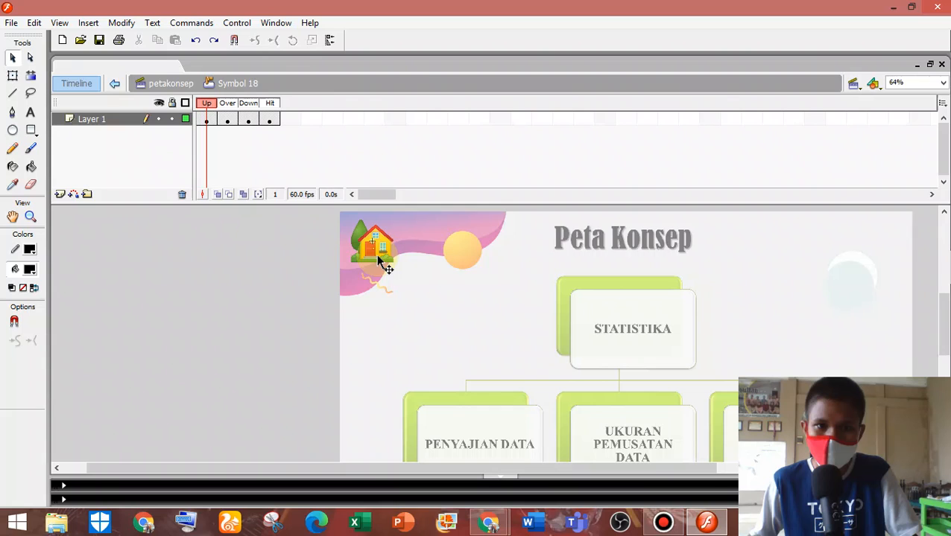
# Assign the Cursor2 sound to the home button's Over frame.
pyautogui.click(228, 120)
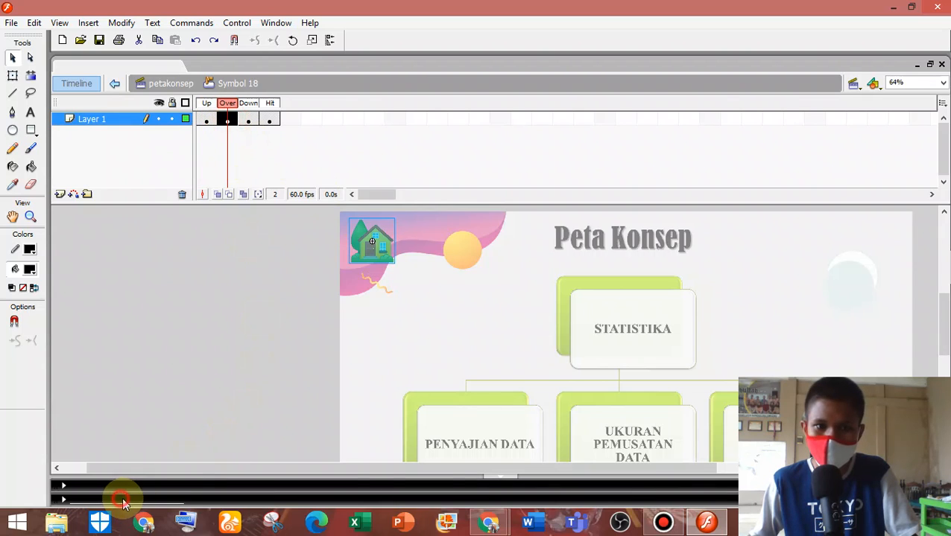
pyautogui.click(122, 501)
pyautogui.click(399, 440)
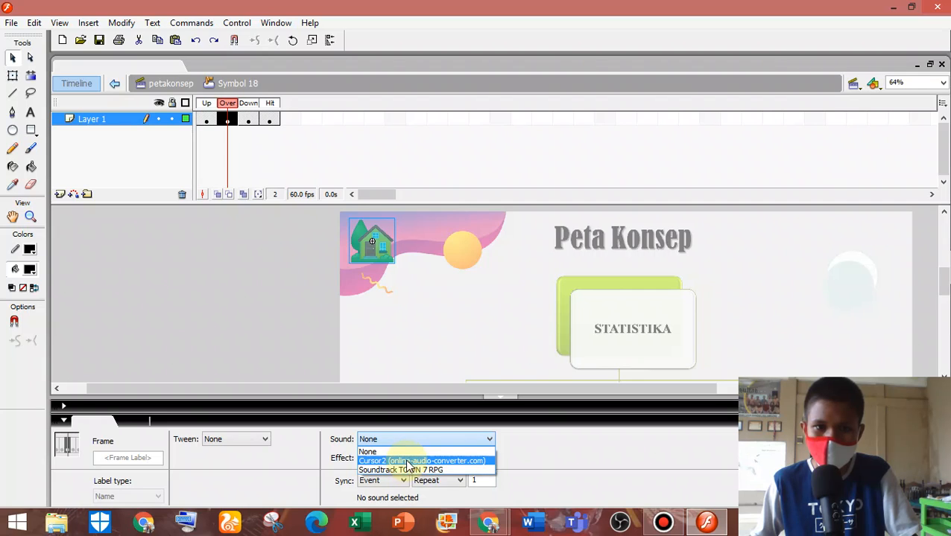
pyautogui.click(403, 461)
# Assign the Cursor2 sound to the home button's Down frame and return to the petakonsep scene.
pyautogui.click(250, 120)
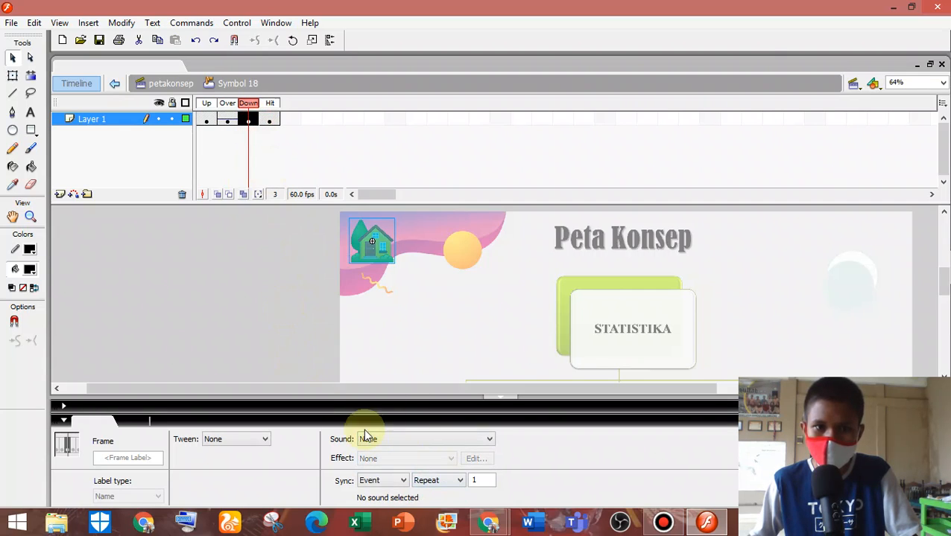
pyautogui.click(418, 440)
pyautogui.click(424, 461)
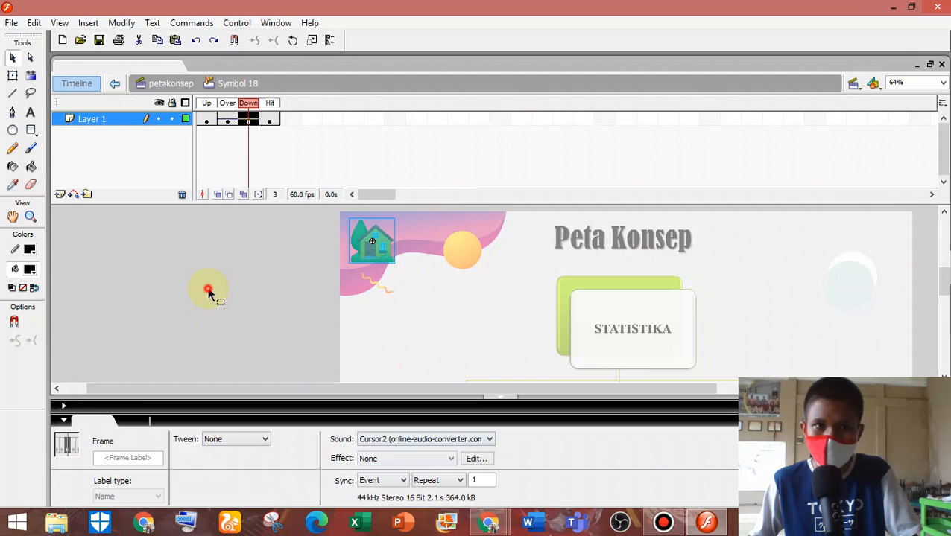
pyautogui.doubleClick(208, 293)
# Check the sound on the home button's Over frame in the kompetensidasar scene, and return to the scene.
pyautogui.click(853, 82)
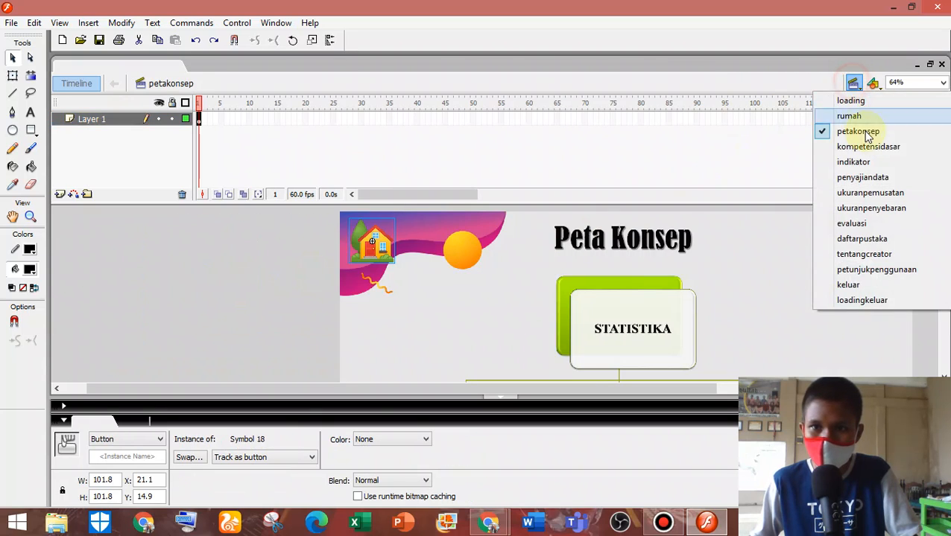
pyautogui.click(868, 148)
pyautogui.click(372, 244)
pyautogui.scroll(-2, 350, 276)
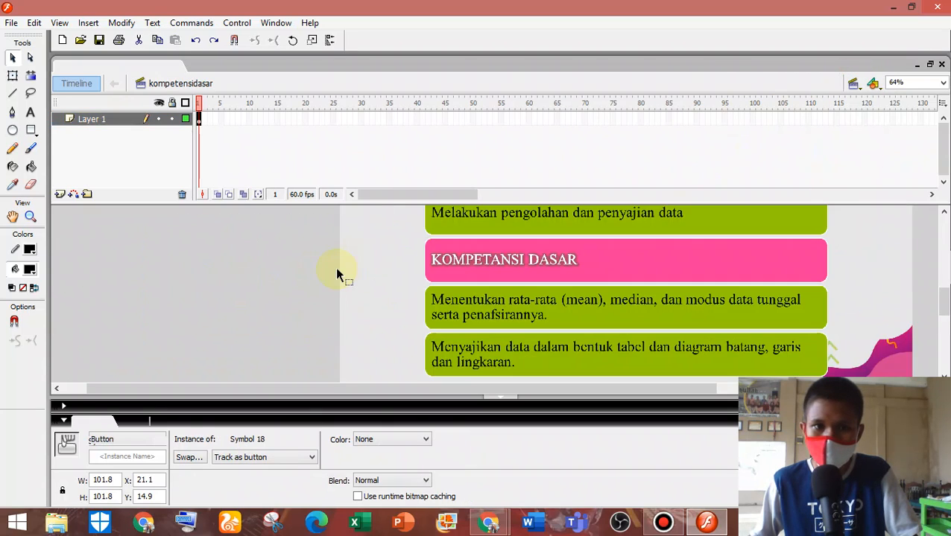
pyautogui.scroll(1, 339, 277)
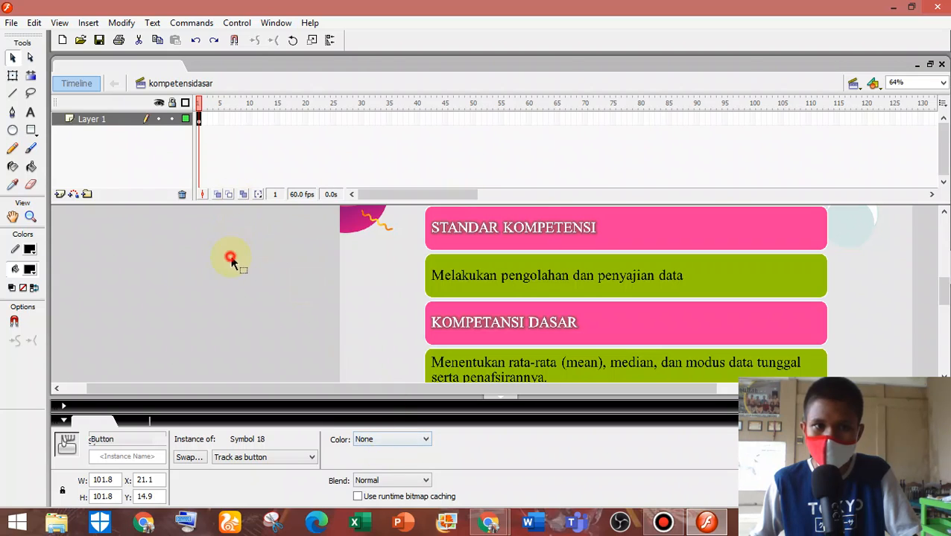
pyautogui.scroll(3, 264, 324)
pyautogui.click(170, 326)
pyautogui.doubleClick(372, 306)
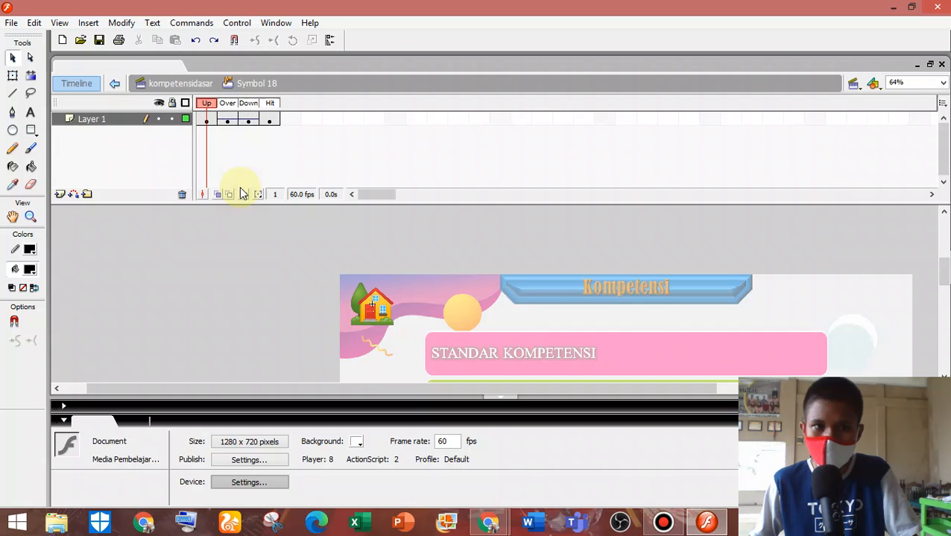
pyautogui.click(235, 121)
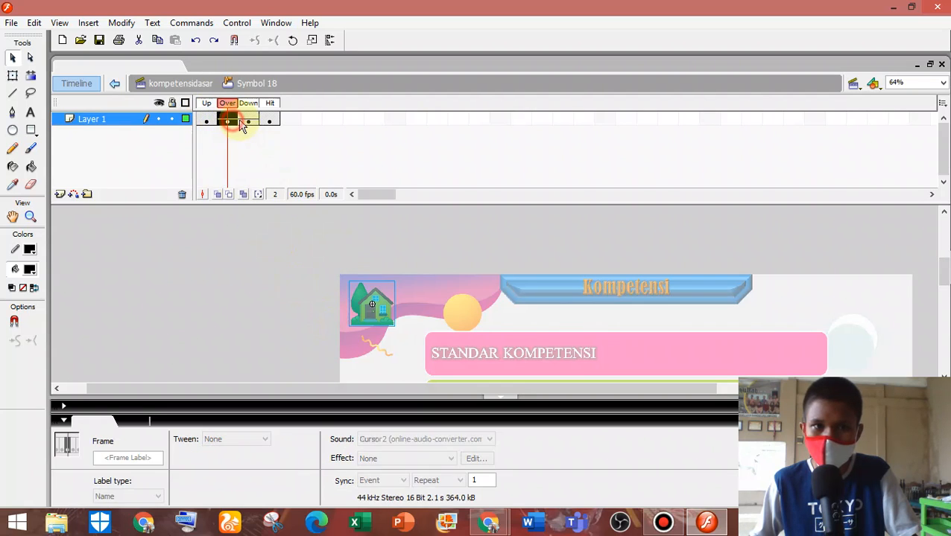
pyautogui.doubleClick(206, 260)
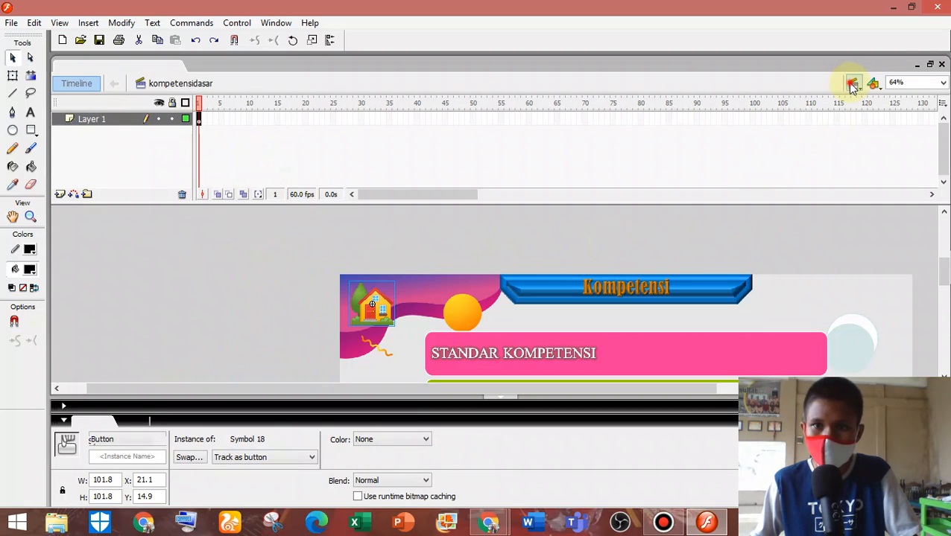
# Check the home button's state frames for sound in the indikator scene, and return to the scene.
pyautogui.click(853, 85)
pyautogui.click(864, 159)
pyautogui.click(298, 256)
pyautogui.click(370, 301)
pyautogui.doubleClick(371, 302)
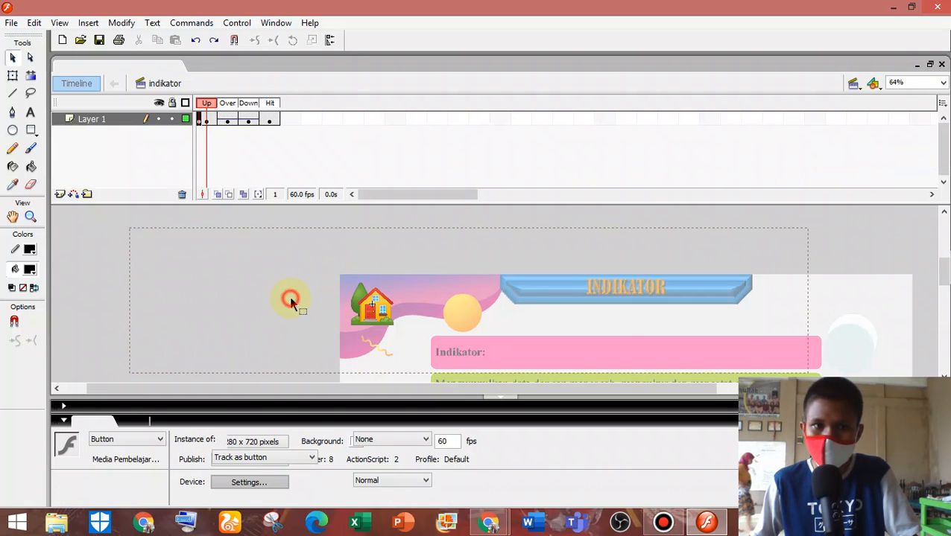
pyautogui.doubleClick(290, 300)
# Check the home button's state frames for sound in the penyajiandata scene, and return to the scene.
pyautogui.click(853, 83)
pyautogui.click(863, 177)
pyautogui.click(259, 295)
pyautogui.doubleClick(370, 301)
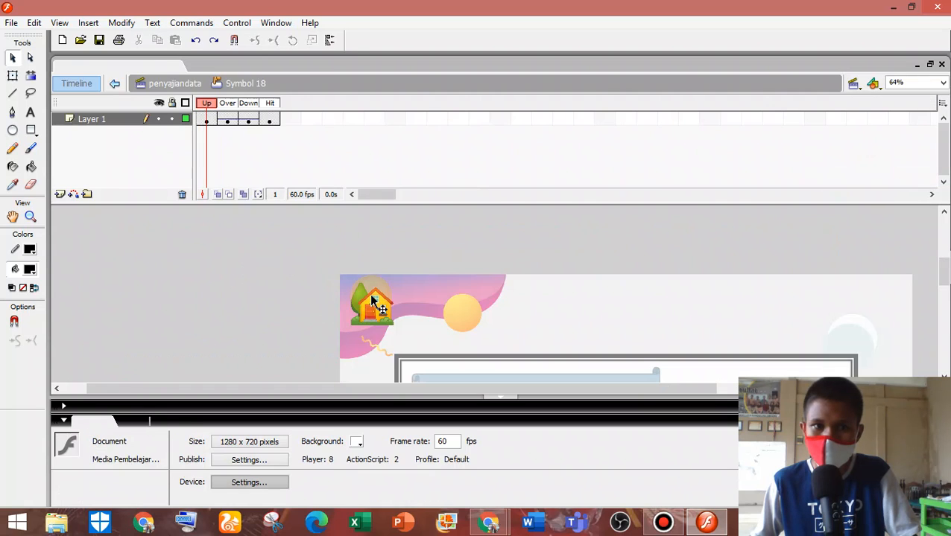
pyautogui.doubleClick(444, 228)
# View frame 1 of the penyajiandata scene and revisit the indikator and kompetensidasar scenes.
pyautogui.click(853, 83)
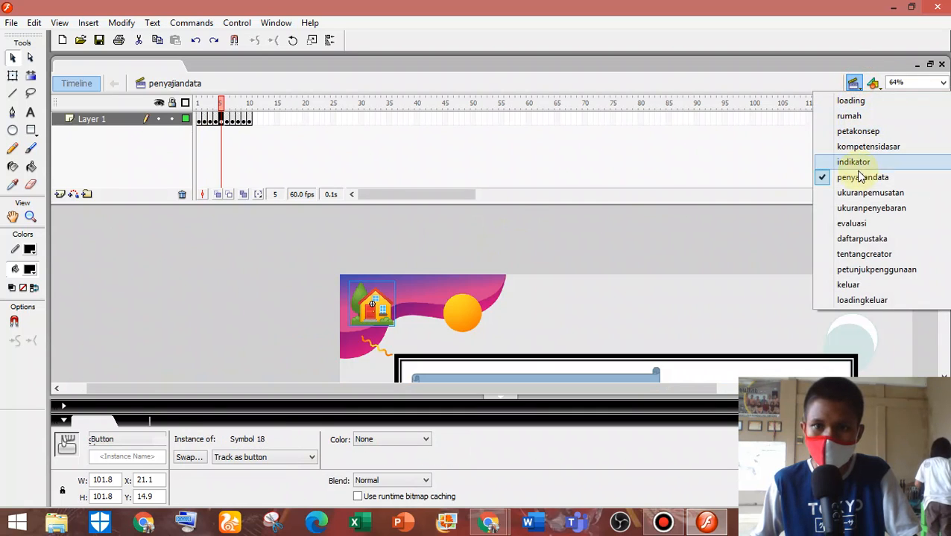
pyautogui.click(265, 250)
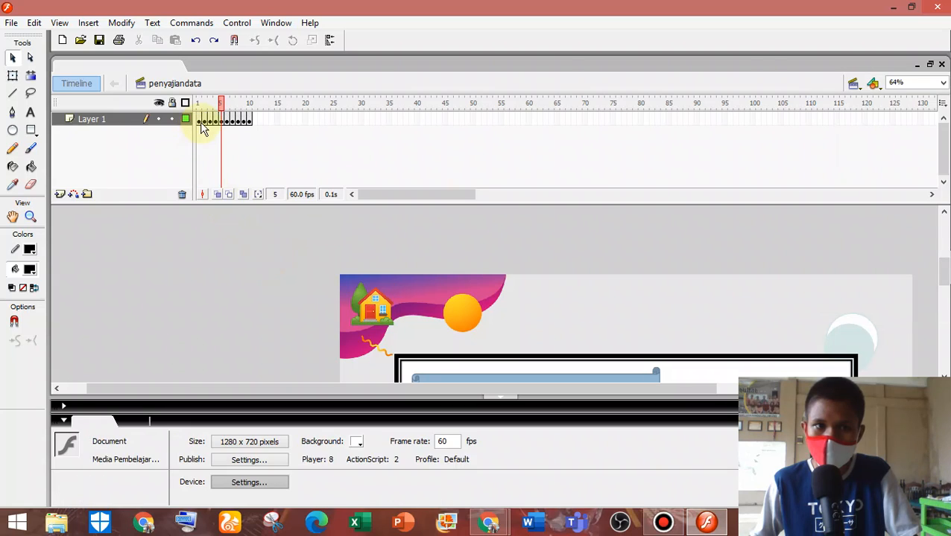
pyautogui.click(199, 120)
pyautogui.click(853, 84)
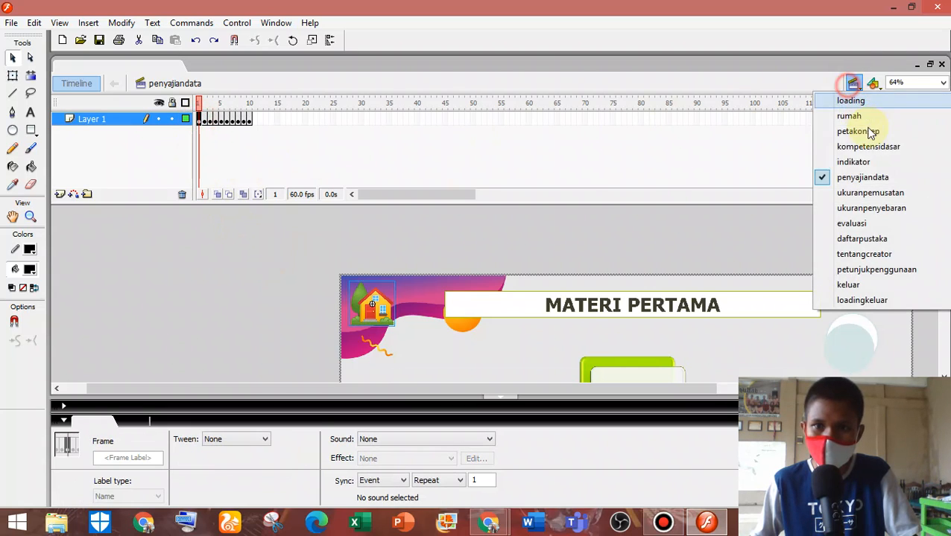
pyautogui.click(857, 161)
pyautogui.click(853, 84)
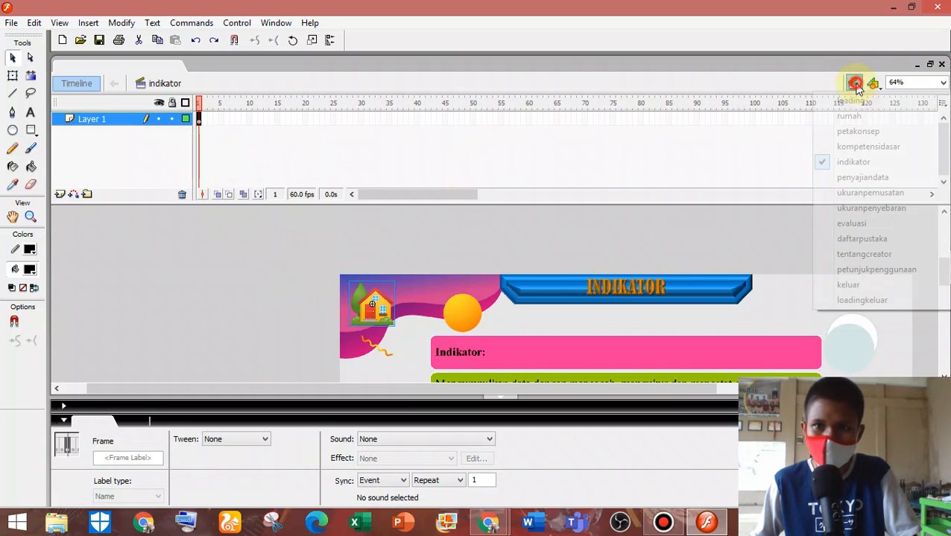
pyautogui.click(868, 146)
pyautogui.click(853, 83)
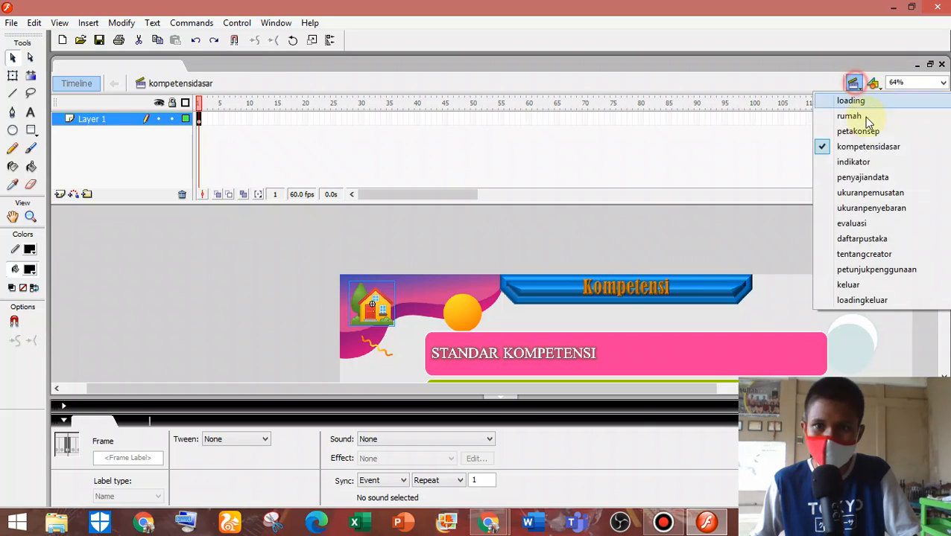
# Check the home button's state frames for sound in the penyajiandata scene, and return to the scene.
pyautogui.click(863, 177)
pyautogui.doubleClick(376, 307)
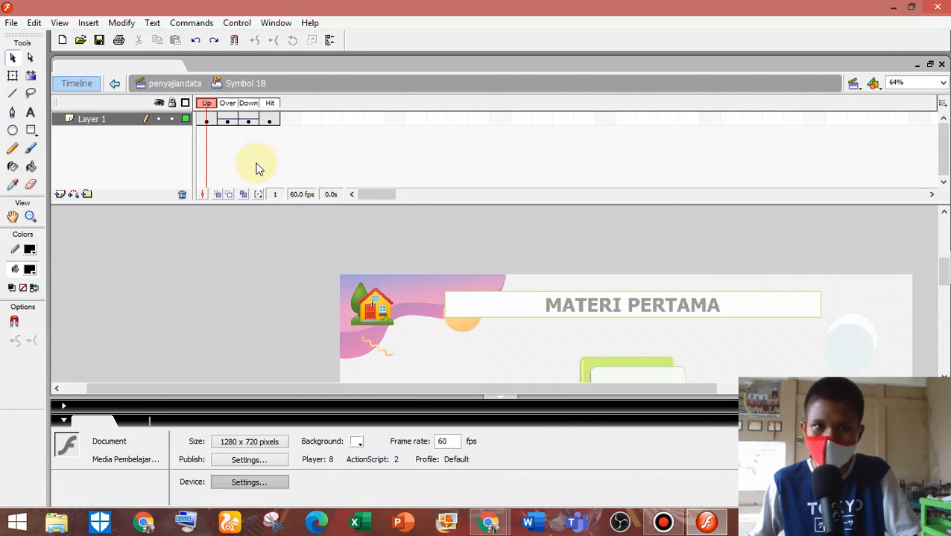
pyautogui.doubleClick(240, 272)
# Assign the Cursor2 sound to the Over and Down frames of the next-arrow button in the penyajiandata scene, and return to the scene.
pyautogui.scroll(-6, 297, 261)
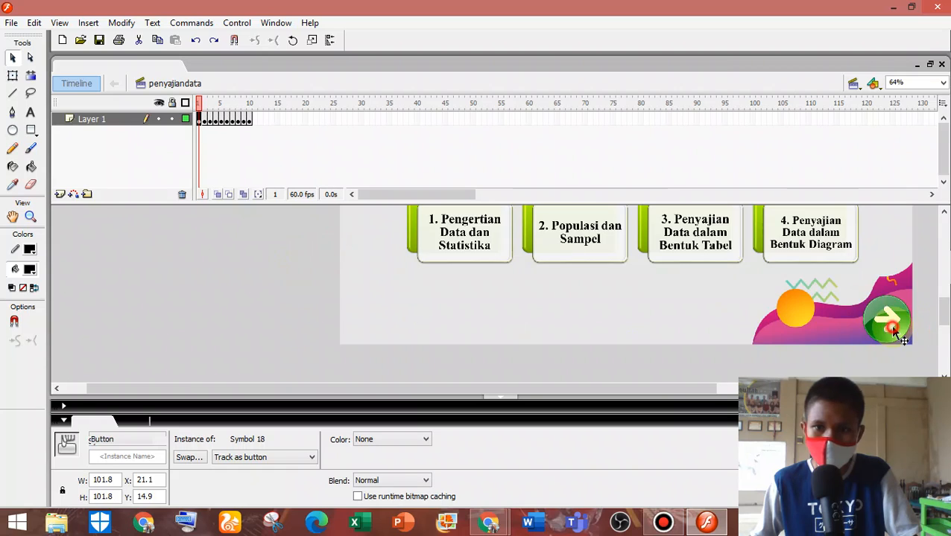
pyautogui.doubleClick(894, 329)
pyautogui.click(237, 121)
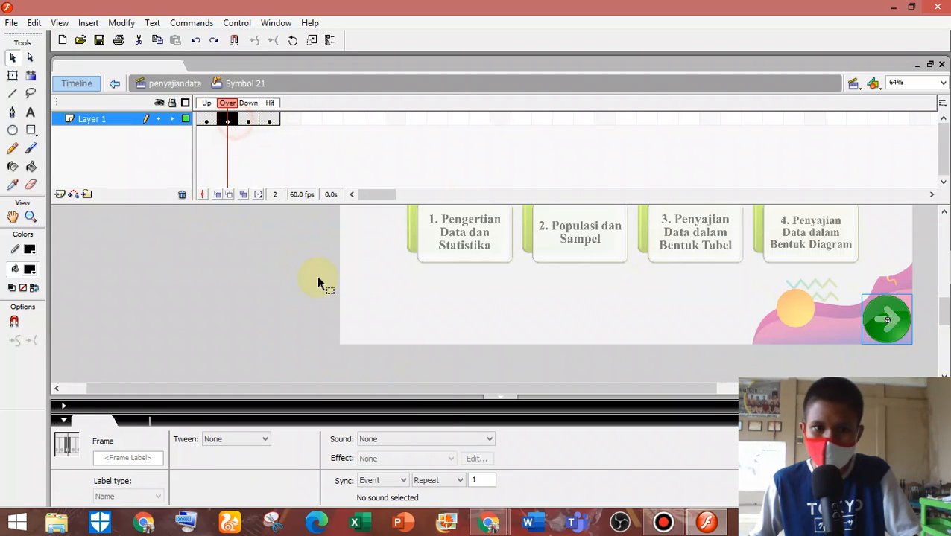
pyautogui.click(448, 440)
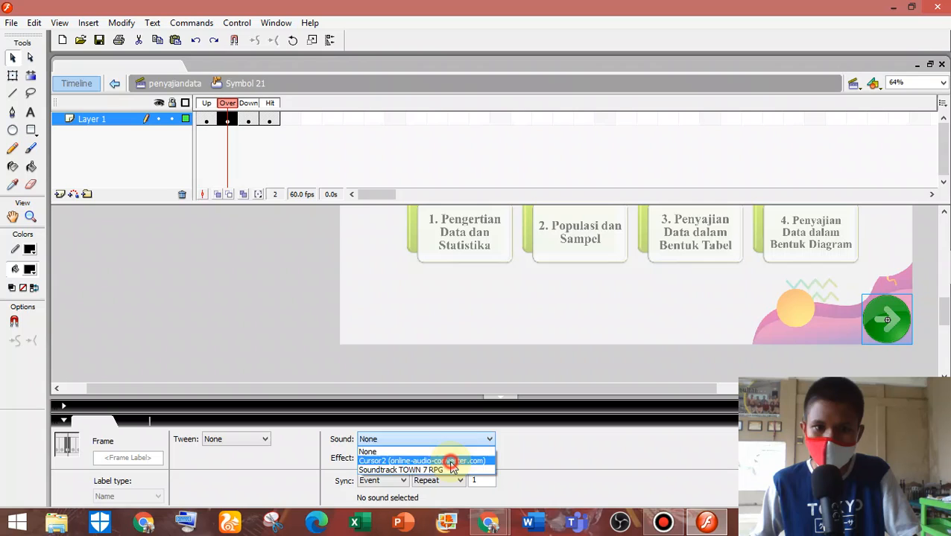
pyautogui.click(451, 462)
pyautogui.click(249, 119)
pyautogui.click(459, 439)
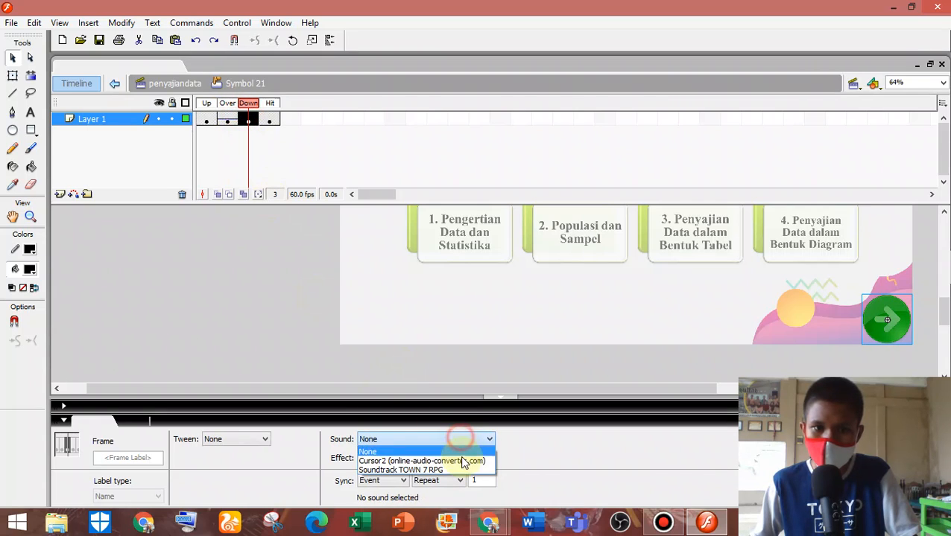
pyautogui.click(460, 461)
pyautogui.doubleClick(291, 290)
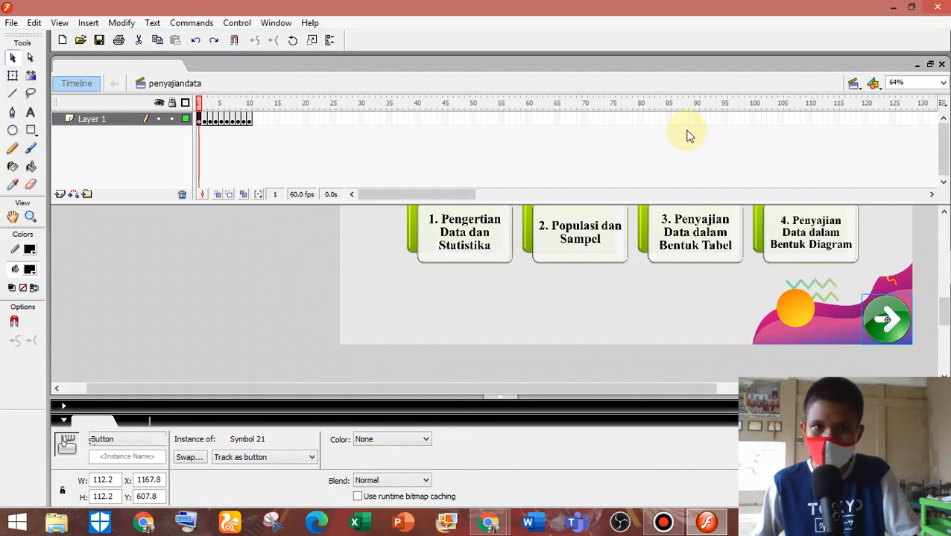
# Open the back-arrow button on frame 2 of penyajiandata and assign the Cursor2 sound to its Over frame.
pyautogui.click(205, 122)
pyautogui.click(271, 326)
pyautogui.doubleClick(364, 318)
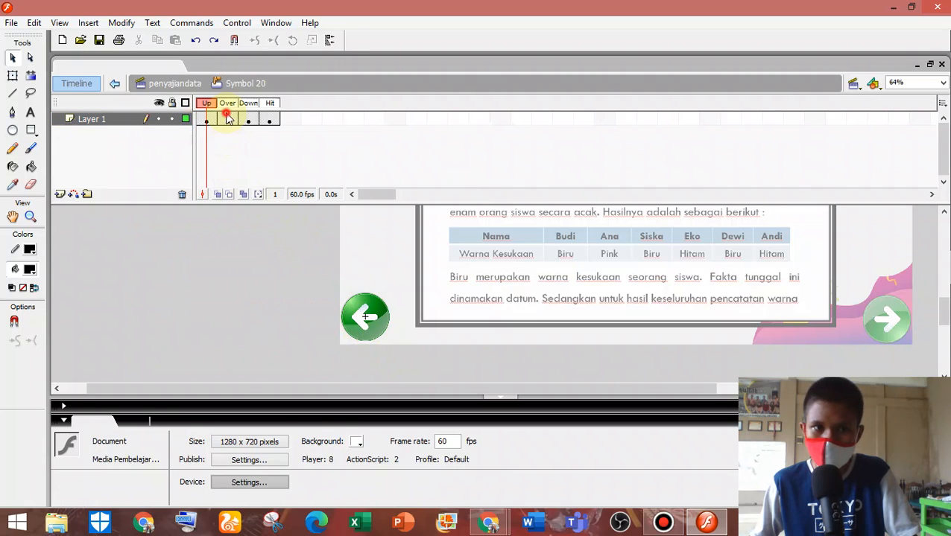
pyautogui.click(227, 119)
pyautogui.click(408, 440)
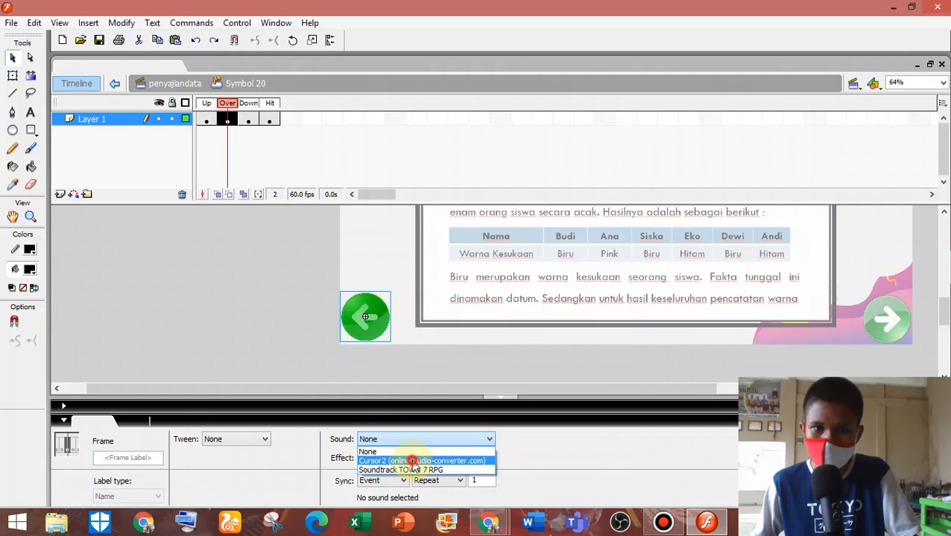
pyautogui.click(417, 454)
# Assign the Cursor2 sound to the back-arrow button's Down frame, and return to the penyajiandata scene.
pyautogui.click(250, 121)
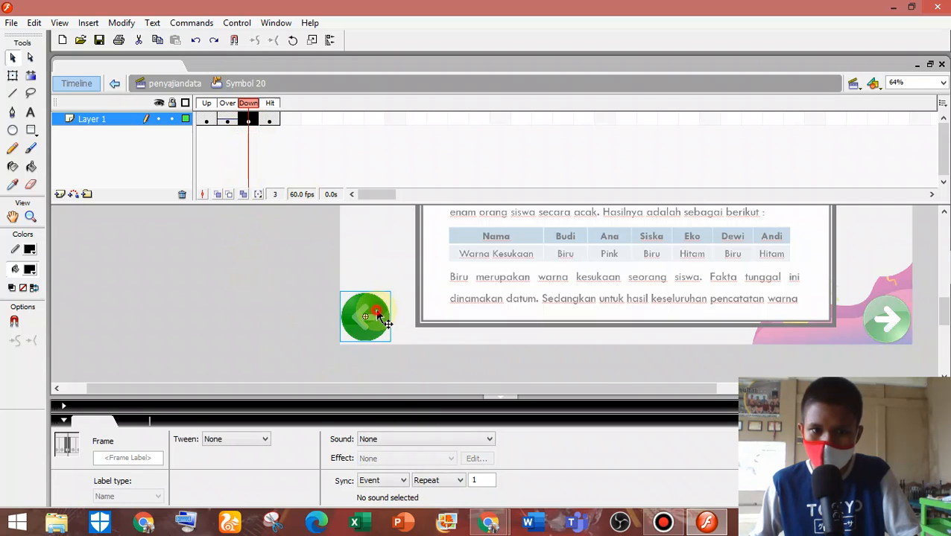
pyautogui.click(377, 318)
pyautogui.click(246, 313)
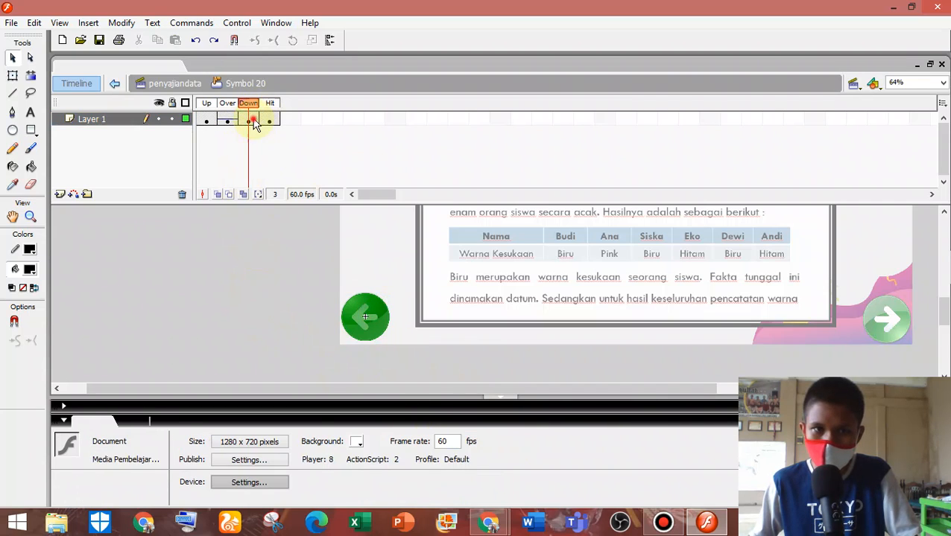
pyautogui.click(249, 120)
pyautogui.click(362, 327)
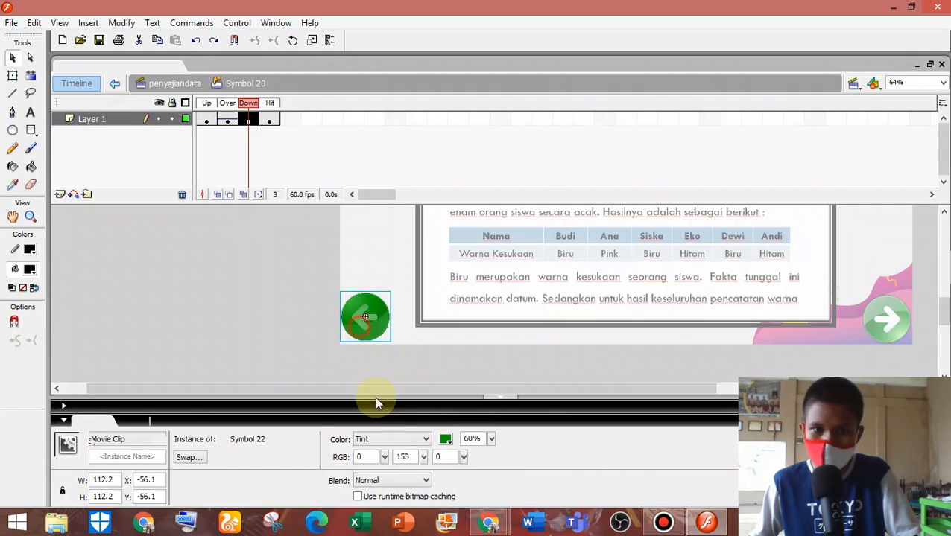
pyautogui.click(249, 121)
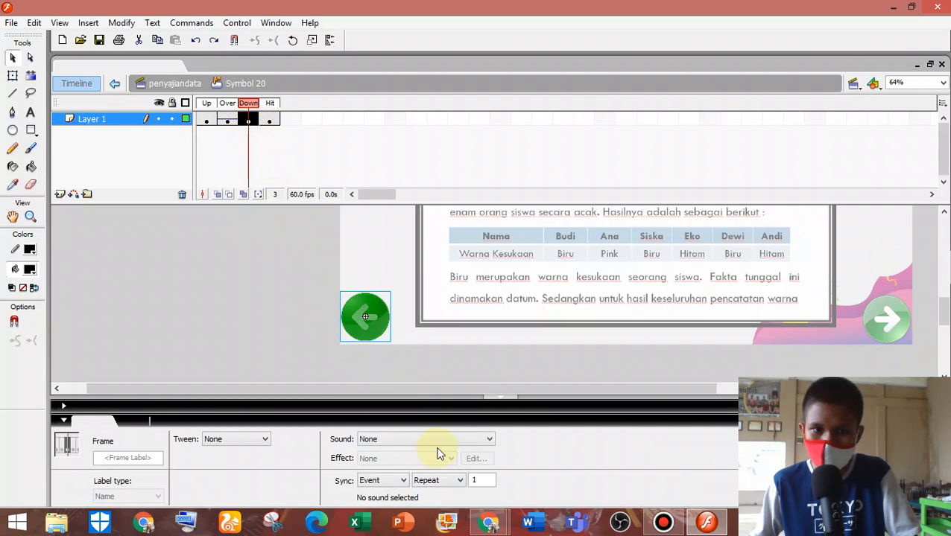
pyautogui.click(438, 440)
pyautogui.click(422, 461)
pyautogui.doubleClick(223, 282)
# Check the home and next-arrow buttons on frame 2 of penyajiandata for sound, and return to the scene.
pyautogui.scroll(3, 311, 302)
pyautogui.scroll(2, 312, 302)
pyautogui.doubleClick(386, 267)
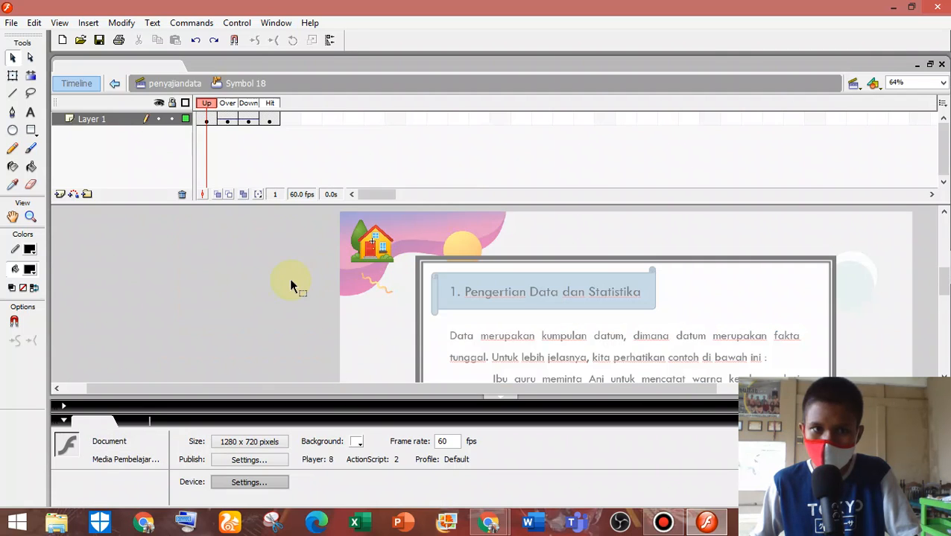
pyautogui.doubleClick(285, 285)
pyautogui.scroll(-5, 392, 293)
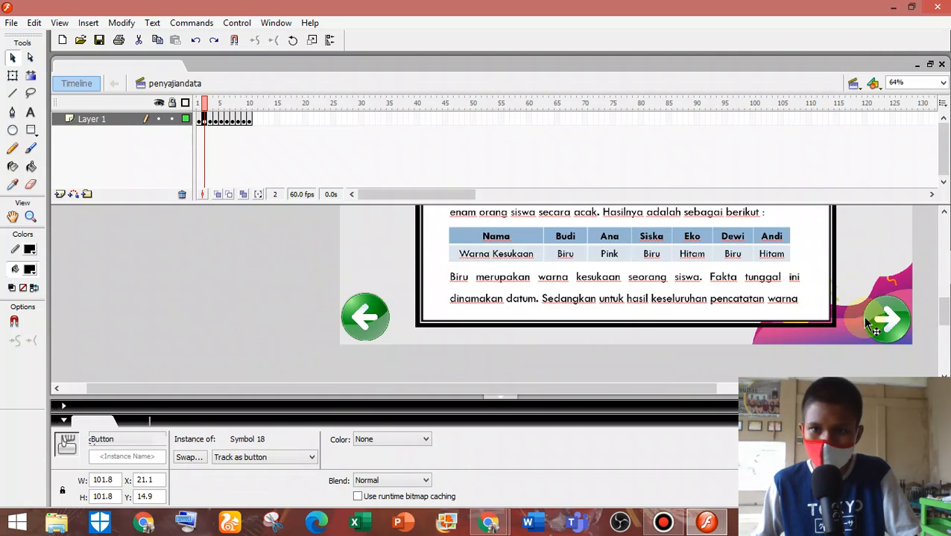
pyautogui.doubleClick(878, 326)
pyautogui.doubleClick(253, 306)
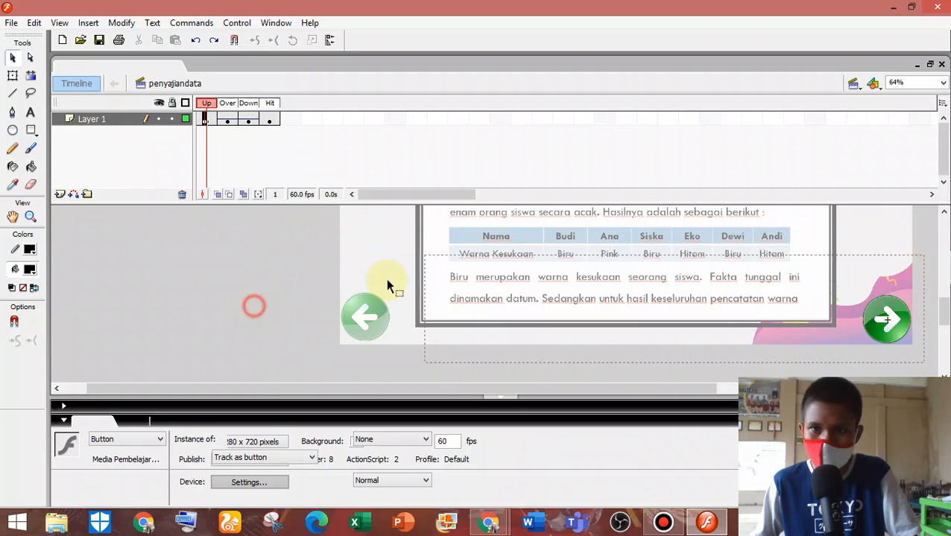
# Check the back-arrow and next-arrow buttons on frame 3 of penyajiandata for sound, and return to the scene.
pyautogui.click(854, 83)
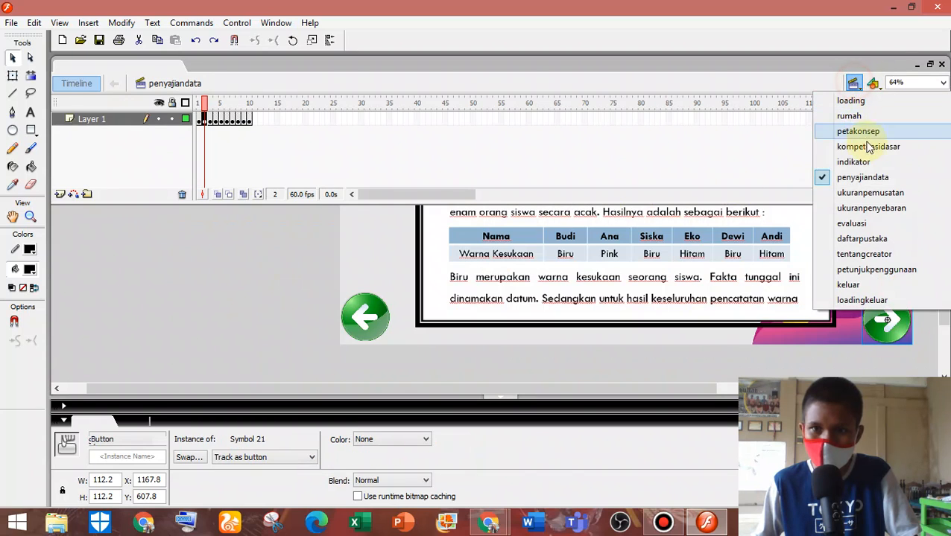
pyautogui.click(209, 119)
pyautogui.click(229, 275)
pyautogui.click(366, 317)
pyautogui.doubleClick(359, 320)
pyautogui.doubleClick(249, 301)
pyautogui.click(883, 326)
pyautogui.doubleClick(855, 335)
pyautogui.doubleClick(298, 296)
# Switch to the ukuranpemusatan scene and check the back-arrow button on frame 3 for sound.
pyautogui.click(854, 84)
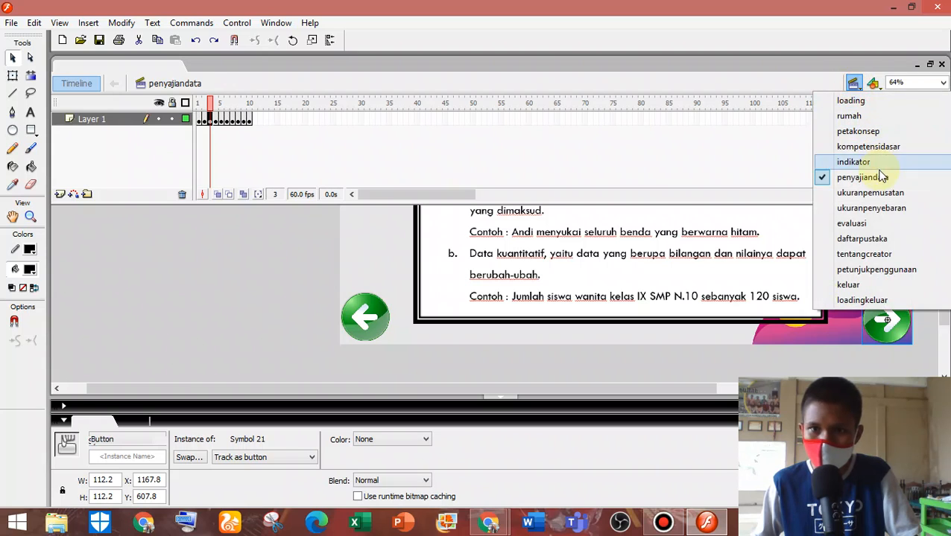
pyautogui.click(880, 195)
pyautogui.click(256, 341)
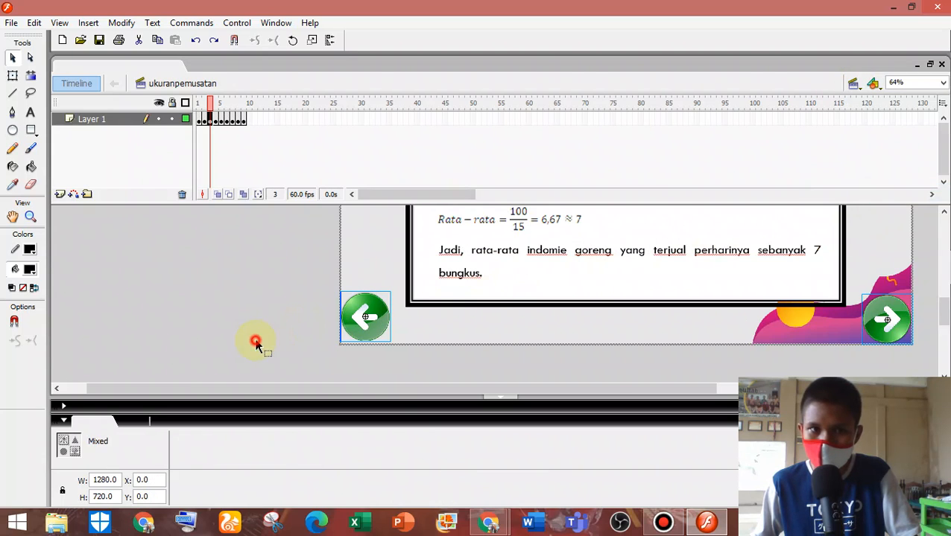
pyautogui.doubleClick(365, 322)
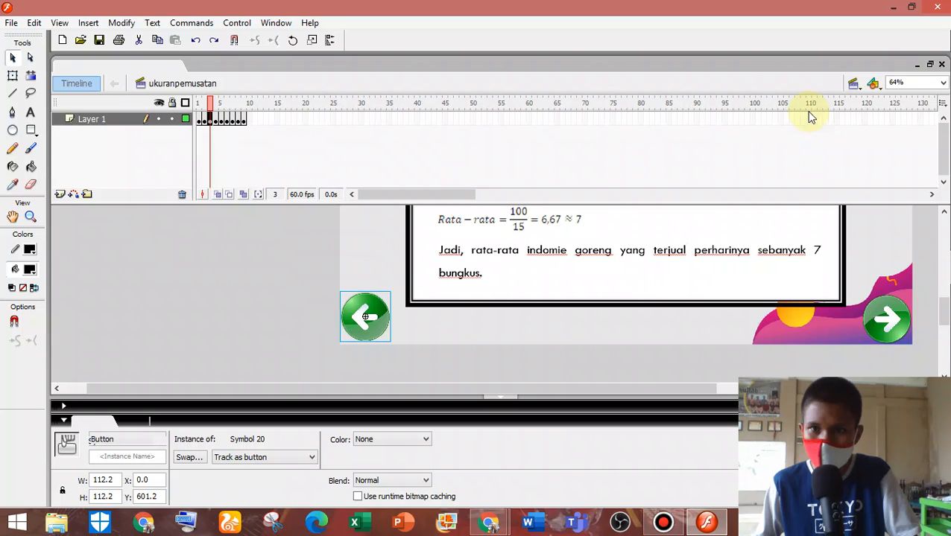
# Go back to penyajiandata and check the back-arrow button on frame 6 for sound, returning to the scene.
pyautogui.click(858, 85)
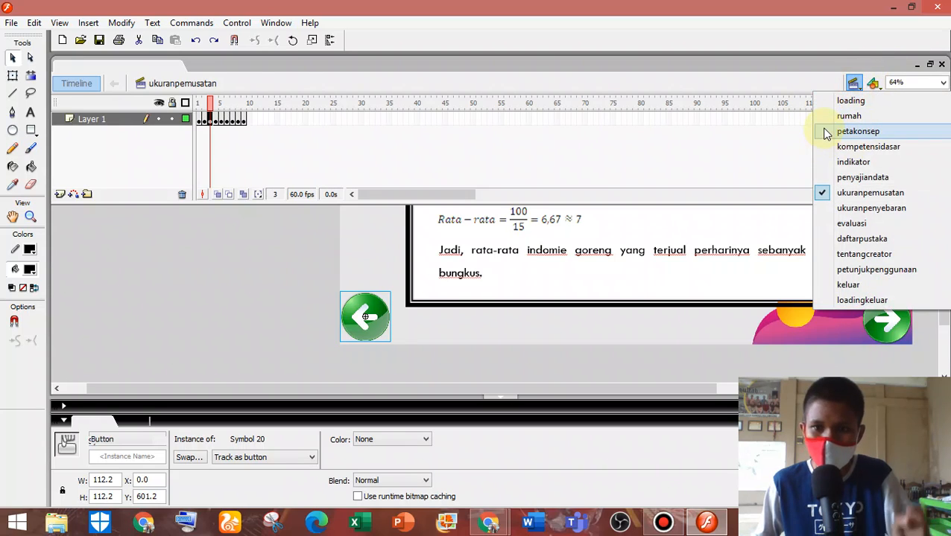
pyautogui.click(892, 184)
pyautogui.click(227, 120)
pyautogui.click(245, 277)
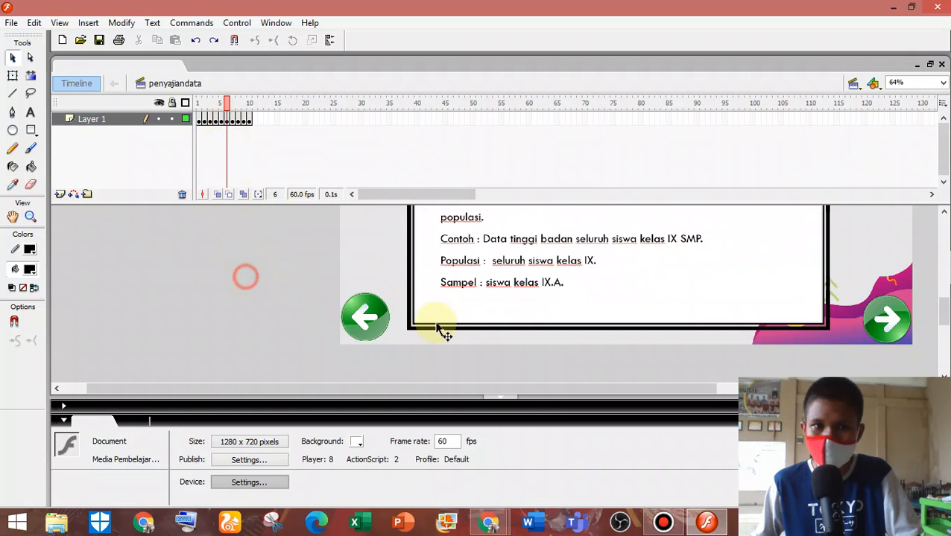
pyautogui.click(363, 337)
pyautogui.doubleClick(380, 323)
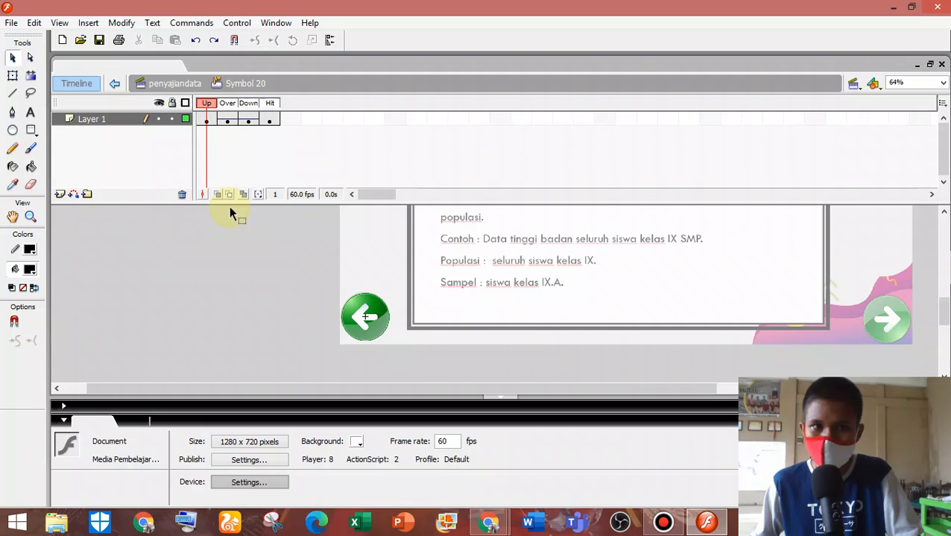
pyautogui.doubleClick(282, 328)
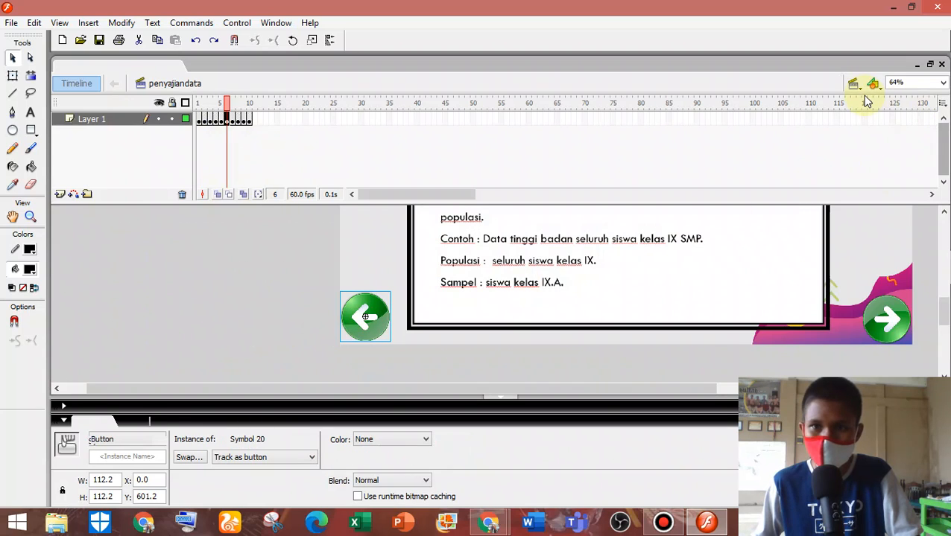
# Open the evaluasi scene and bring up the first question's answer buttons on frame 2.
pyautogui.click(856, 85)
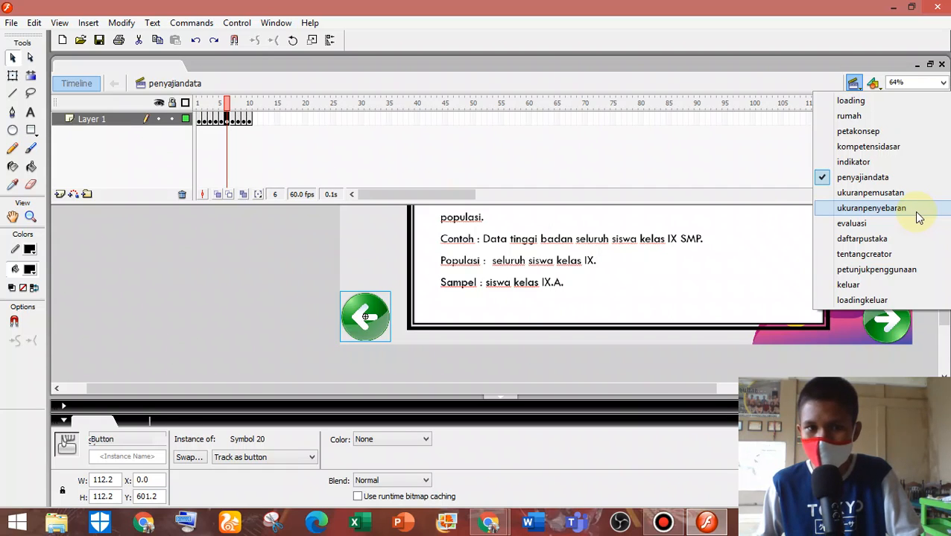
pyautogui.click(901, 222)
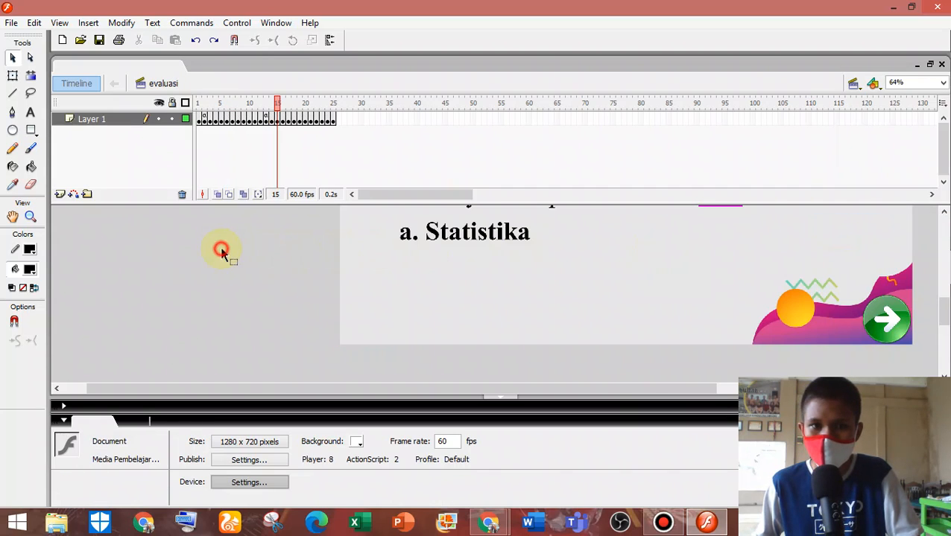
pyautogui.scroll(5, 328, 272)
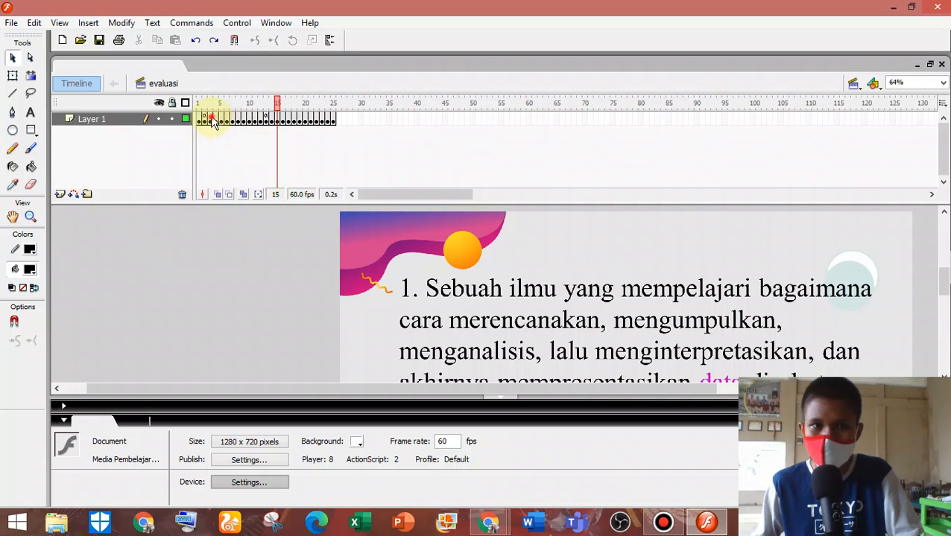
pyautogui.click(210, 118)
pyautogui.click(267, 265)
pyautogui.click(203, 120)
pyautogui.click(237, 260)
pyautogui.scroll(-5, 236, 260)
pyautogui.scroll(2, 422, 223)
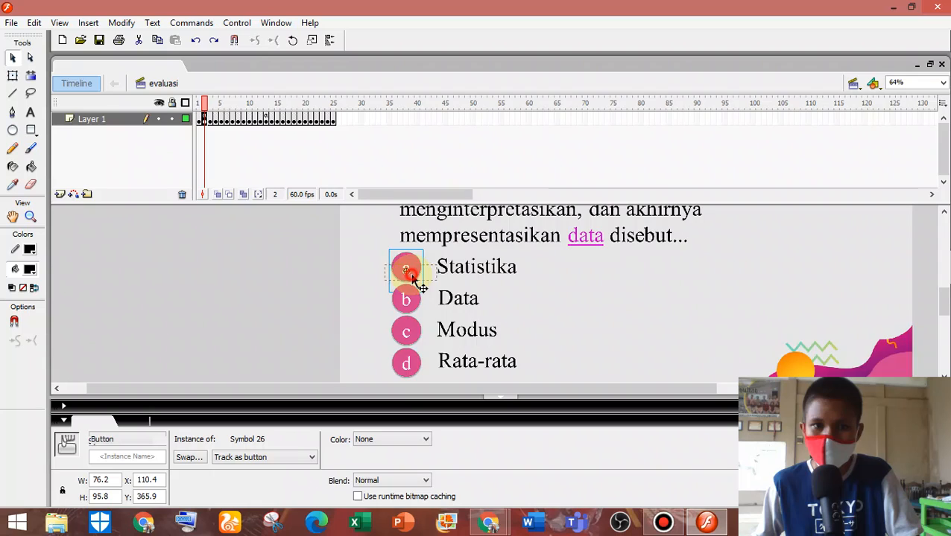
# Assign the Cursor2 sound to the Over and Down frames of answer button a, and return to the evaluasi scene.
pyautogui.doubleClick(409, 270)
pyautogui.click(228, 119)
pyautogui.click(435, 440)
pyautogui.click(436, 458)
pyautogui.click(250, 119)
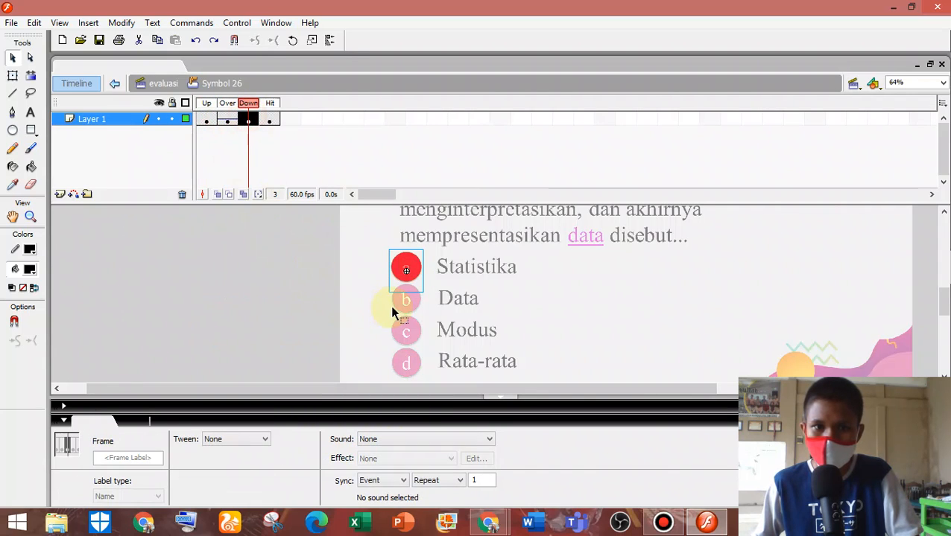
pyautogui.click(489, 439)
pyautogui.click(488, 460)
pyautogui.doubleClick(233, 293)
# Assign the Cursor2 sound to the Over and Down frames of answer button b, and return to the evaluasi scene.
pyautogui.click(407, 270)
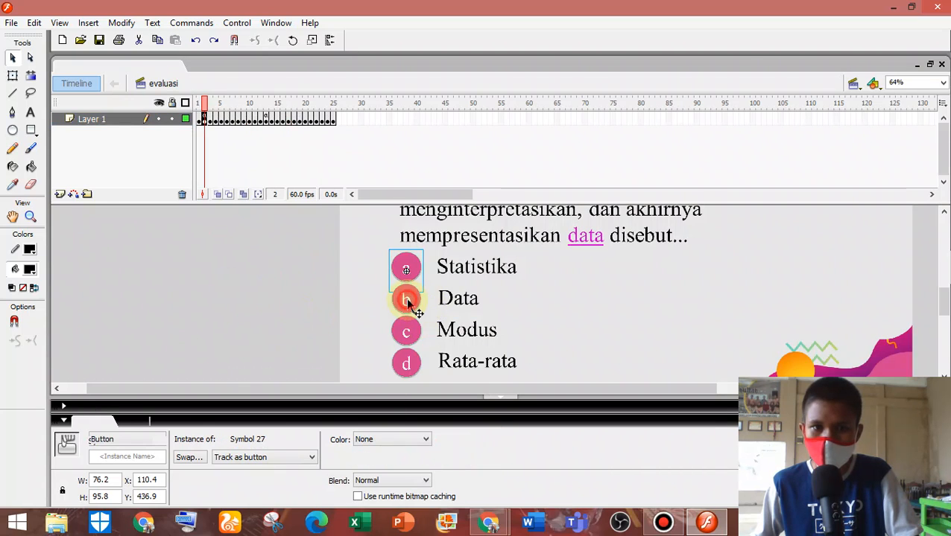
pyautogui.doubleClick(406, 300)
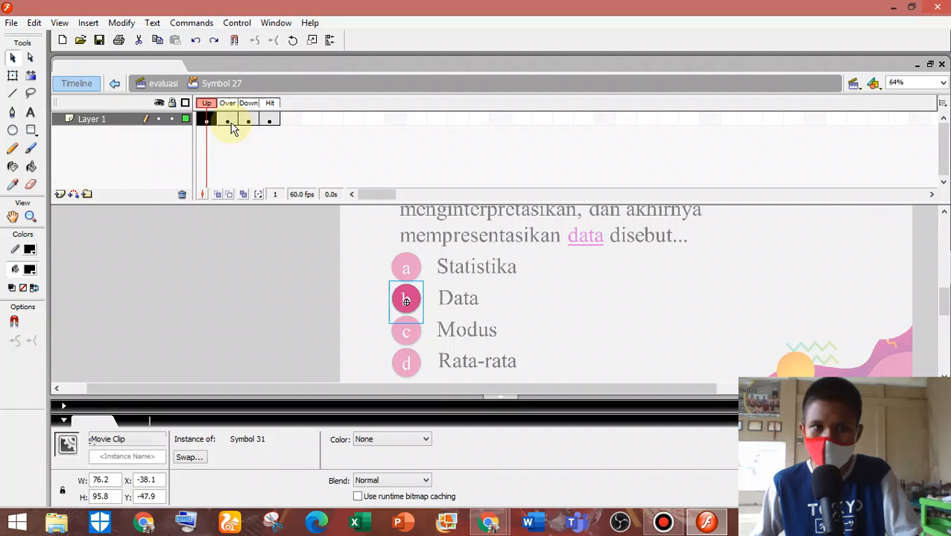
pyautogui.click(228, 121)
pyautogui.click(437, 440)
pyautogui.click(438, 459)
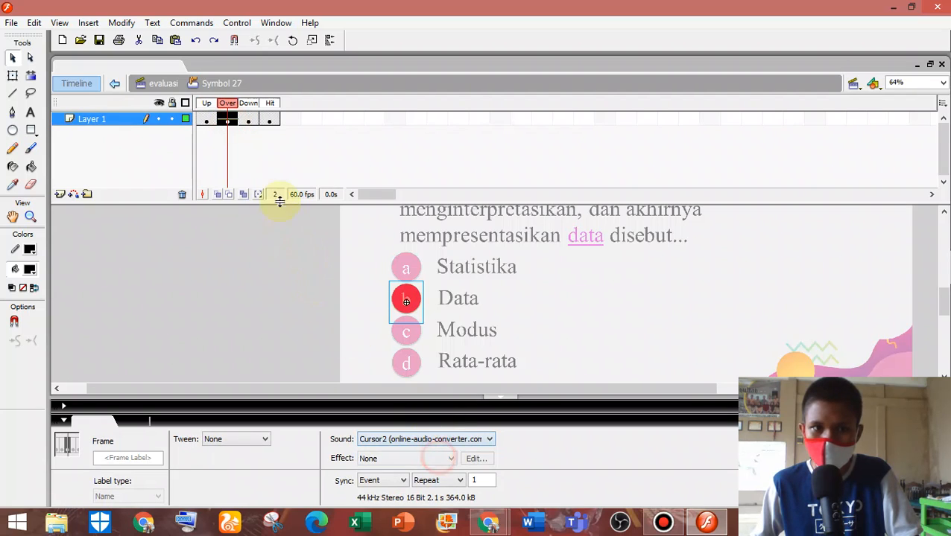
pyautogui.click(247, 120)
pyautogui.click(439, 440)
pyautogui.click(436, 459)
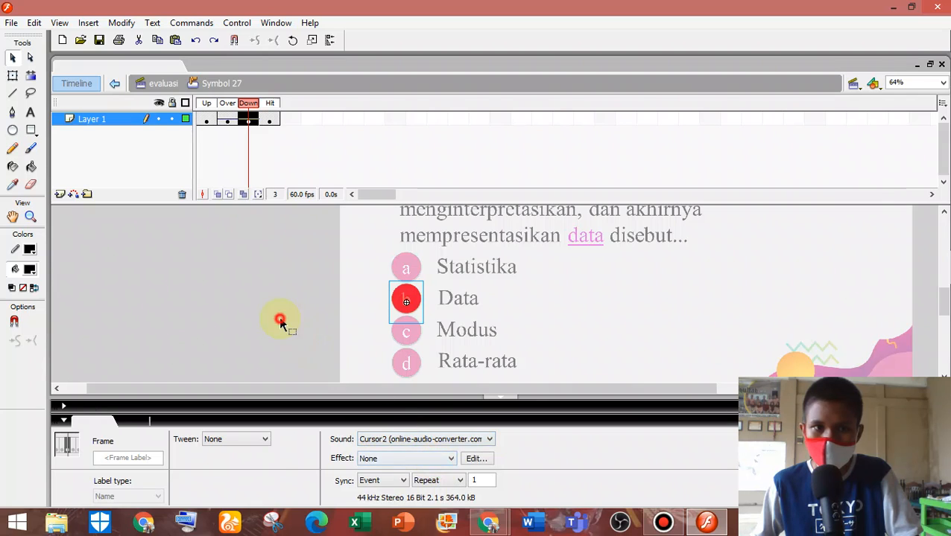
pyautogui.doubleClick(280, 321)
# Assign the Cursor2 sound to the Over and Down frames of answer button c, and return to the evaluasi scene.
pyautogui.click(408, 334)
pyautogui.doubleClick(417, 339)
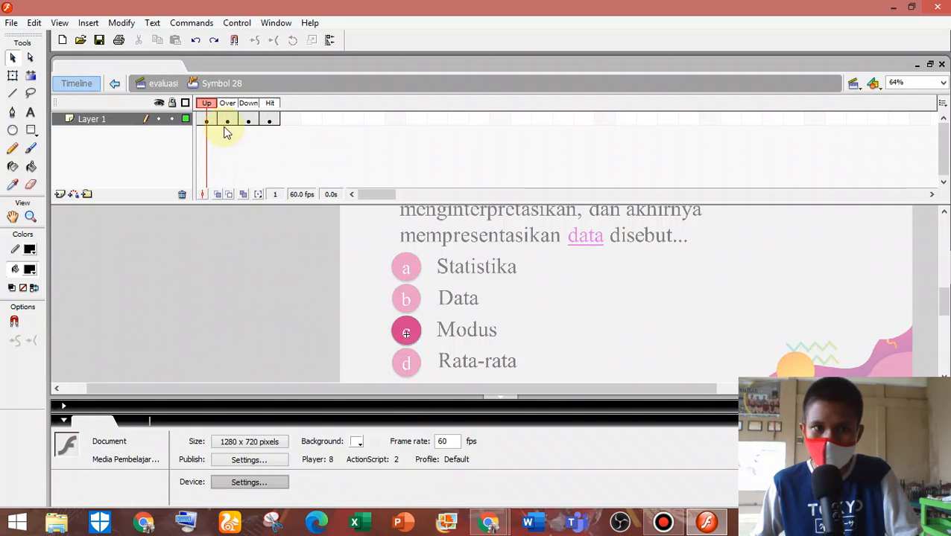
pyautogui.click(228, 121)
pyautogui.click(428, 440)
pyautogui.click(425, 461)
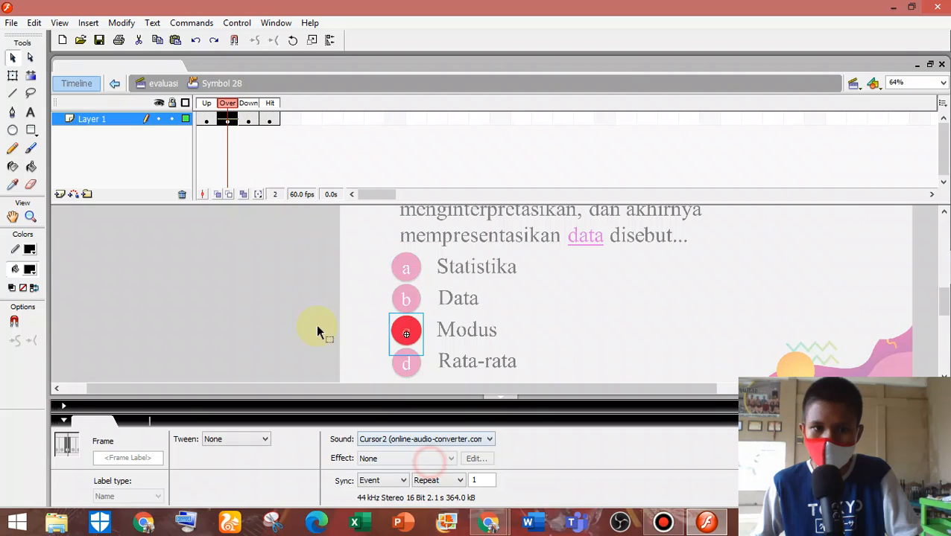
pyautogui.click(248, 121)
pyautogui.click(403, 440)
pyautogui.click(425, 460)
pyautogui.doubleClick(250, 297)
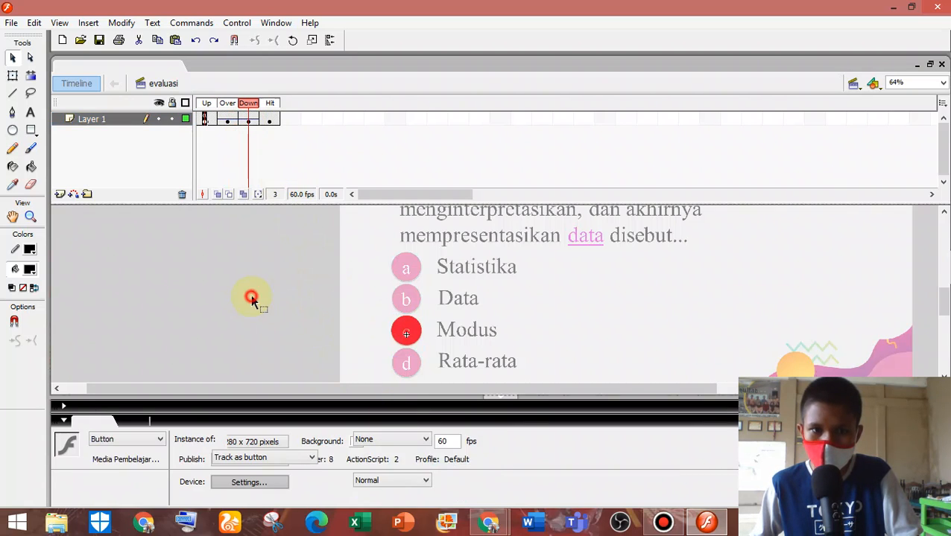
# Assign the Cursor2 sound to the Over and Down frames of answer button d, and return to the evaluasi scene.
pyautogui.doubleClick(409, 365)
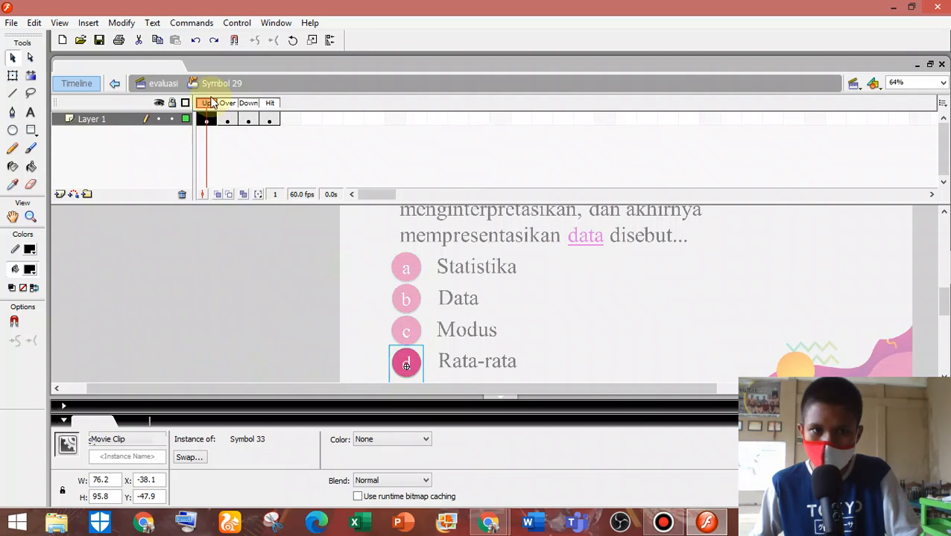
pyautogui.click(226, 120)
pyautogui.click(437, 434)
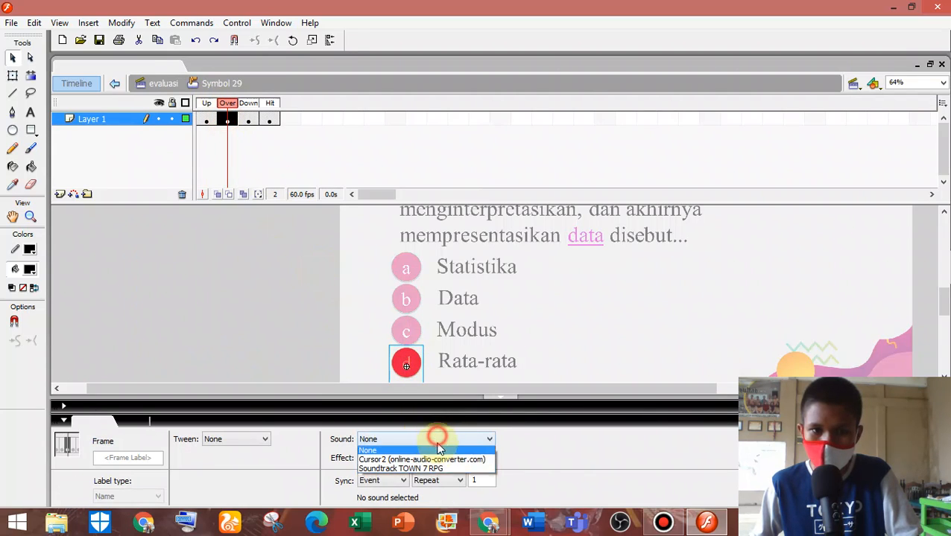
pyautogui.click(439, 456)
pyautogui.click(252, 121)
pyautogui.click(445, 439)
pyautogui.click(447, 457)
pyautogui.doubleClick(227, 291)
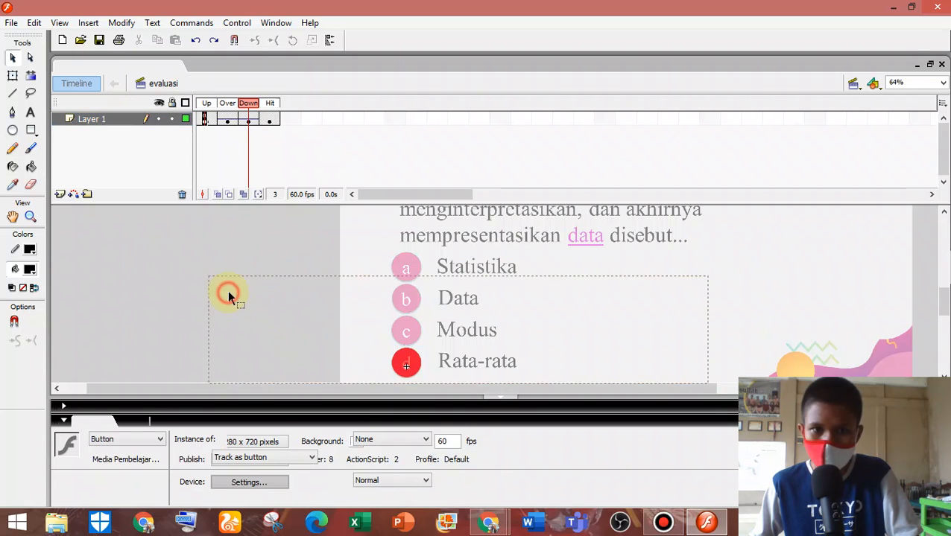
# Check inside answer buttons a and b on frame 3 and button a on frame 4 for sound on their states.
pyautogui.click(211, 120)
pyautogui.click(271, 274)
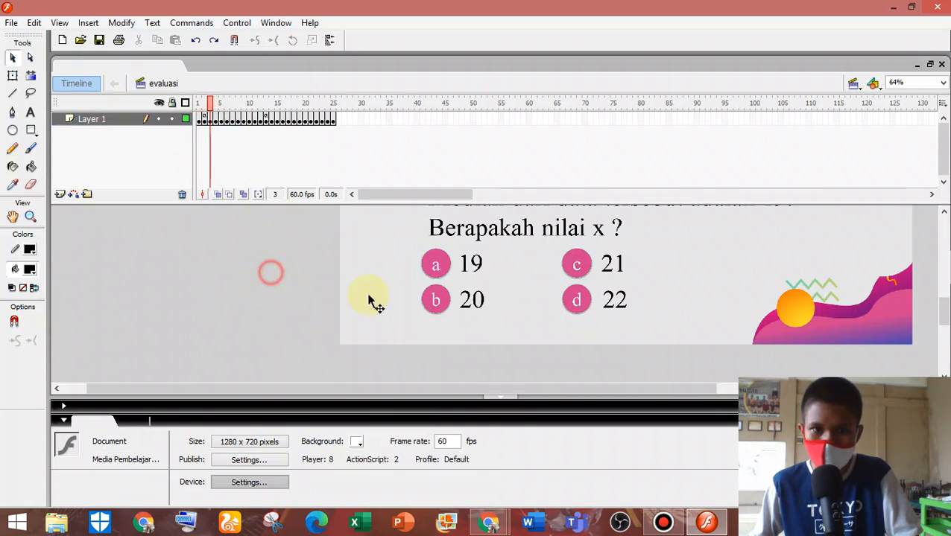
pyautogui.doubleClick(440, 263)
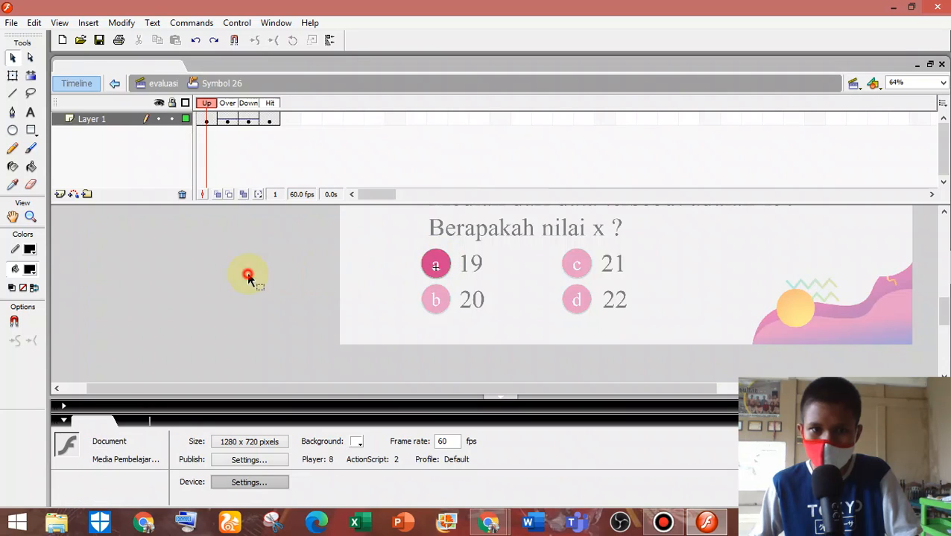
pyautogui.doubleClick(248, 277)
pyautogui.doubleClick(436, 299)
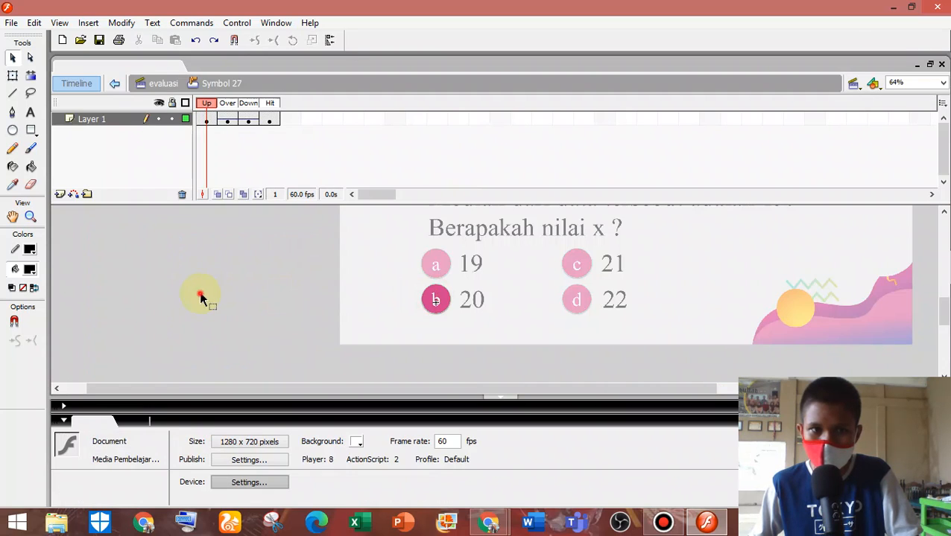
pyautogui.doubleClick(198, 295)
pyautogui.click(216, 119)
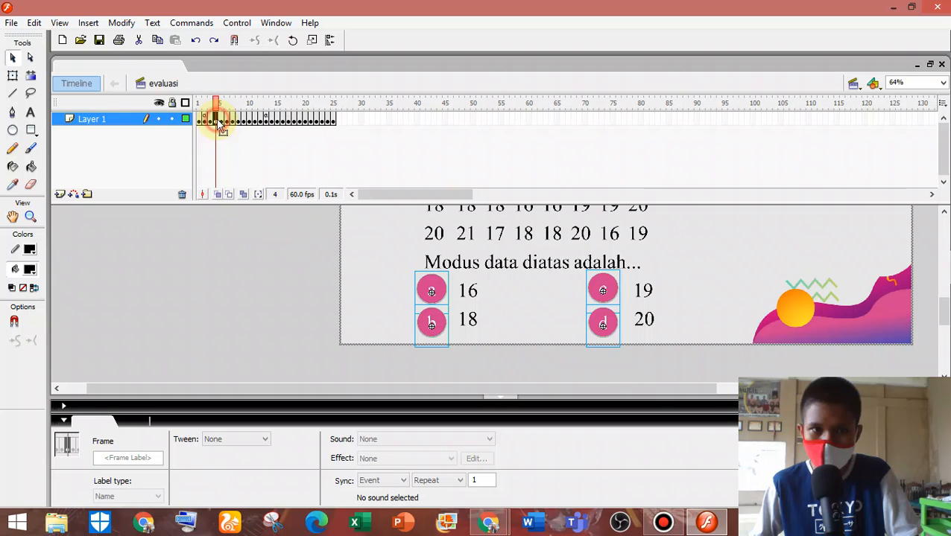
pyautogui.click(269, 263)
pyautogui.click(433, 295)
pyautogui.doubleClick(432, 293)
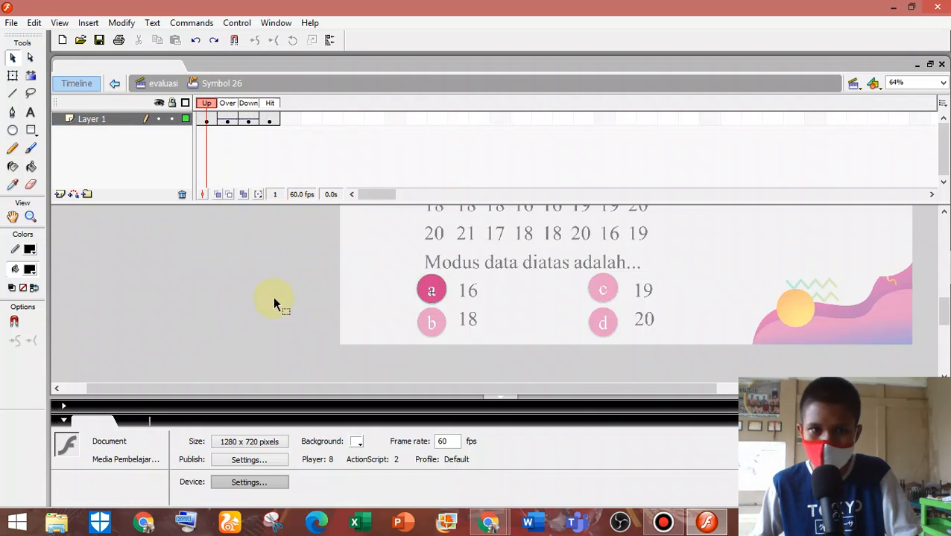
pyautogui.doubleClick(293, 283)
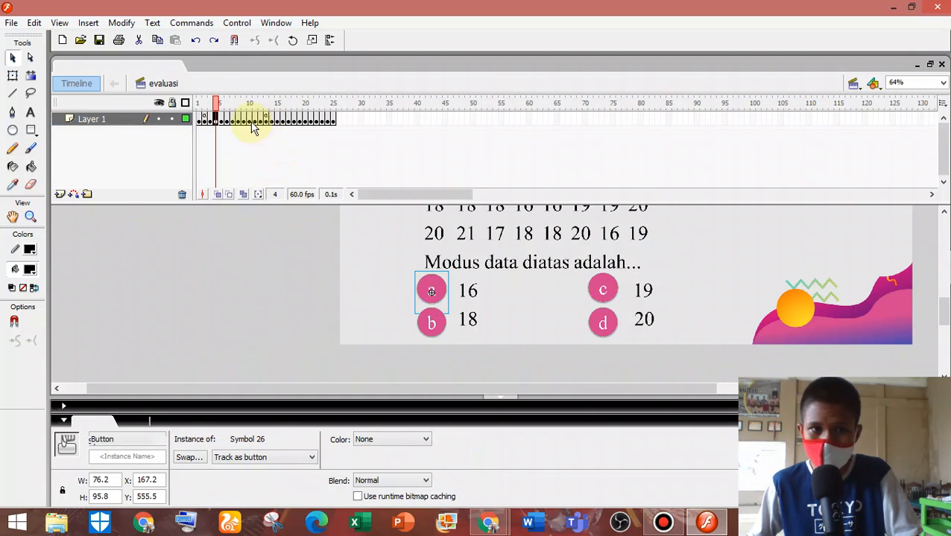
# Check inside answer buttons b and c of the question on frame 10 for sound on their states.
pyautogui.click(251, 121)
pyautogui.click(289, 325)
pyautogui.click(418, 297)
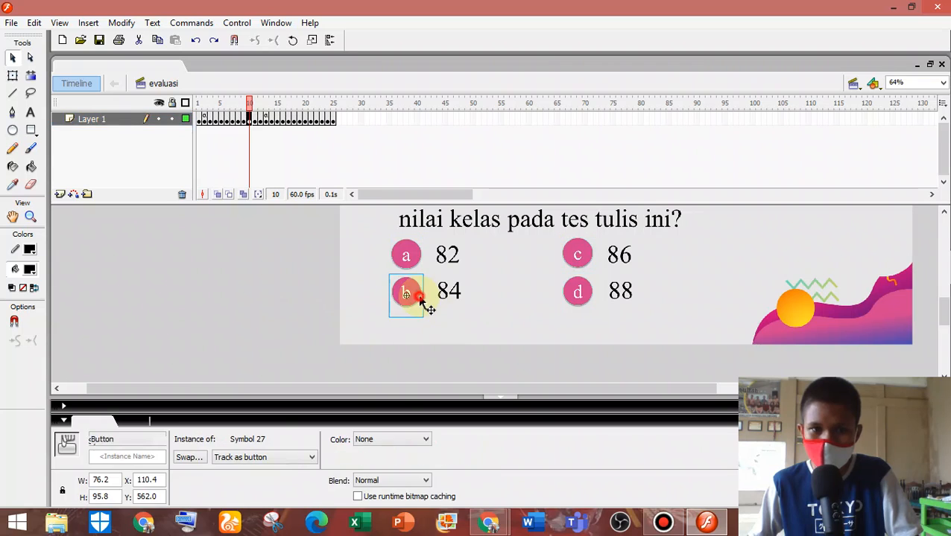
pyautogui.doubleClick(418, 295)
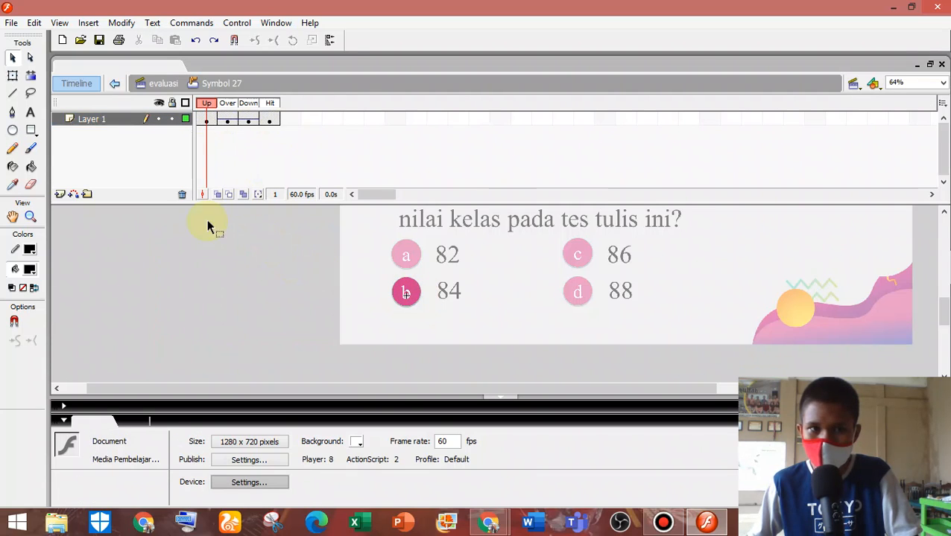
pyautogui.doubleClick(218, 319)
pyautogui.click(260, 120)
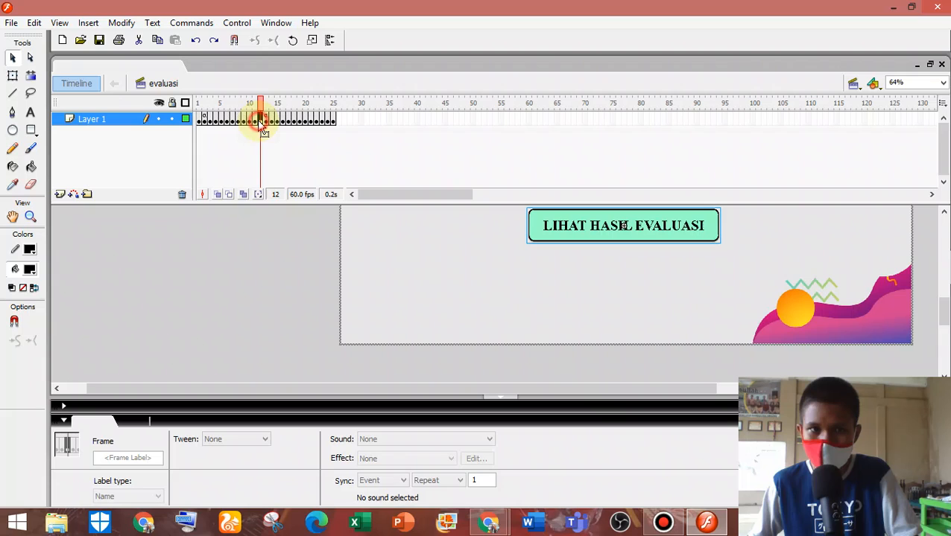
pyautogui.click(249, 122)
pyautogui.click(272, 268)
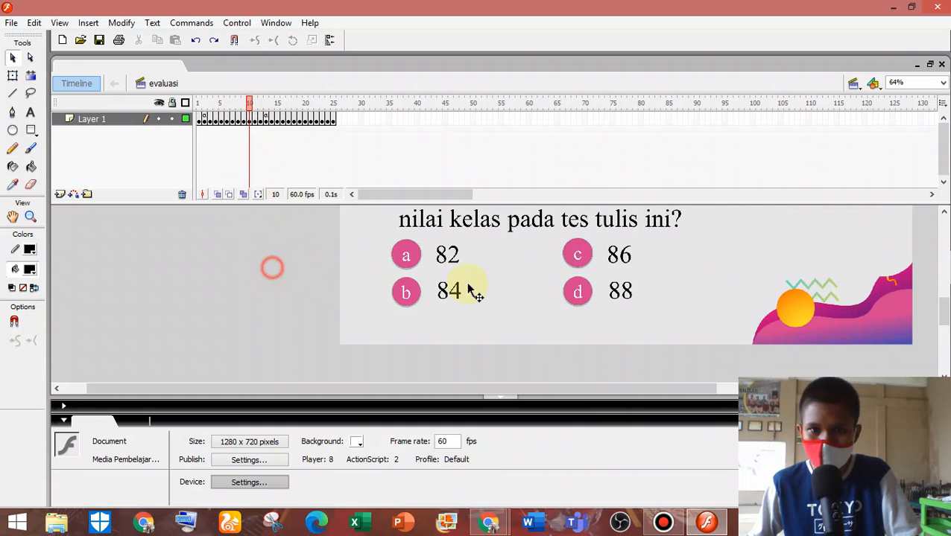
pyautogui.doubleClick(585, 255)
pyautogui.doubleClick(250, 361)
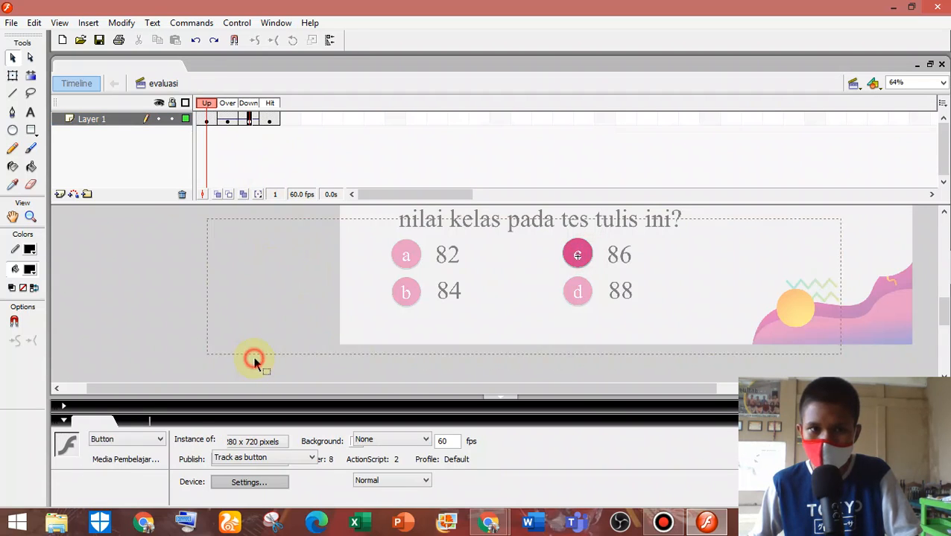
# Open the MULAI button on frame 1 of the evaluasi scene and assign the Cursor2 sound to its Over frame.
pyautogui.click(266, 122)
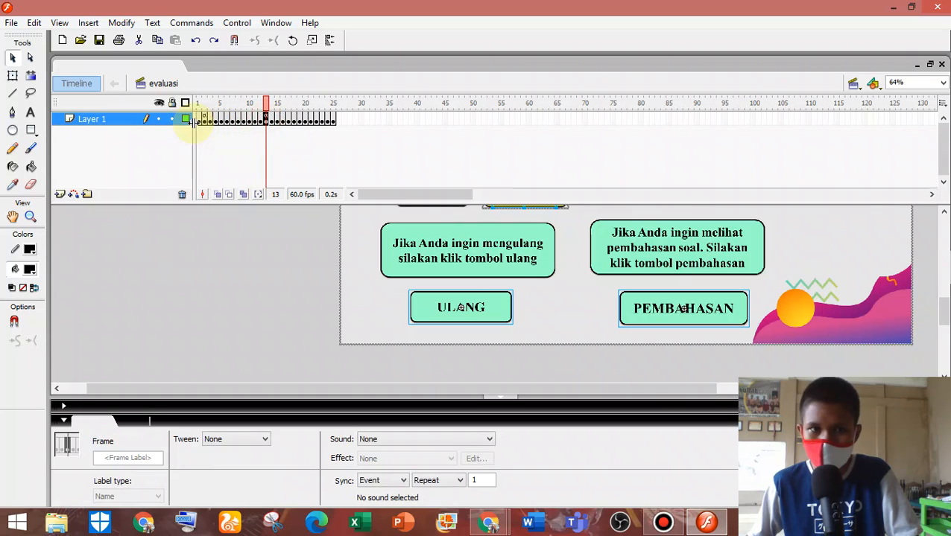
pyautogui.click(202, 125)
pyautogui.click(229, 250)
pyautogui.click(598, 322)
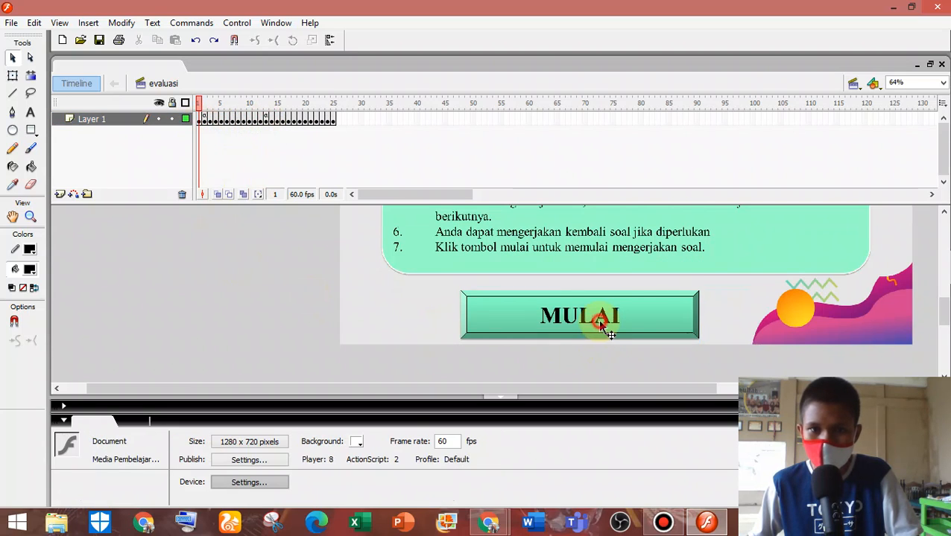
pyautogui.doubleClick(600, 326)
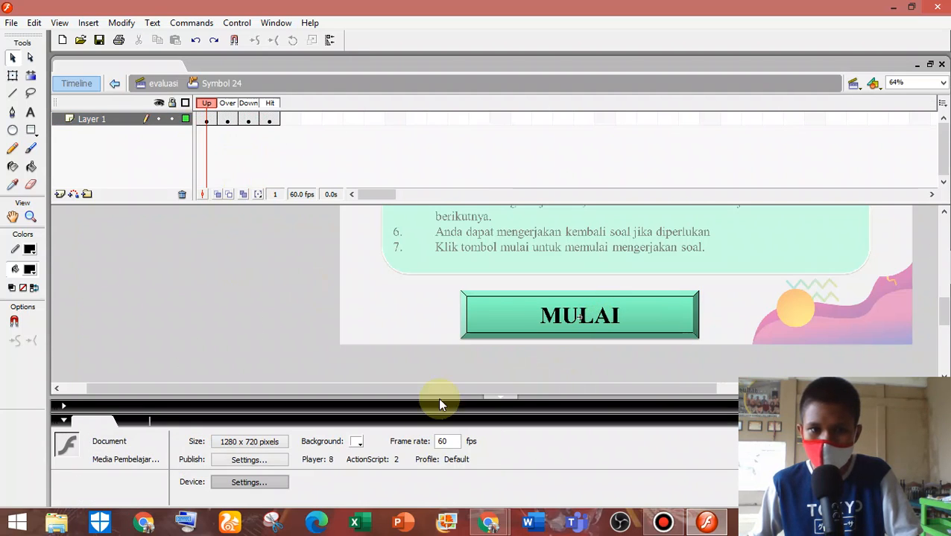
pyautogui.click(237, 121)
pyautogui.click(456, 439)
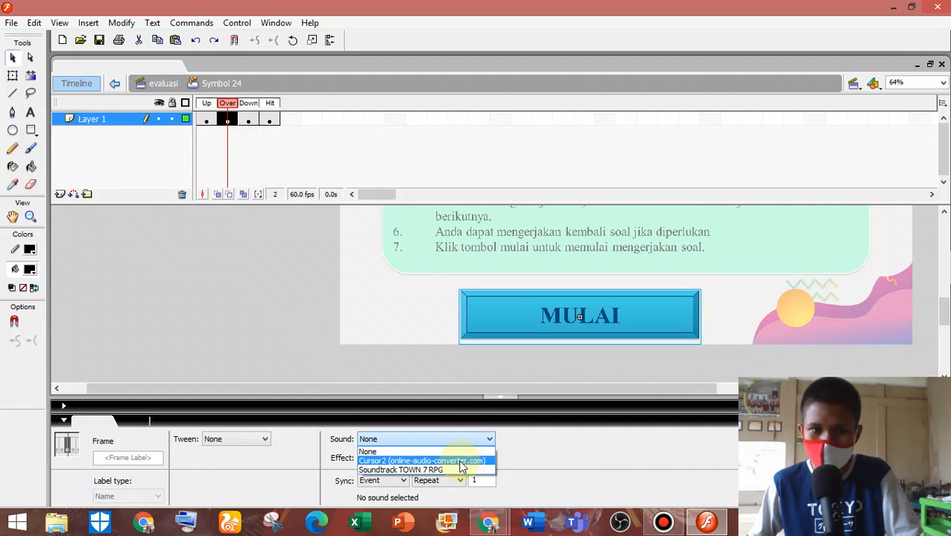
pyautogui.click(462, 462)
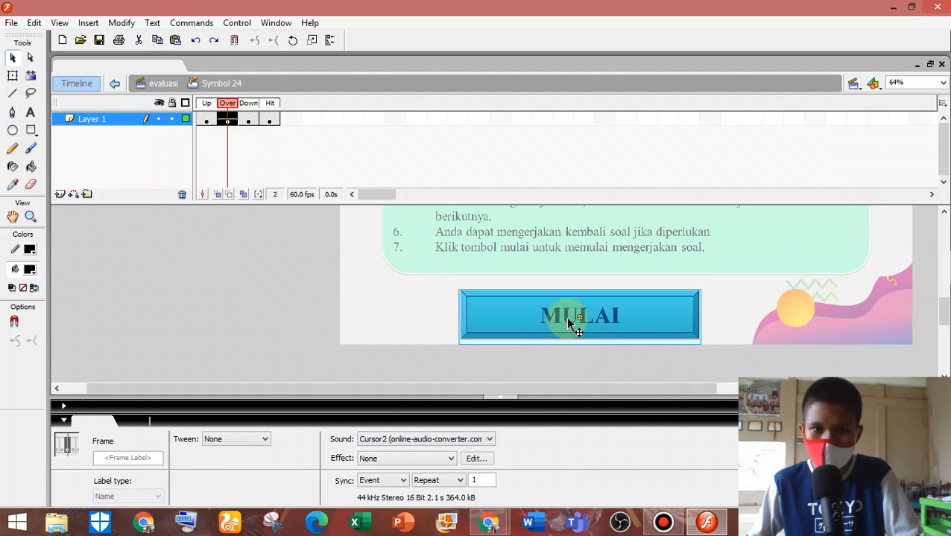
# Assign the Cursor2 sound to the Down frame of the MULAI button, and return to the evaluasi scene.
pyautogui.click(252, 132)
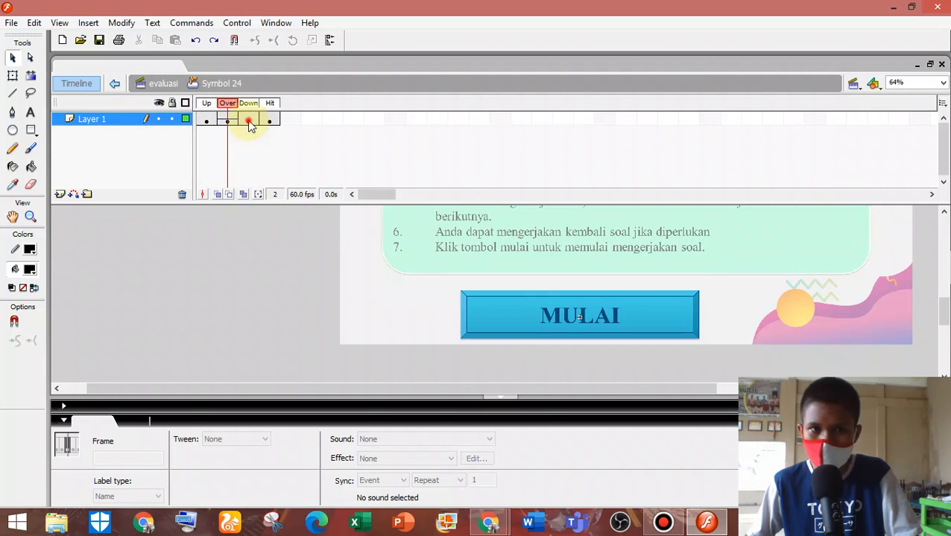
pyautogui.click(250, 123)
pyautogui.click(548, 327)
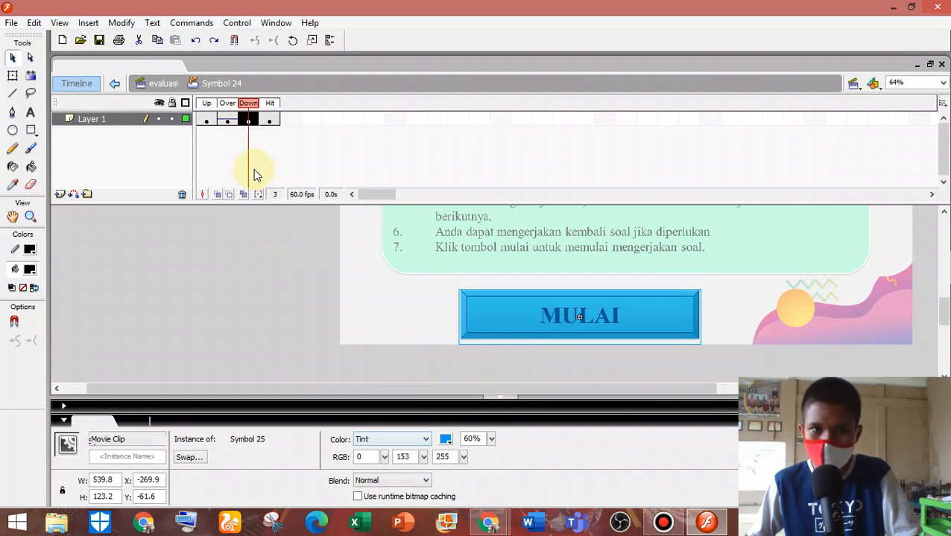
pyautogui.click(252, 119)
pyautogui.click(476, 439)
pyautogui.click(466, 459)
pyautogui.doubleClick(211, 291)
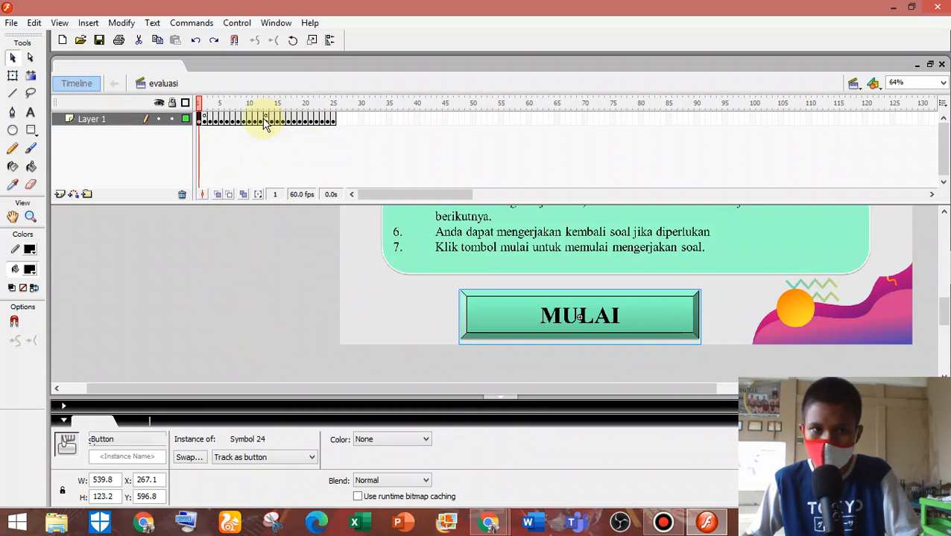
# Check inside the home button on the HASIL ANDA page at frame 13 for sound on its states.
pyautogui.click(264, 122)
pyautogui.click(260, 233)
pyautogui.scroll(3, 287, 328)
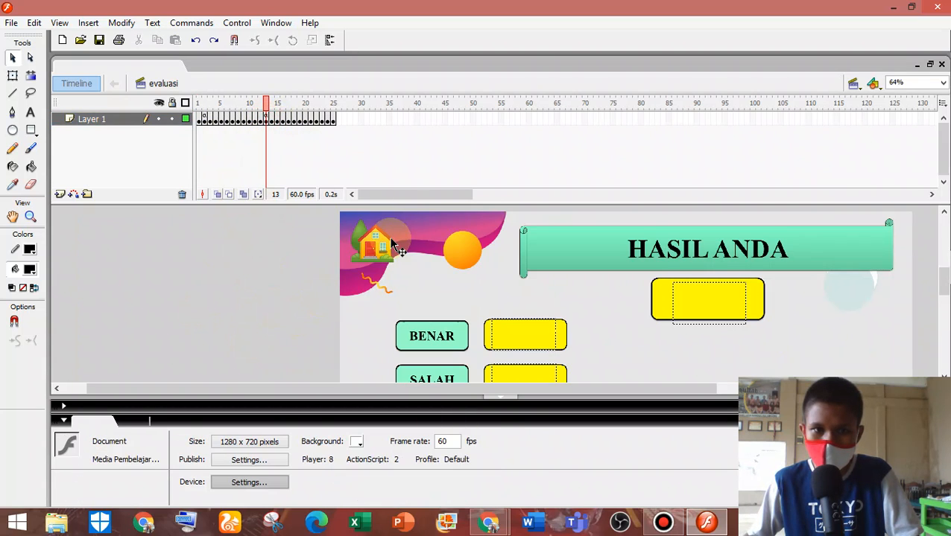
pyautogui.doubleClick(387, 254)
pyautogui.doubleClick(270, 294)
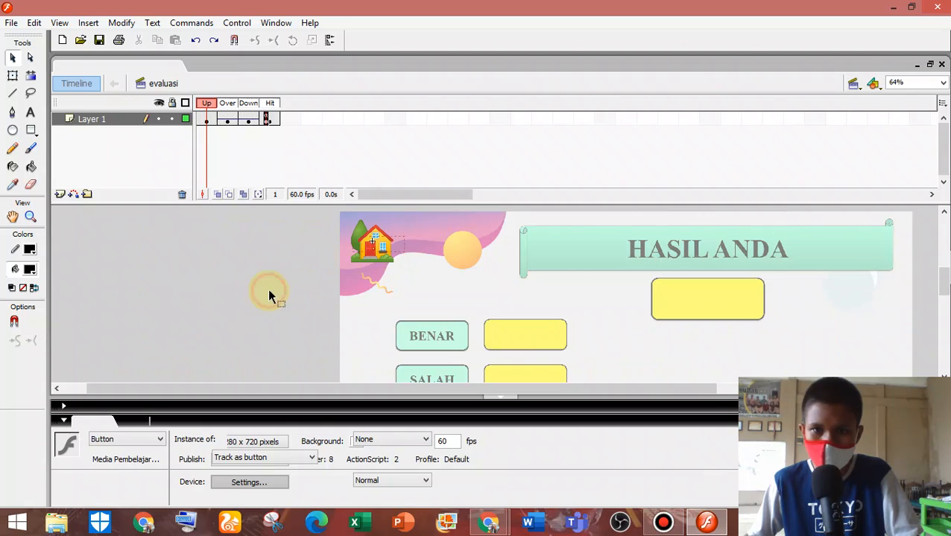
# Assign the Cursor2 sound to the Over and Down frames of the ULANG button on frame 13, and return to the scene.
pyautogui.scroll(-3, 291, 305)
pyautogui.click(314, 322)
pyautogui.scroll(-2, 314, 315)
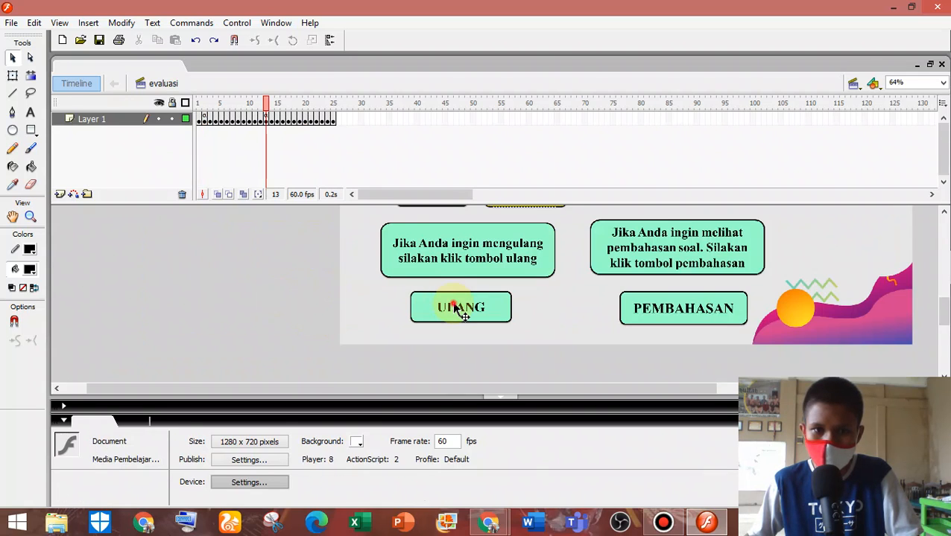
pyautogui.click(458, 309)
pyautogui.doubleClick(452, 308)
pyautogui.click(227, 121)
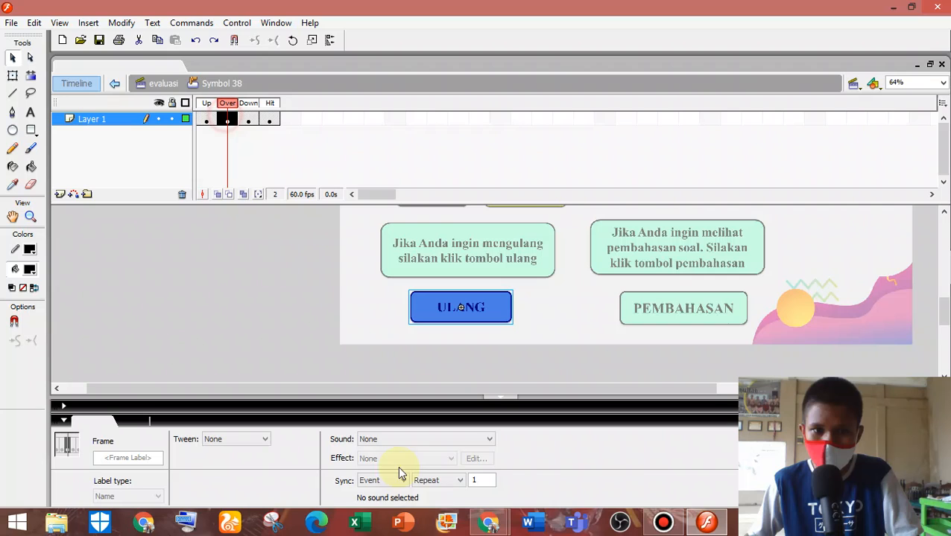
pyautogui.click(409, 439)
pyautogui.click(411, 457)
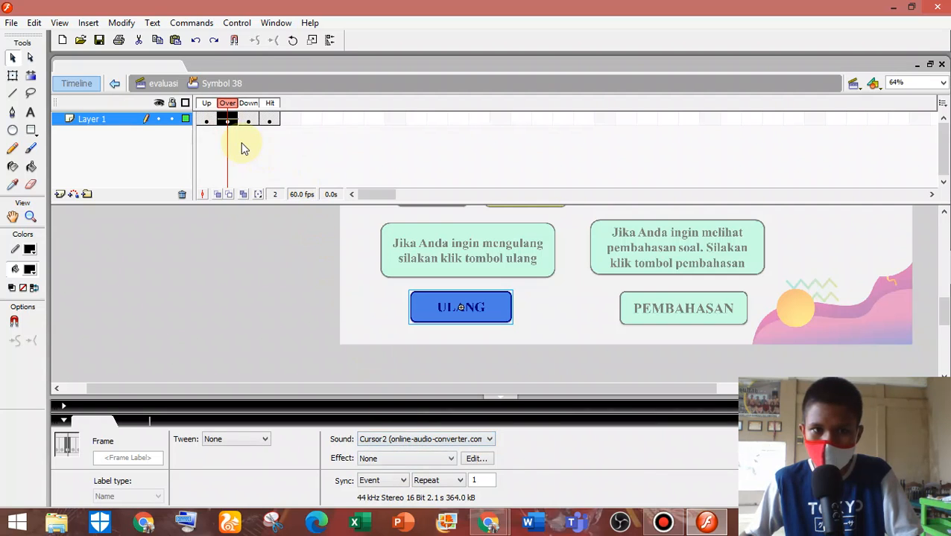
pyautogui.click(249, 121)
pyautogui.click(446, 439)
pyautogui.click(447, 460)
pyautogui.doubleClick(255, 328)
# Assign the Cursor2 sound to the Over and Down frames of the PEMBAHASAN button, and return to the evaluasi scene.
pyautogui.doubleClick(653, 312)
pyautogui.click(235, 121)
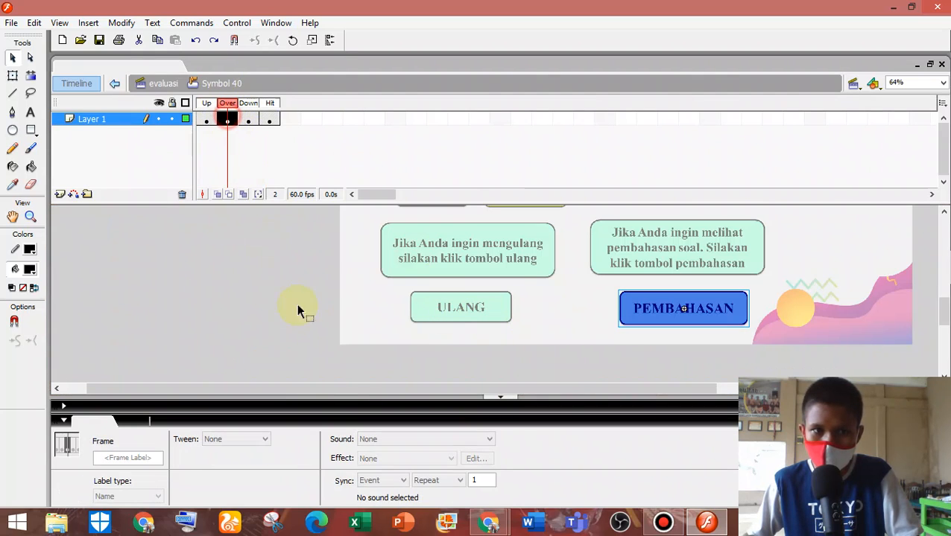
pyautogui.click(403, 439)
pyautogui.click(404, 459)
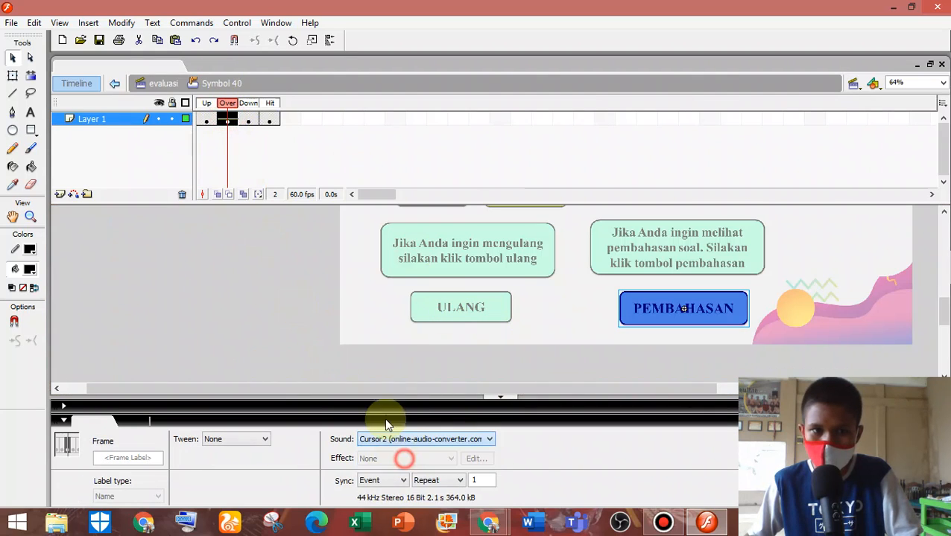
pyautogui.click(248, 120)
pyautogui.click(438, 441)
pyautogui.click(417, 458)
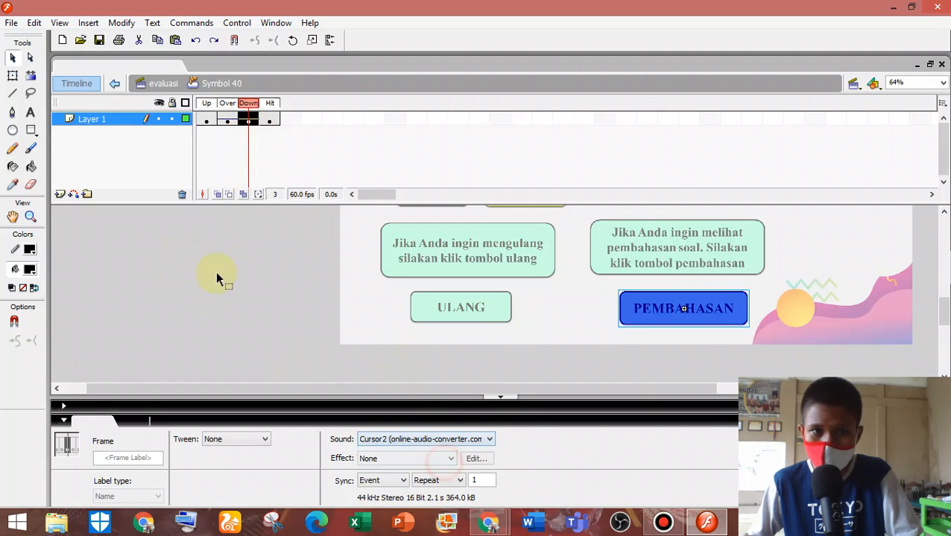
pyautogui.doubleClick(221, 278)
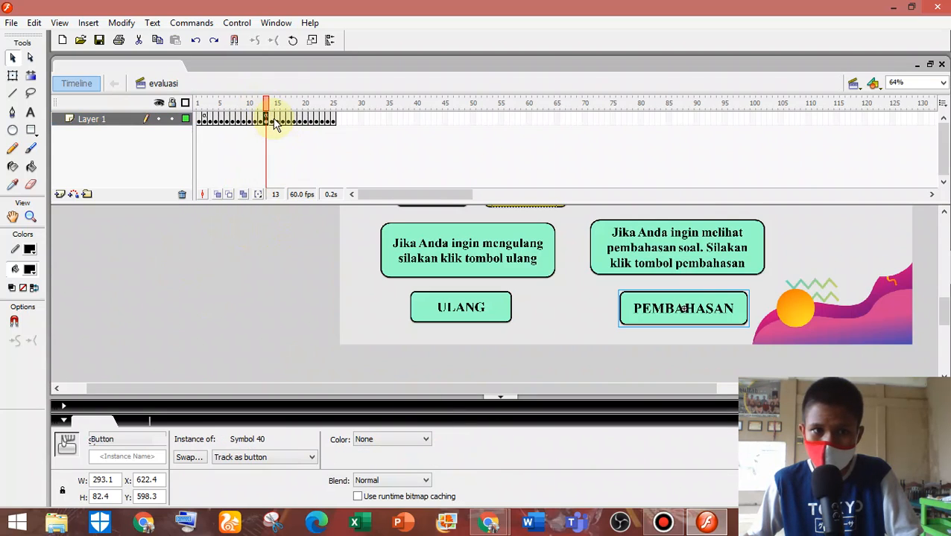
# Assign the Cursor2 sound to the Over and Down frames of the LIHAT PEMBAHASAN button on frame 14, and return to the scene.
pyautogui.click(272, 120)
pyautogui.click(299, 236)
pyautogui.scroll(3, 440, 293)
pyautogui.click(611, 350)
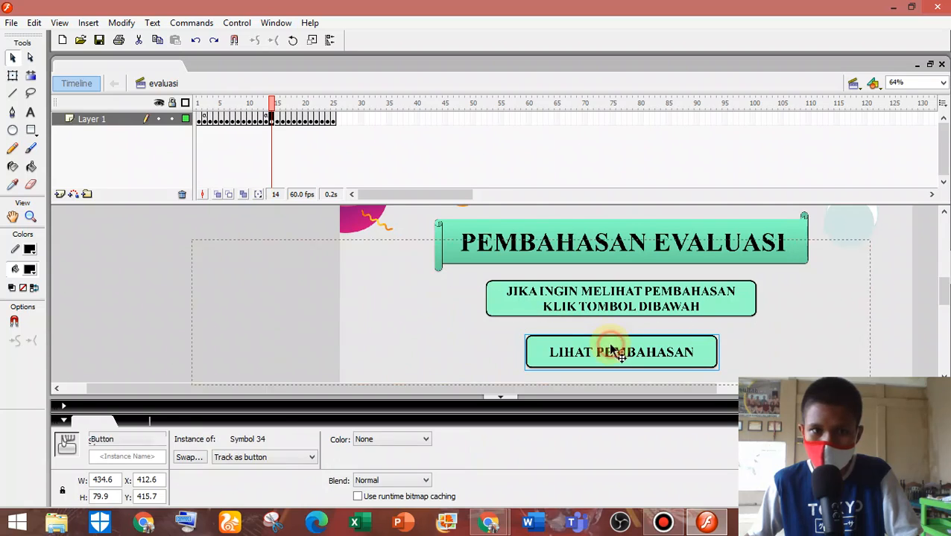
pyautogui.doubleClick(611, 350)
pyautogui.click(227, 120)
pyautogui.click(483, 439)
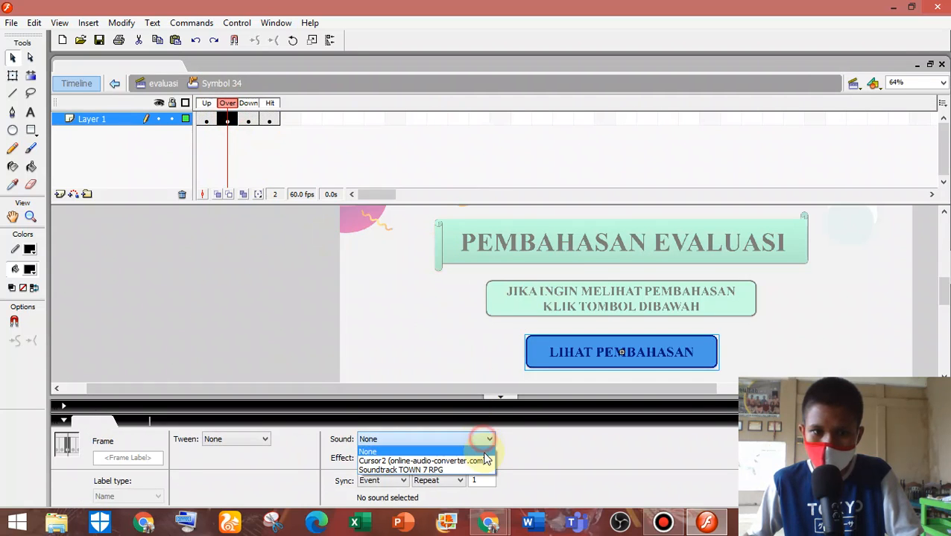
pyautogui.click(481, 457)
pyautogui.click(249, 120)
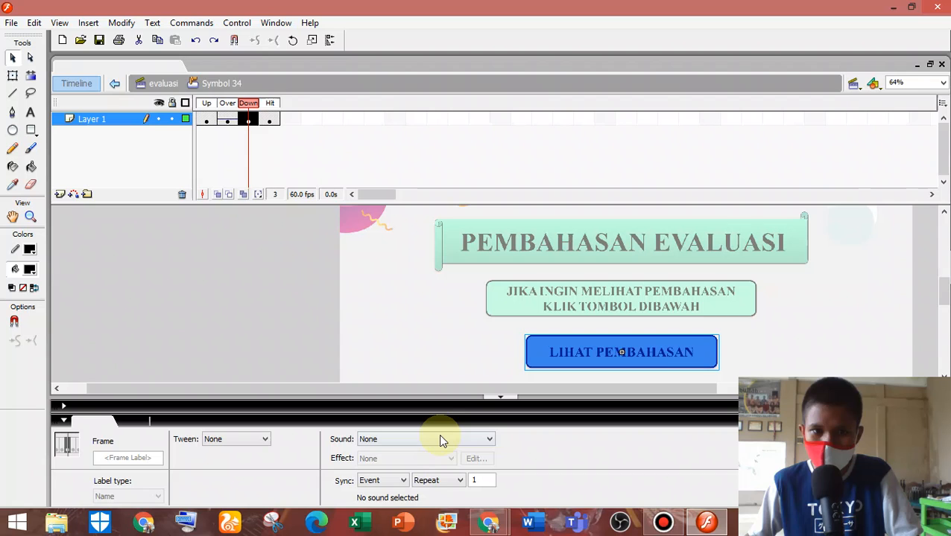
pyautogui.click(441, 440)
pyautogui.click(445, 457)
pyautogui.doubleClick(266, 315)
# Check inside the green next-arrow button on frame 15 of the evaluasi scene for sound on its states.
pyautogui.scroll(-1, 265, 316)
pyautogui.click(281, 122)
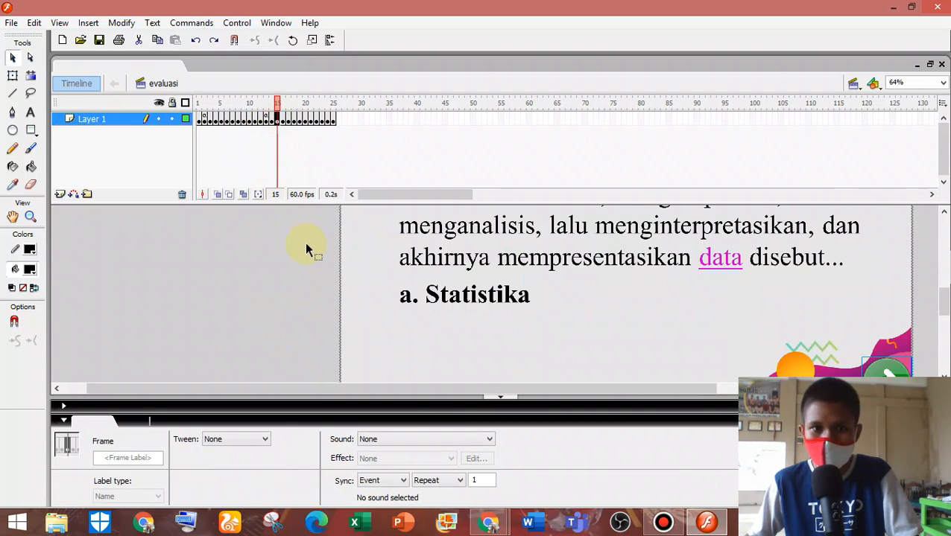
pyautogui.click(305, 244)
pyautogui.scroll(-1, 848, 333)
pyautogui.click(881, 324)
pyautogui.doubleClick(879, 325)
pyautogui.doubleClick(213, 299)
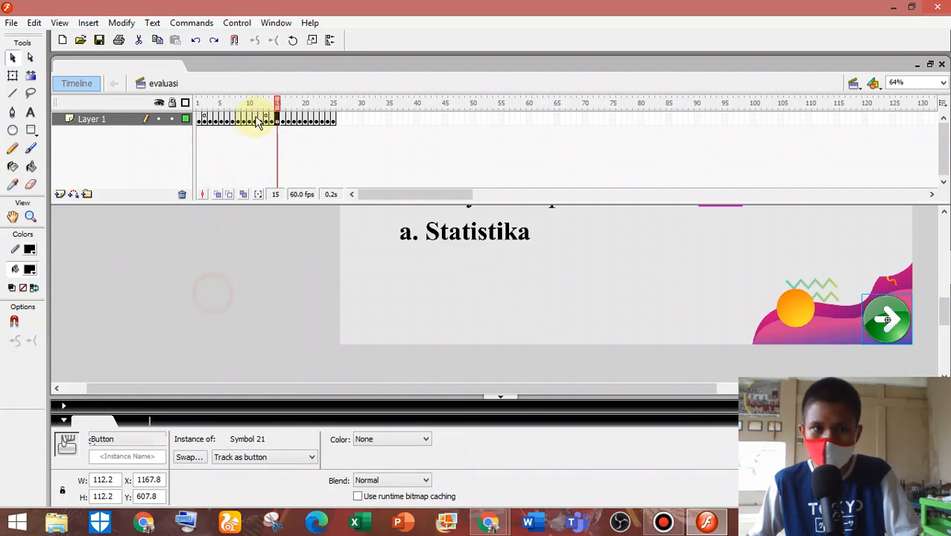
# Check inside the house button on frame 25 of the evaluasi scene for sound on its states.
pyautogui.click(333, 120)
pyautogui.click(278, 332)
pyautogui.scroll(2, 285, 335)
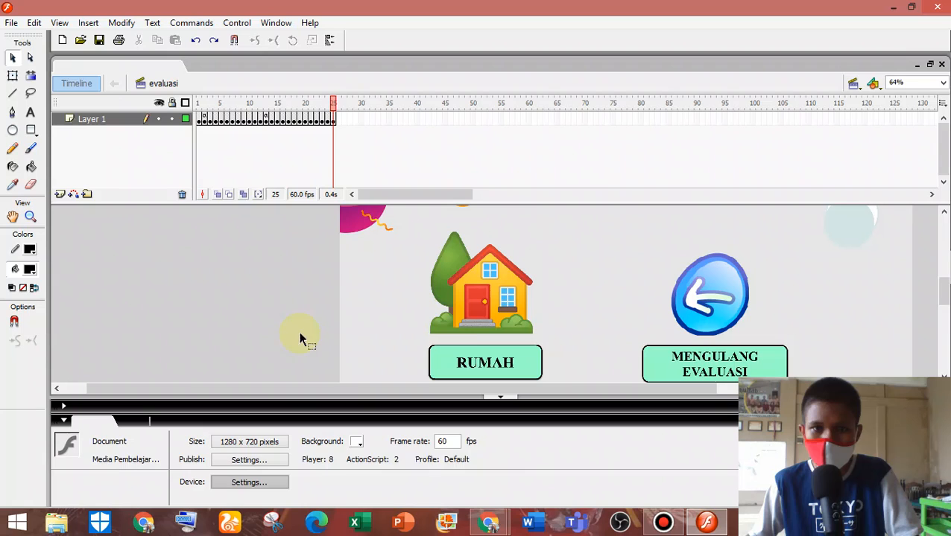
pyautogui.doubleClick(478, 328)
pyautogui.doubleClick(144, 279)
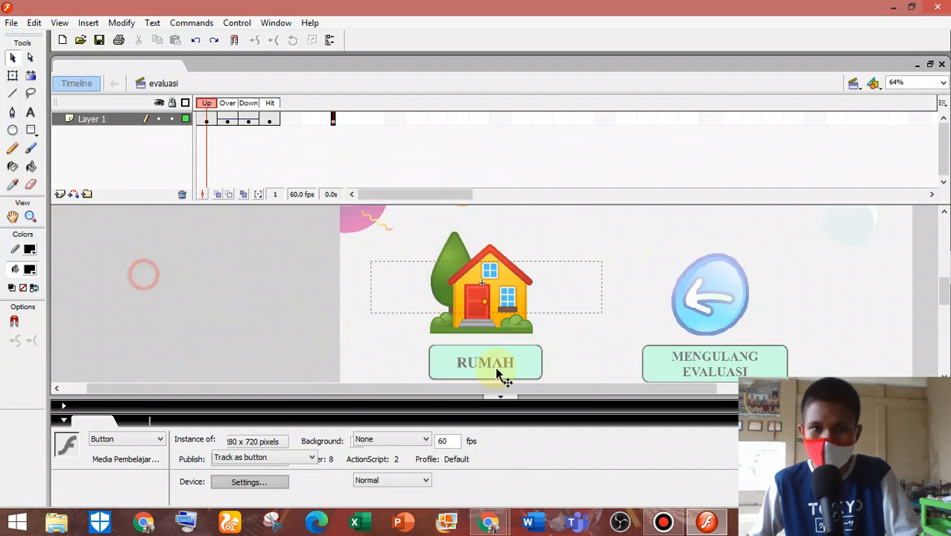
# Assign the Cursor2 sound to the Over and Down frames of the RUMAH label button on frame 25, and return to the scene.
pyautogui.click(447, 362)
pyautogui.doubleClick(500, 373)
pyautogui.click(227, 121)
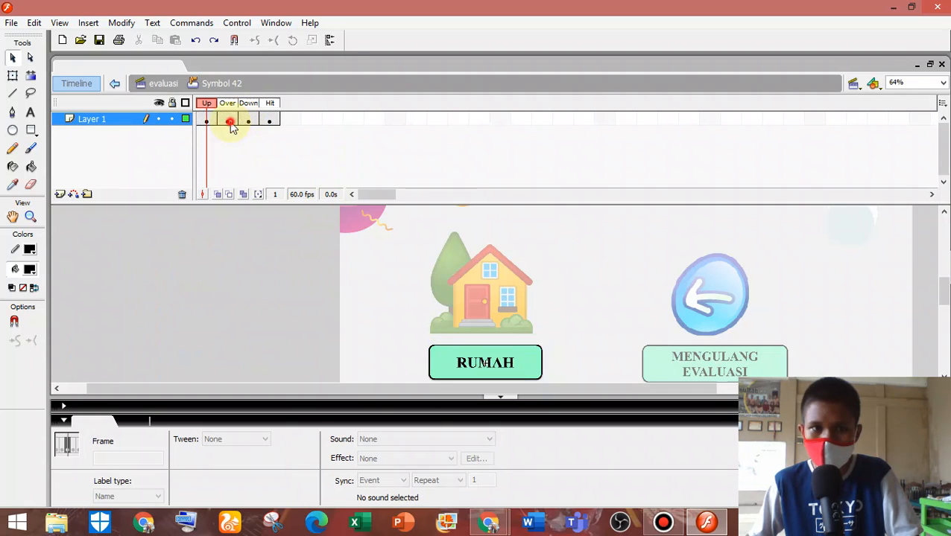
pyautogui.moveTo(403, 440); pyautogui.dragTo(403, 462)
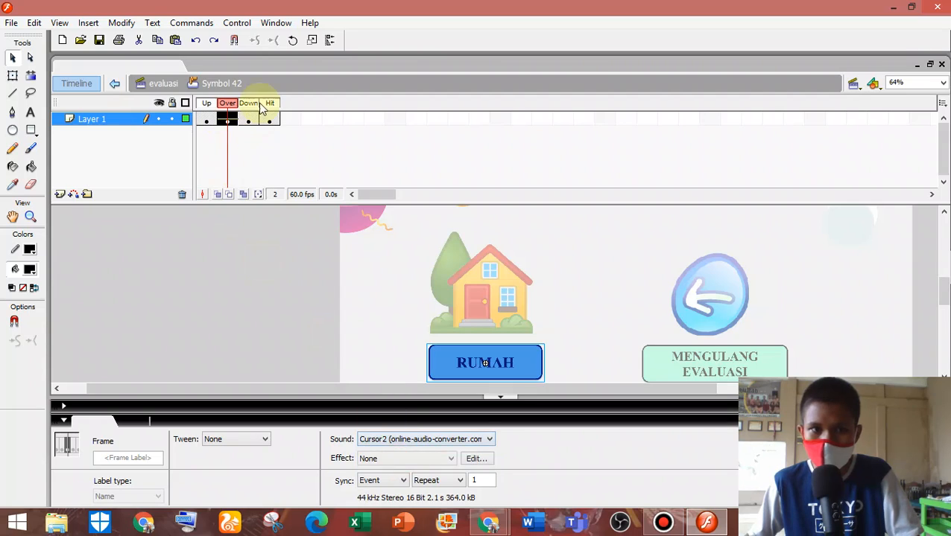
pyautogui.click(249, 121)
pyautogui.click(439, 440)
pyautogui.click(439, 460)
pyautogui.doubleClick(206, 270)
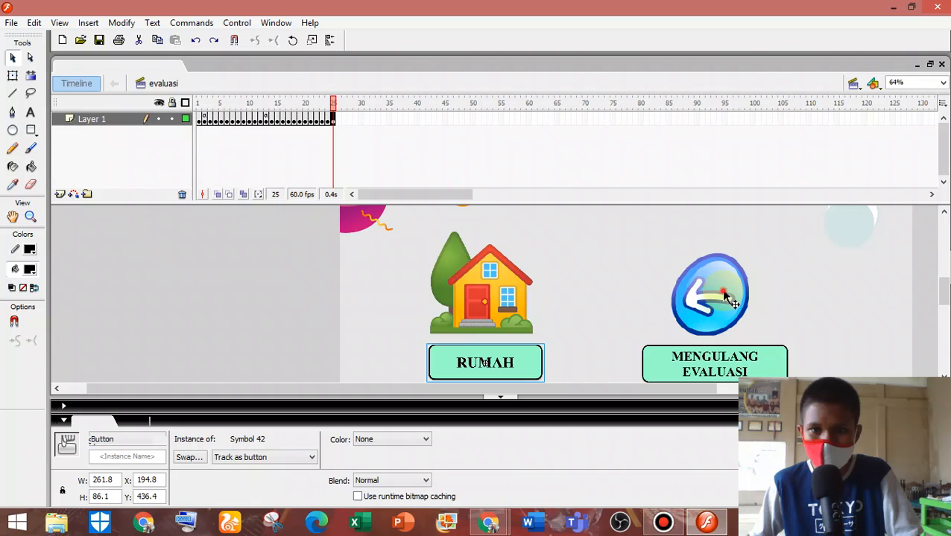
# Assign the Cursor2 sound to the Over and Down frames of the blue back-arrow button, and return to the evaluasi scene.
pyautogui.doubleClick(724, 295)
pyautogui.click(228, 120)
pyautogui.click(444, 439)
pyautogui.click(449, 462)
pyautogui.click(248, 120)
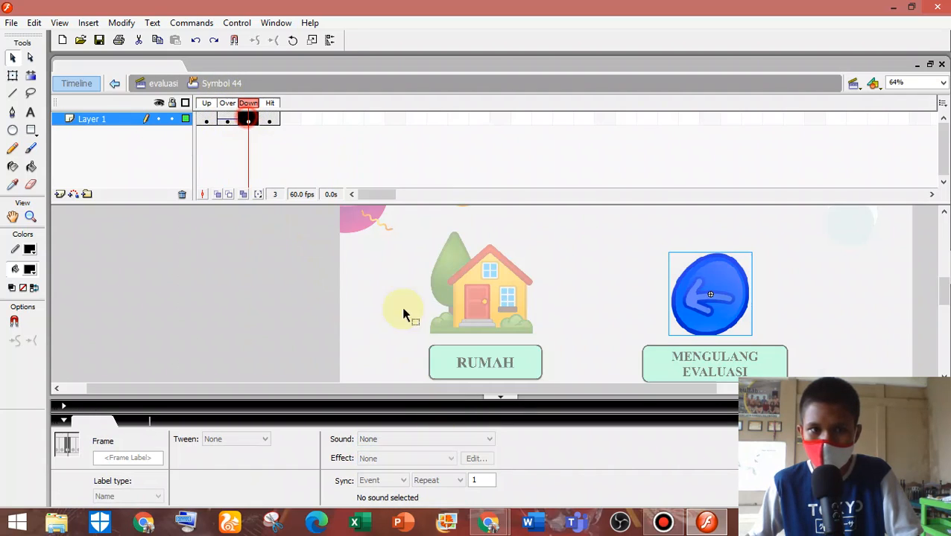
pyautogui.click(484, 439)
pyautogui.click(483, 462)
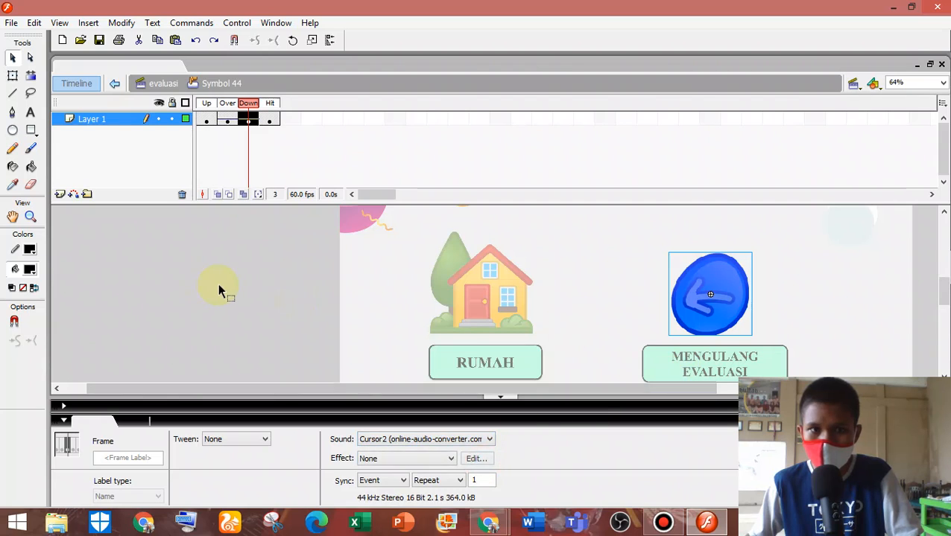
pyautogui.doubleClick(217, 283)
# Assign the Cursor2 sound to the Over and Down frames of the MENGULANG EVALUASI button, and return to the scene.
pyautogui.doubleClick(650, 363)
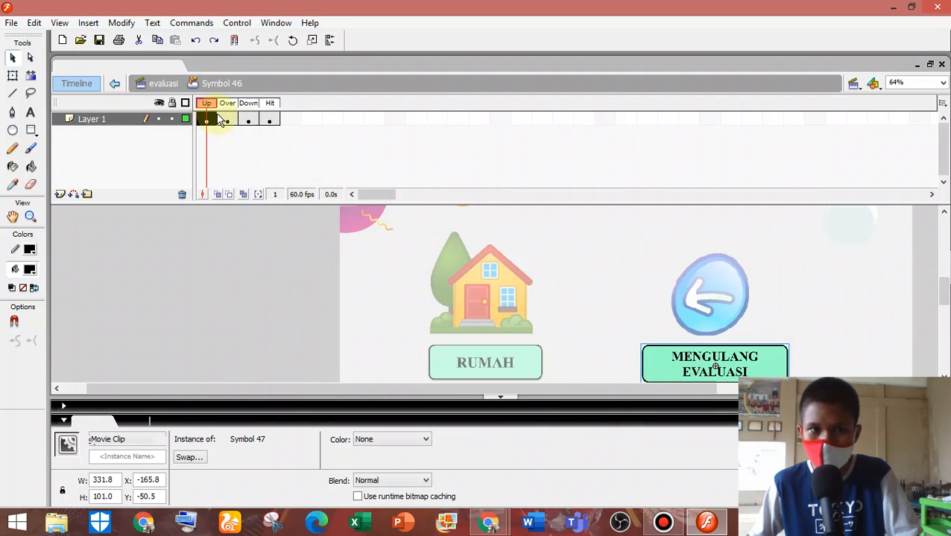
pyautogui.click(227, 120)
pyautogui.click(393, 440)
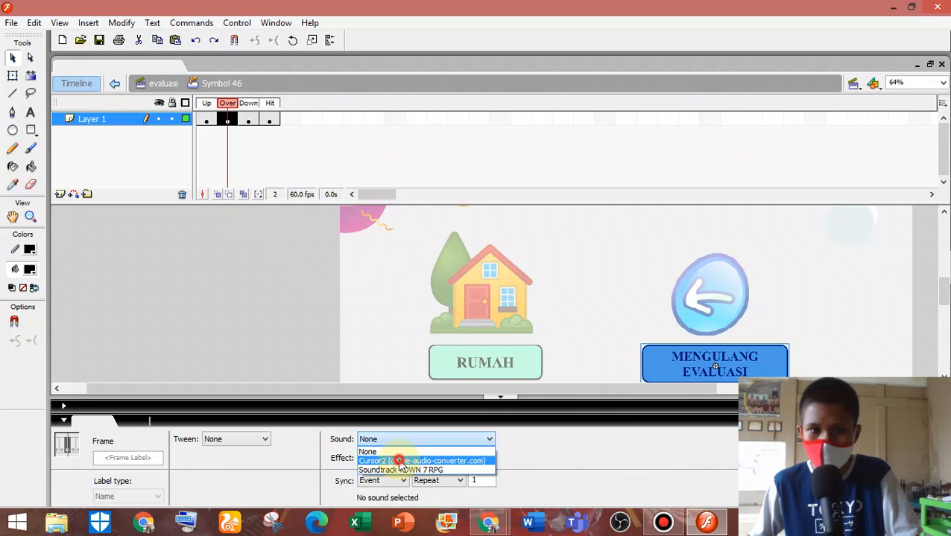
pyautogui.click(398, 460)
pyautogui.click(248, 120)
pyautogui.click(403, 439)
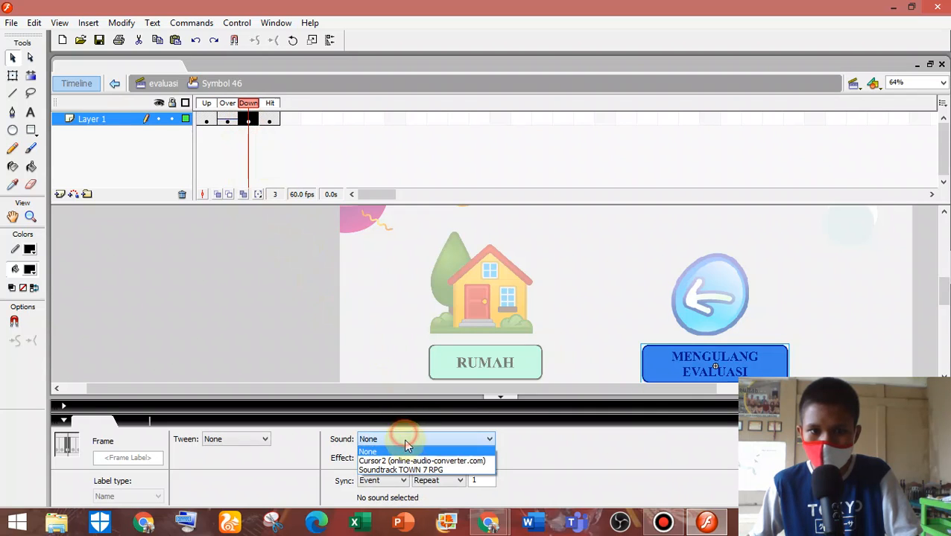
pyautogui.click(409, 460)
pyautogui.click(263, 342)
pyautogui.doubleClick(263, 342)
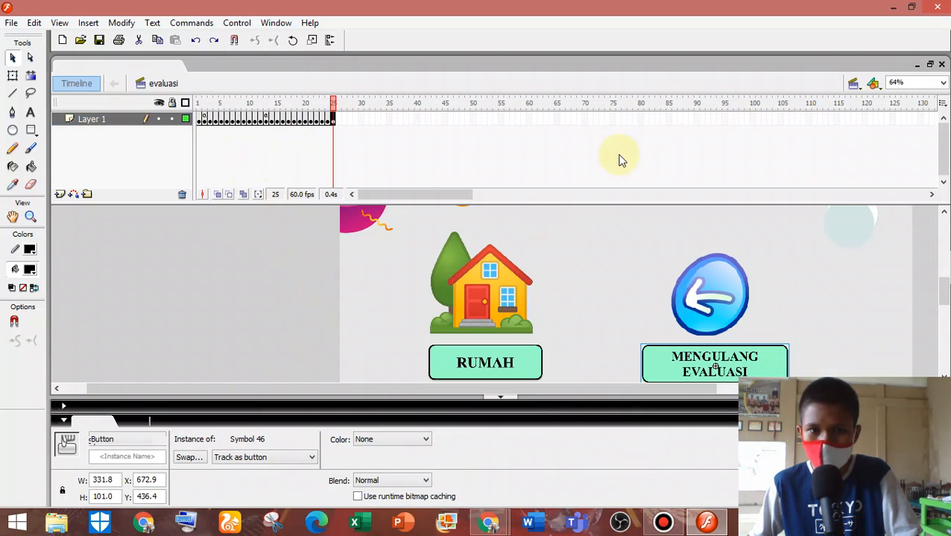
# Switch to the tentangcreator scene and check inside the KELUAR power button for sound on its states.
pyautogui.click(853, 83)
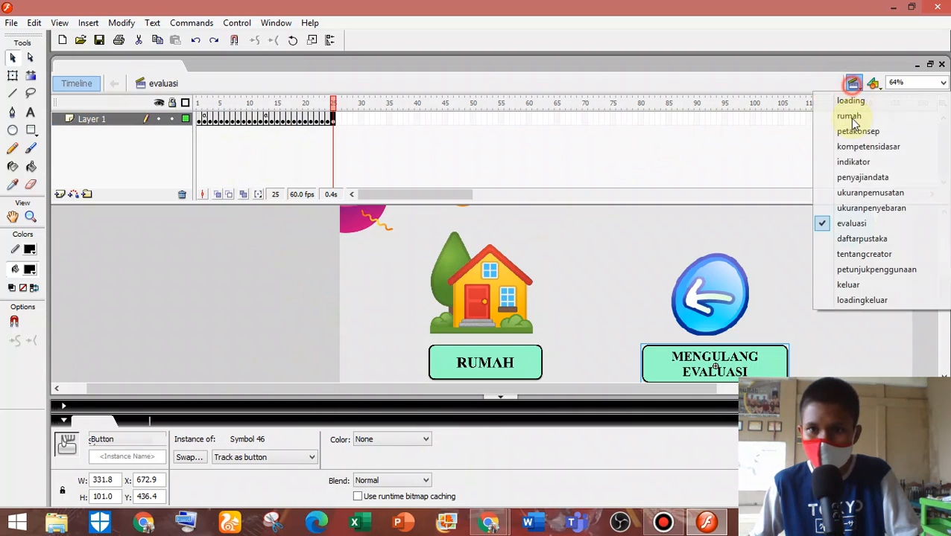
pyautogui.click(869, 254)
pyautogui.scroll(-3, 291, 282)
pyautogui.scroll(5, 290, 282)
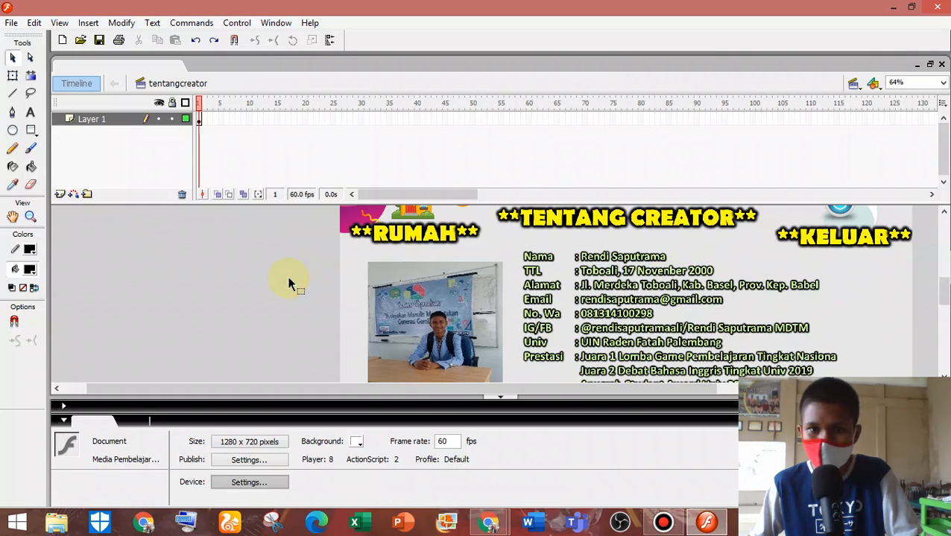
pyautogui.doubleClick(859, 275)
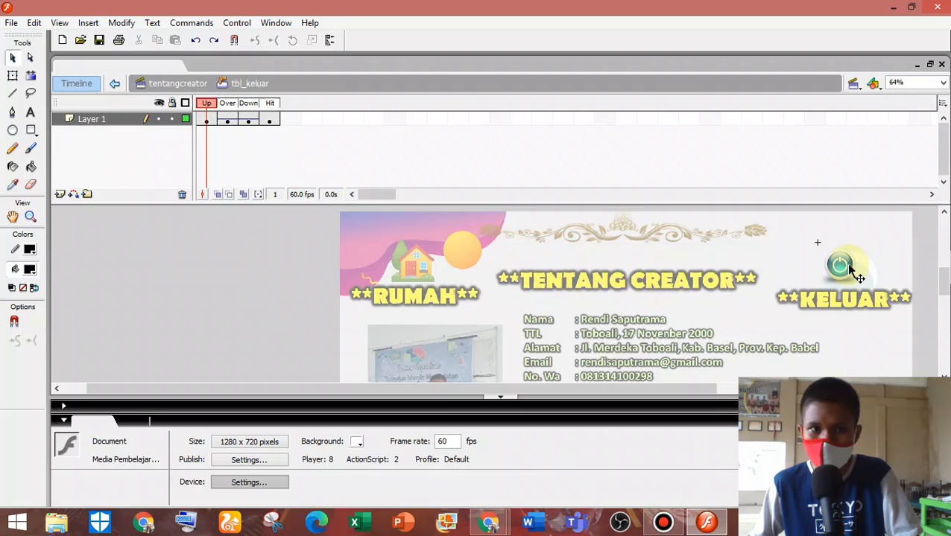
pyautogui.doubleClick(274, 263)
# Assign the Cursor2 sound to the Over and Down frames of the Ya button in the keluar scene, and return to the scene.
pyautogui.click(852, 83)
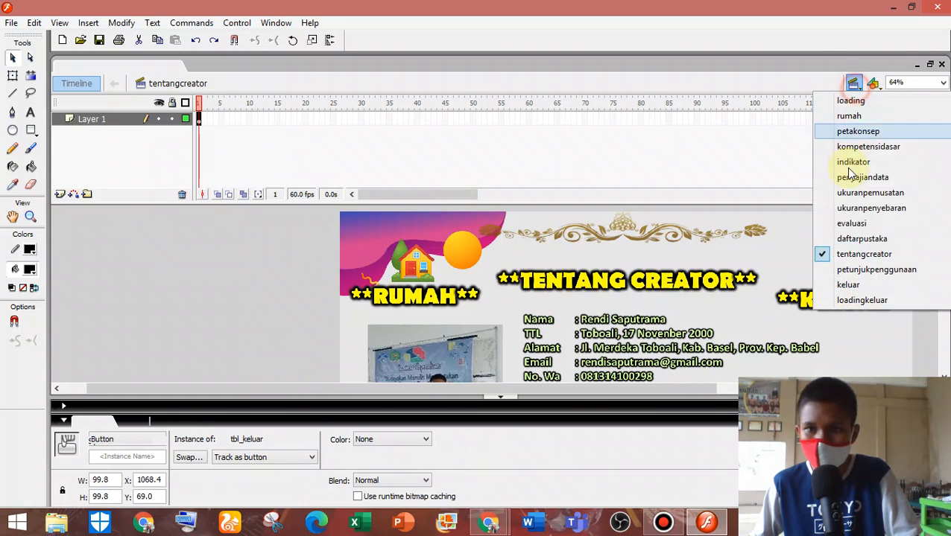
pyautogui.click(849, 284)
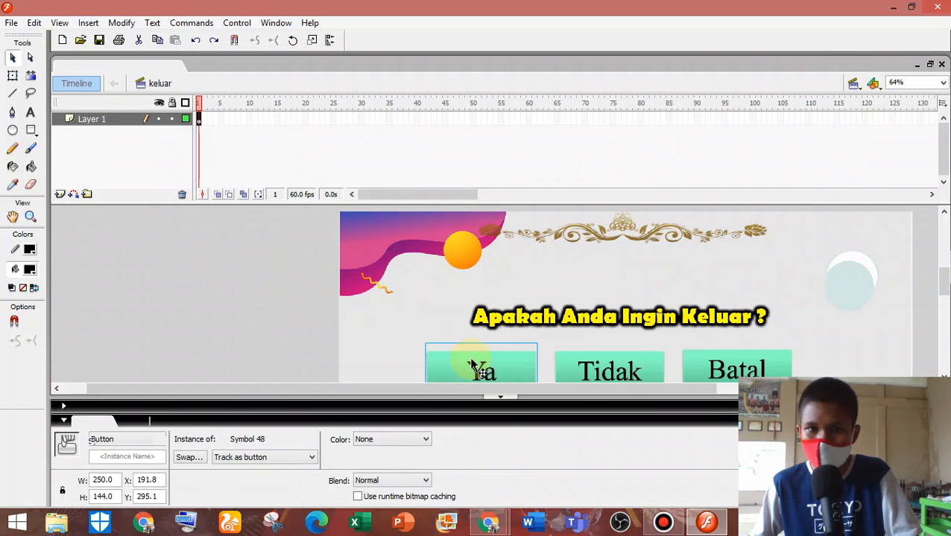
pyautogui.doubleClick(478, 364)
pyautogui.click(232, 120)
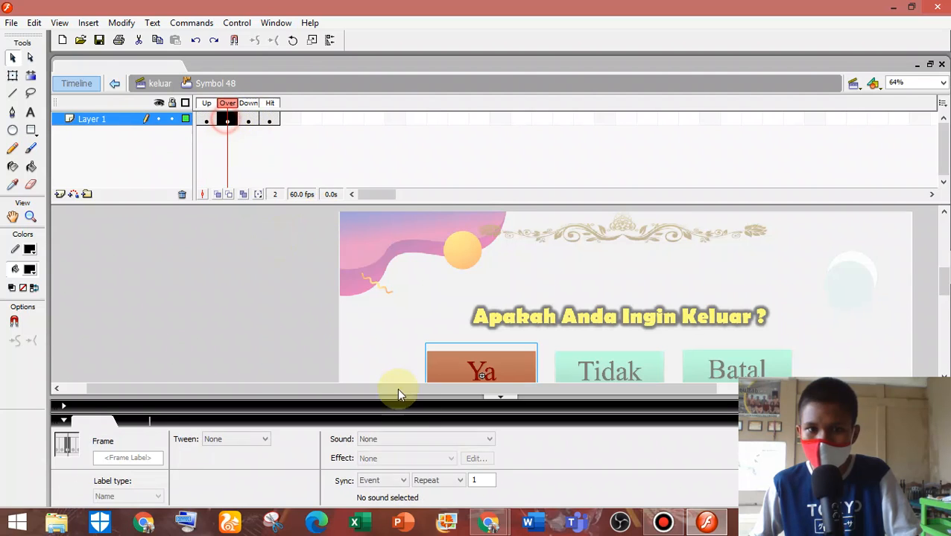
pyautogui.click(418, 439)
pyautogui.click(425, 462)
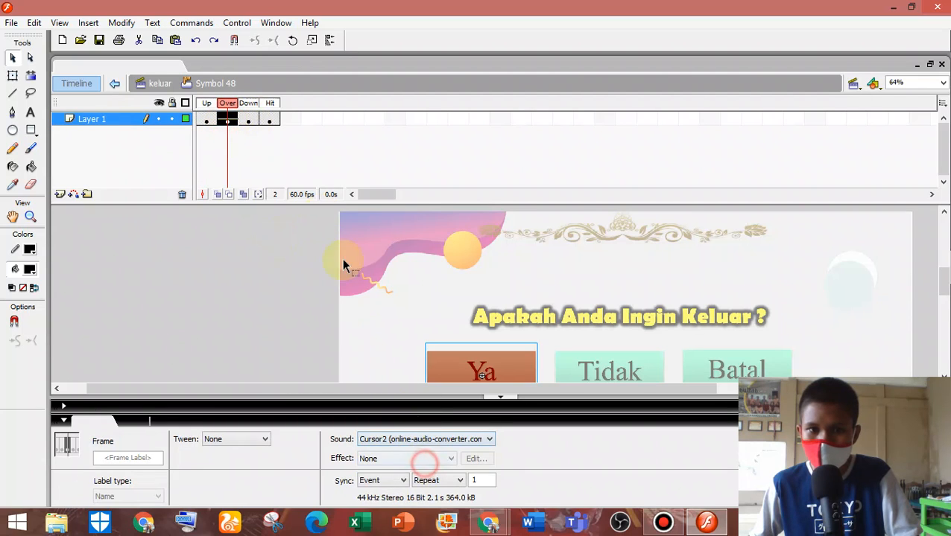
pyautogui.click(250, 120)
pyautogui.click(452, 439)
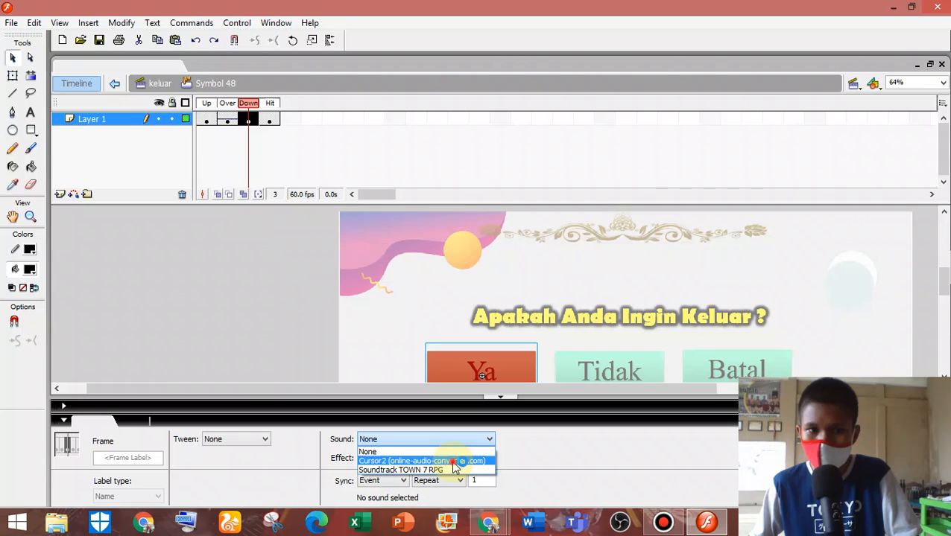
pyautogui.click(453, 462)
pyautogui.click(589, 368)
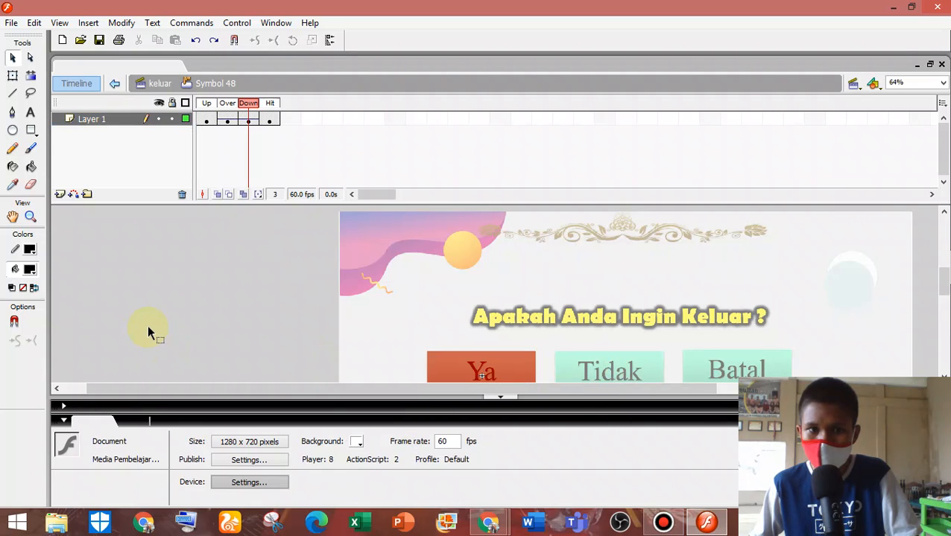
pyautogui.scroll(-2, 147, 326)
pyautogui.doubleClick(170, 313)
# Assign the Cursor2 sound to the Over and Down frames of the Tidak button, and return to the keluar scene.
pyautogui.click(581, 317)
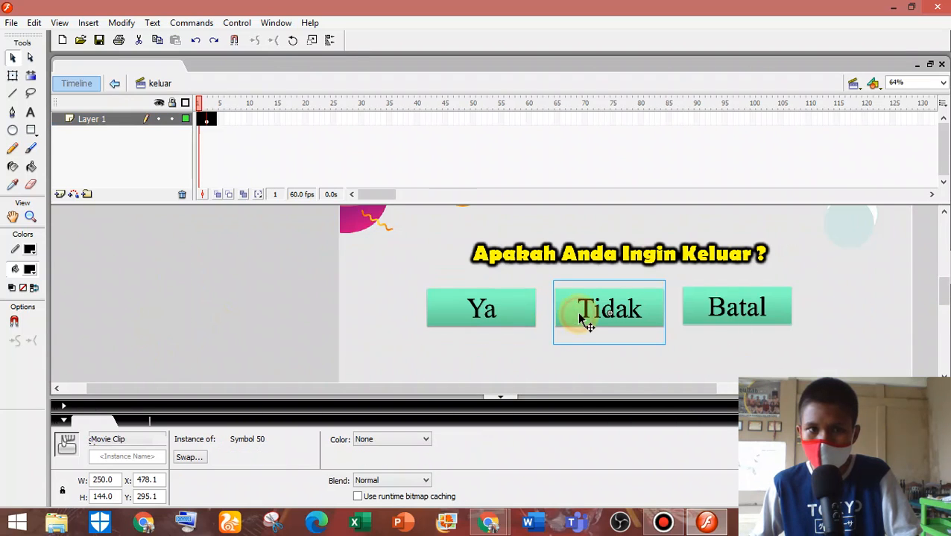
pyautogui.doubleClick(585, 319)
pyautogui.click(228, 120)
pyautogui.click(421, 438)
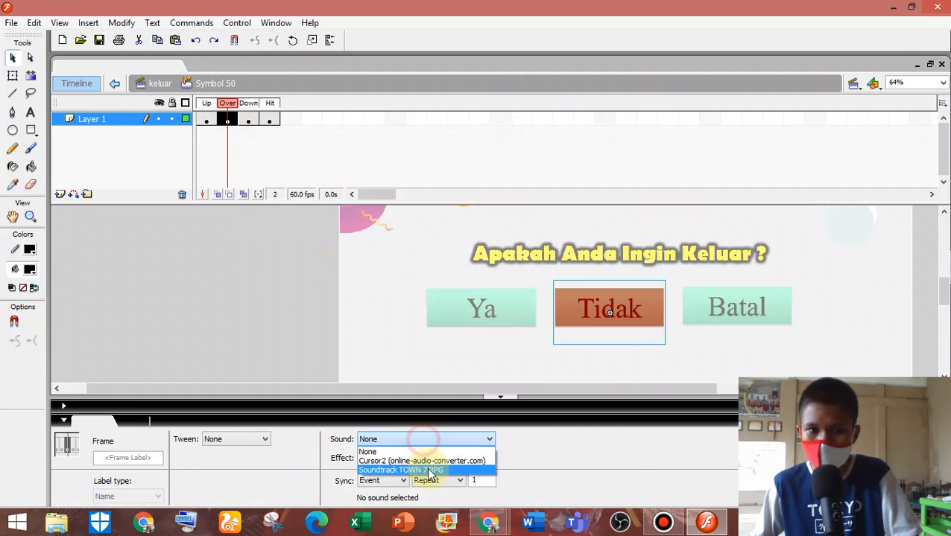
pyautogui.click(422, 461)
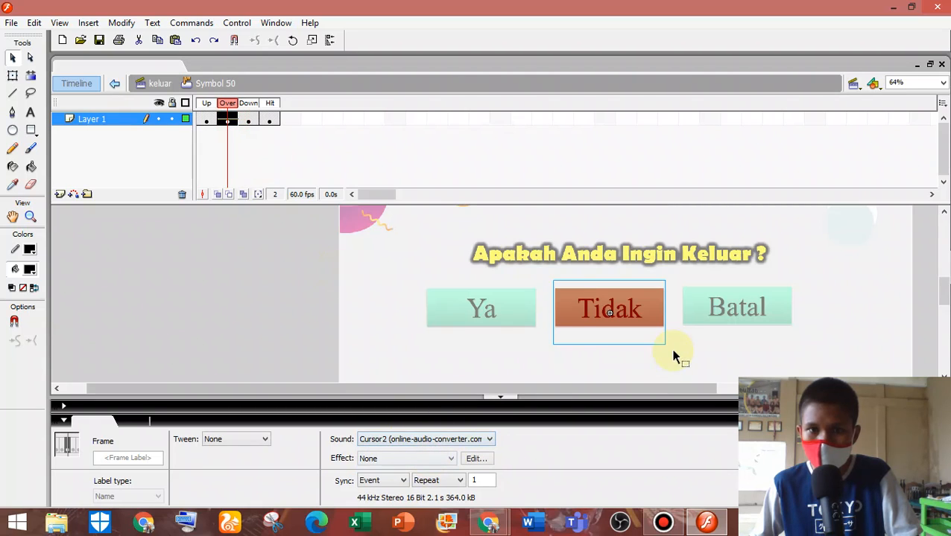
pyautogui.click(249, 121)
pyautogui.click(423, 439)
pyautogui.click(425, 461)
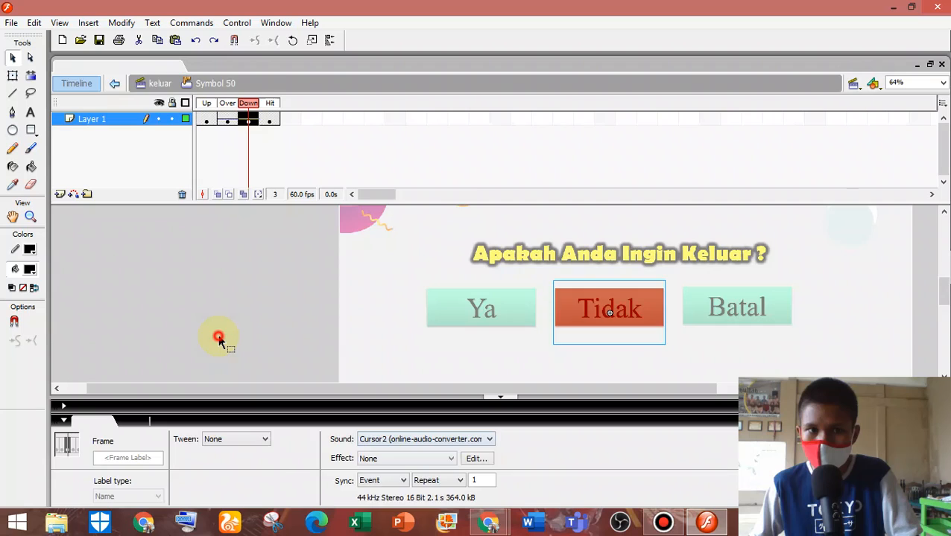
pyautogui.doubleClick(219, 339)
# Assign the Cursor2 sound to the Over and Down frames of the Batal button, and return to the keluar scene.
pyautogui.doubleClick(712, 316)
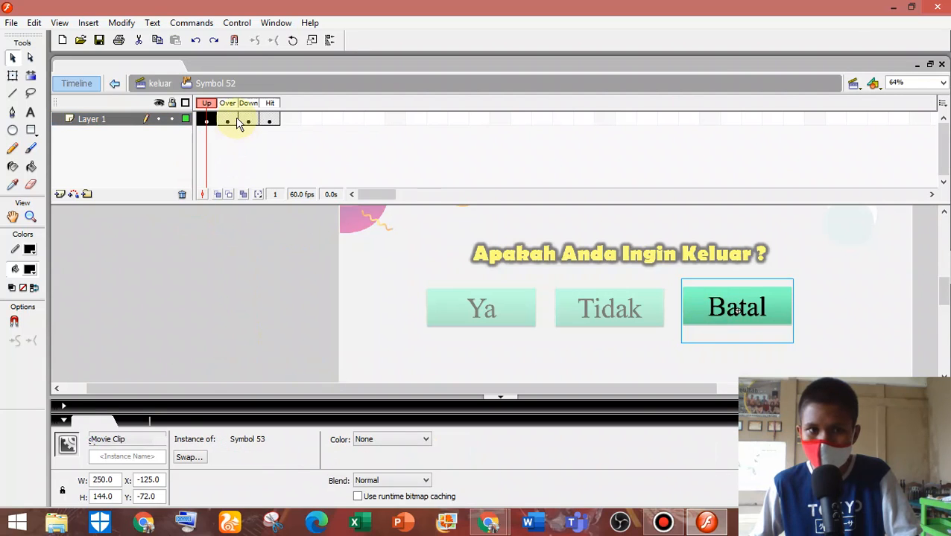
pyautogui.click(228, 120)
pyautogui.click(423, 439)
pyautogui.click(425, 460)
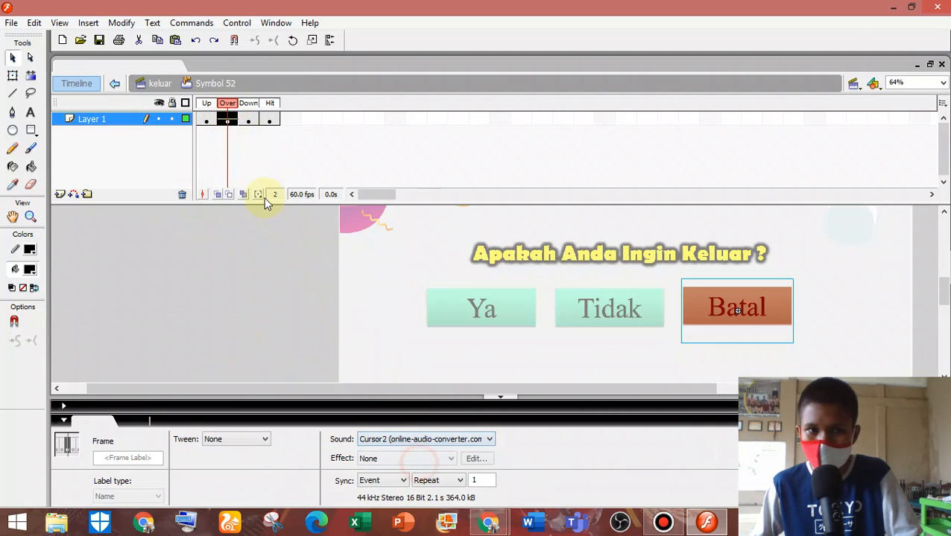
pyautogui.click(248, 120)
pyautogui.click(423, 439)
pyautogui.click(423, 461)
pyautogui.doubleClick(186, 304)
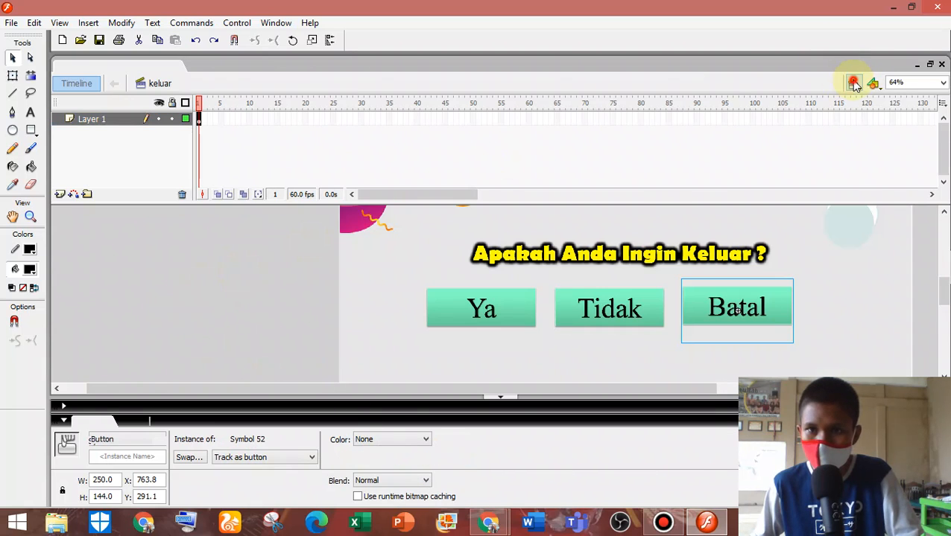
# Inspect the petunjukpenggunaan scene for buttons that need sound, collapsing the Properties inspector to enlarge the stage.
pyautogui.click(853, 83)
pyautogui.click(877, 270)
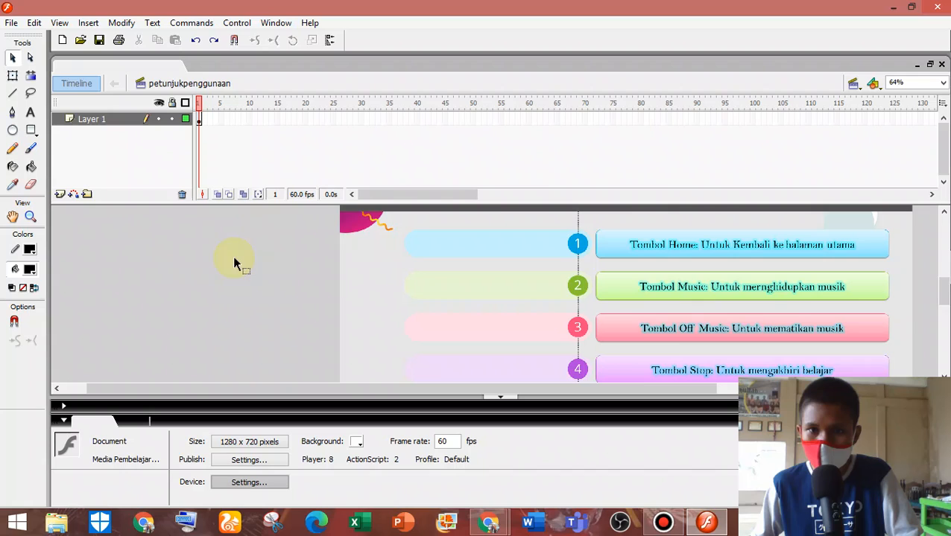
pyautogui.scroll(-3, 244, 258)
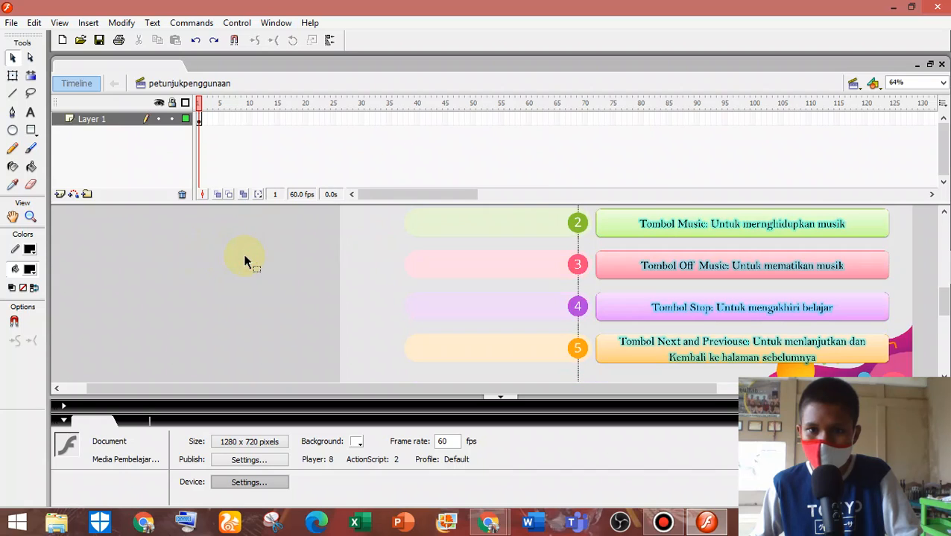
pyautogui.click(63, 424)
pyautogui.scroll(6, 339, 342)
pyautogui.scroll(-3, 339, 343)
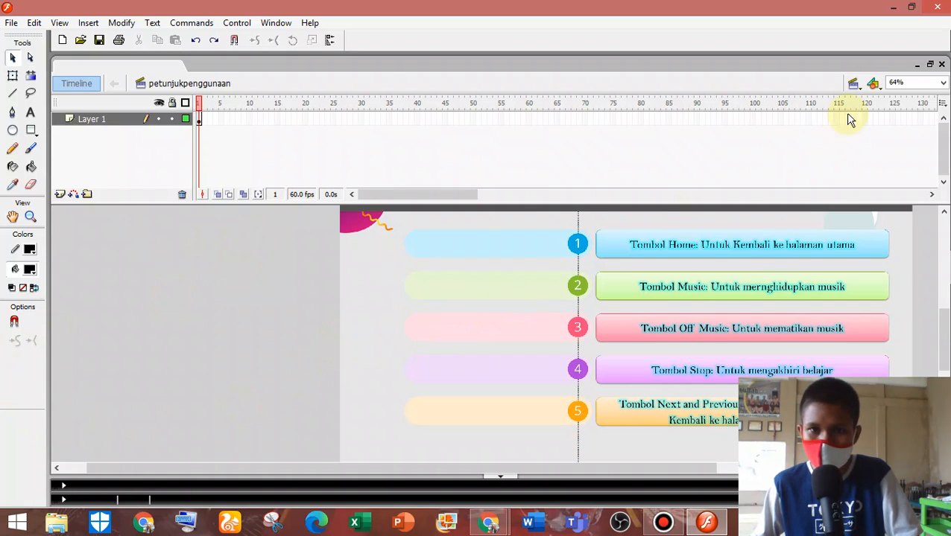
# Look at the loading scene, and switch to the rumah scene to view its menu buttons.
pyautogui.click(853, 84)
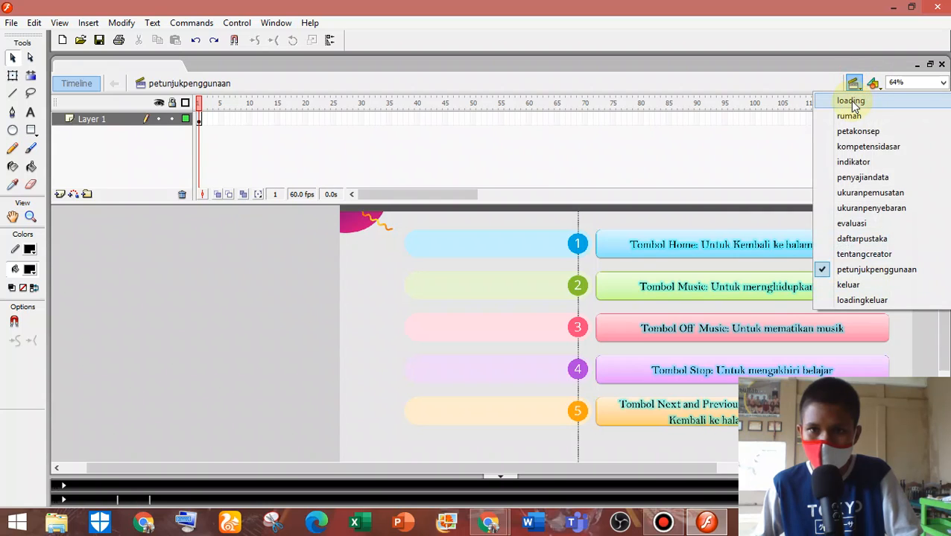
pyautogui.click(850, 101)
pyautogui.click(853, 84)
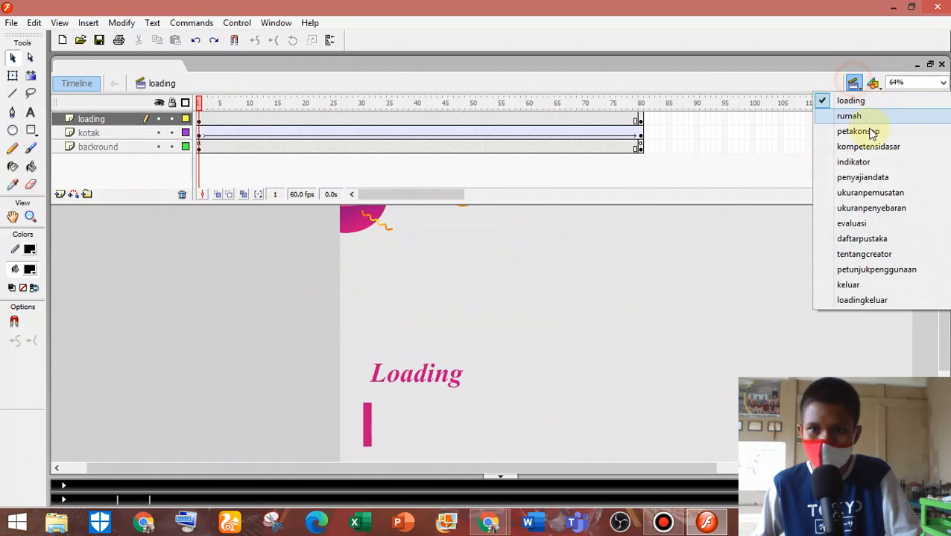
pyautogui.click(867, 115)
pyautogui.scroll(-5, 440, 296)
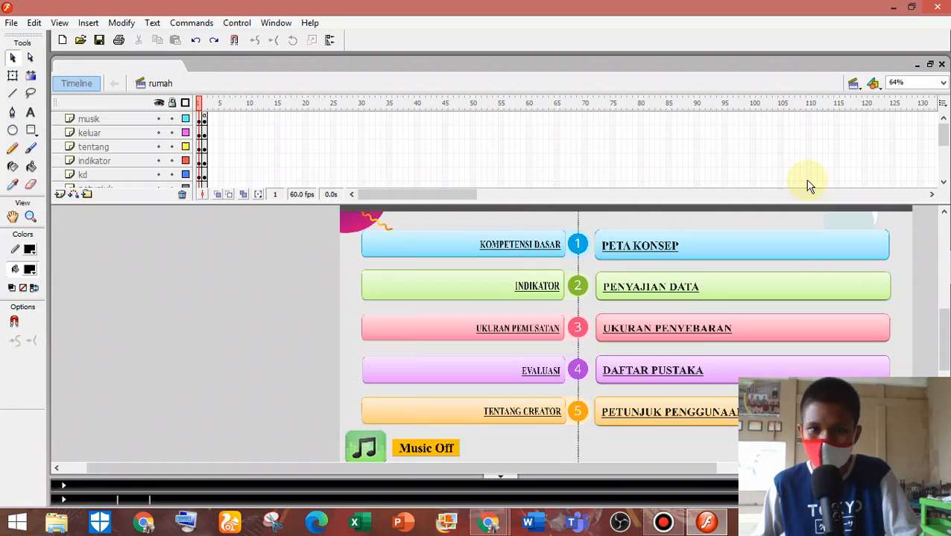
# Copy the music button in the rumah scene, and switch to the petunjukpenggunaan scene.
pyautogui.click(366, 395)
pyautogui.rightClick(364, 393)
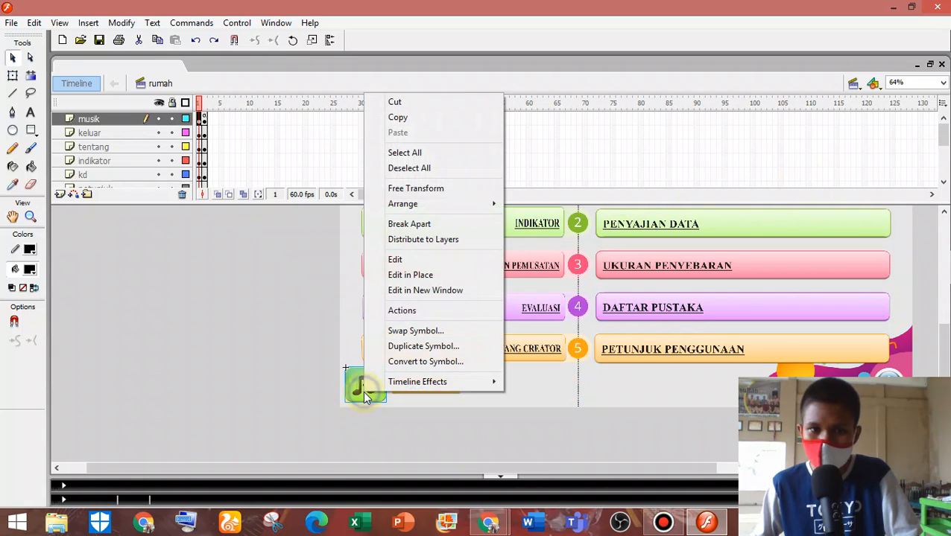
pyautogui.click(416, 117)
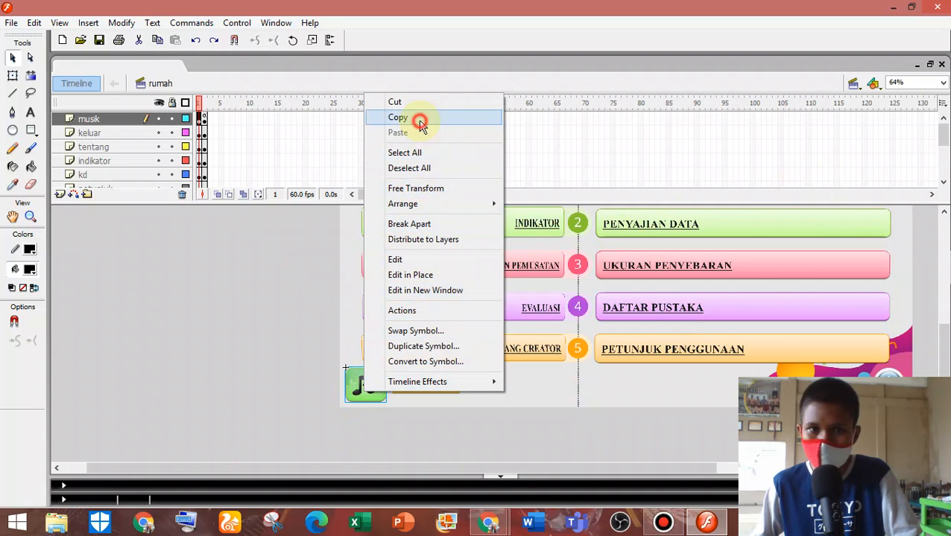
pyautogui.click(852, 84)
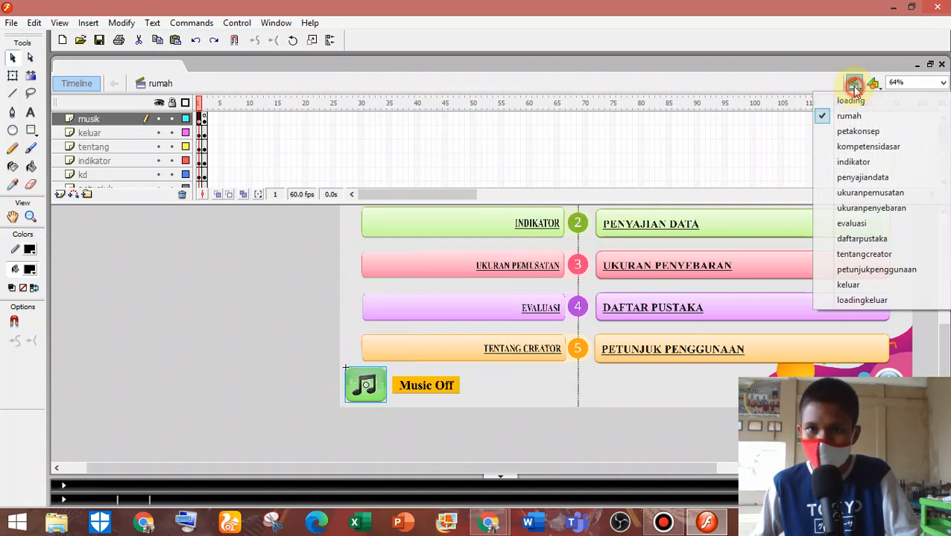
pyautogui.click(879, 274)
pyautogui.scroll(2, 308, 360)
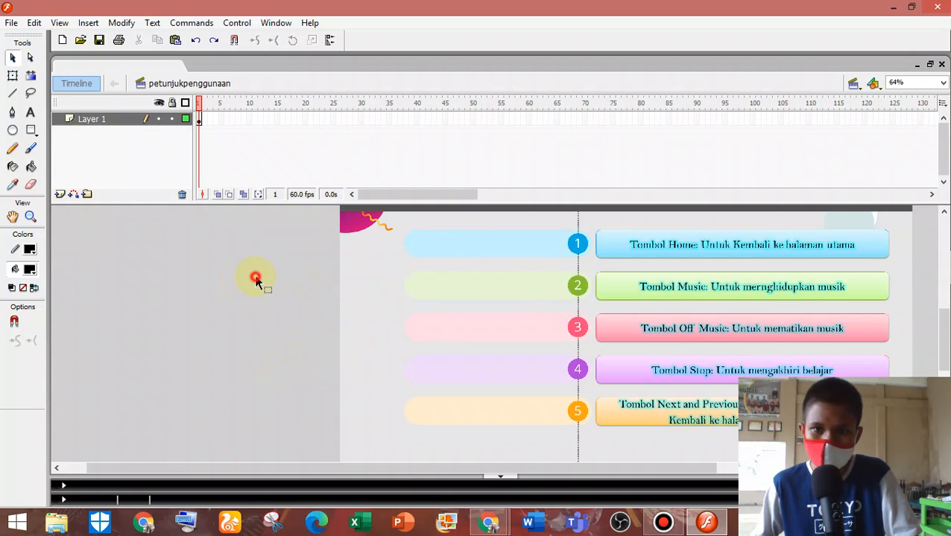
# Paste the music button in place and move it onto the green bar beside number 2.
pyautogui.rightClick(255, 278)
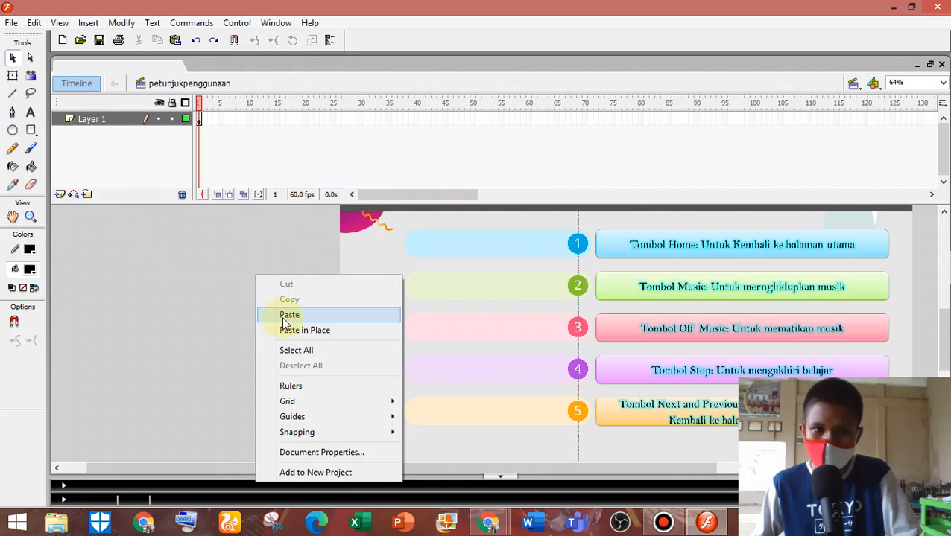
pyautogui.click(287, 330)
pyautogui.moveTo(379, 453); pyautogui.dragTo(499, 344)
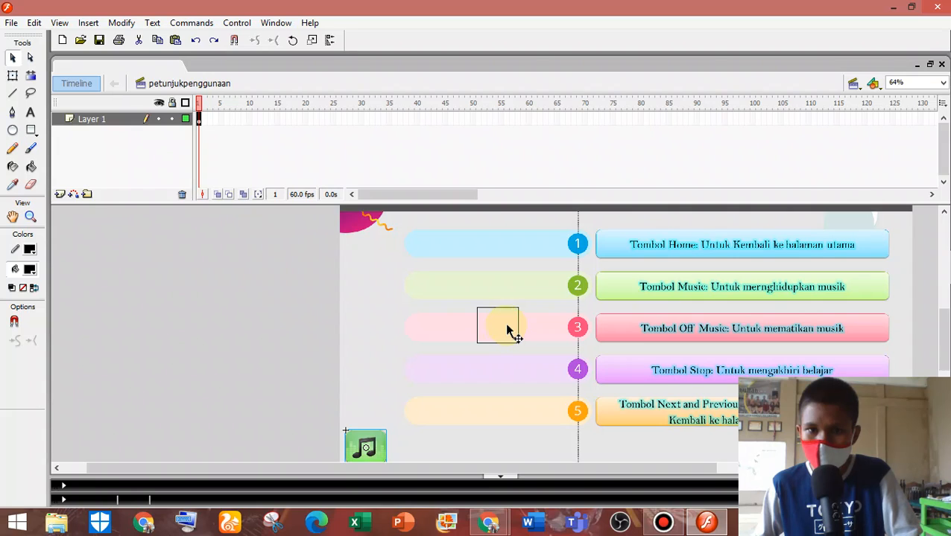
pyautogui.moveTo(542, 294); pyautogui.dragTo(545, 295)
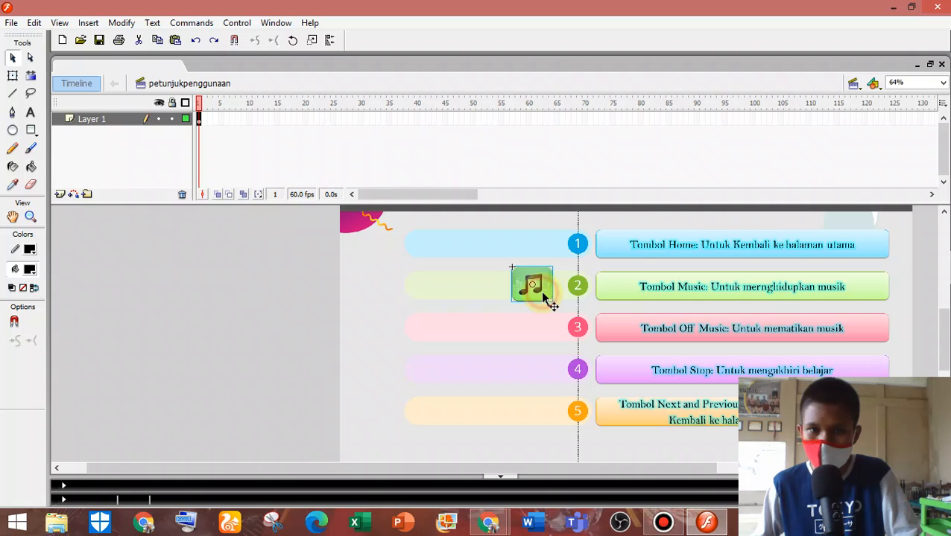
# Delete all the ActionScript from the pasted music button, and collapse the script editor.
pyautogui.press('F9')
pyautogui.moveTo(275, 387); pyautogui.dragTo(213, 312)
pyautogui.press('Delete')
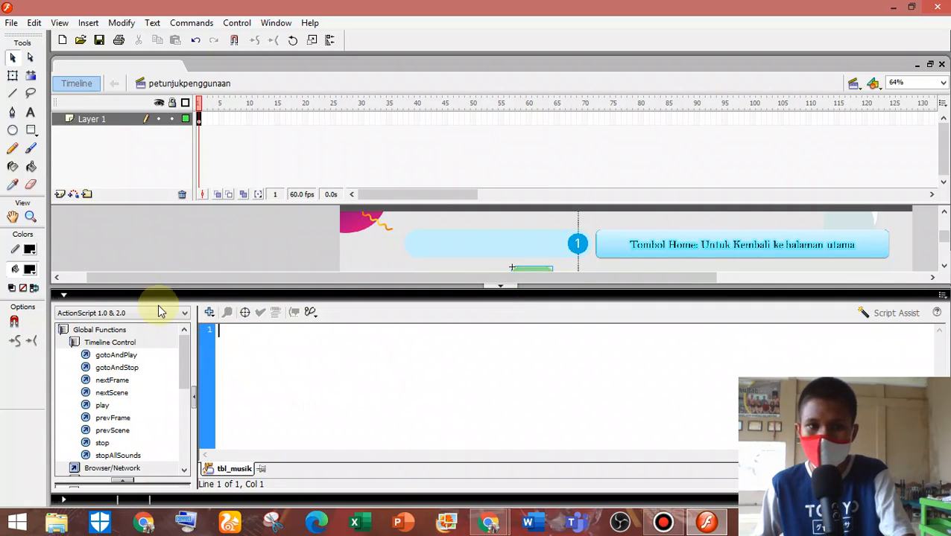
pyautogui.click(100, 296)
# Shrink the music button slightly with Free Transform to fit the green bar, and position it just beside number 2.
pyautogui.scroll(2, 531, 299)
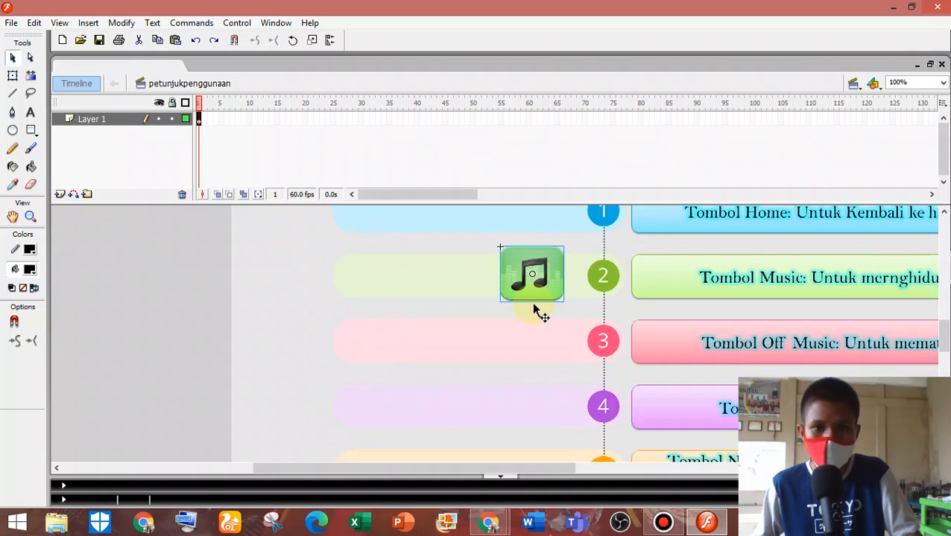
pyautogui.click(14, 76)
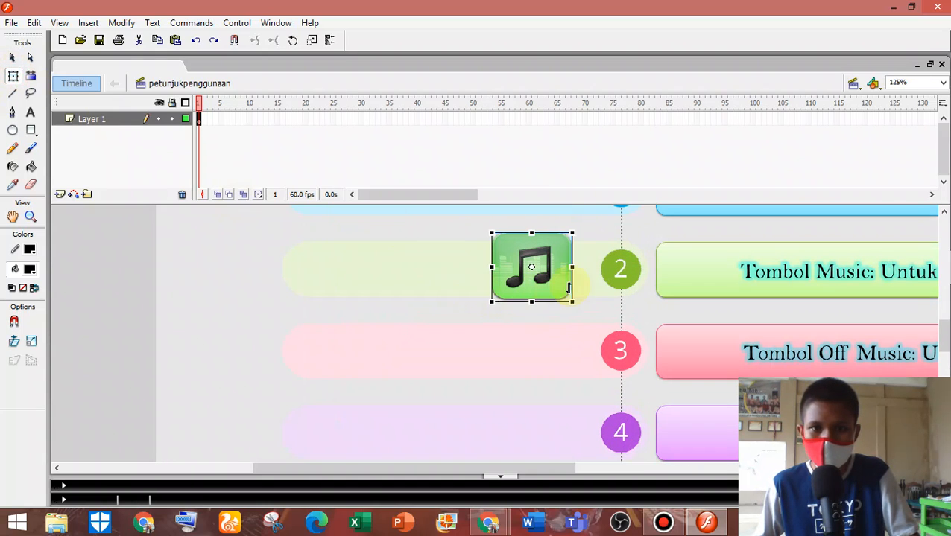
pyautogui.moveTo(571, 236); pyautogui.dragTo(568, 237)
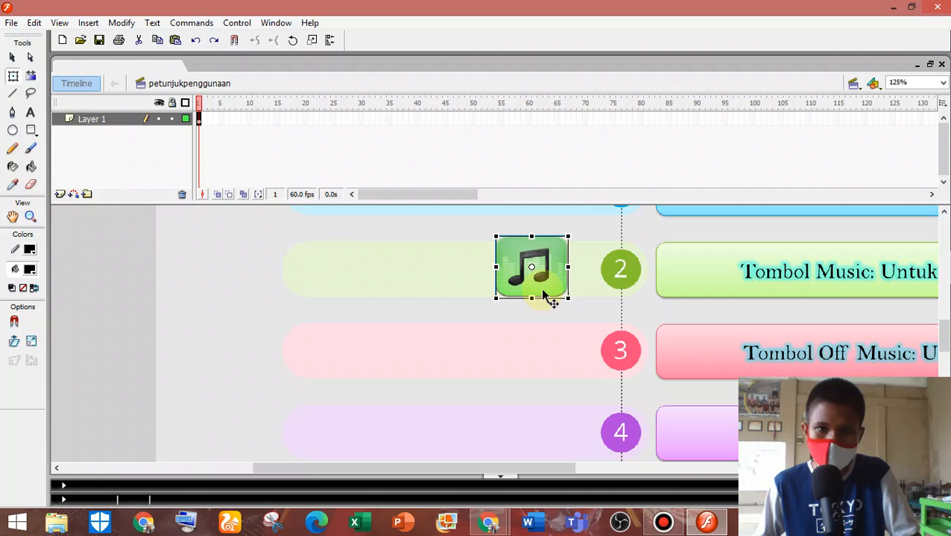
pyautogui.moveTo(547, 286); pyautogui.dragTo(548, 283)
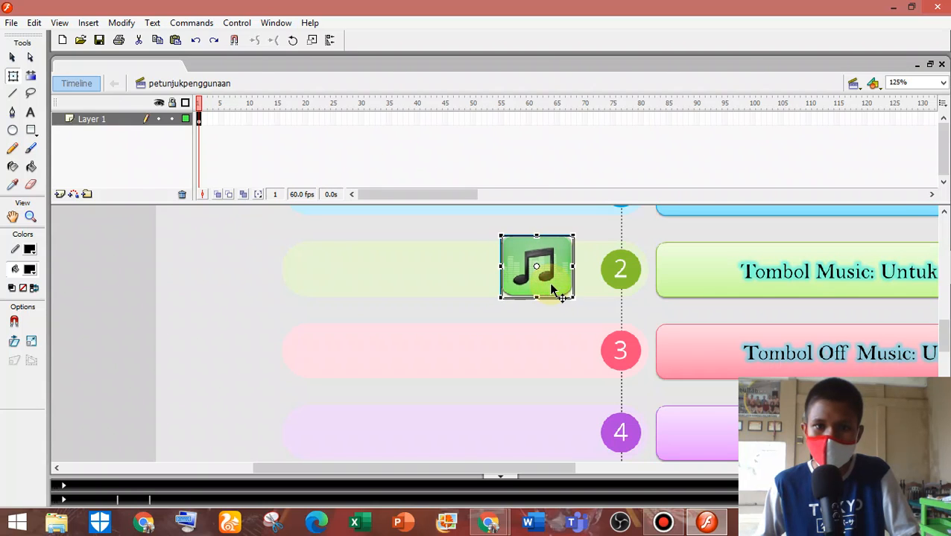
pyautogui.click(395, 322)
pyautogui.click(106, 306)
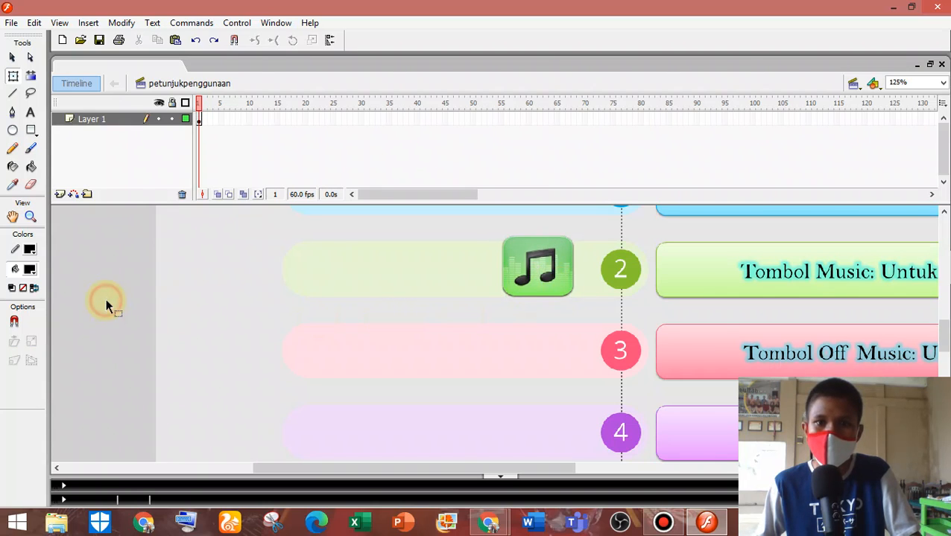
pyautogui.hotkey('ctrl', '2')
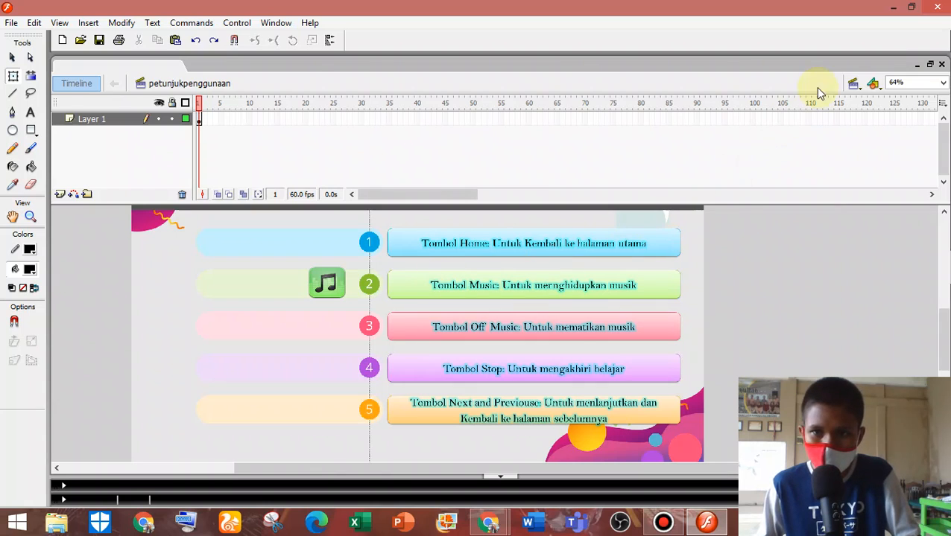
# Look through the rumah and petakonsep scenes for a Home button to copy.
pyautogui.click(853, 88)
pyautogui.click(863, 117)
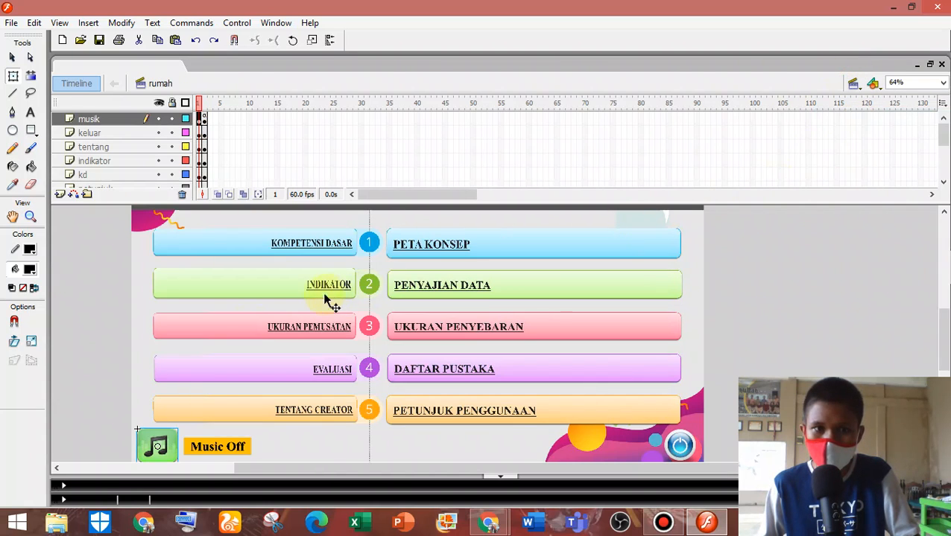
pyautogui.scroll(3, 186, 377)
pyautogui.scroll(-3, 186, 376)
pyautogui.click(852, 84)
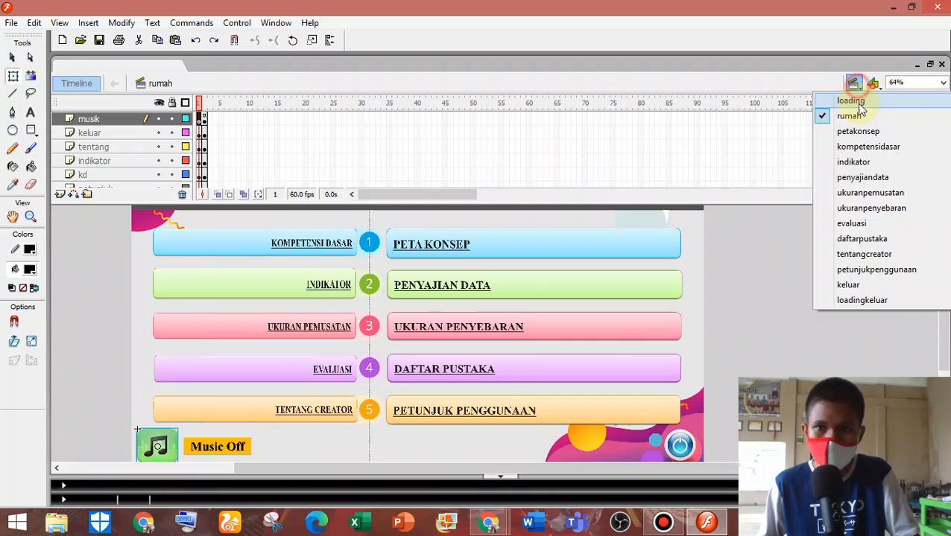
pyautogui.click(858, 132)
pyautogui.scroll(4, 258, 316)
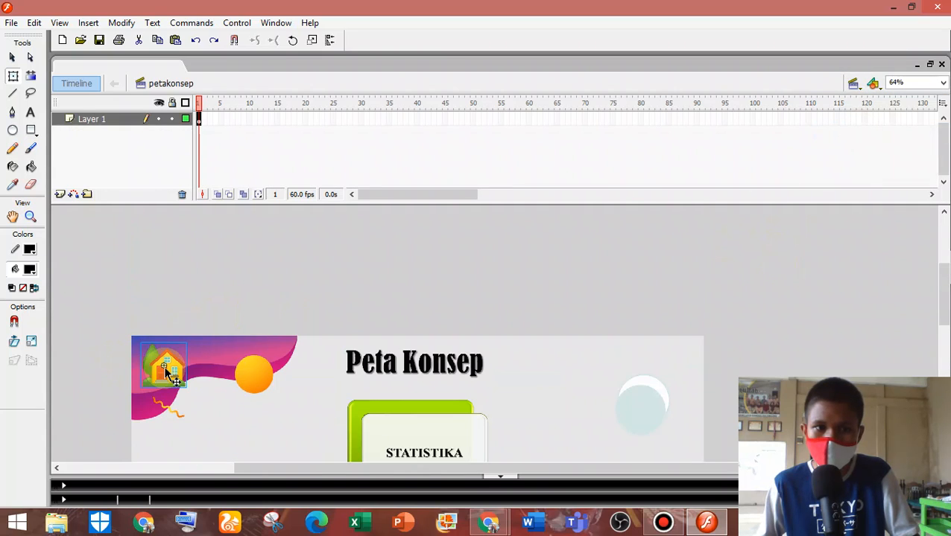
# Return to the rumah scene and check the ActionScript on its music button.
pyautogui.click(871, 83)
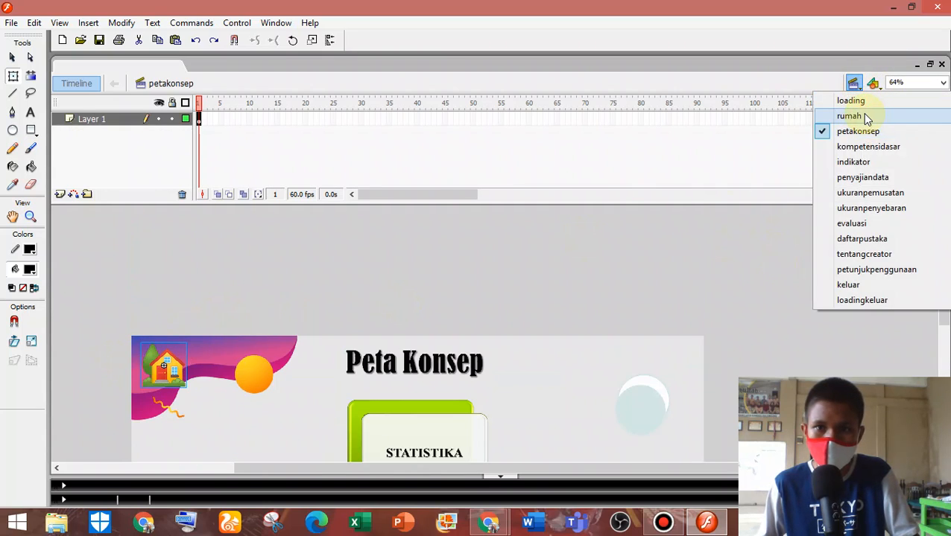
pyautogui.click(862, 113)
pyautogui.scroll(-3, 615, 255)
pyautogui.click(155, 383)
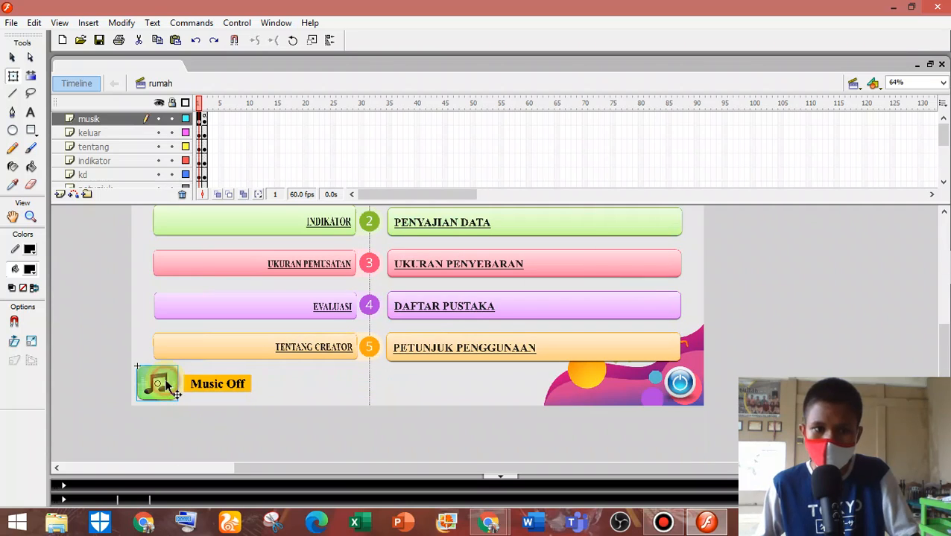
pyautogui.press('F9')
pyautogui.click(110, 293)
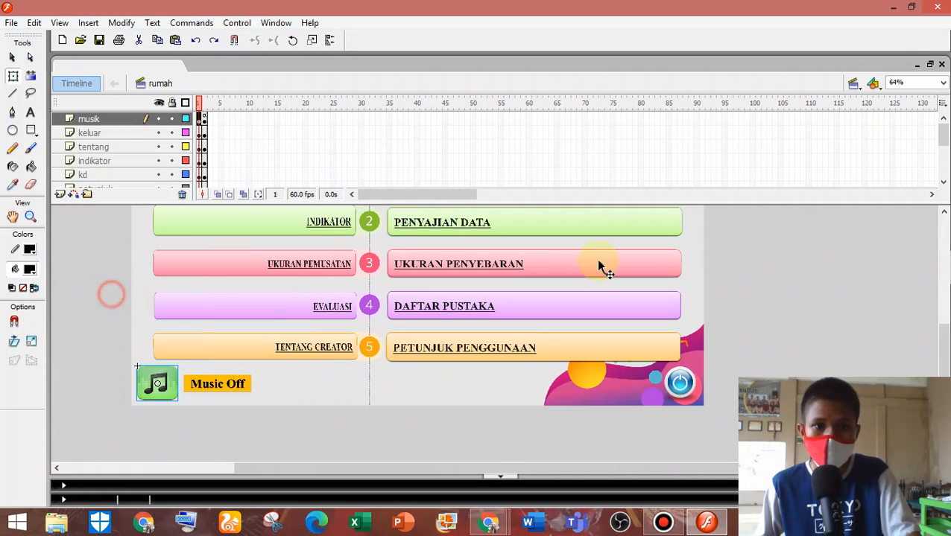
# Copy the Home button from the petakonsep scene and paste it in place in the petunjukpenggunaan scene.
pyautogui.click(872, 83)
pyautogui.click(868, 132)
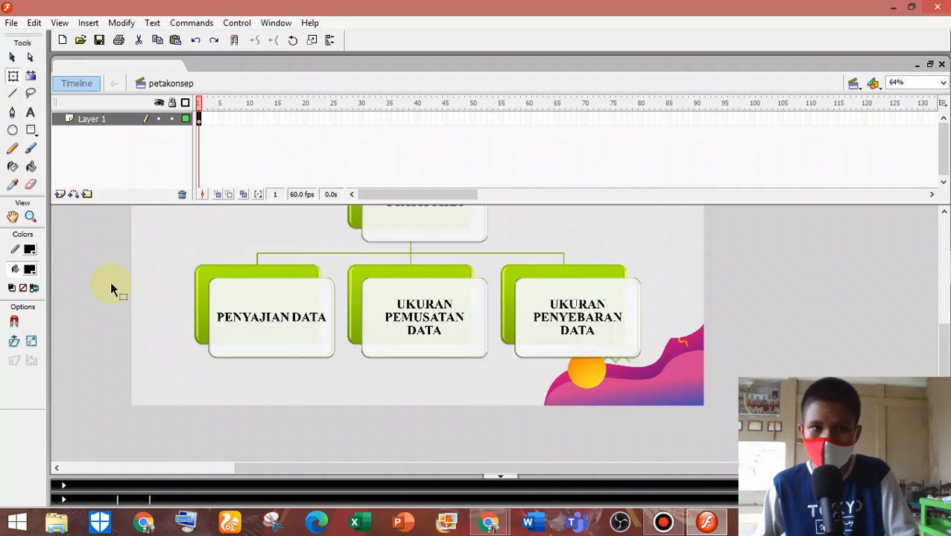
pyautogui.scroll(3, 105, 283)
pyautogui.click(167, 243)
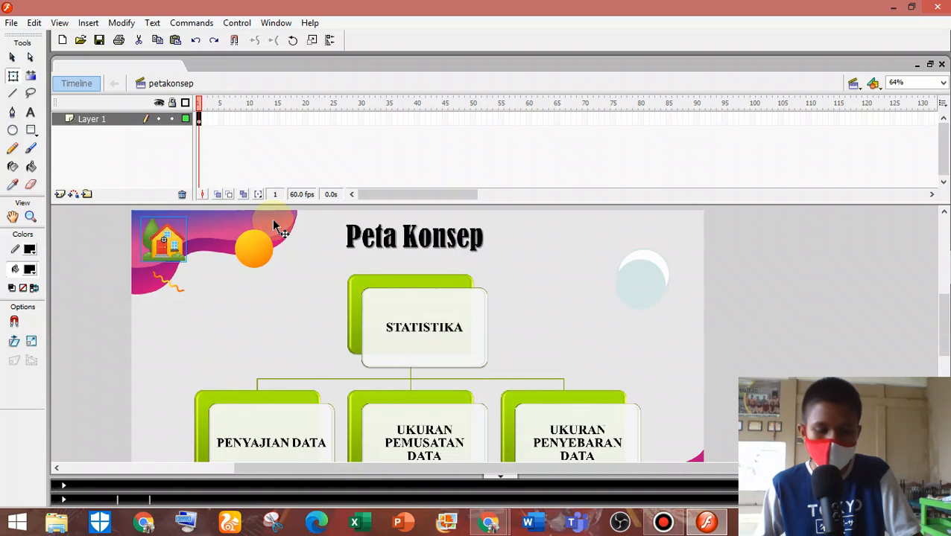
pyautogui.click(851, 82)
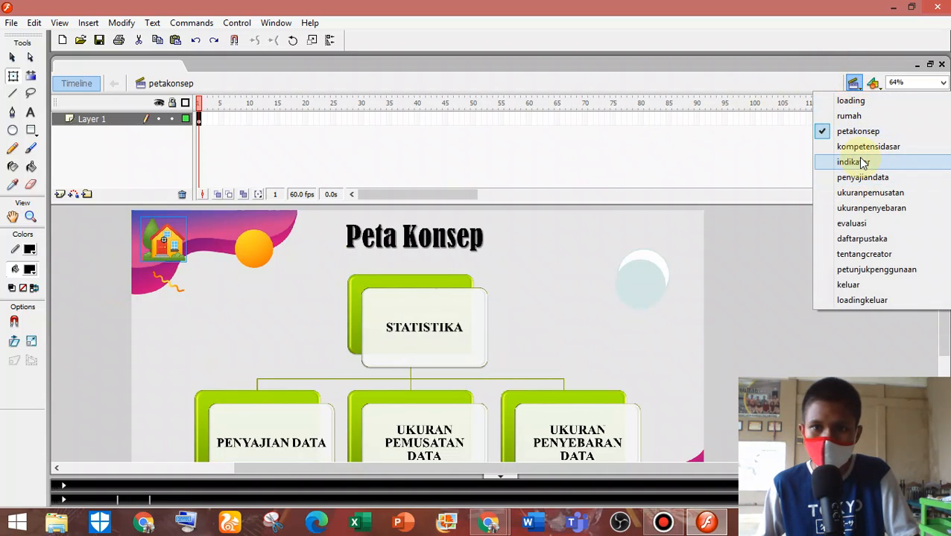
pyautogui.click(864, 270)
pyautogui.rightClick(105, 264)
pyautogui.click(138, 316)
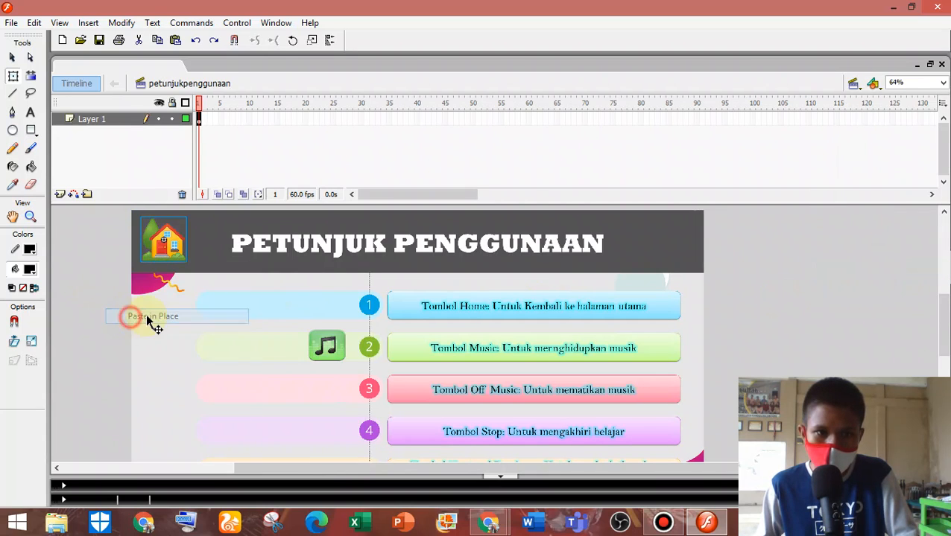
# Paste a second Home button into the petunjukpenggunaan scene and move it onto the blue bar beside number 1.
pyautogui.scroll(-2, 148, 269)
pyautogui.scroll(1, 165, 257)
pyautogui.scroll(3, 160, 254)
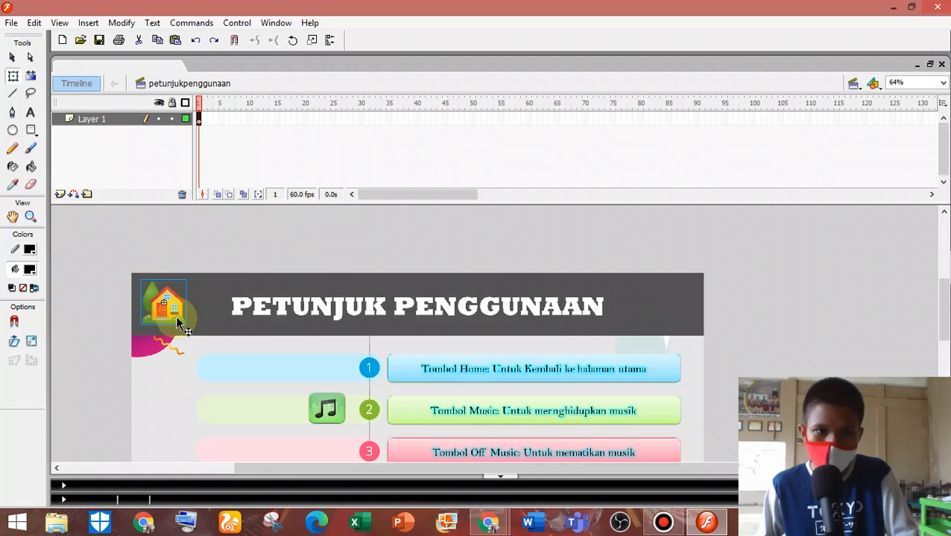
pyautogui.scroll(-3, 171, 313)
pyautogui.scroll(3, 119, 287)
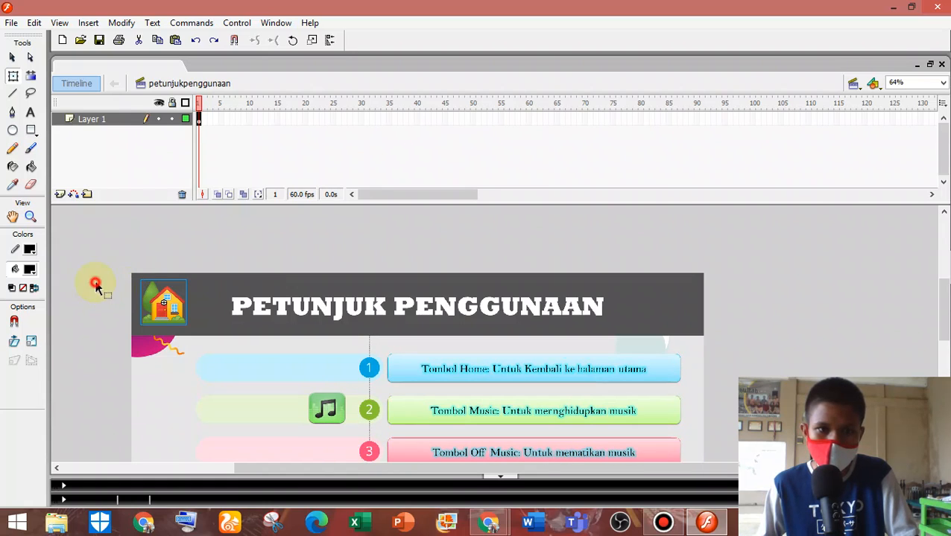
pyautogui.rightClick(98, 270)
pyautogui.click(123, 313)
pyautogui.moveTo(502, 347); pyautogui.dragTo(335, 376)
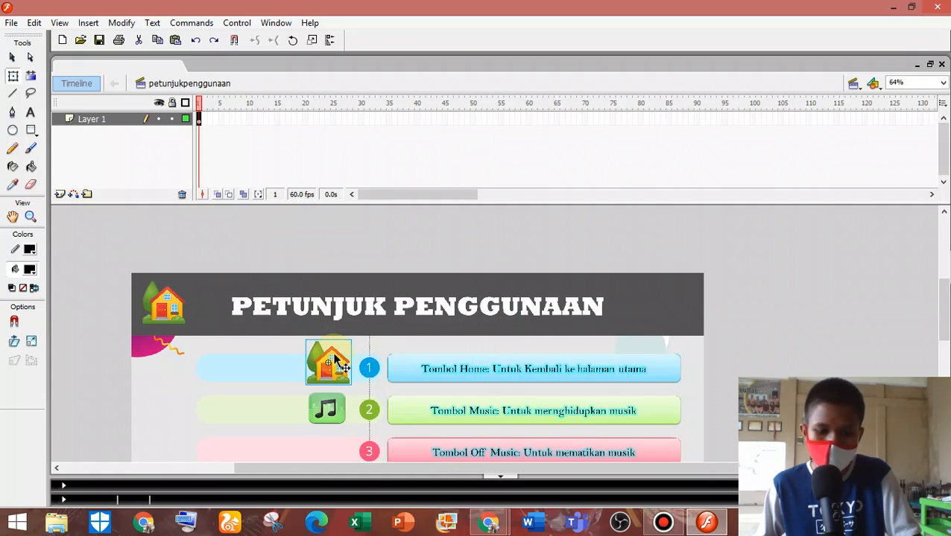
# Delete all the ActionScript from the Home button beside number 1, and close the script editor.
pyautogui.press('F9')
pyautogui.moveTo(286, 378); pyautogui.dragTo(246, 324)
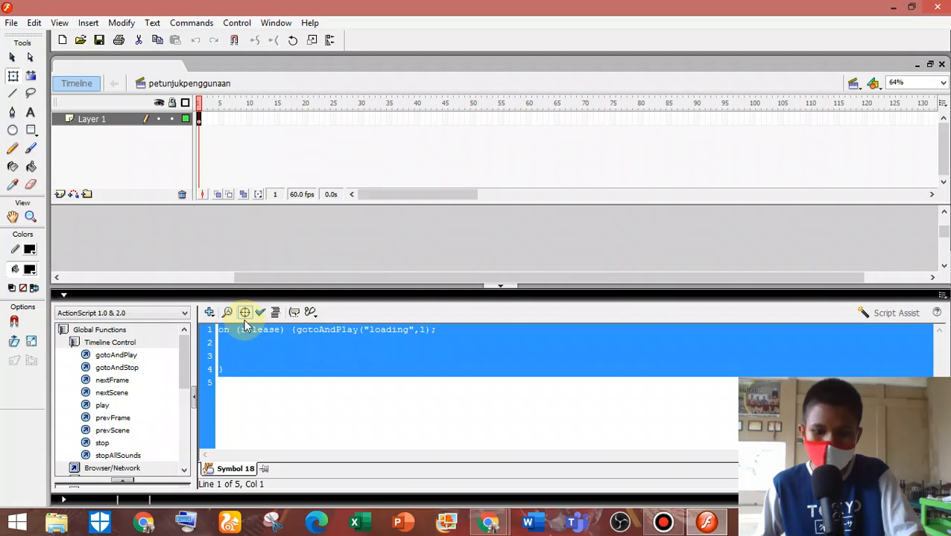
pyautogui.press('Delete')
pyautogui.press('F9')
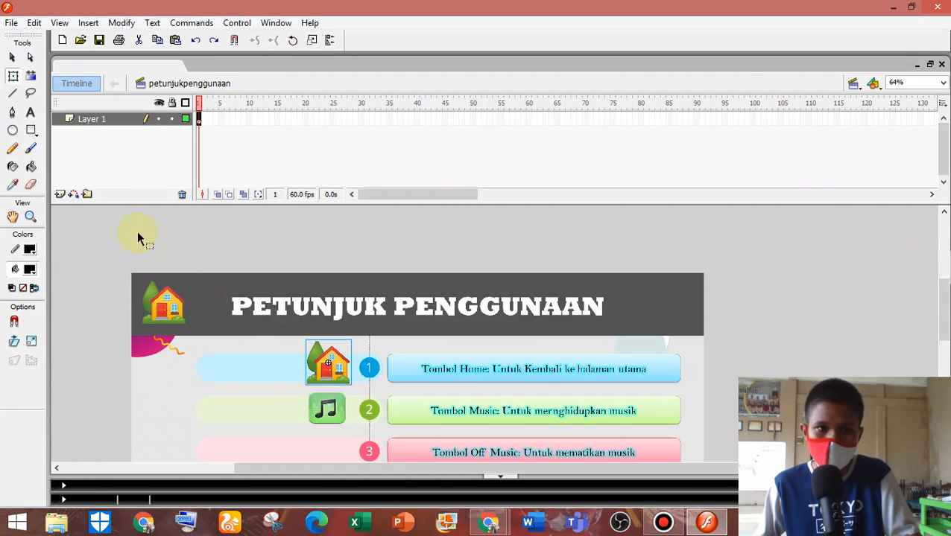
# Shrink the Home button beside number 1 with Free Transform, and align it above the music button.
pyautogui.click(12, 76)
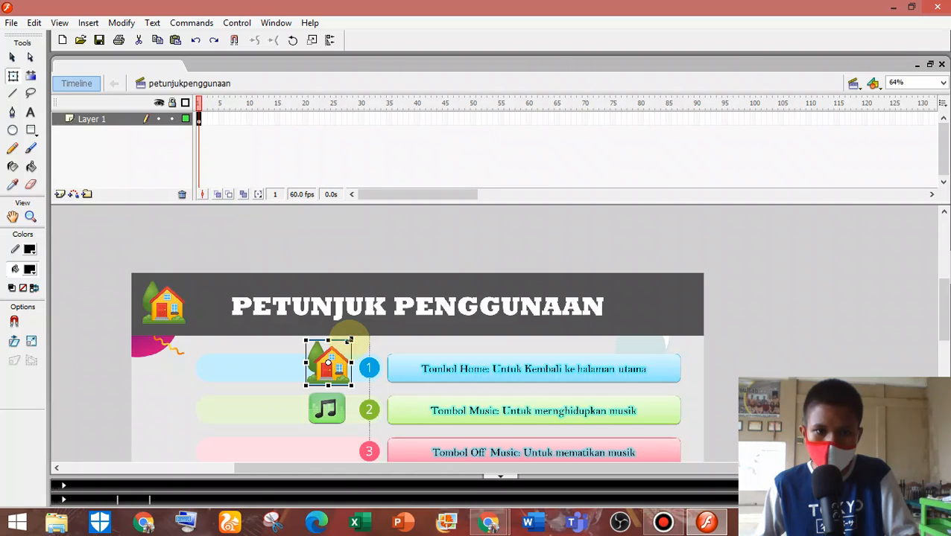
pyautogui.moveTo(348, 345); pyautogui.dragTo(345, 346)
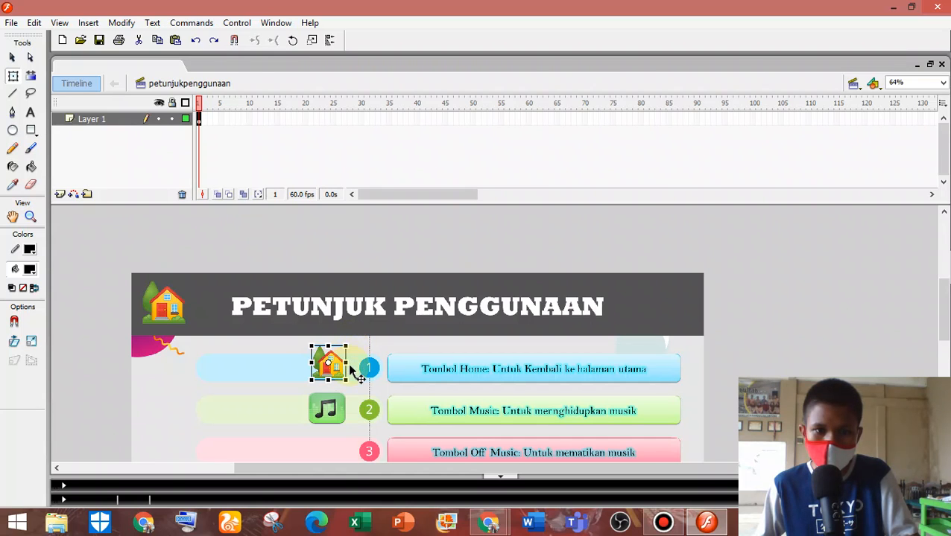
pyautogui.scroll(-1, 356, 369)
pyautogui.scroll(3, 395, 385)
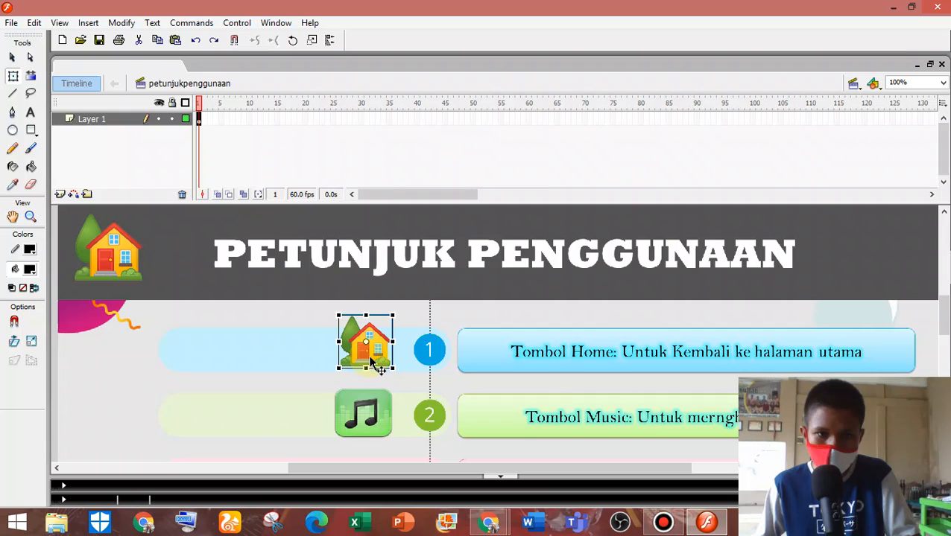
pyautogui.moveTo(372, 364); pyautogui.dragTo(368, 365)
pyautogui.click(395, 364)
pyautogui.click(367, 365)
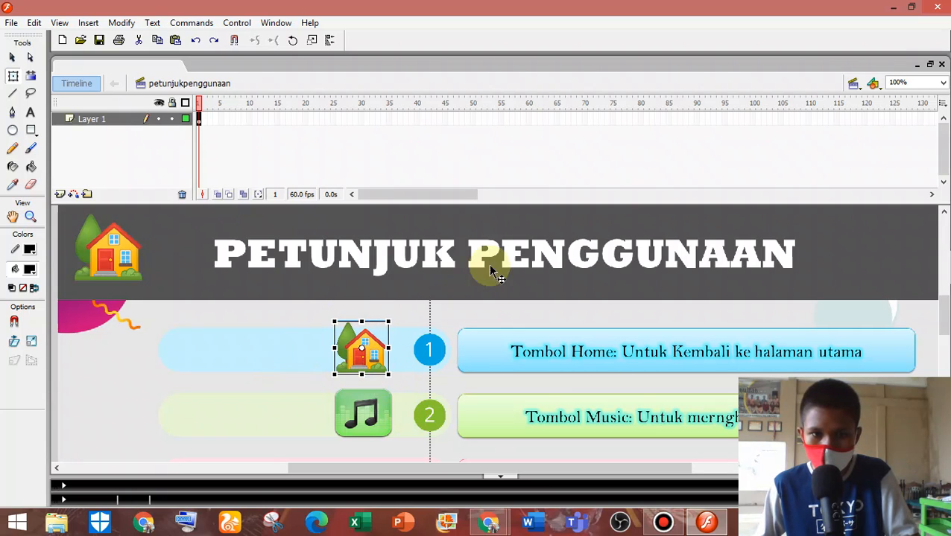
# Copy the orange music button from frame 2 of the rumah scene.
pyautogui.scroll(3, 724, 297)
pyautogui.scroll(-5, 724, 297)
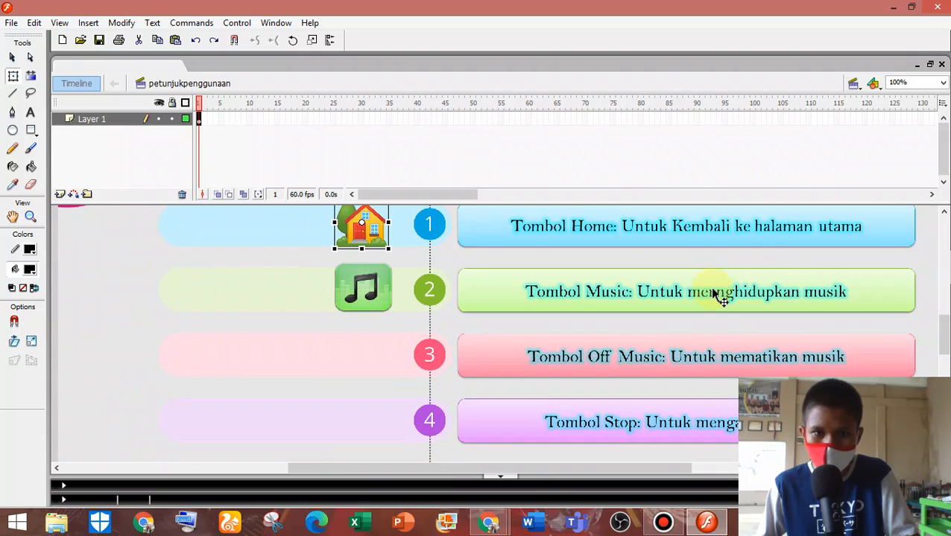
pyautogui.click(853, 83)
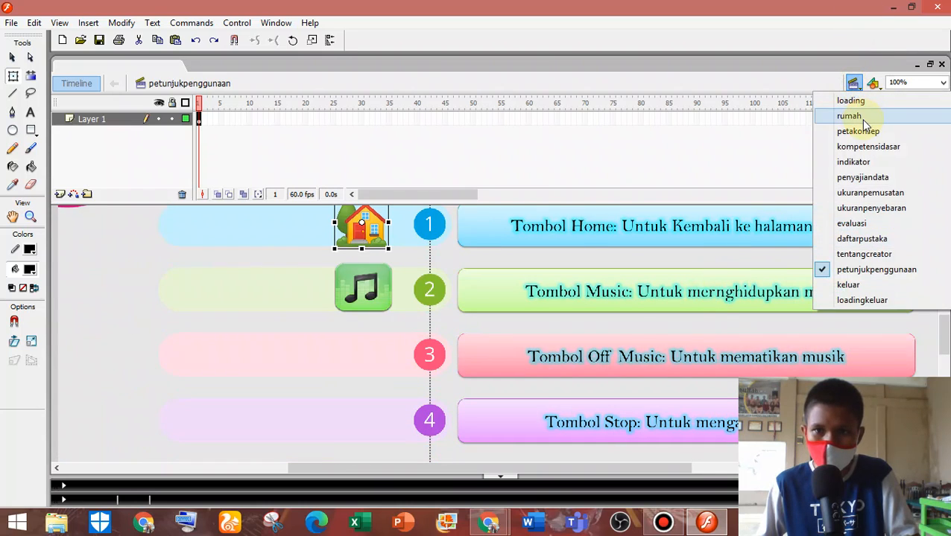
pyautogui.click(850, 115)
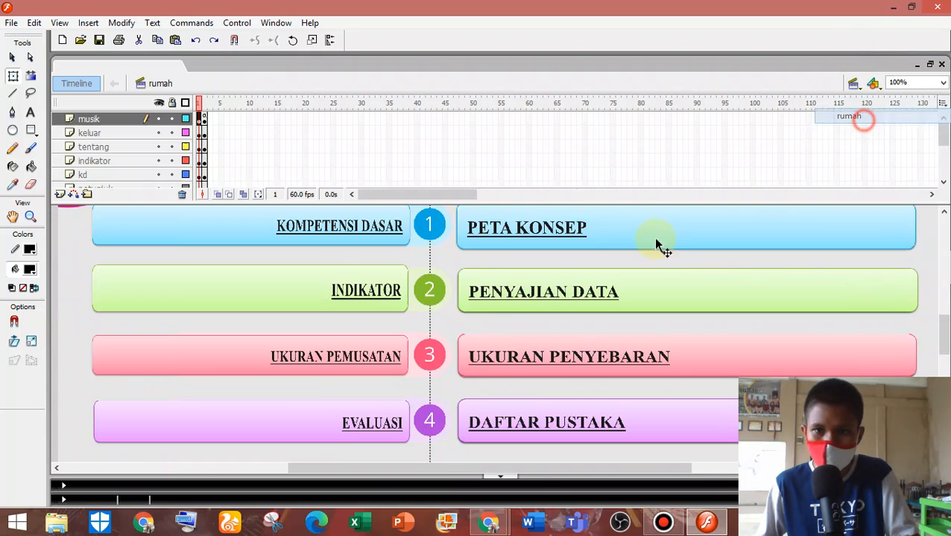
pyautogui.click(204, 121)
pyautogui.scroll(-2, 271, 328)
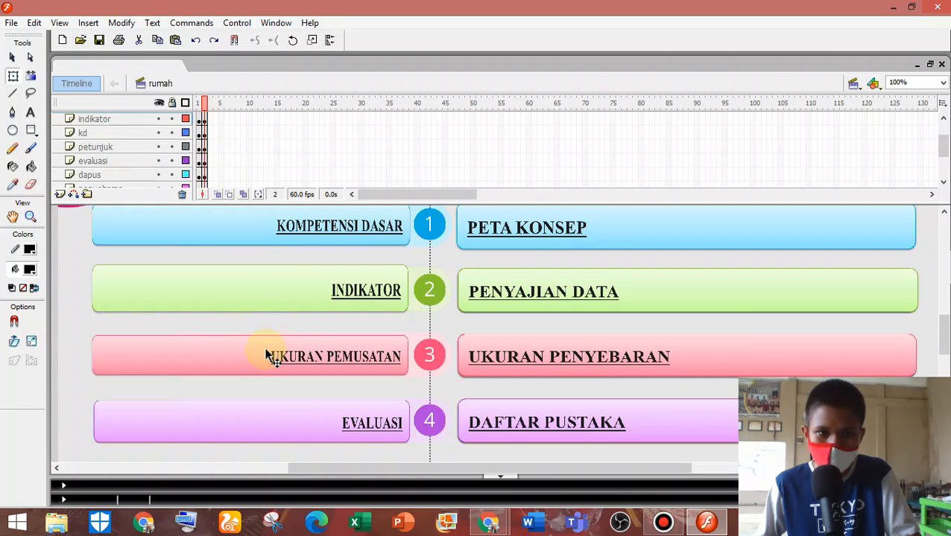
pyautogui.click(257, 327)
pyautogui.scroll(-2, 257, 331)
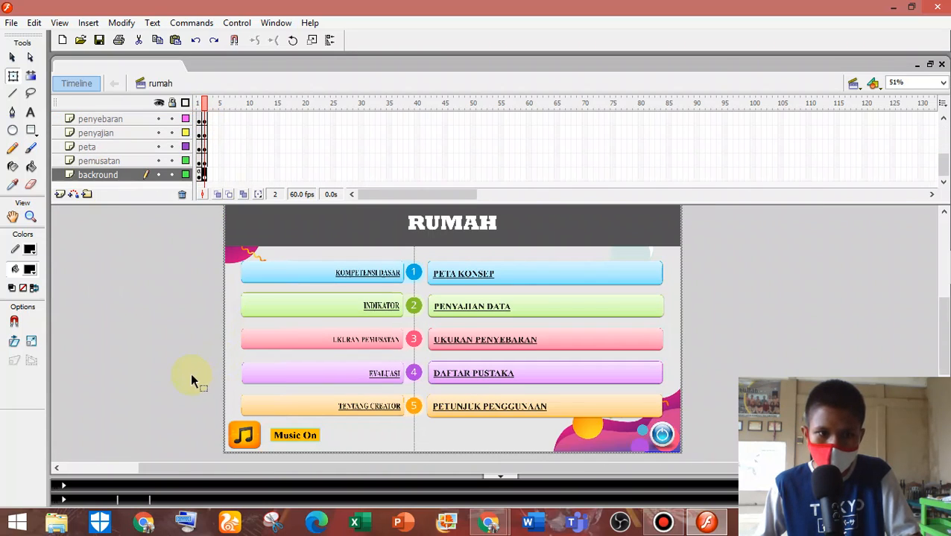
pyautogui.scroll(-2, 192, 378)
pyautogui.click(252, 377)
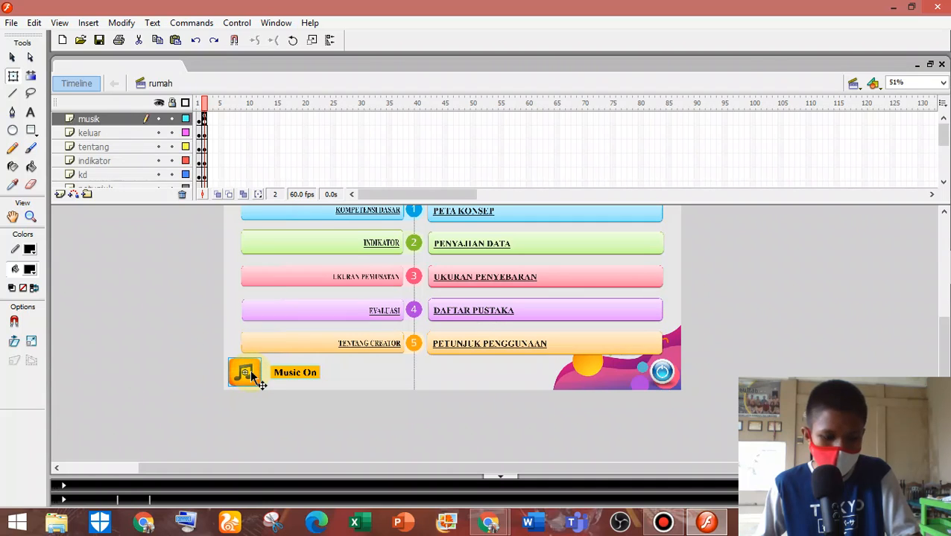
# Paste the orange music button in place in the petunjukpenggunaan scene, and move it onto the pink bar beside number 3.
pyautogui.click(853, 84)
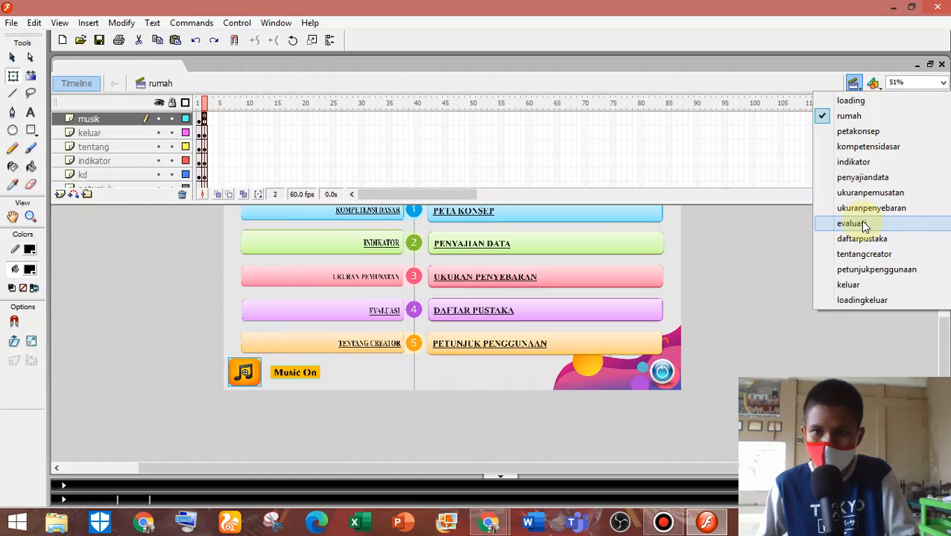
pyautogui.click(873, 269)
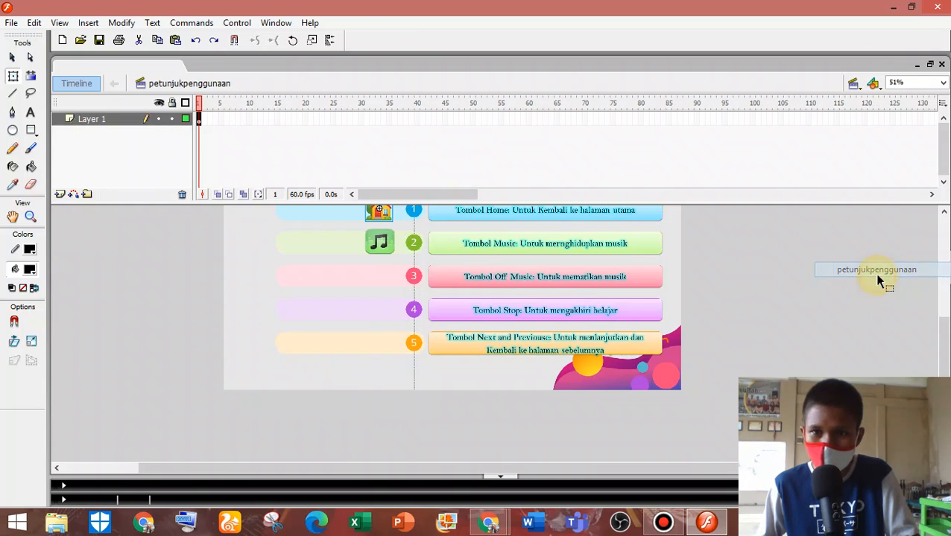
pyautogui.rightClick(792, 241)
pyautogui.click(818, 296)
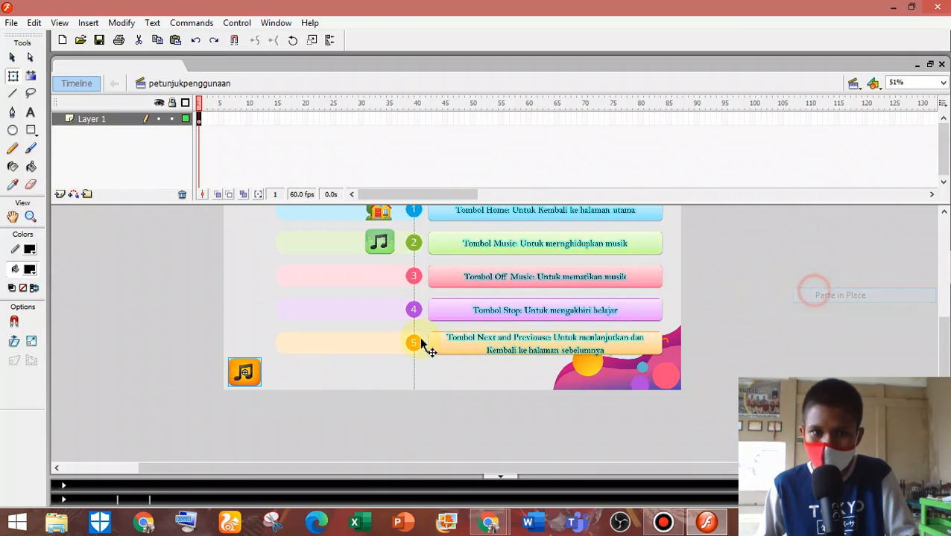
pyautogui.moveTo(245, 376); pyautogui.dragTo(377, 277)
# Shrink the orange music button slightly with Free Transform, align it below the green music button, and deselect it.
pyautogui.scroll(1, 384, 278)
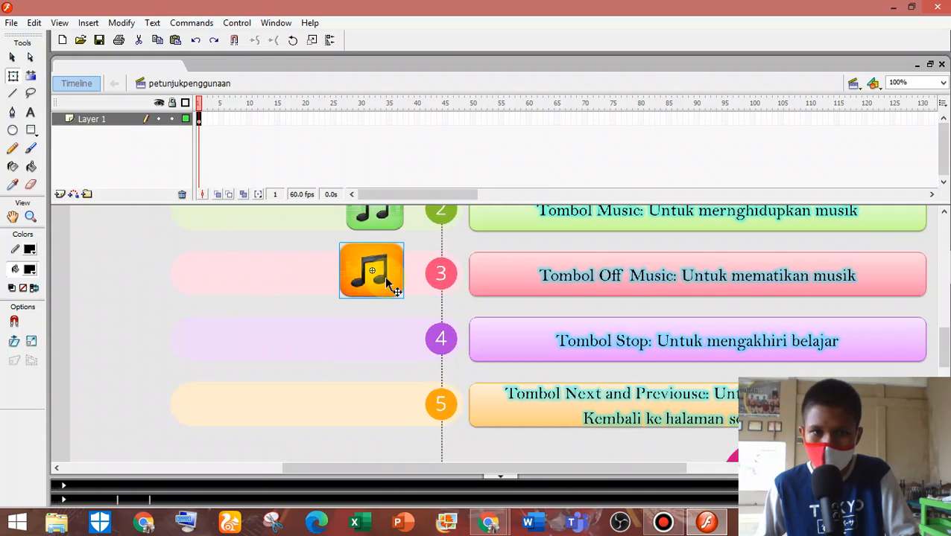
pyautogui.click(11, 77)
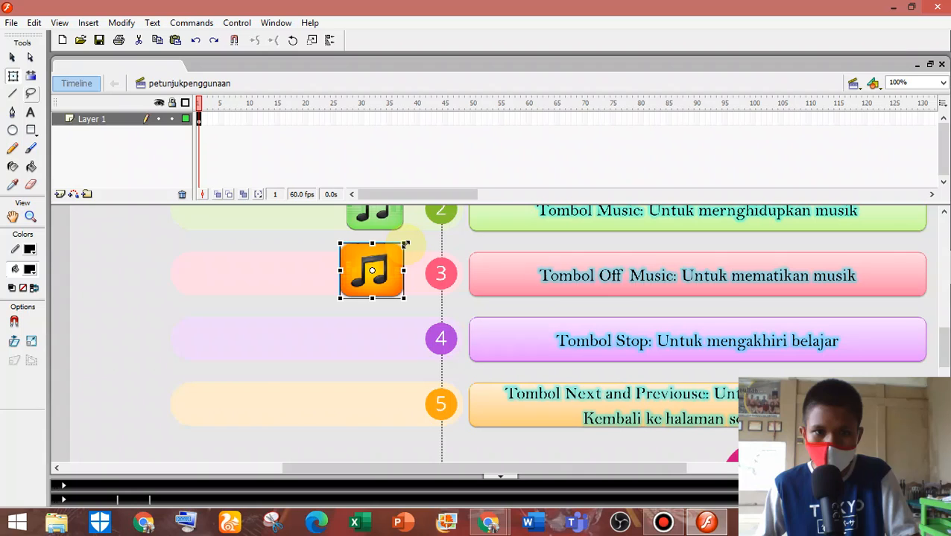
pyautogui.moveTo(404, 246); pyautogui.dragTo(399, 248)
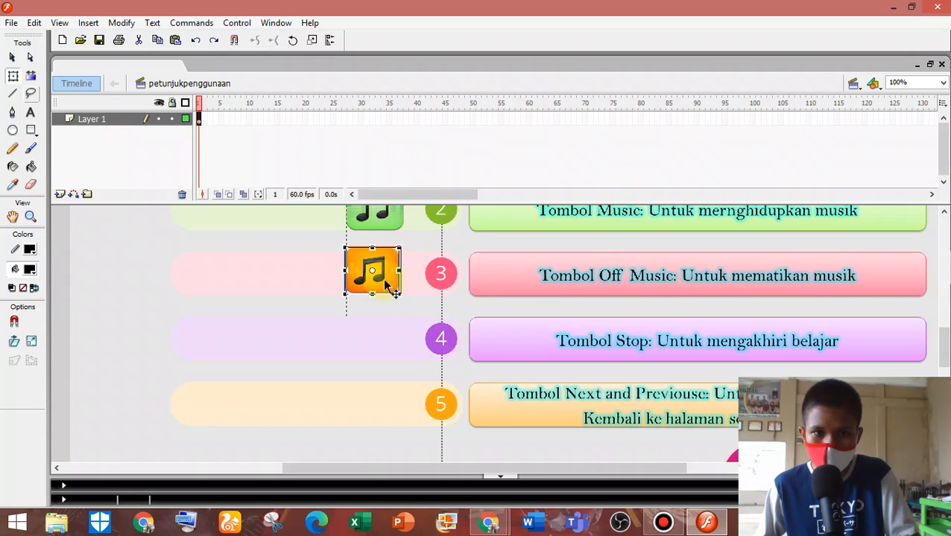
pyautogui.moveTo(381, 281); pyautogui.dragTo(386, 281)
pyautogui.press('Left')
pyautogui.press('Left')
pyautogui.press('Left')
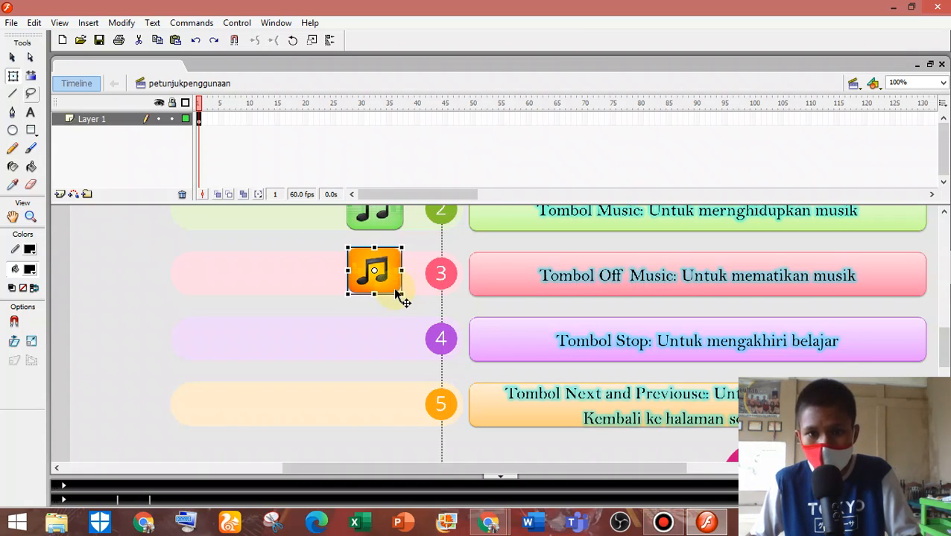
pyautogui.click(414, 308)
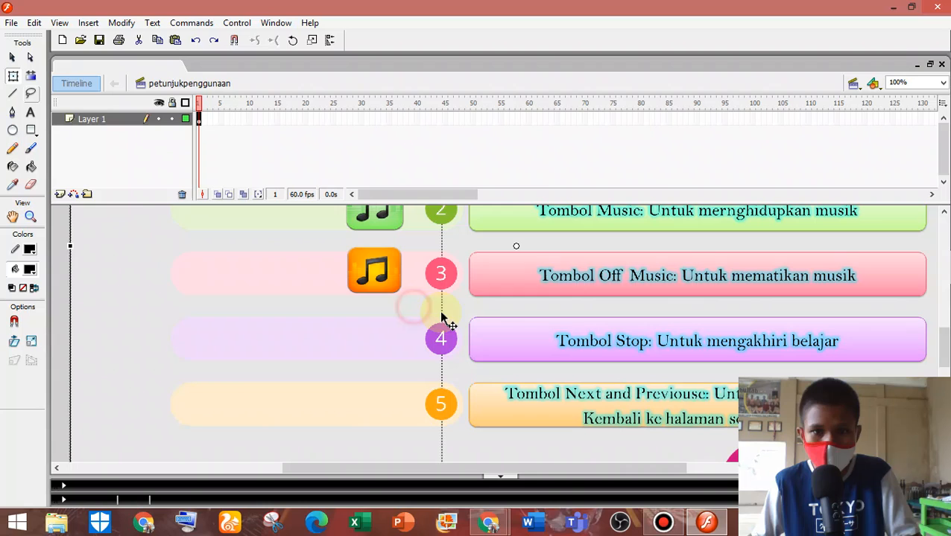
pyautogui.scroll(-2, 652, 287)
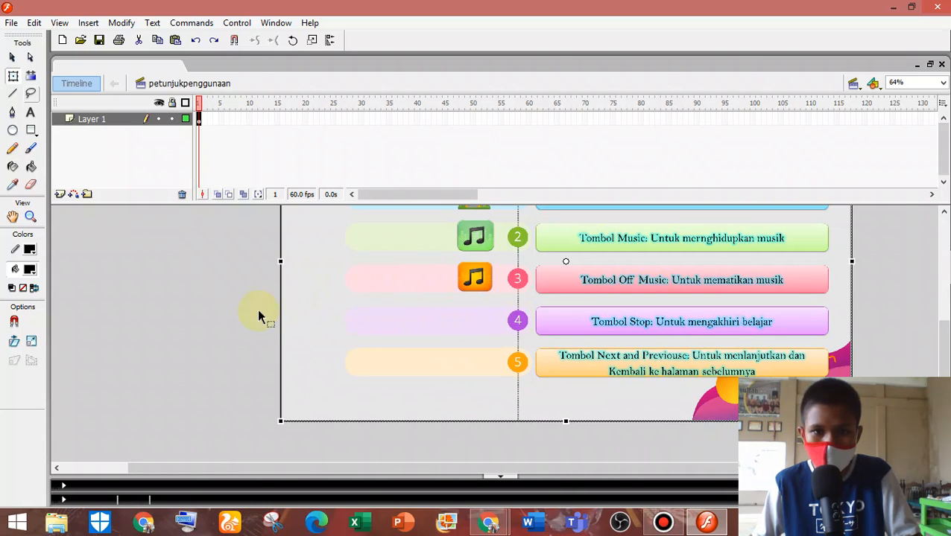
pyautogui.click(231, 318)
# Copy the blue power button from the keluar layer of the rumah scene.
pyautogui.click(853, 82)
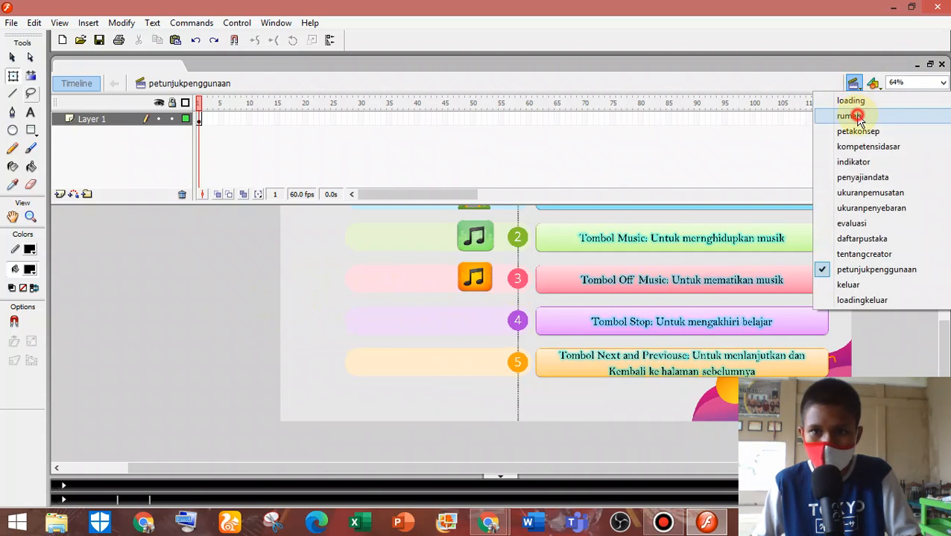
pyautogui.click(855, 117)
pyautogui.scroll(-4, 754, 348)
pyautogui.click(827, 278)
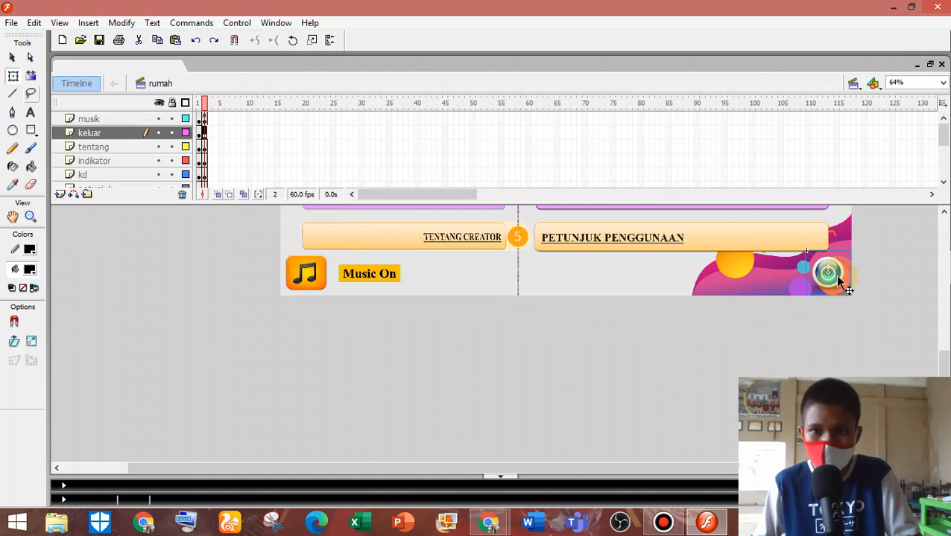
pyautogui.rightClick(838, 281)
pyautogui.click(857, 234)
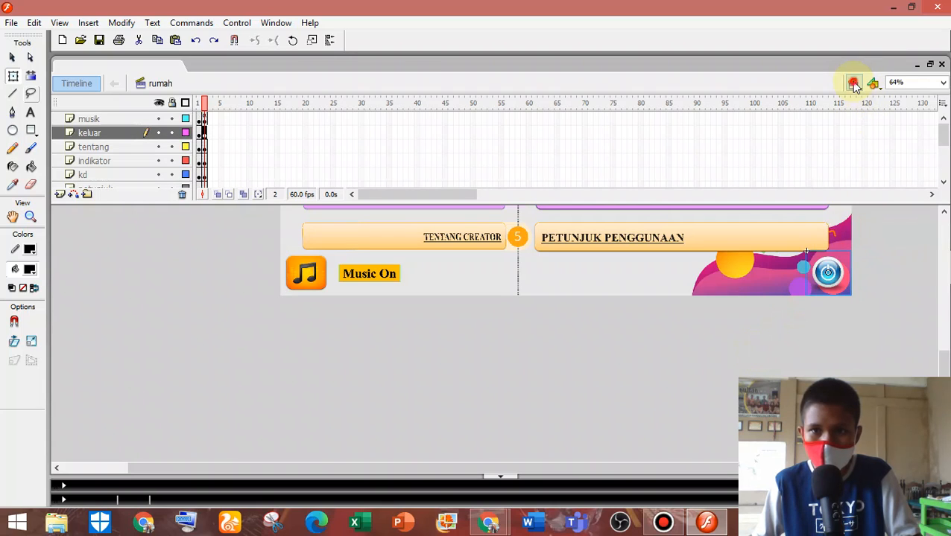
# Paste the power button in place in the petunjukpenggunaan scene, and move it onto the purple bar beside number 4.
pyautogui.click(854, 83)
pyautogui.click(859, 269)
pyautogui.click(208, 279)
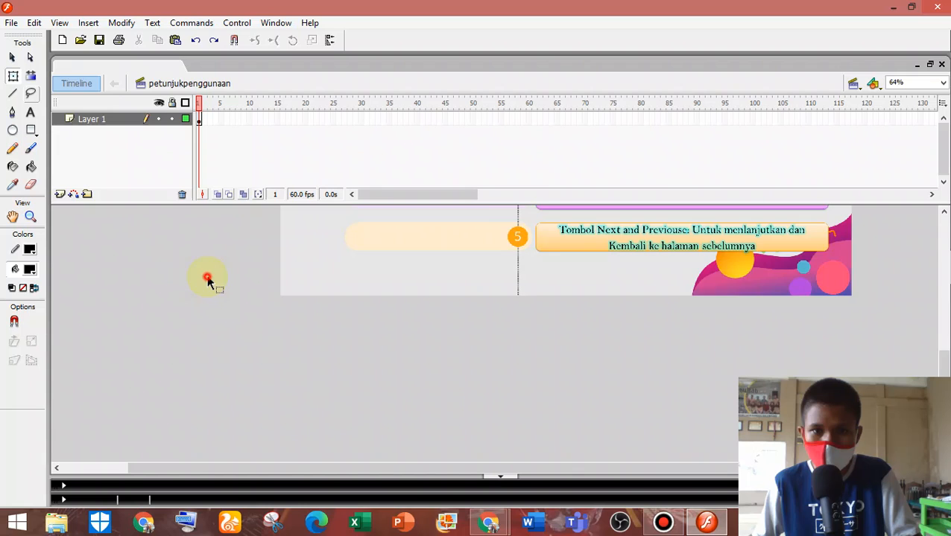
pyautogui.scroll(8, 207, 280)
pyautogui.rightClick(205, 271)
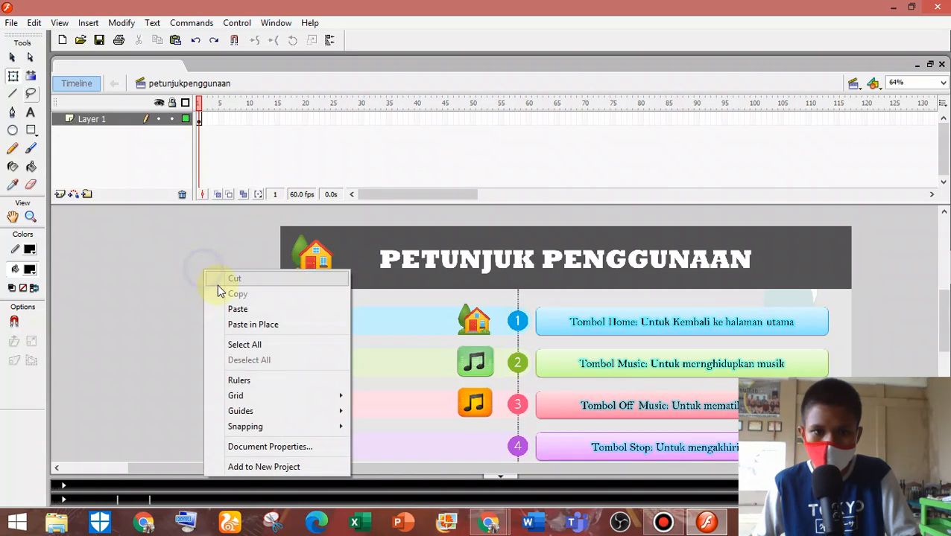
pyautogui.click(237, 325)
pyautogui.scroll(-5, 238, 323)
pyautogui.moveTo(838, 289); pyautogui.dragTo(461, 248)
pyautogui.scroll(2, 468, 286)
pyautogui.moveTo(467, 373); pyautogui.dragTo(477, 334)
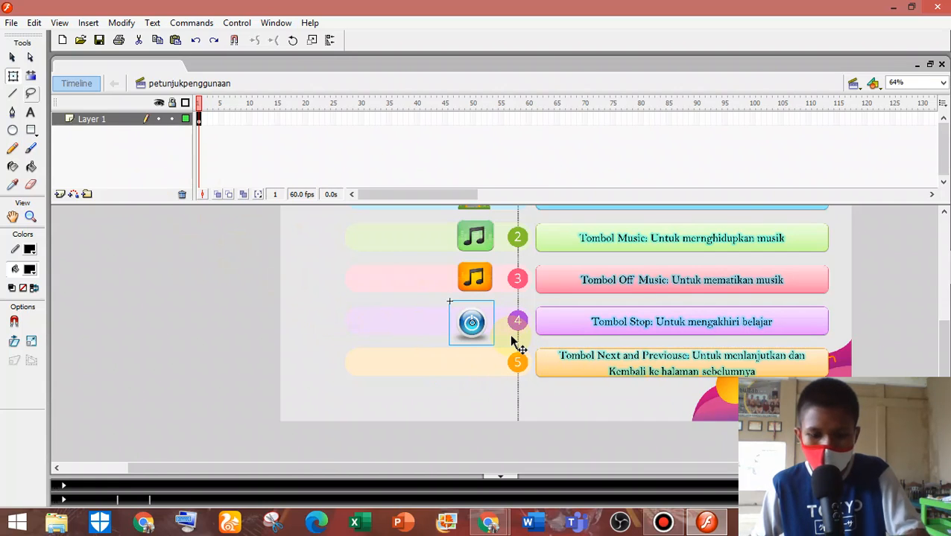
# Delete all the ActionScript from the power button beside number 4, and close the script editor.
pyautogui.press('F9')
pyautogui.click(336, 393)
pyautogui.hotkey('ctrl', 'a')
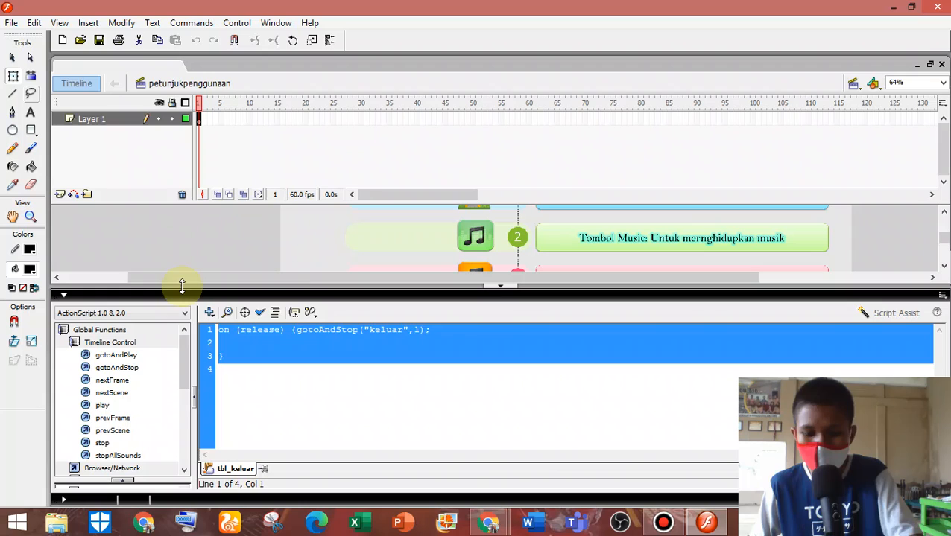
pyautogui.press('Delete')
pyautogui.click(104, 297)
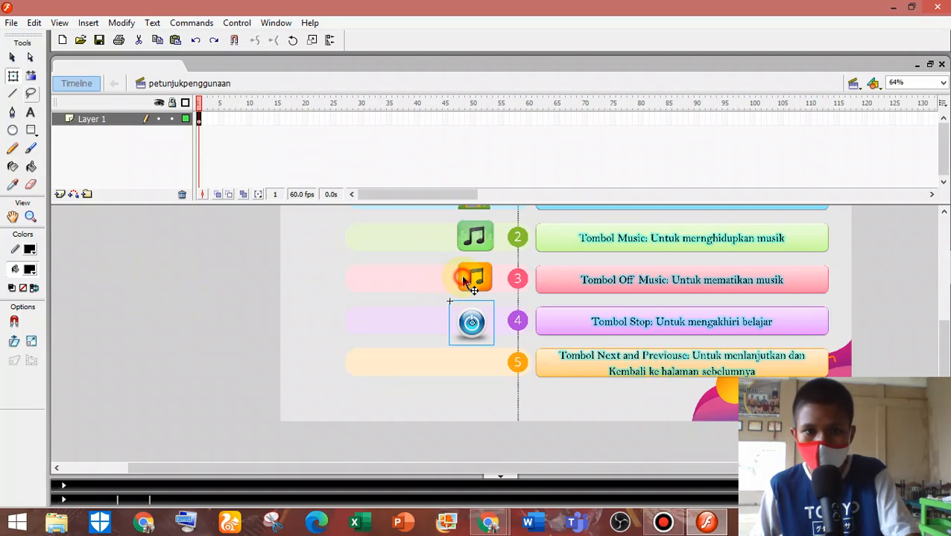
# Delete all the ActionScript from the orange music button beside number 3, and check the green music button for leftover script.
pyautogui.press('F9')
pyautogui.click(280, 405)
pyautogui.hotkey('ctrl', 'a')
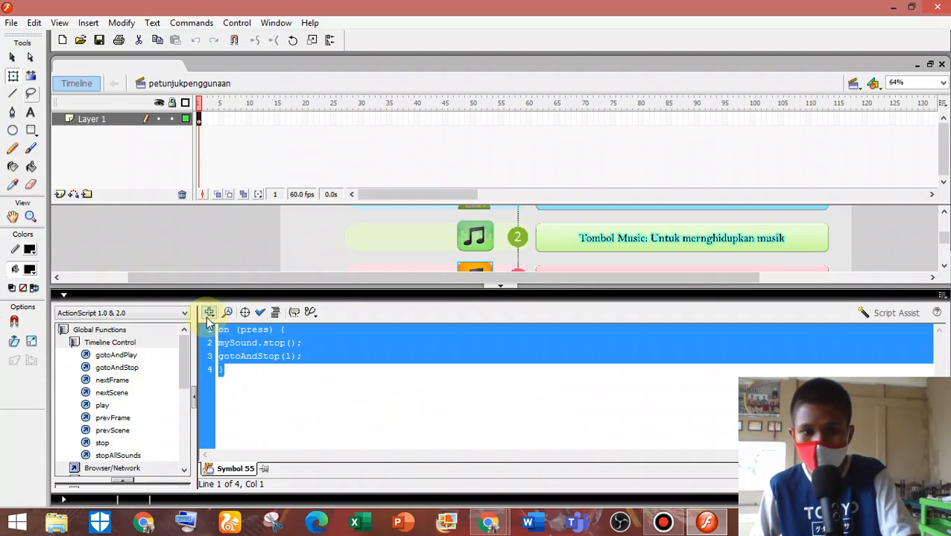
pyautogui.press('Delete')
pyautogui.click(112, 299)
pyautogui.click(473, 242)
pyautogui.press('F9')
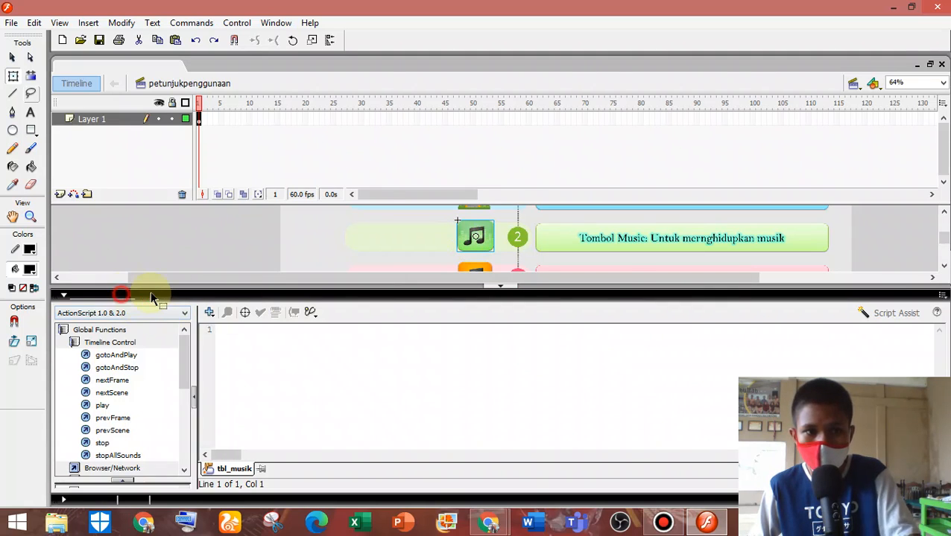
pyautogui.click(132, 293)
# Shrink the power button beside number 4 with Free Transform, align it below the orange music button, and deselect it.
pyautogui.scroll(2, 484, 337)
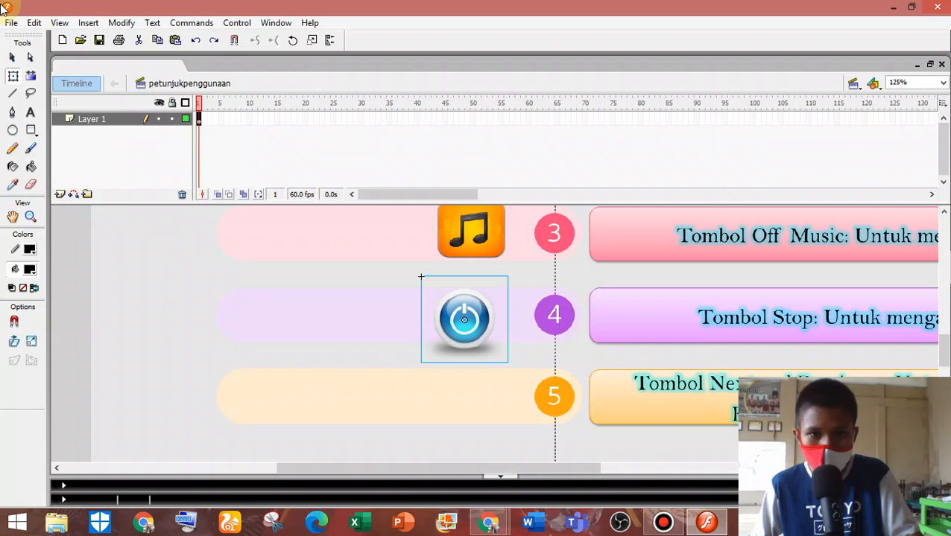
pyautogui.click(15, 75)
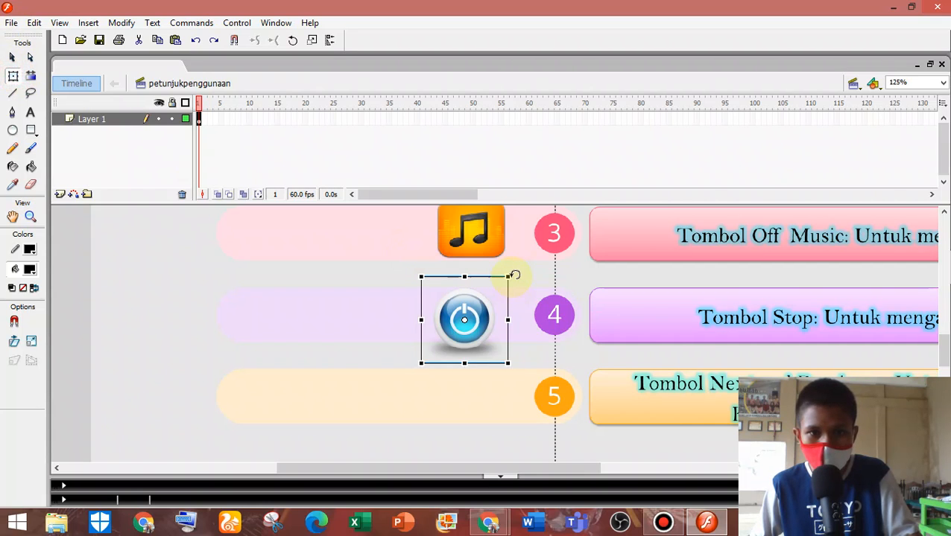
pyautogui.moveTo(510, 276); pyautogui.dragTo(503, 282)
pyautogui.moveTo(475, 328)
pyautogui.mouseDown()
pyautogui.moveTo(491, 316)
pyautogui.moveTo(481, 323)
pyautogui.mouseUp()
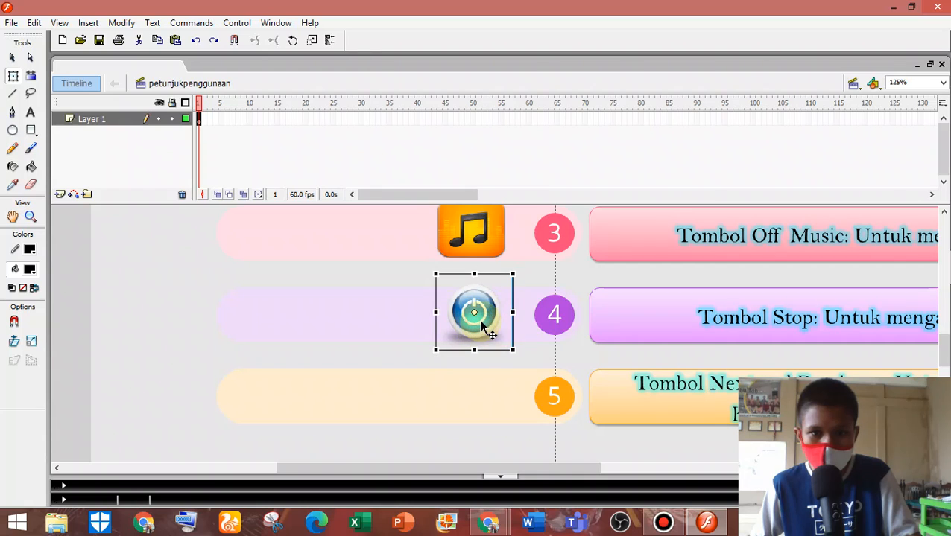
pyautogui.click(580, 341)
pyautogui.scroll(-4, 515, 348)
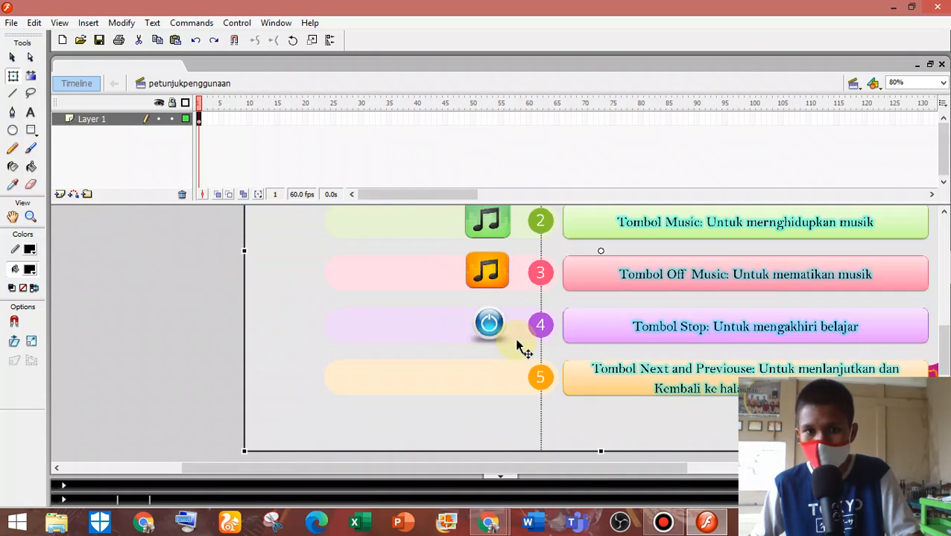
pyautogui.click(131, 329)
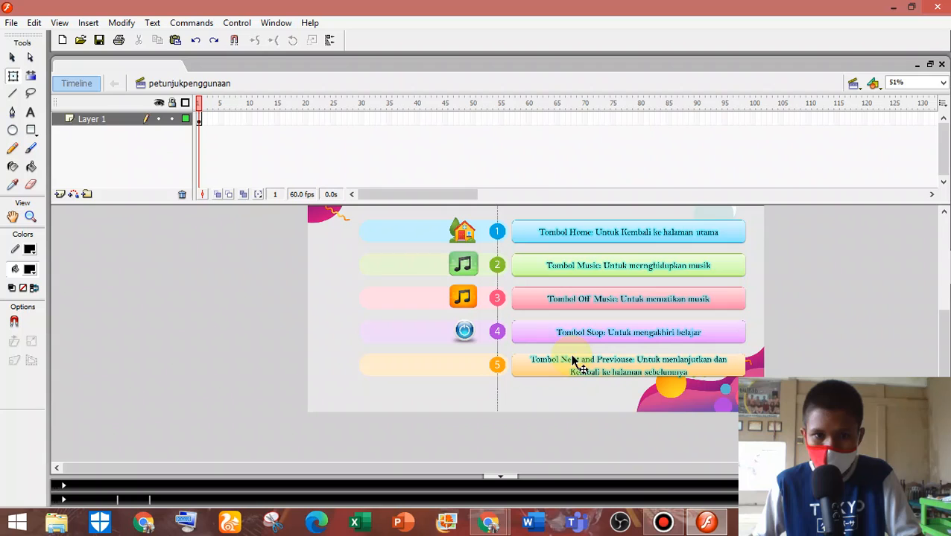
# Copy the green previous and next arrow buttons from frame 3 of the ukuranpemusatan scene.
pyautogui.click(851, 85)
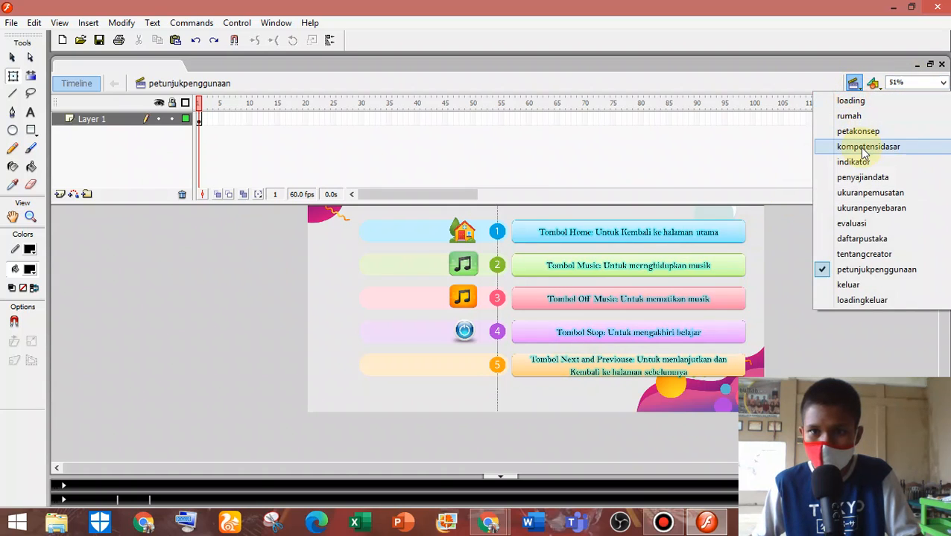
pyautogui.click(857, 142)
pyautogui.click(854, 84)
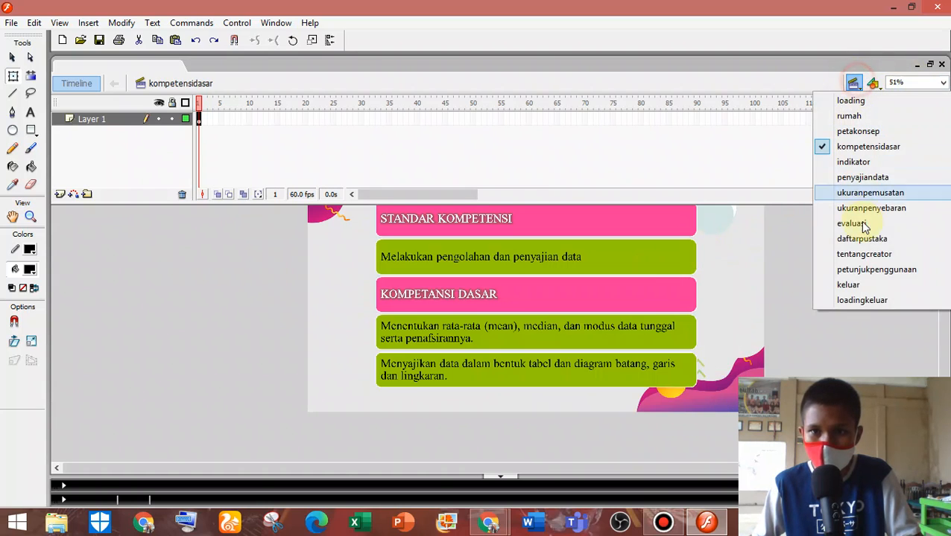
pyautogui.click(866, 190)
pyautogui.click(327, 391)
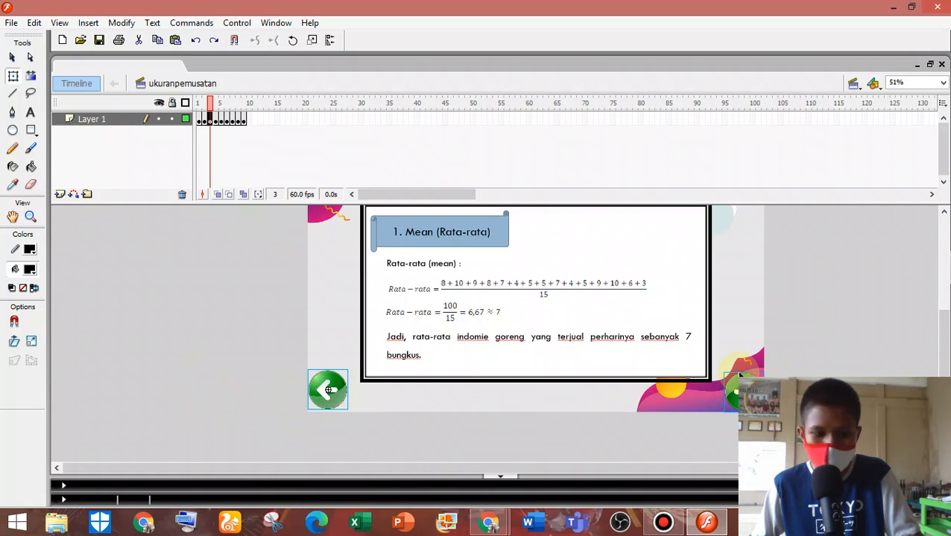
# Paste the copied previous and next arrow buttons in place on the petunjukpenggunaan scene, and deselect them.
pyautogui.click(856, 84)
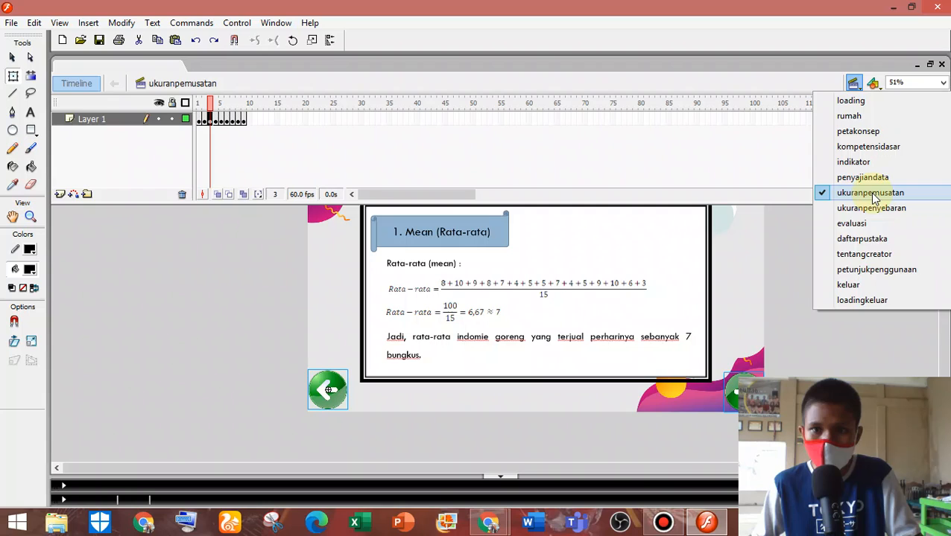
pyautogui.click(876, 270)
pyautogui.rightClick(216, 292)
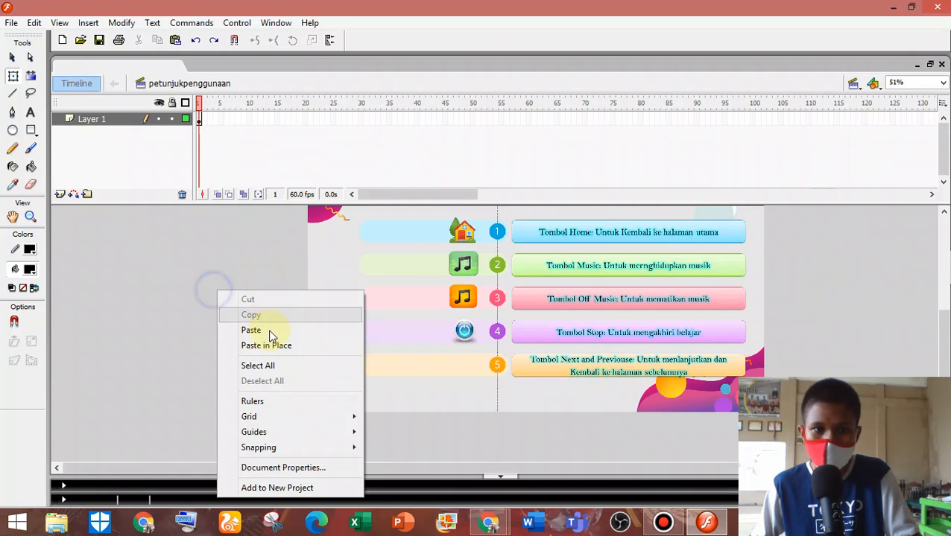
pyautogui.click(276, 345)
pyautogui.click(173, 365)
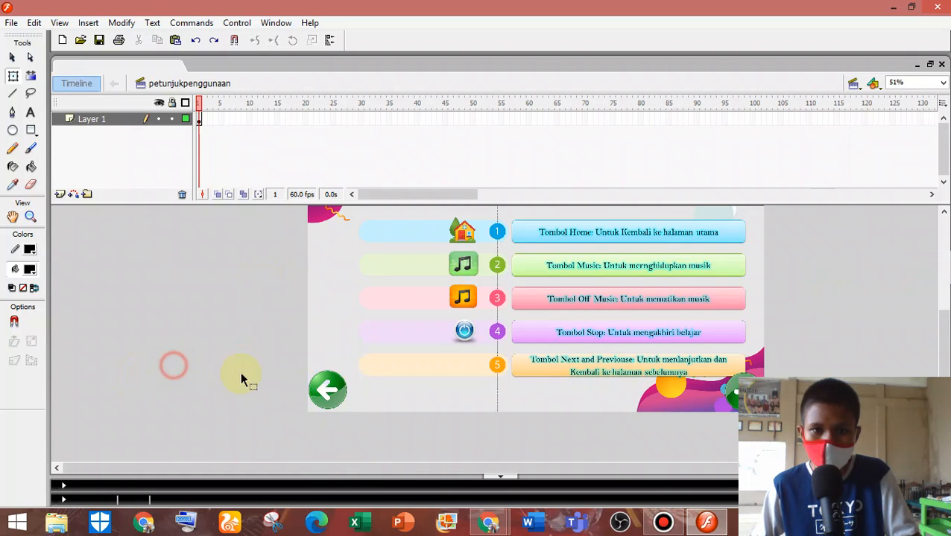
# Delete all the ActionScript from the green previous arrow button, and close the script editor.
pyautogui.click(333, 392)
pyautogui.press('F9')
pyautogui.moveTo(297, 388); pyautogui.dragTo(201, 298)
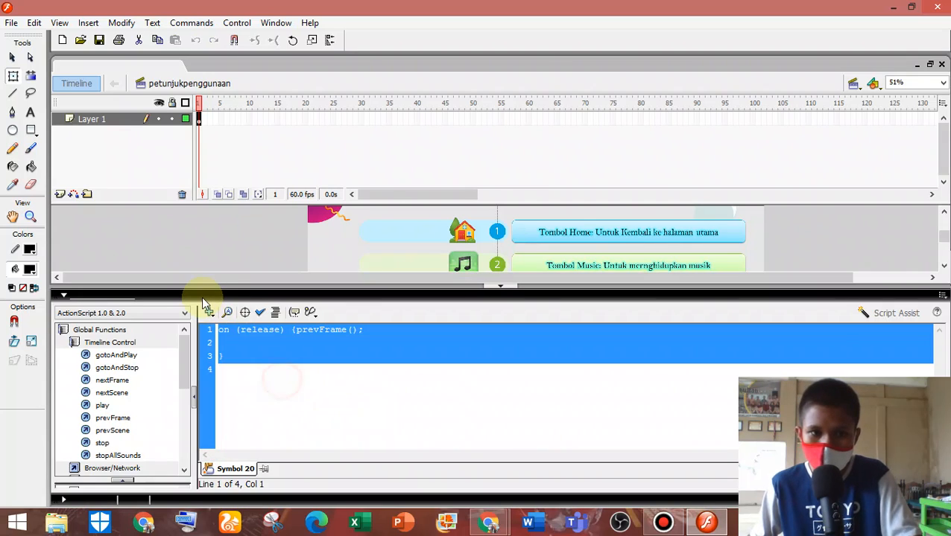
pyautogui.press('Delete')
pyautogui.click(91, 296)
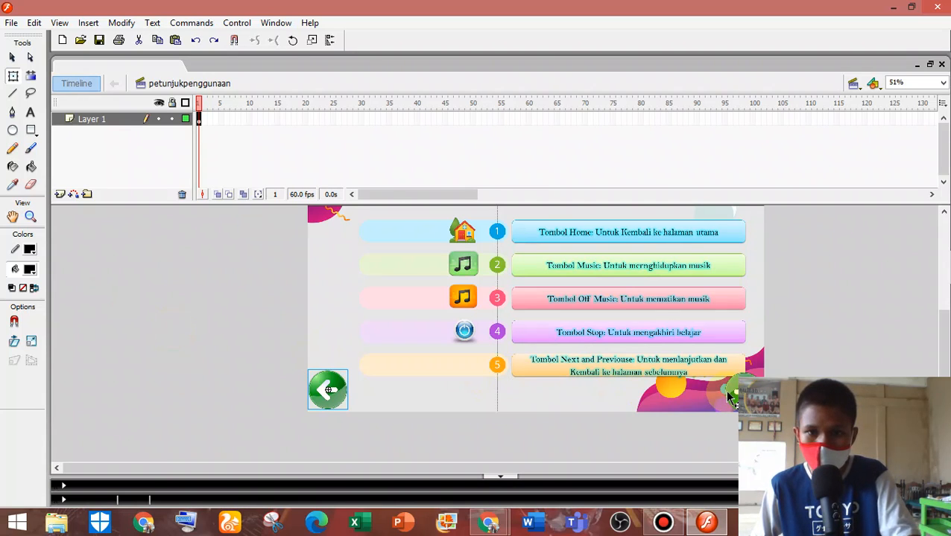
# Delete all the ActionScript from the green next arrow button, and close the script editor.
pyautogui.press('F9')
pyautogui.moveTo(361, 393); pyautogui.dragTo(195, 310)
pyautogui.press('Delete')
pyautogui.click(112, 298)
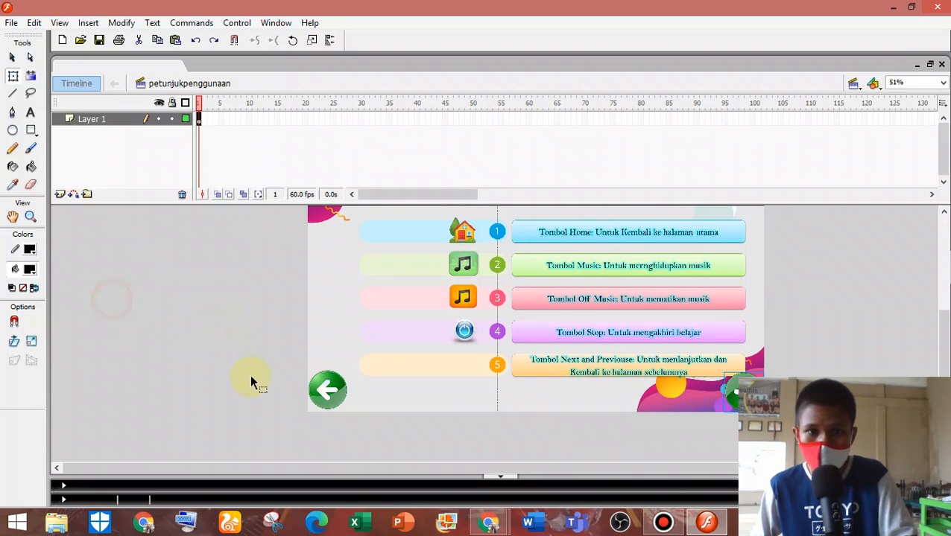
# Move the previous arrow button onto the orange bar beside number 5, and shrink it with Free Transform.
pyautogui.click(250, 376)
pyautogui.click(391, 370)
pyautogui.moveTo(402, 379); pyautogui.dragTo(422, 371)
pyautogui.click(14, 77)
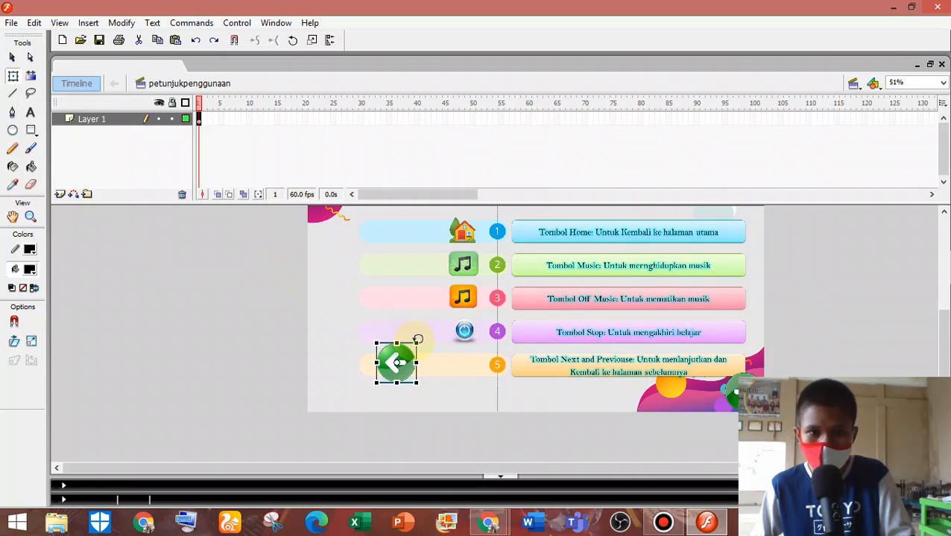
pyautogui.moveTo(412, 349); pyautogui.dragTo(428, 365)
# Move the next arrow button between the previous arrow and number 5, and shrink it to fit the orange bar.
pyautogui.scroll(2, 445, 378)
pyautogui.moveTo(894, 354); pyautogui.dragTo(484, 298)
pyautogui.scroll(2, 484, 298)
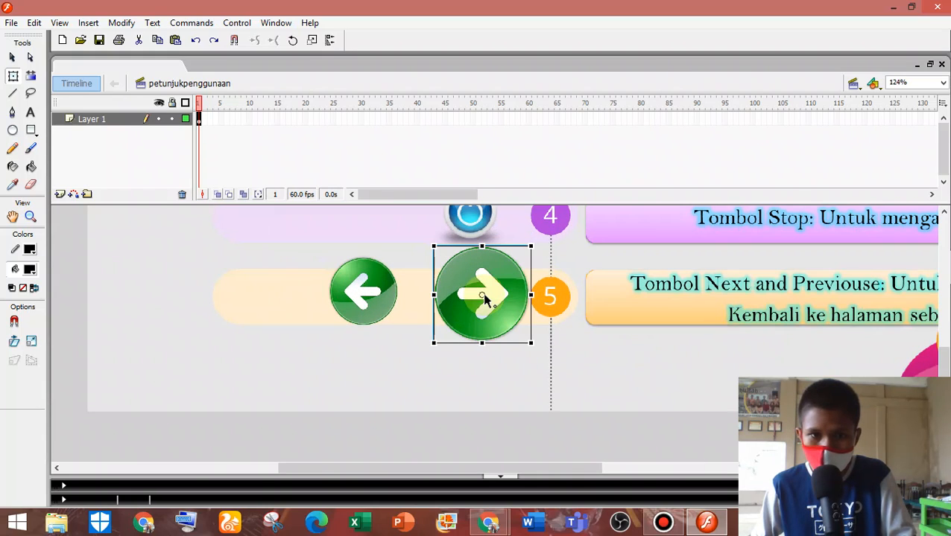
pyautogui.moveTo(530, 246); pyautogui.dragTo(513, 265)
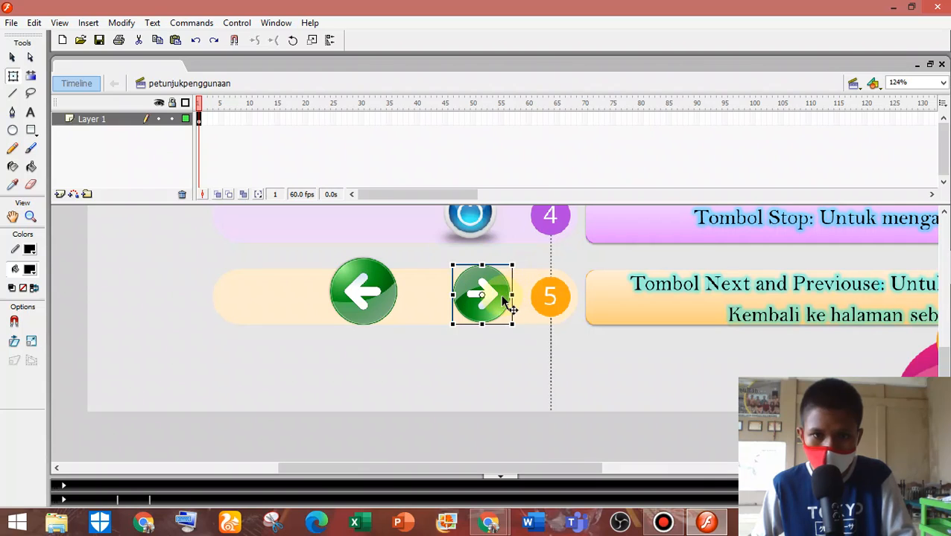
# Shrink the previous arrow button to the next arrow's size, and center it vertically on the orange bar.
pyautogui.moveTo(393, 302); pyautogui.dragTo(522, 312)
pyautogui.click(465, 304)
pyautogui.moveTo(465, 298); pyautogui.dragTo(460, 255)
pyautogui.moveTo(435, 289); pyautogui.dragTo(434, 300)
pyautogui.click(531, 313)
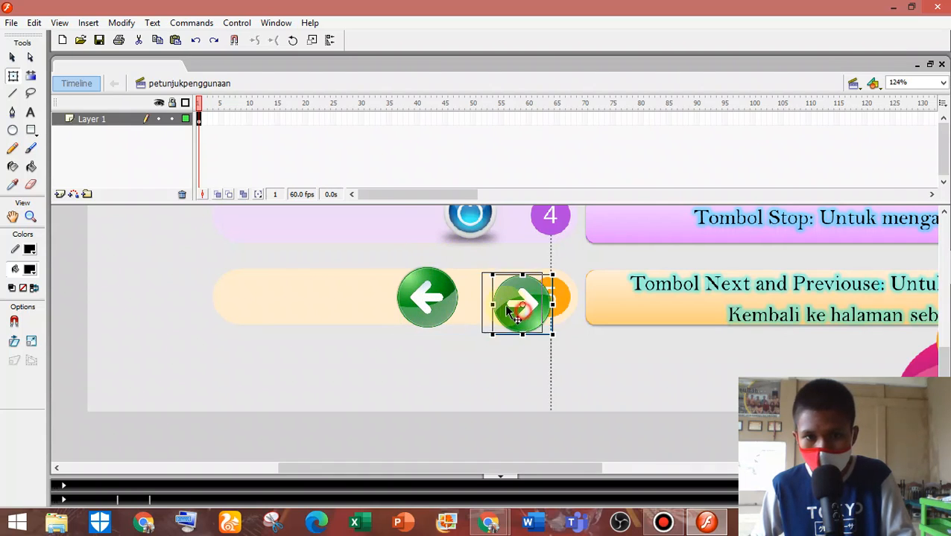
# Overlay the next arrow on the previous arrow to compare sizes, enlarge it slightly, and place it directly beside number 5.
pyautogui.moveTo(500, 309); pyautogui.dragTo(432, 309)
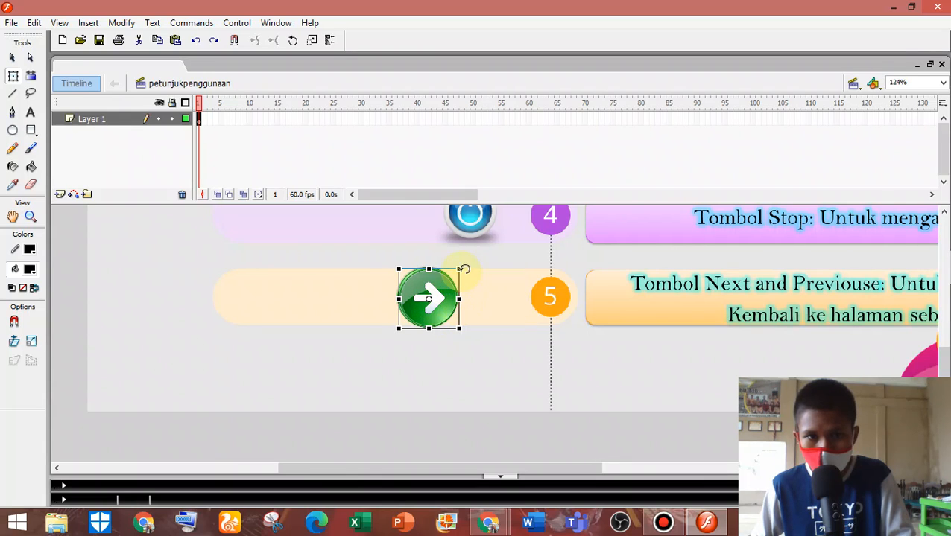
pyautogui.moveTo(459, 269); pyautogui.dragTo(463, 265)
pyautogui.click(428, 313)
pyautogui.moveTo(430, 314); pyautogui.dragTo(494, 310)
# Enlarge the previous arrow button to match the next arrow, and nudge it left to open a gap between them.
pyautogui.click(461, 355)
pyautogui.click(439, 311)
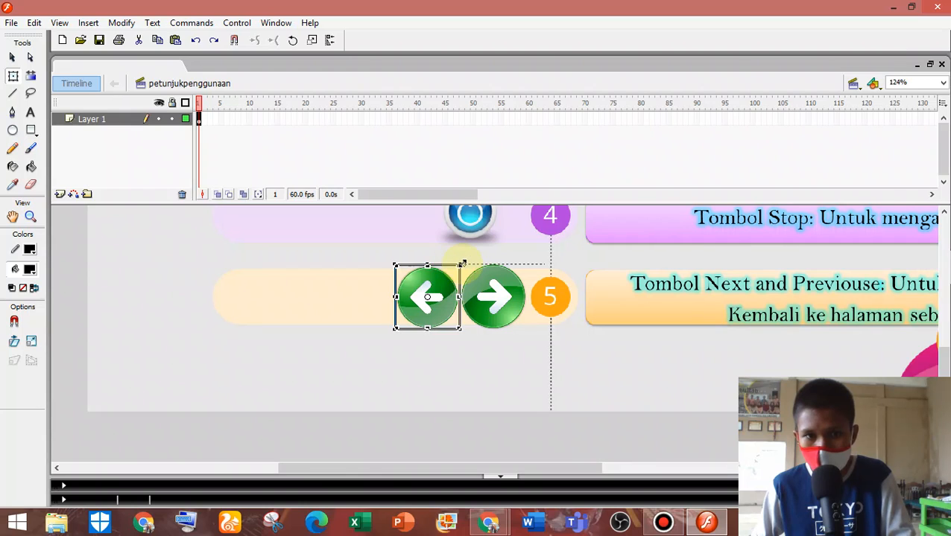
pyautogui.click(479, 355)
pyautogui.click(444, 316)
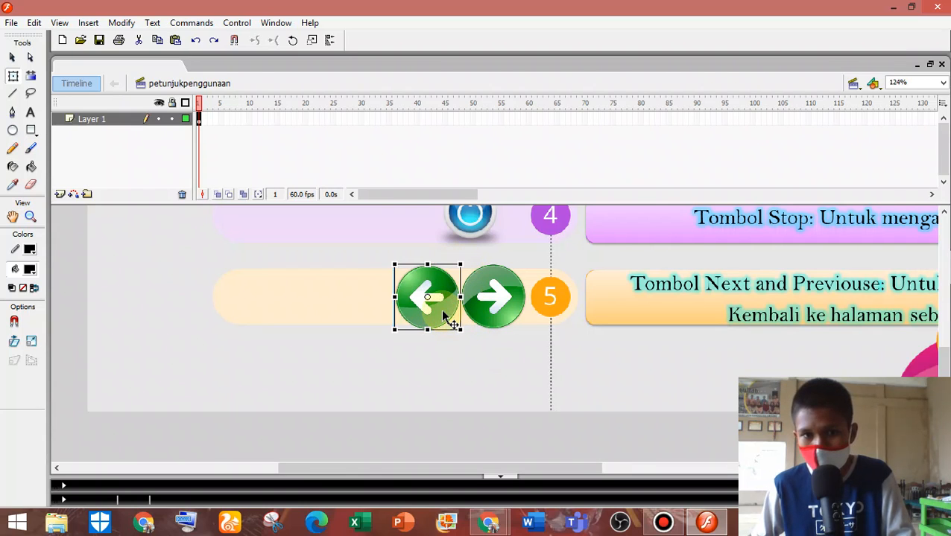
pyautogui.press('Left')
pyautogui.press('Left')
pyautogui.press('Left')
pyautogui.press('Left')
pyautogui.press('Left')
pyautogui.press('Left')
pyautogui.press('Left')
pyautogui.press('Left')
pyautogui.press('Left')
pyautogui.press('Left')
pyautogui.press('Left')
pyautogui.press('Left')
pyautogui.press('Left')
pyautogui.press('Left')
pyautogui.press('Left')
pyautogui.press('Left')
pyautogui.press('Left')
pyautogui.press('Left')
pyautogui.press('Left')
pyautogui.press('Left')
pyautogui.press('Left')
pyautogui.press('Left')
pyautogui.press('Left')
pyautogui.press('Left')
pyautogui.press('Left')
pyautogui.press('Left')
pyautogui.press('Left')
pyautogui.press('Left')
pyautogui.press('Left')
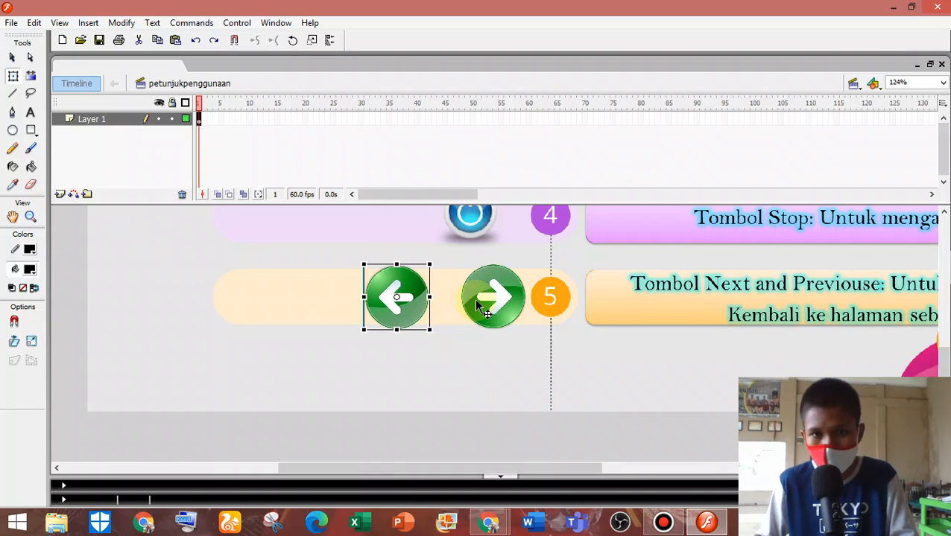
# Nudge the next arrow button left until it lines up below the power button, check the button column, and deselect it.
pyautogui.click(477, 305)
pyautogui.press('Left')
pyautogui.press('Left')
pyautogui.press('Left')
pyautogui.press('Left')
pyautogui.press('Left')
pyautogui.press('Left')
pyautogui.press('Left')
pyautogui.press('Left')
pyautogui.press('Left')
pyautogui.press('Left')
pyautogui.press('Left')
pyautogui.press('Left')
pyautogui.press('Left')
pyautogui.press('Left')
pyautogui.press('Left')
pyautogui.press('Left')
pyautogui.press('Left')
pyautogui.press('Left')
pyautogui.press('Left')
pyautogui.press('Left')
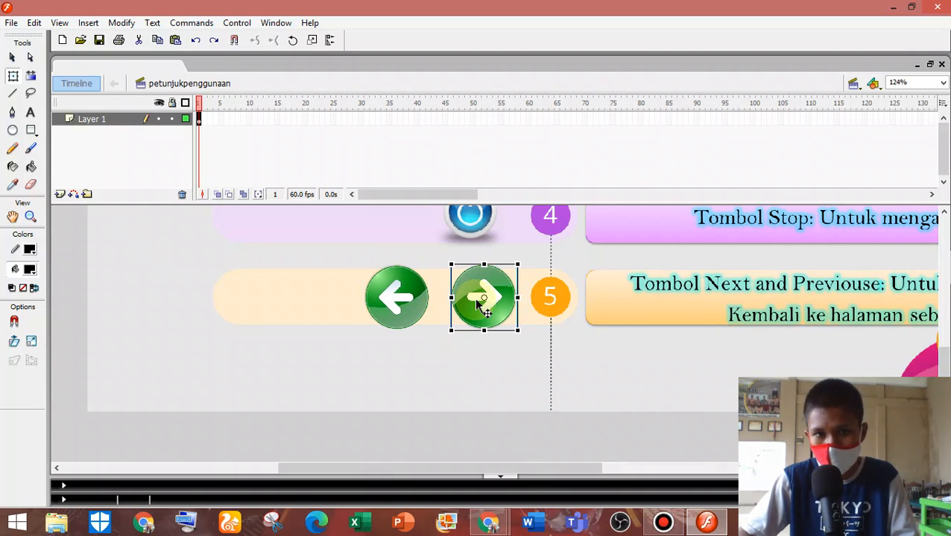
pyautogui.press('Left')
pyautogui.press('Left')
pyautogui.press('Left')
pyautogui.press('Left')
pyautogui.press('Left')
pyautogui.press('Left')
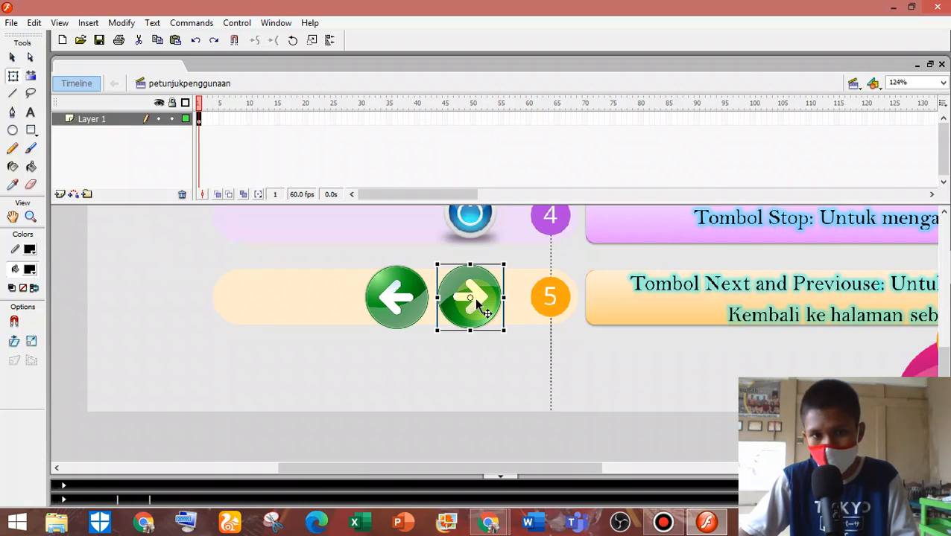
pyautogui.scroll(5, 484, 301)
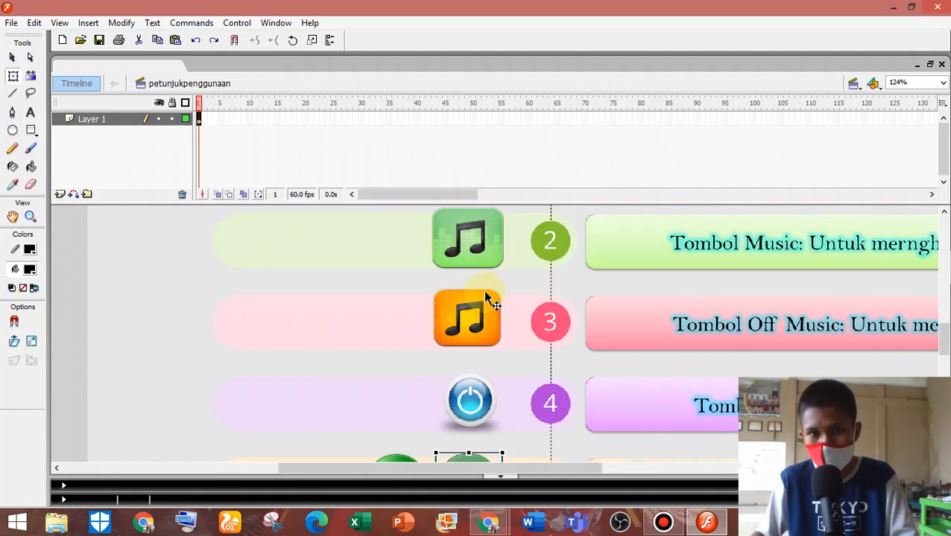
pyautogui.click(81, 273)
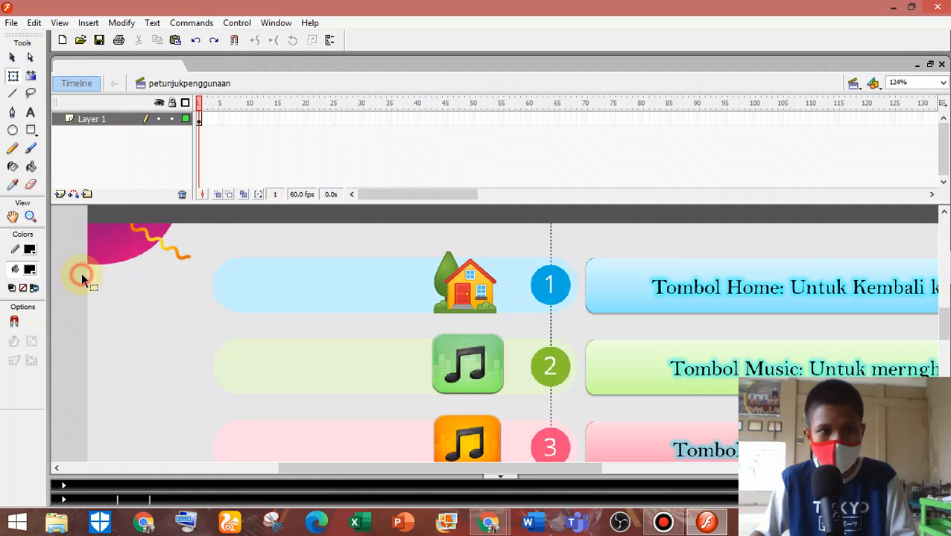
pyautogui.scroll(-2, 82, 272)
pyautogui.scroll(-2, 247, 279)
pyautogui.scroll(-2, 251, 287)
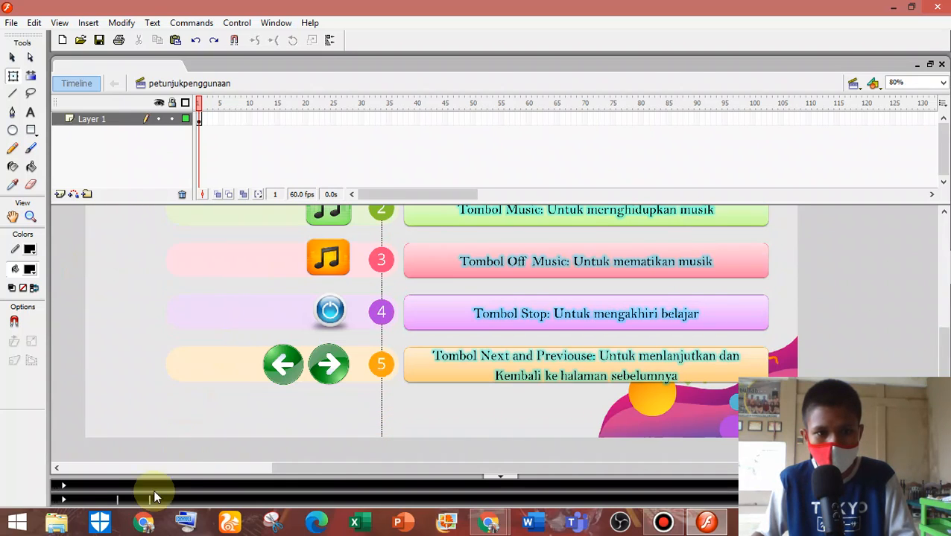
# Test the movie: open Petunjuk Penggunaan, return to Rumah with the Home button, toggle the music button twice, and close the preview.
pyautogui.hotkey('ctrl', 'Return')
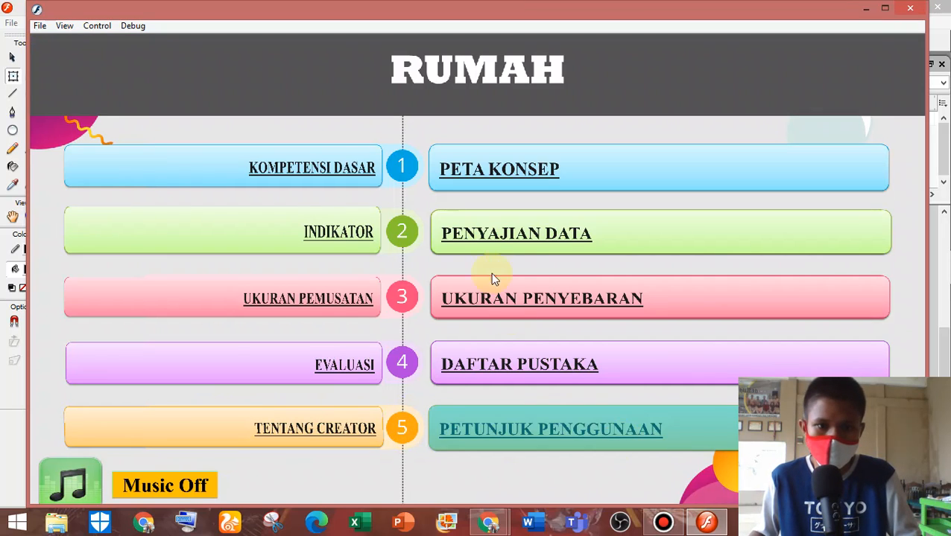
pyautogui.click(452, 441)
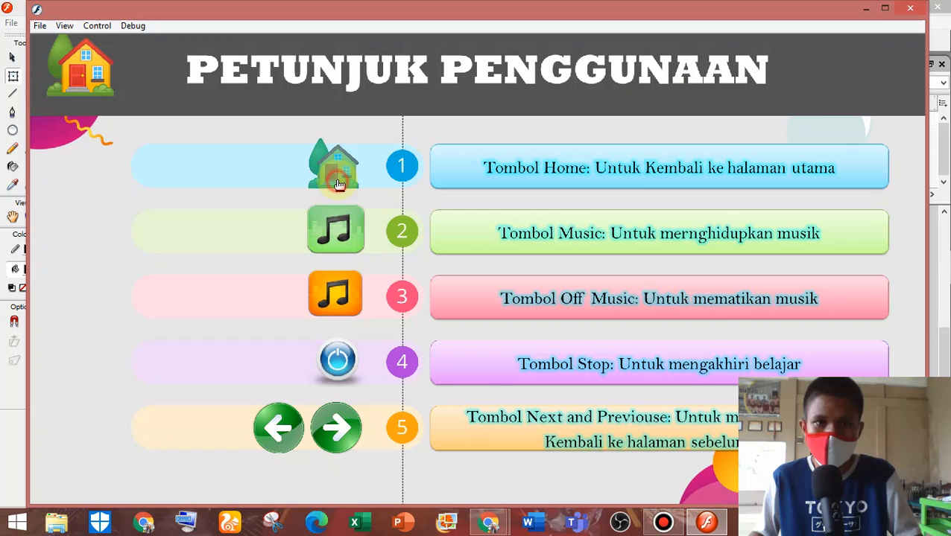
pyautogui.click(98, 75)
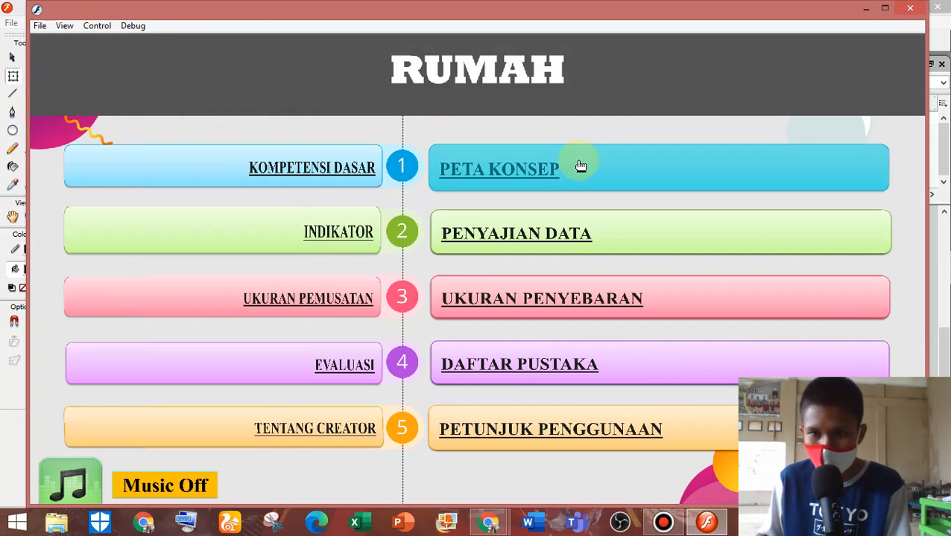
pyautogui.click(66, 486)
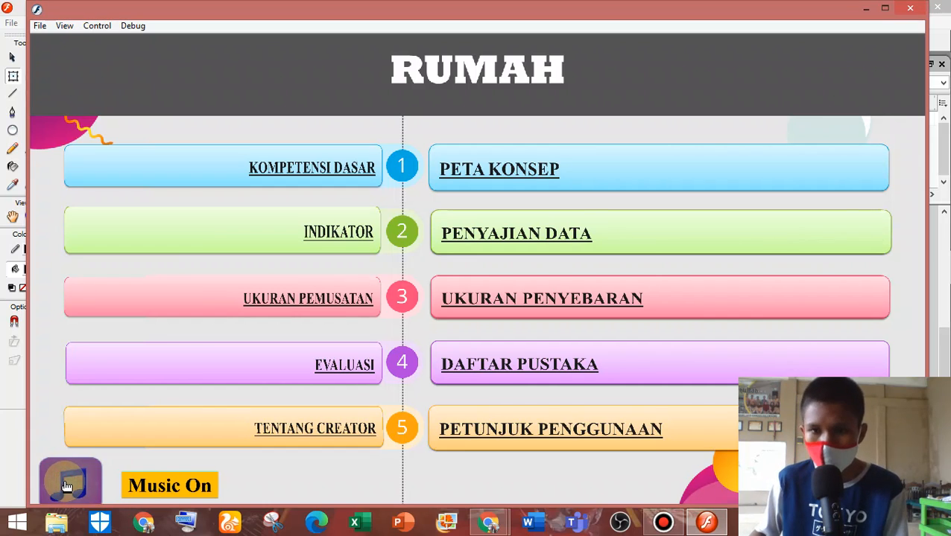
pyautogui.click(67, 486)
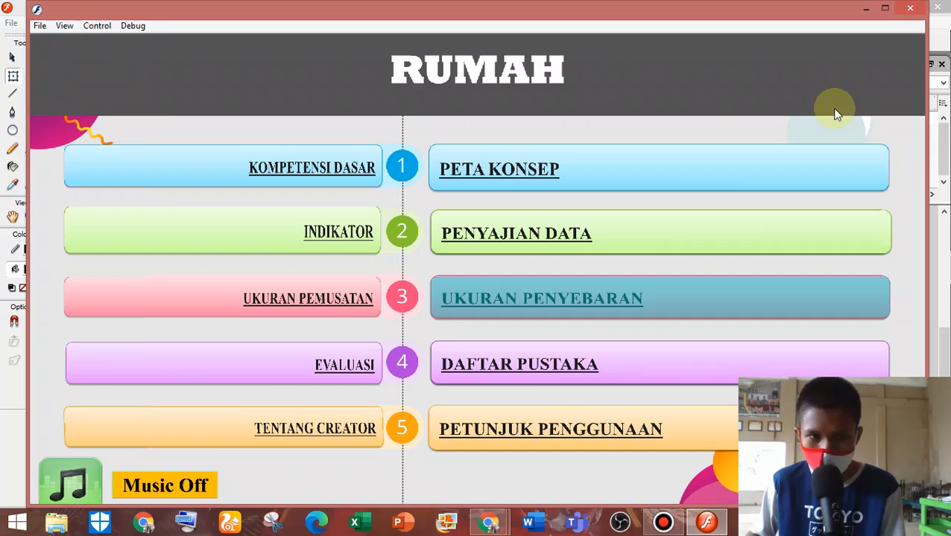
pyautogui.click(910, 8)
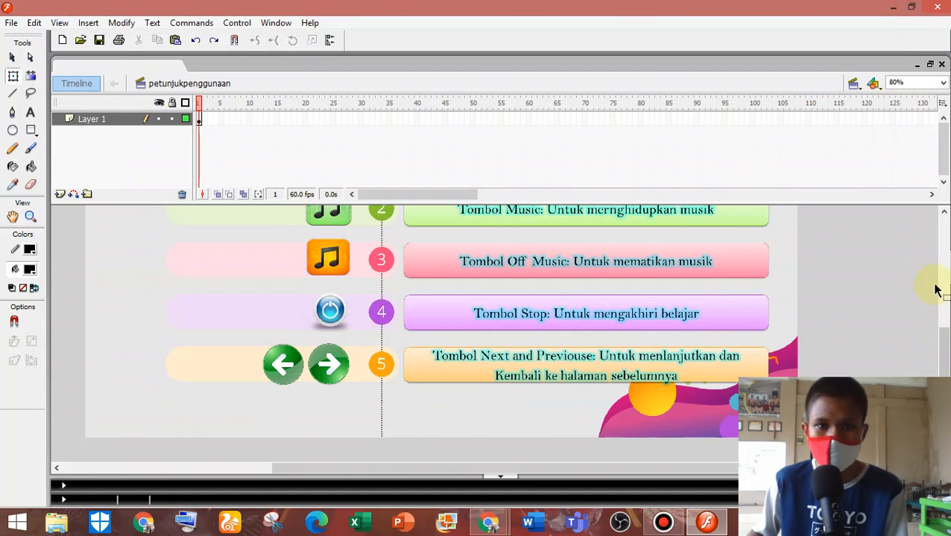
# Open frame 1 of the evaluasi scene, and deselect its contents.
pyautogui.click(855, 85)
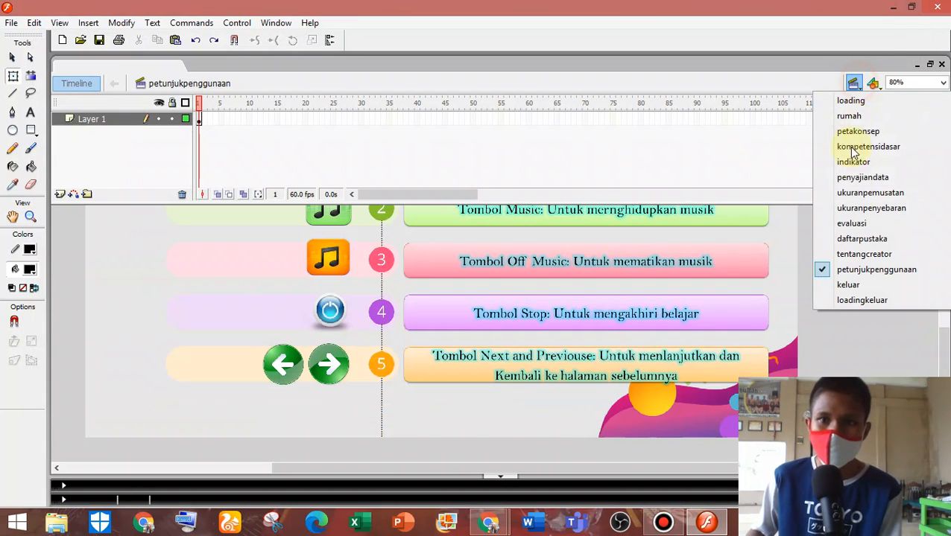
pyautogui.click(852, 224)
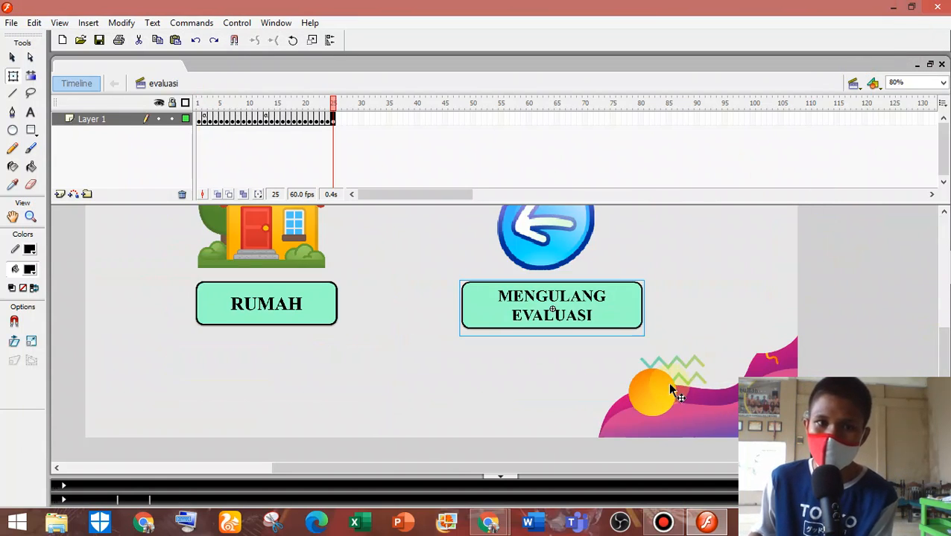
pyautogui.click(200, 120)
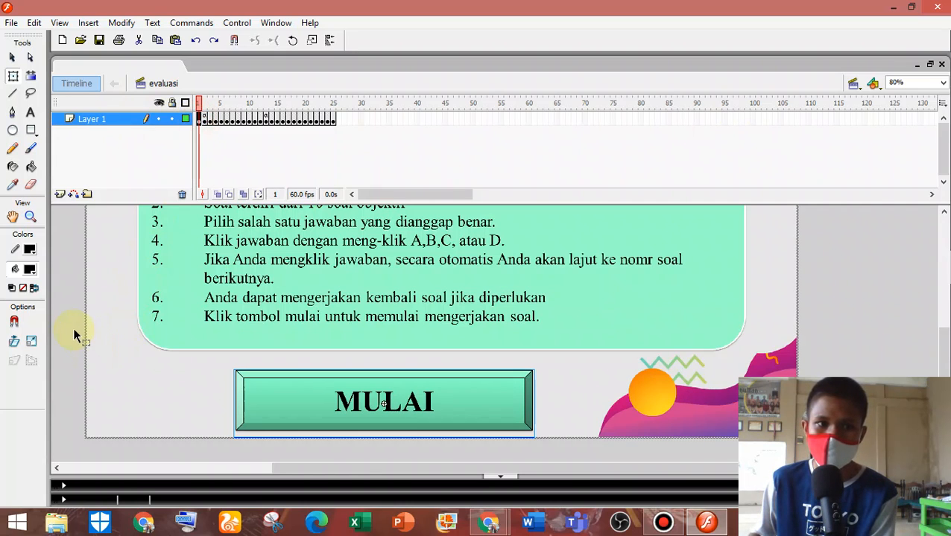
pyautogui.click(73, 328)
pyautogui.scroll(3, 73, 328)
pyautogui.scroll(-2, 73, 327)
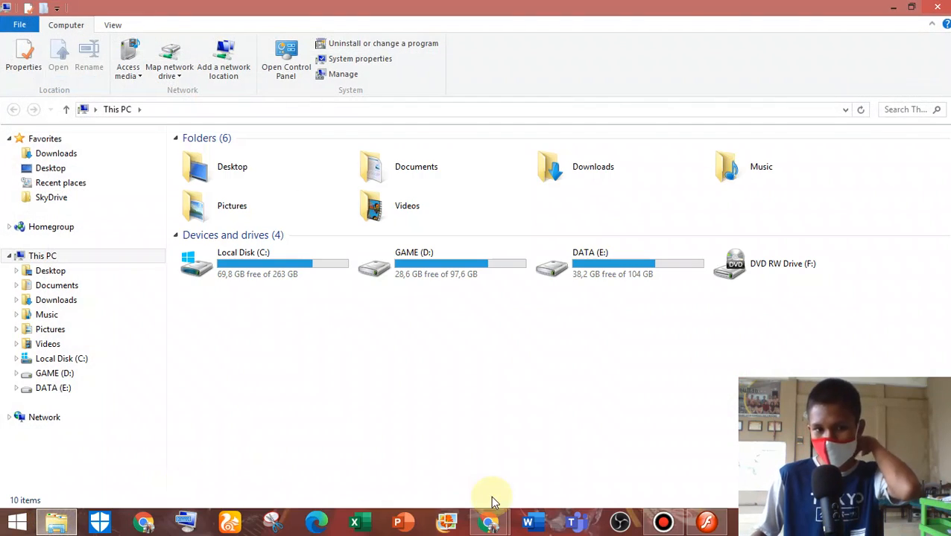
# Switch to the browser and view the soundtrack uploads on the YouTube channel.
pyautogui.click(491, 522)
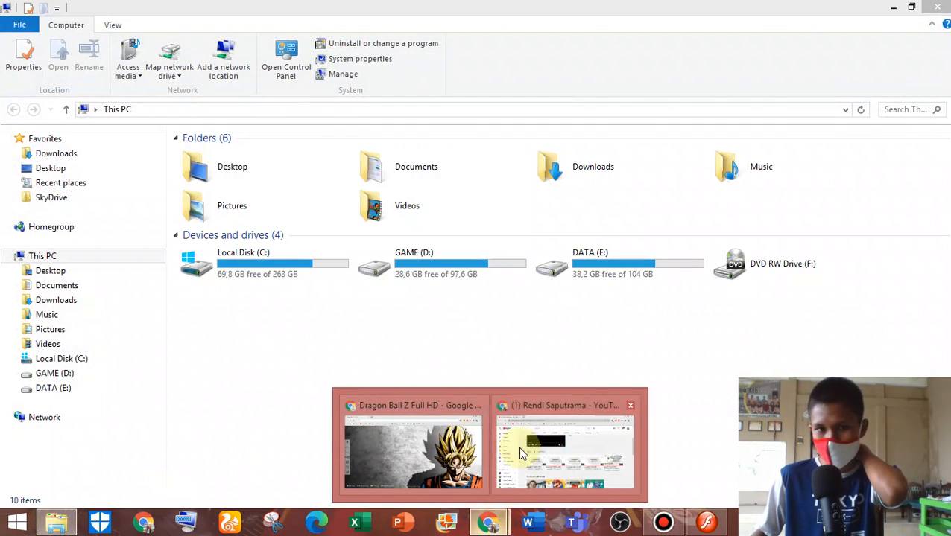
pyautogui.click(519, 453)
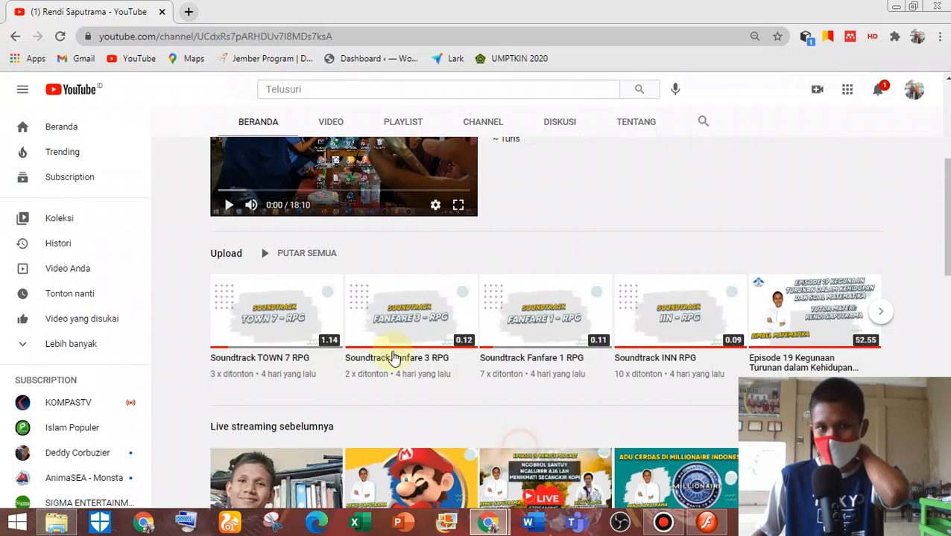
# Switch to File Explorer and open the Flash UAS project folder inside Pictures > Semester 5.
pyautogui.click(63, 526)
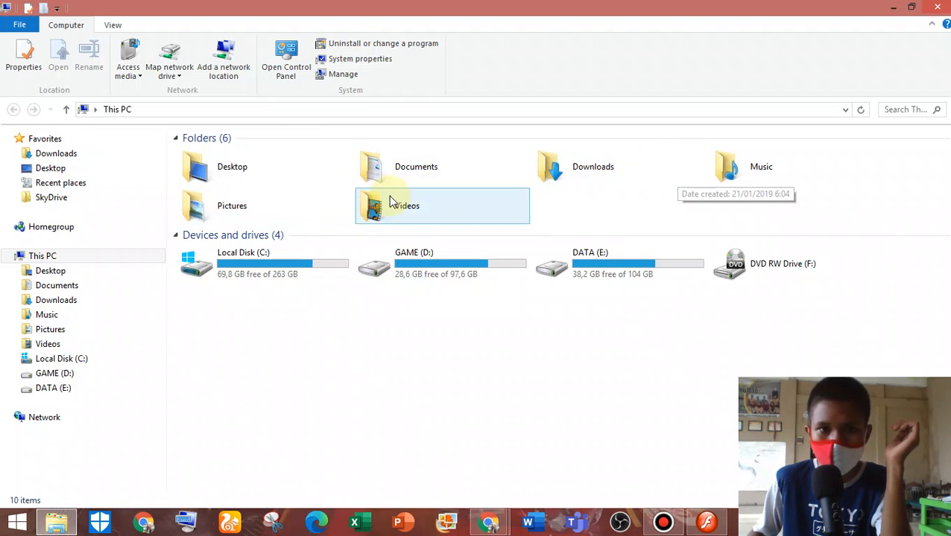
pyautogui.doubleClick(277, 211)
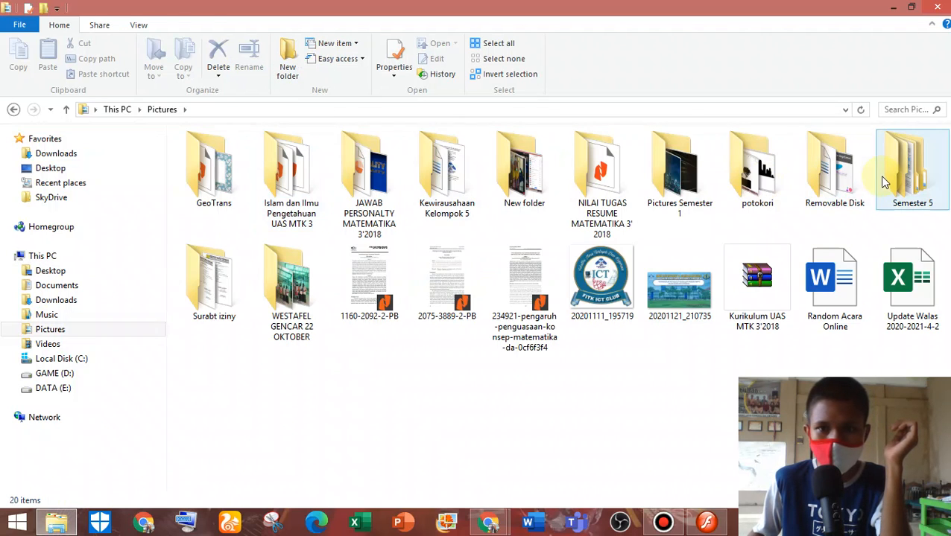
pyautogui.doubleClick(885, 173)
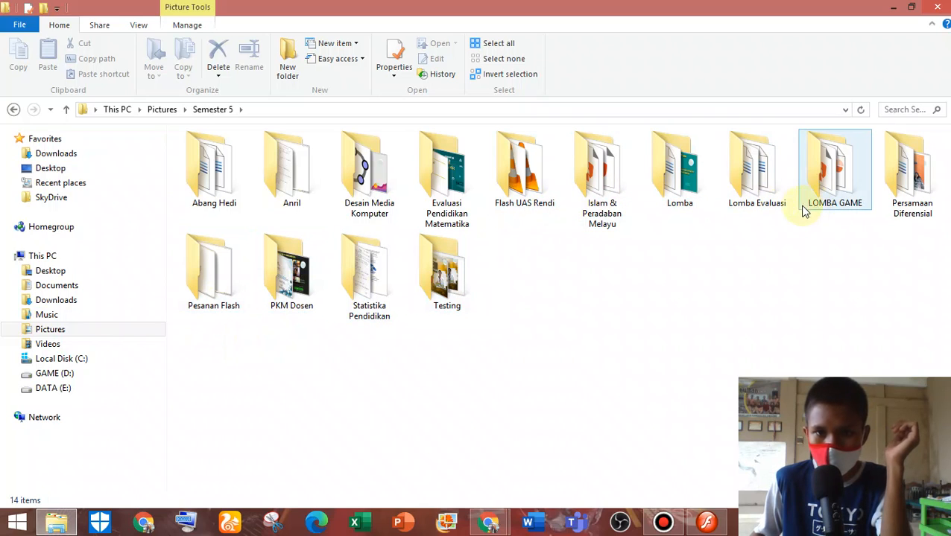
pyautogui.click(535, 206)
pyautogui.doubleClick(535, 206)
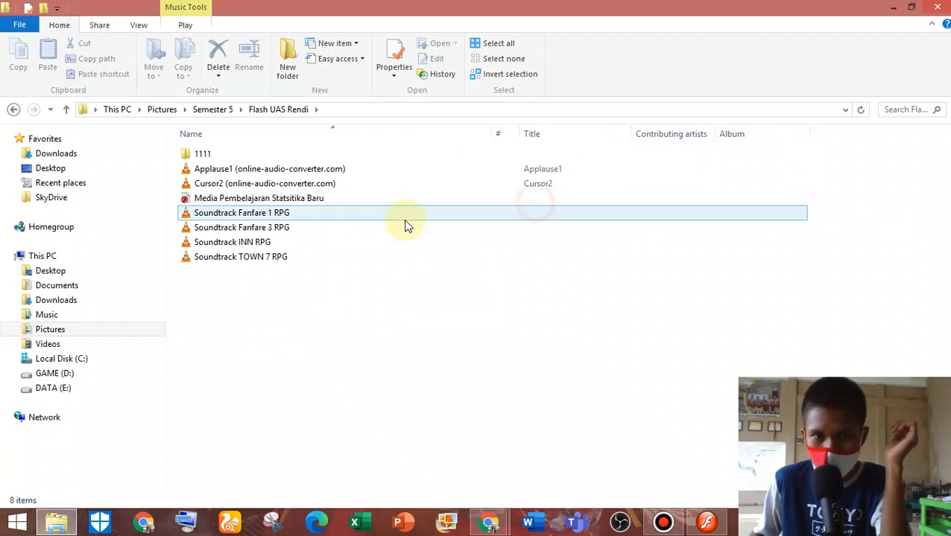
# Preview the Soundtrack Fanfare 1 RPG and Soundtrack Fanfare 3 RPG audio files in VLC, closing the player after each.
pyautogui.doubleClick(311, 222)
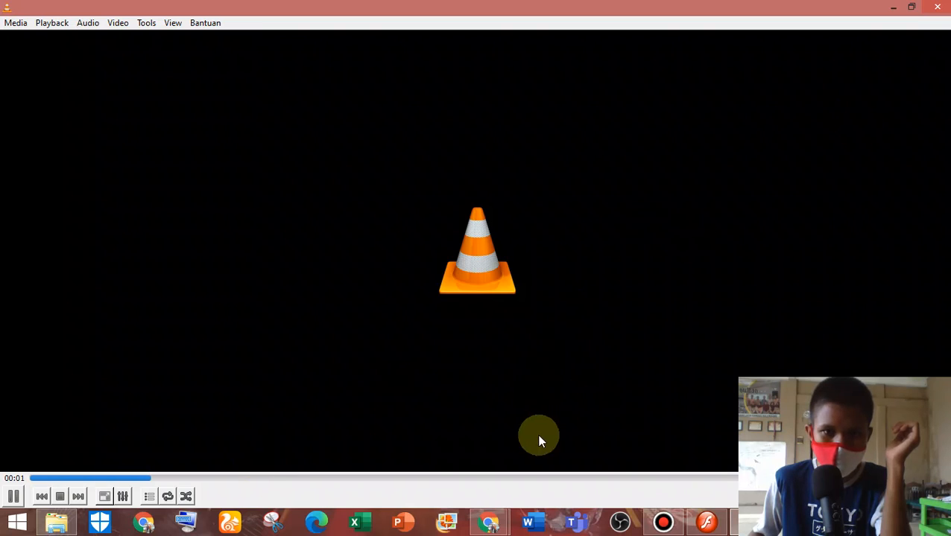
pyautogui.click(549, 480)
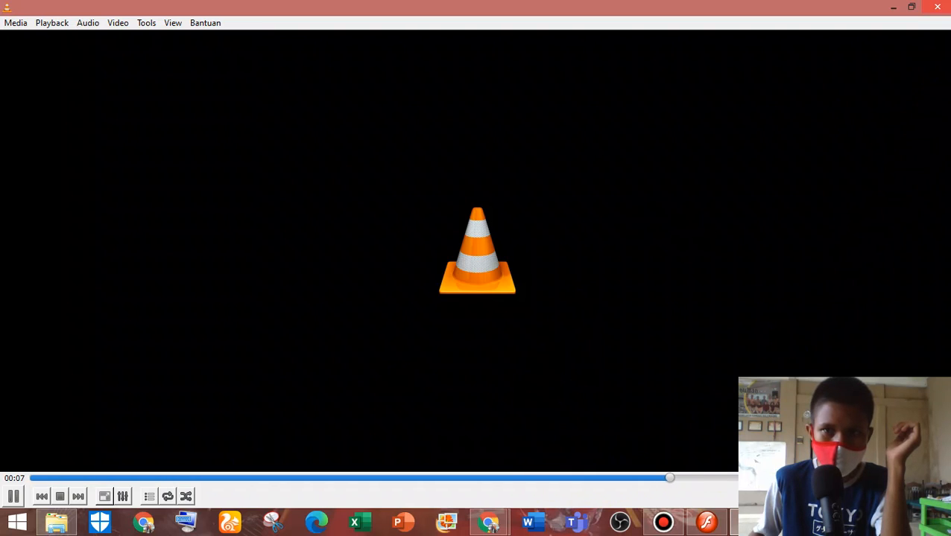
pyautogui.click(39, 480)
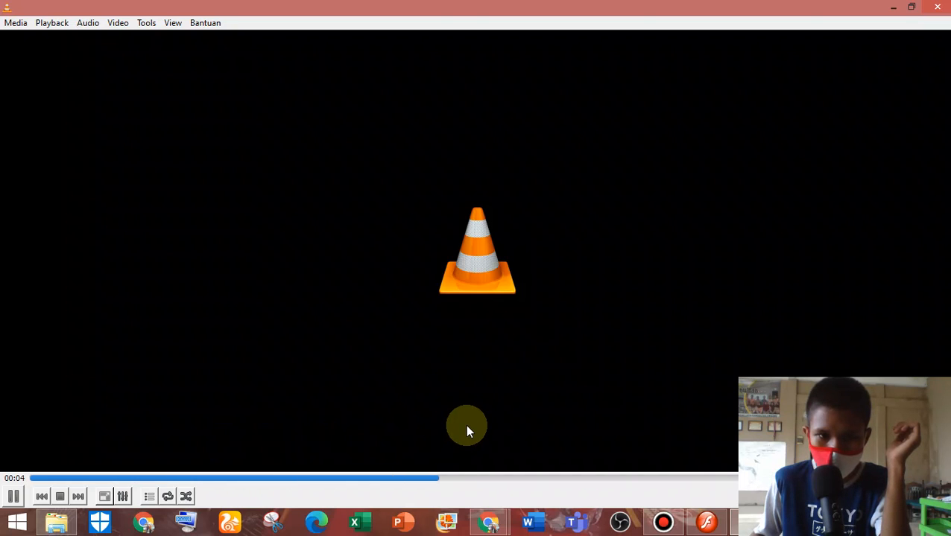
pyautogui.click(944, 6)
pyautogui.doubleClick(276, 227)
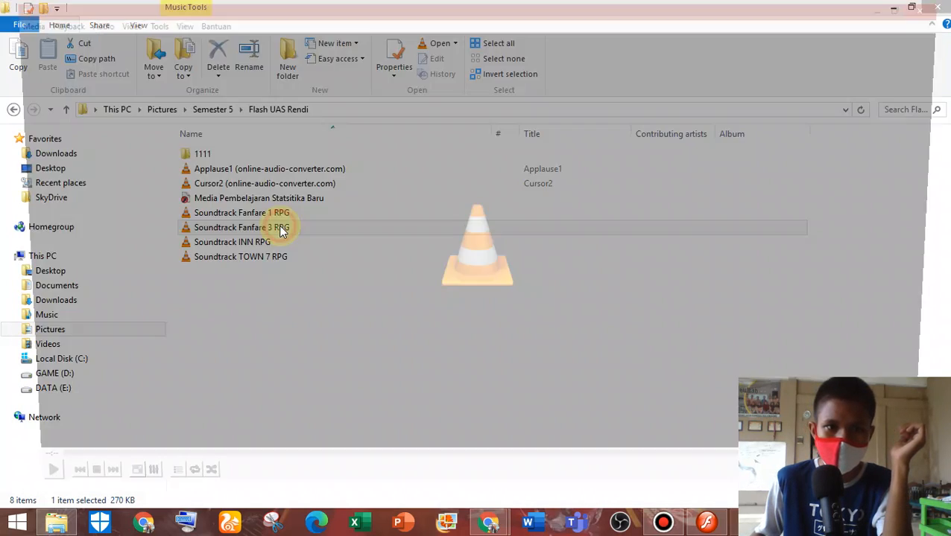
pyautogui.click(447, 477)
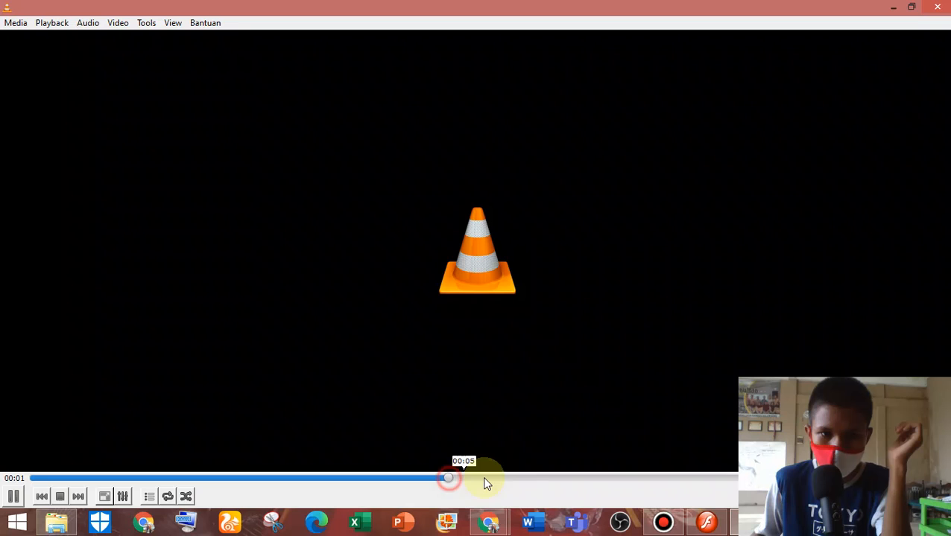
pyautogui.click(938, 7)
pyautogui.click(359, 204)
pyautogui.click(361, 214)
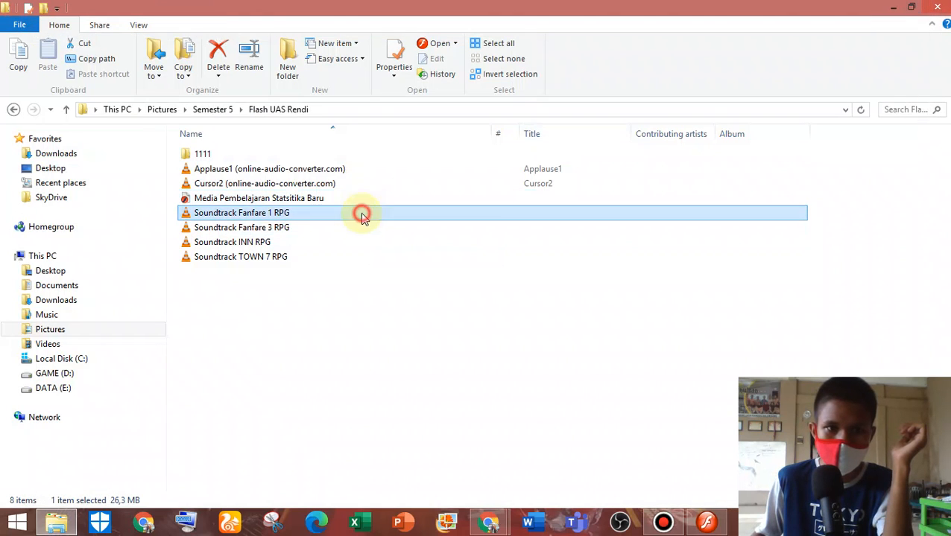
pyautogui.doubleClick(287, 215)
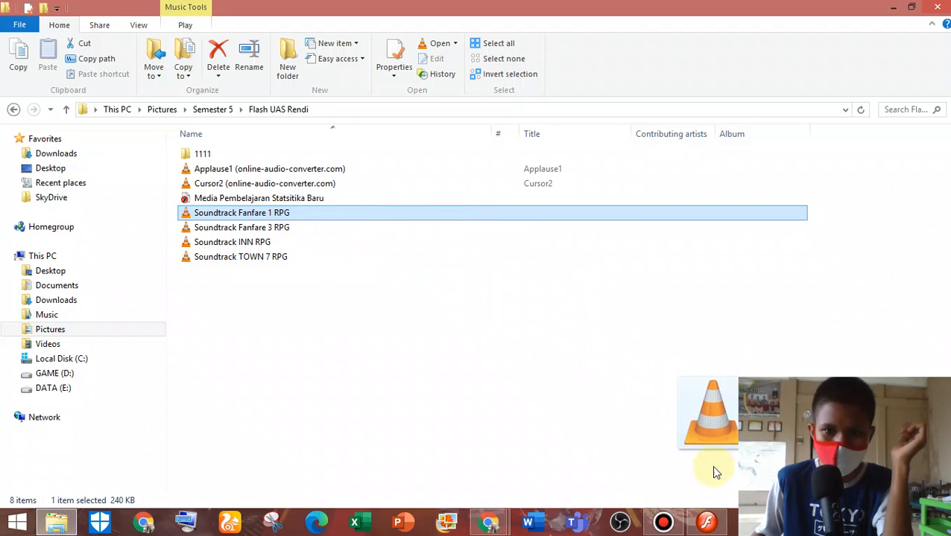
pyautogui.moveTo(541, 284); pyautogui.dragTo(407, 219)
# Switch to Flash, open the Library, and move it clear of the stage's instruction text.
pyautogui.click(705, 523)
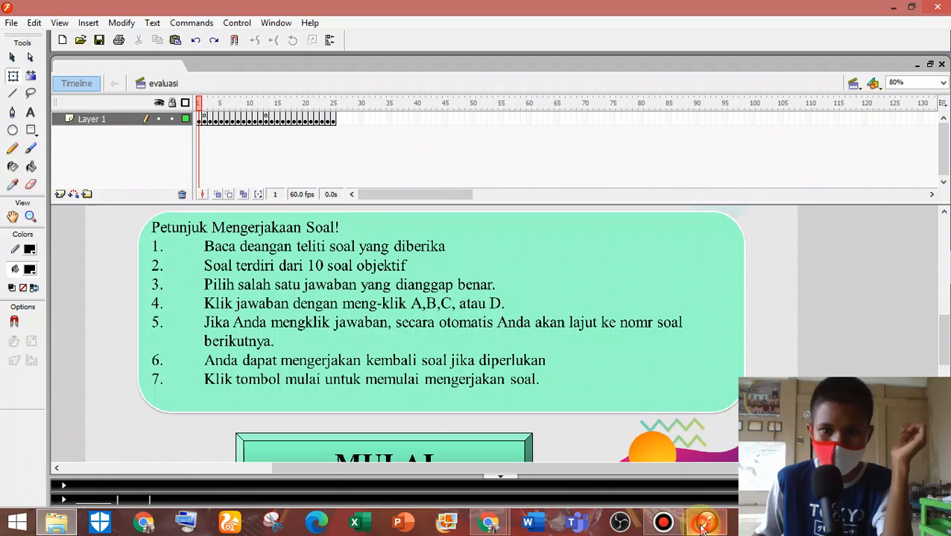
pyautogui.click(274, 22)
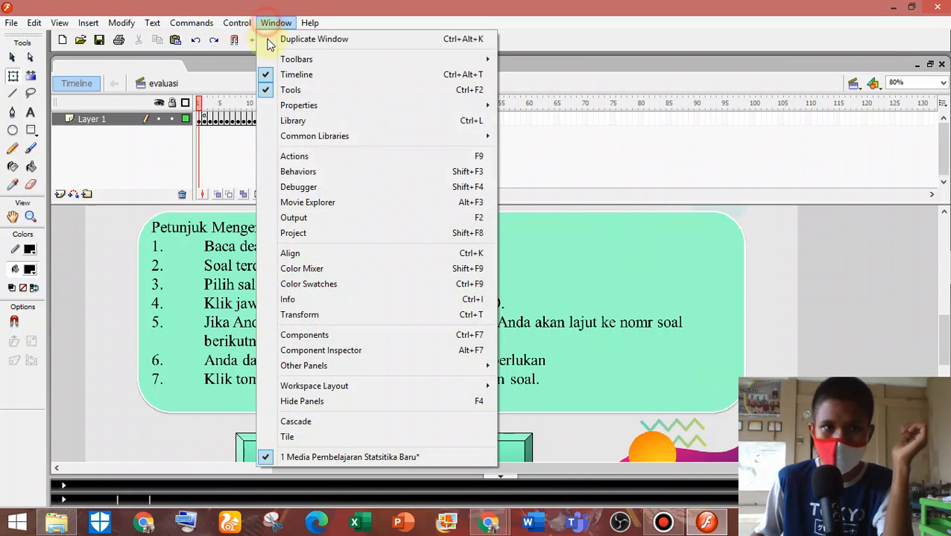
pyautogui.click(309, 122)
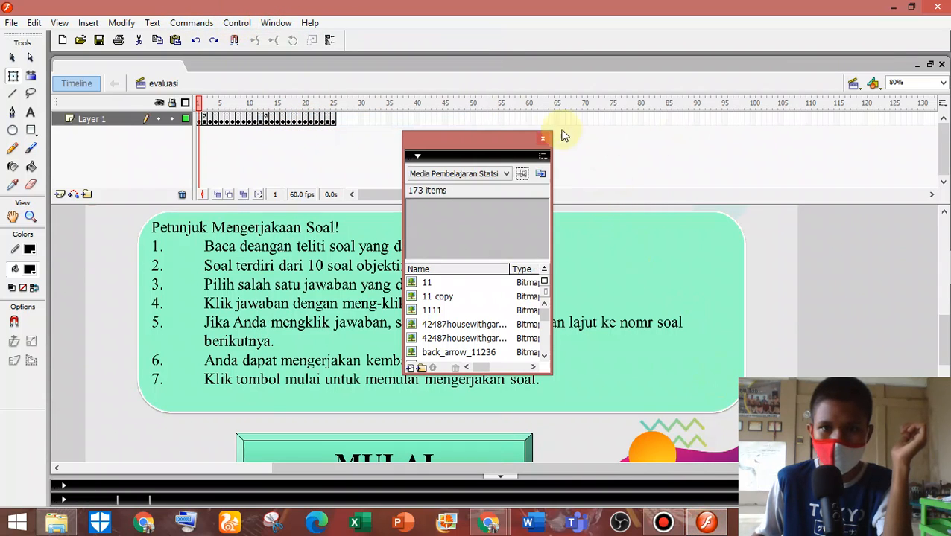
pyautogui.moveTo(485, 144); pyautogui.dragTo(876, 46)
# Import Soundtrack Fanfare 1 RPG from the File Explorer project folder into the Flash library.
pyautogui.click(56, 521)
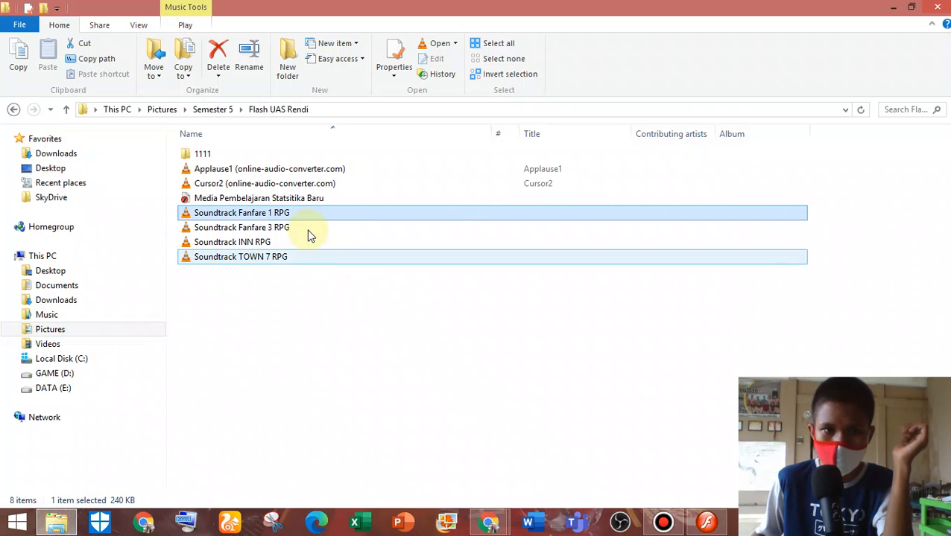
pyautogui.moveTo(290, 217); pyautogui.dragTo(855, 191)
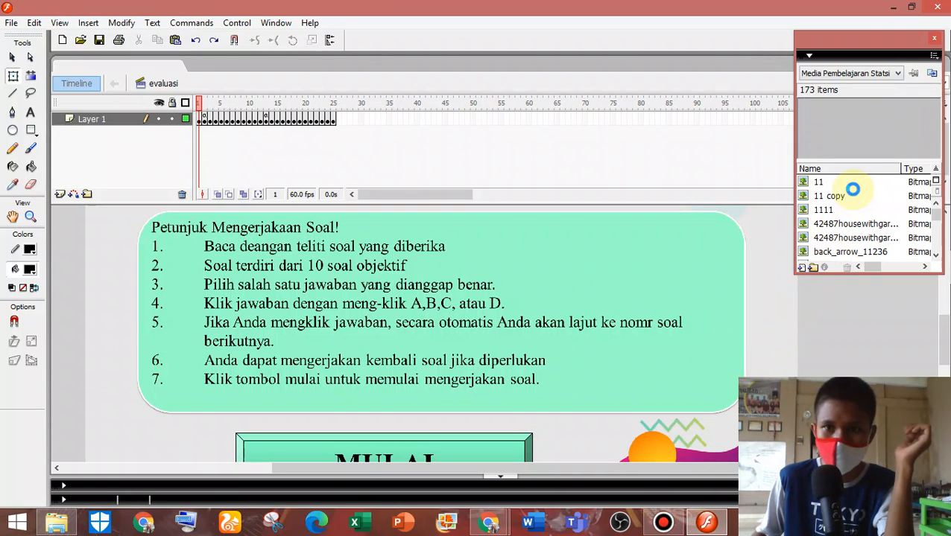
pyautogui.click(56, 522)
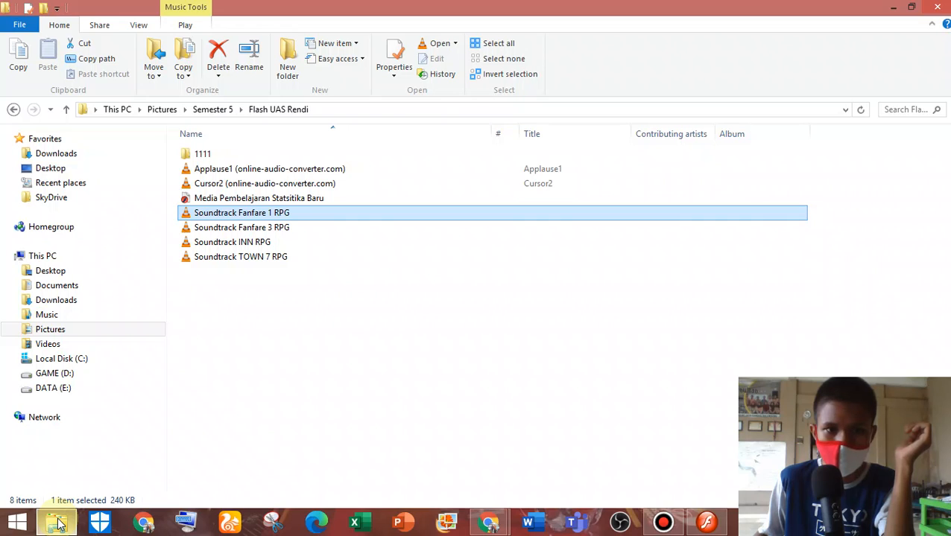
pyautogui.click(60, 524)
# Look through the library items for the imported Soundtrack Fanfare sound.
pyautogui.click(938, 232)
pyautogui.moveTo(937, 233)
pyautogui.mouseDown()
pyautogui.moveTo(936, 222)
pyautogui.moveTo(937, 239)
pyautogui.mouseUp()
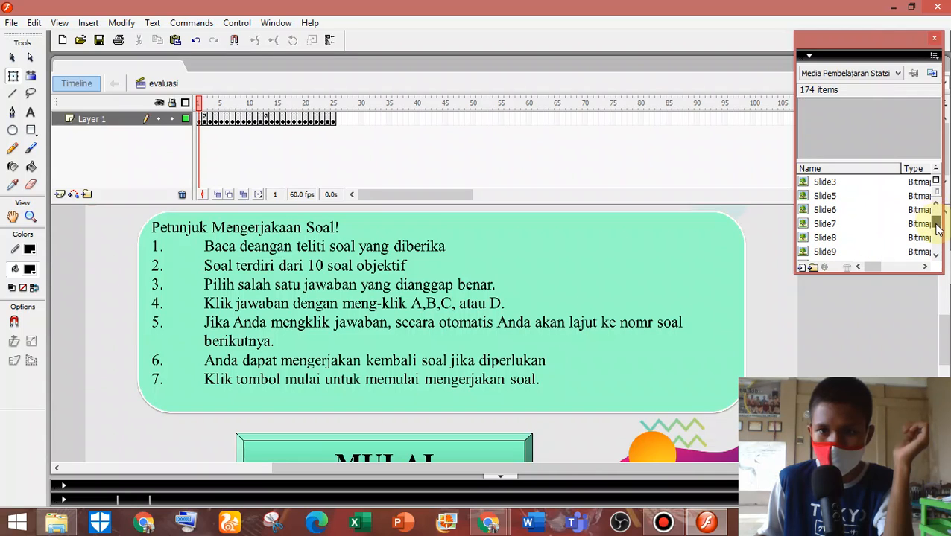
pyautogui.click(894, 224)
pyautogui.scroll(5, 894, 224)
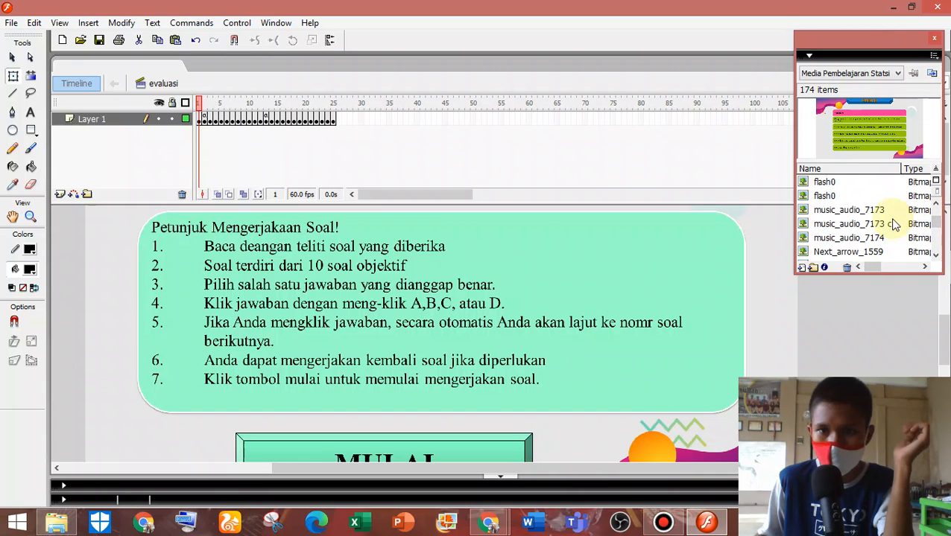
pyautogui.click(883, 238)
pyautogui.scroll(-3, 883, 238)
pyautogui.scroll(-2, 883, 240)
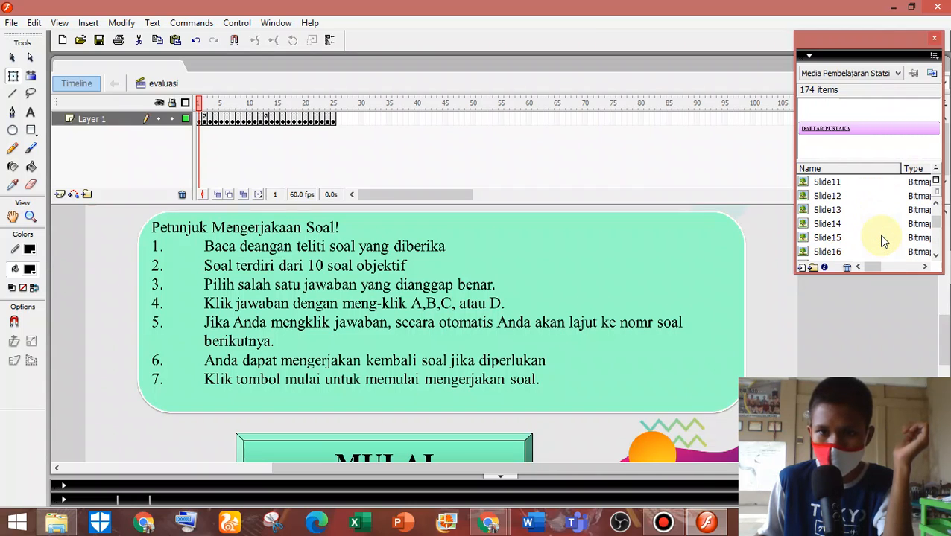
pyautogui.scroll(-2, 883, 240)
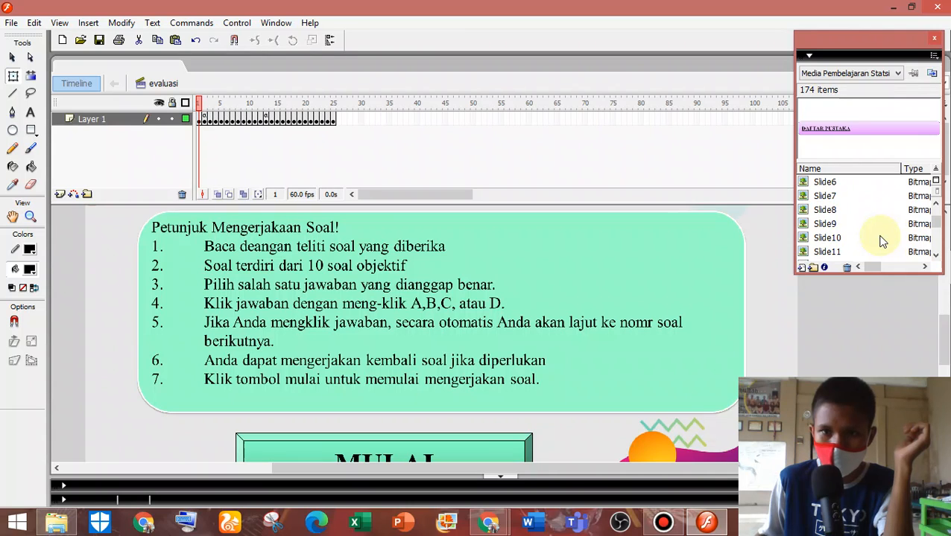
pyautogui.scroll(5, 881, 241)
pyautogui.scroll(1, 881, 240)
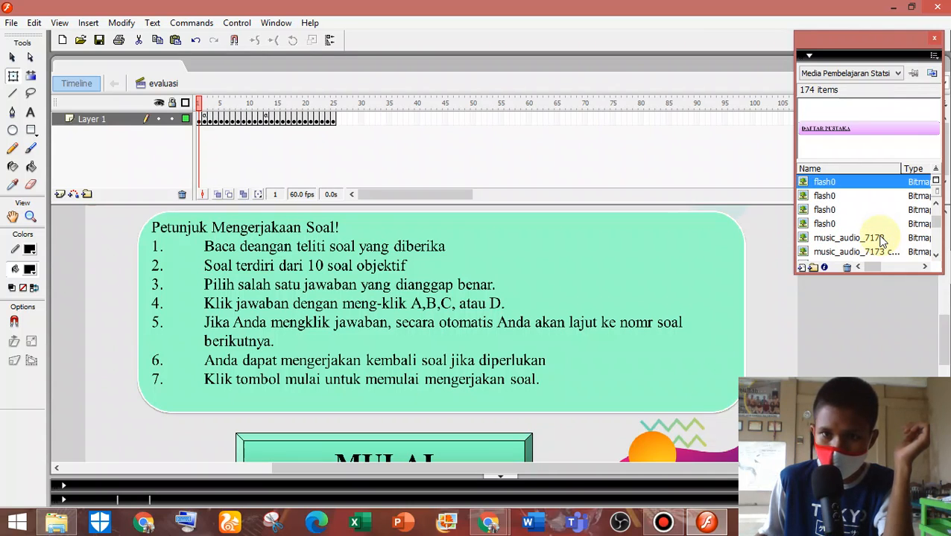
pyautogui.scroll(2, 882, 240)
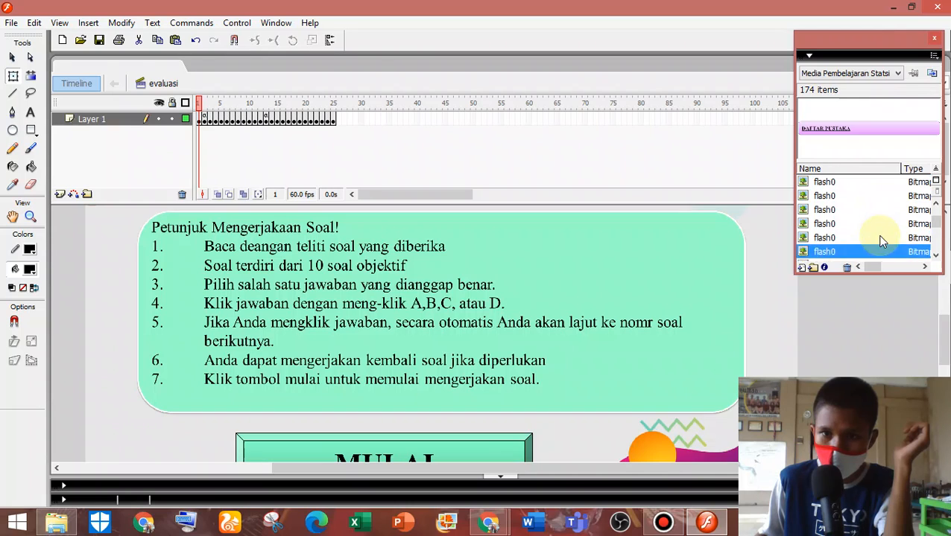
pyautogui.scroll(3, 883, 240)
pyautogui.scroll(-2, 895, 242)
pyautogui.scroll(-5, 896, 241)
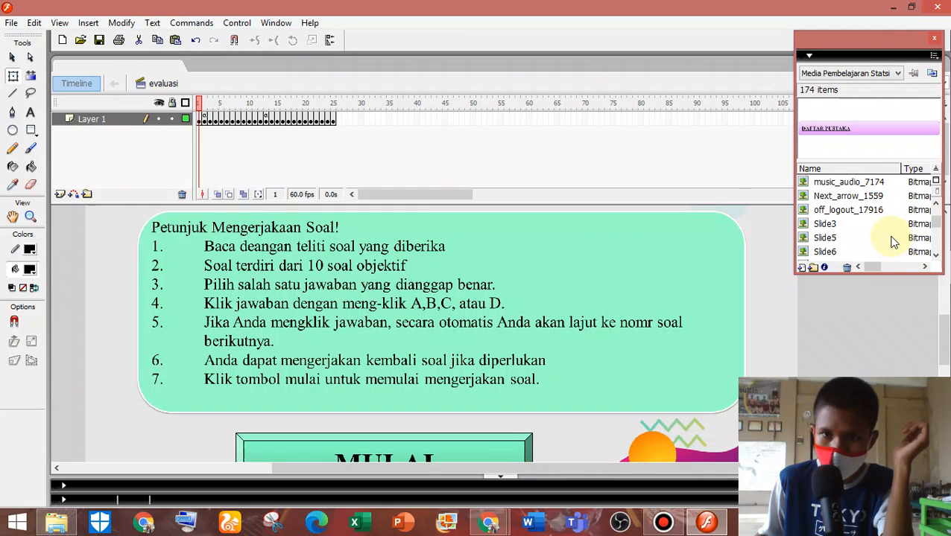
pyautogui.scroll(-10, 894, 241)
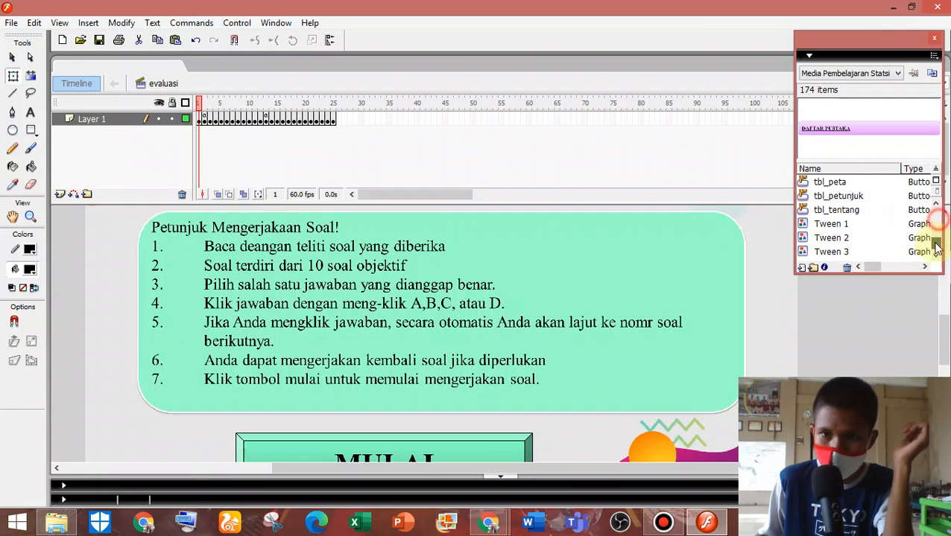
pyautogui.scroll(2, 928, 234)
pyautogui.scroll(2, 839, 223)
pyautogui.scroll(1, 842, 223)
pyautogui.scroll(1, 842, 224)
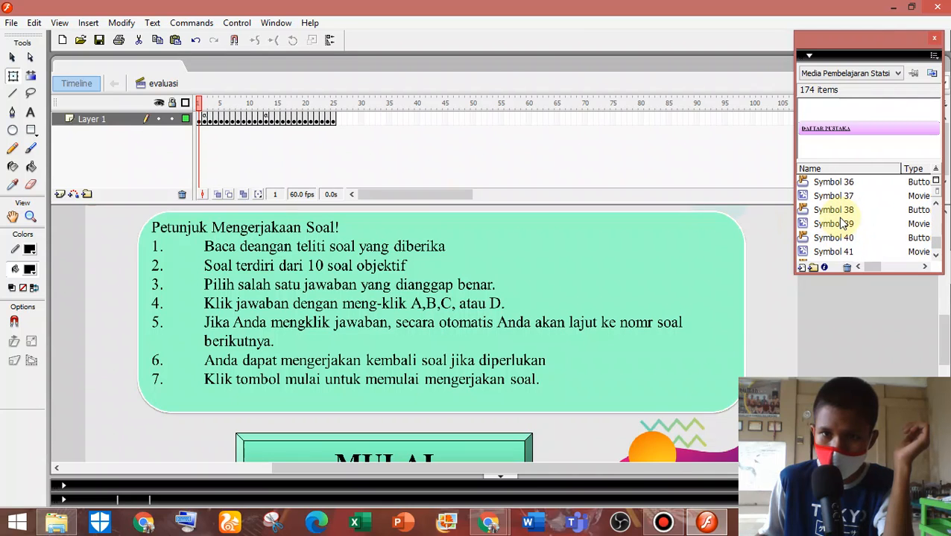
pyautogui.scroll(2, 842, 223)
pyautogui.scroll(2, 842, 223)
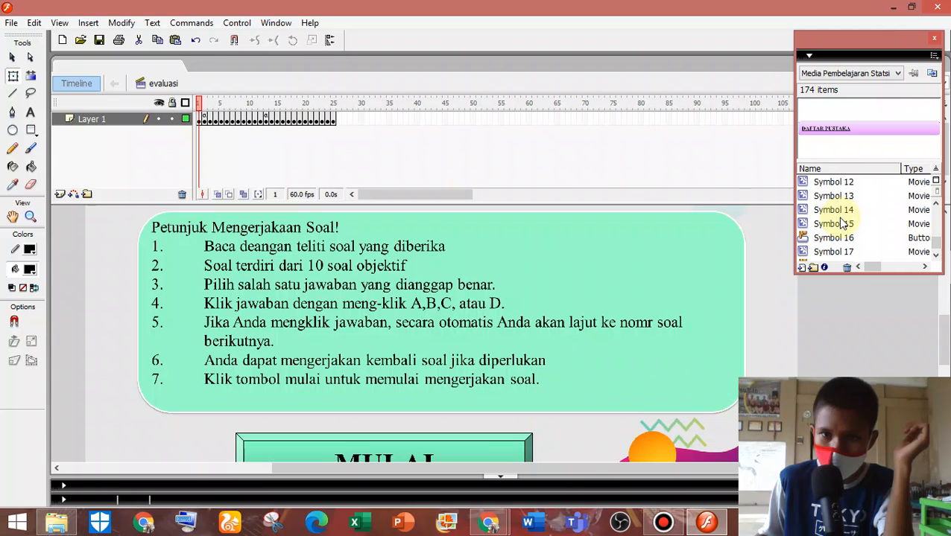
pyautogui.scroll(1, 842, 224)
# Play the imported Soundtrack Fanfare sound in the library preview, stop it, and keep it selected.
pyautogui.click(856, 196)
pyautogui.click(934, 107)
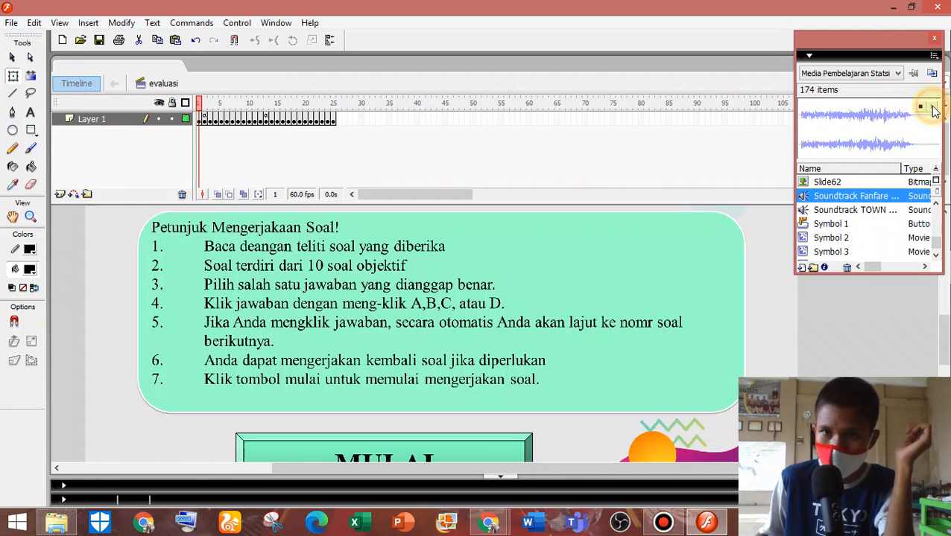
pyautogui.click(934, 107)
pyautogui.click(921, 107)
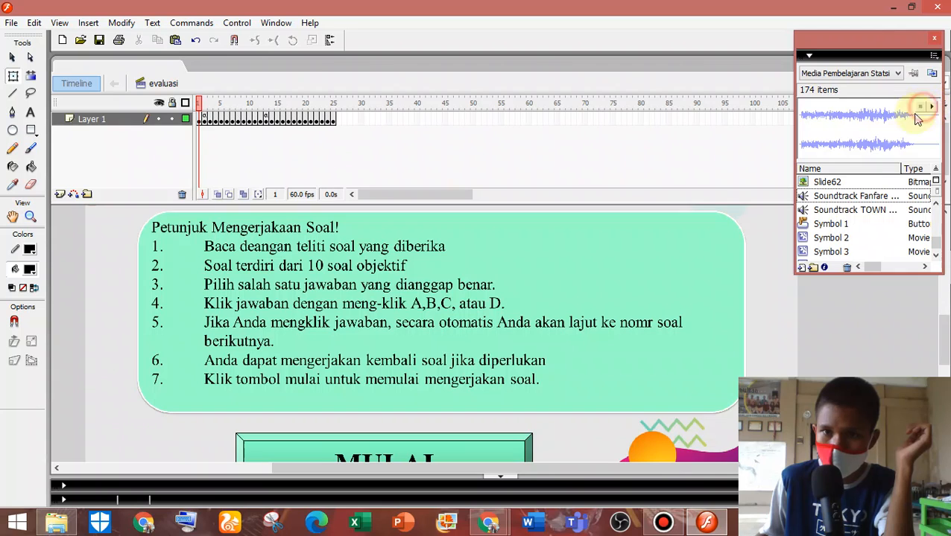
pyautogui.click(875, 196)
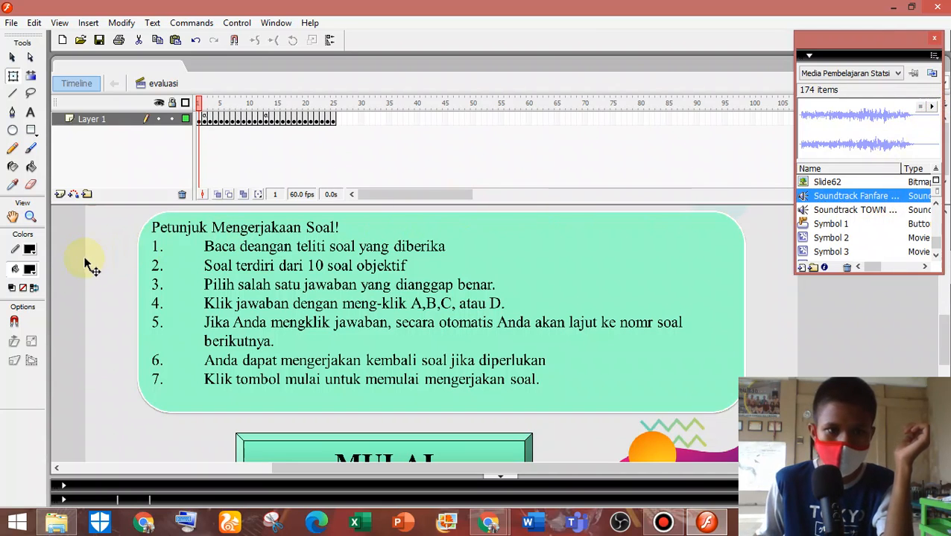
# Add a stop(); action from the Timeline Control functions to frame 1 of Layer 1 in the evaluasi scene.
pyautogui.click(204, 119)
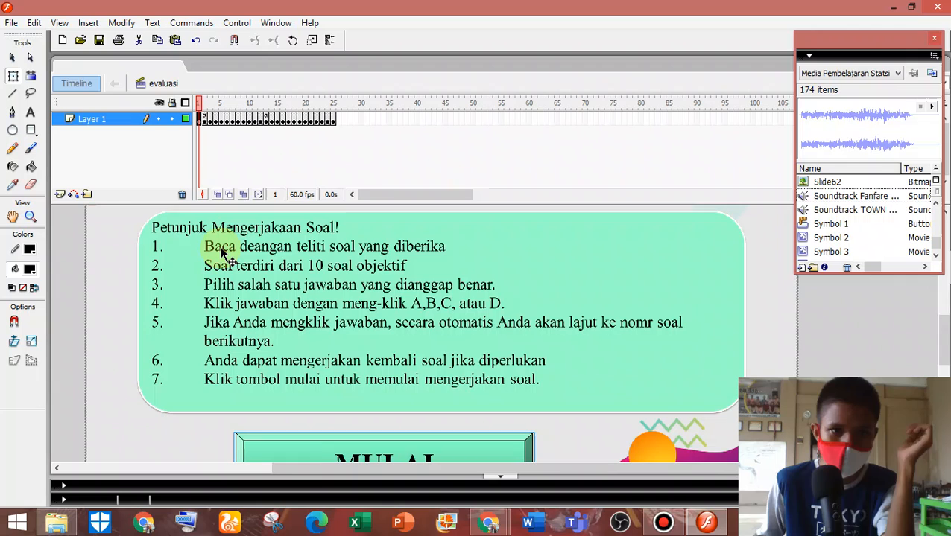
pyautogui.press('F9')
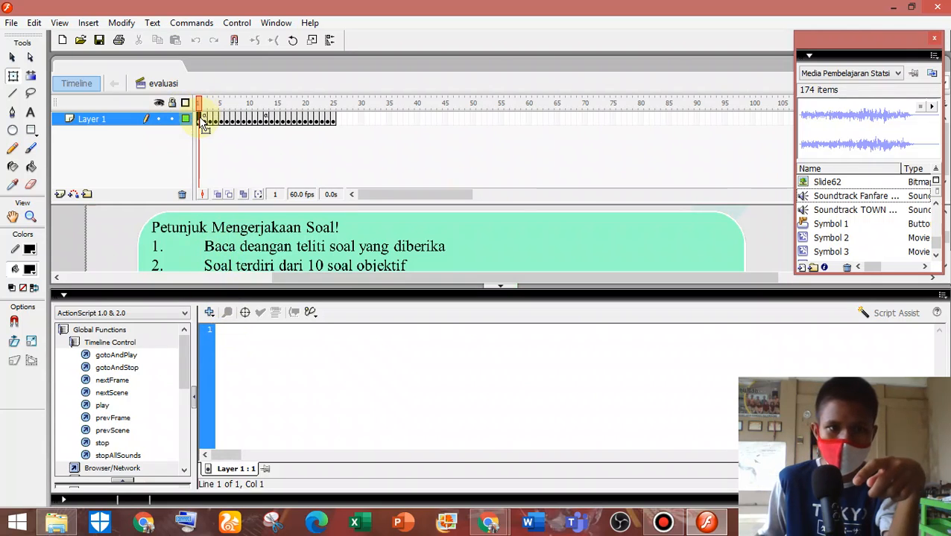
pyautogui.click(208, 313)
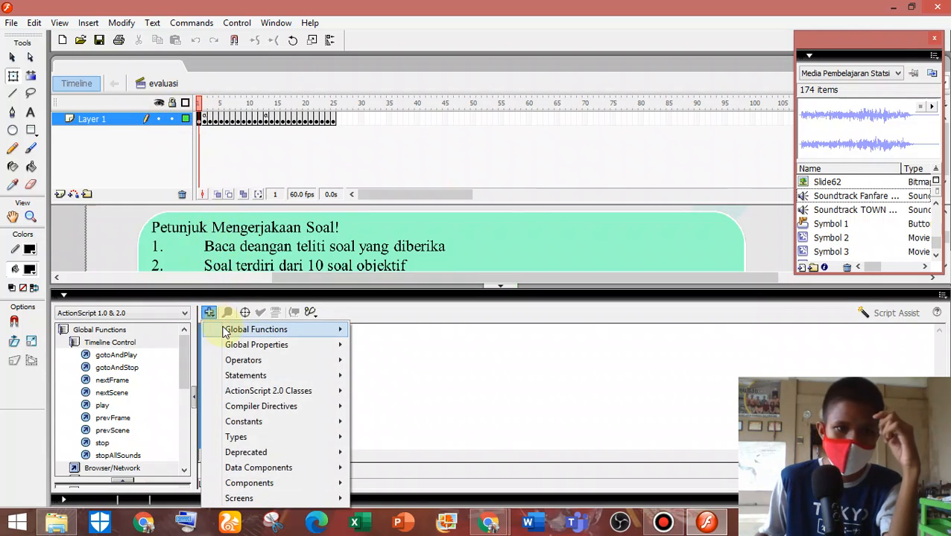
pyautogui.click(104, 445)
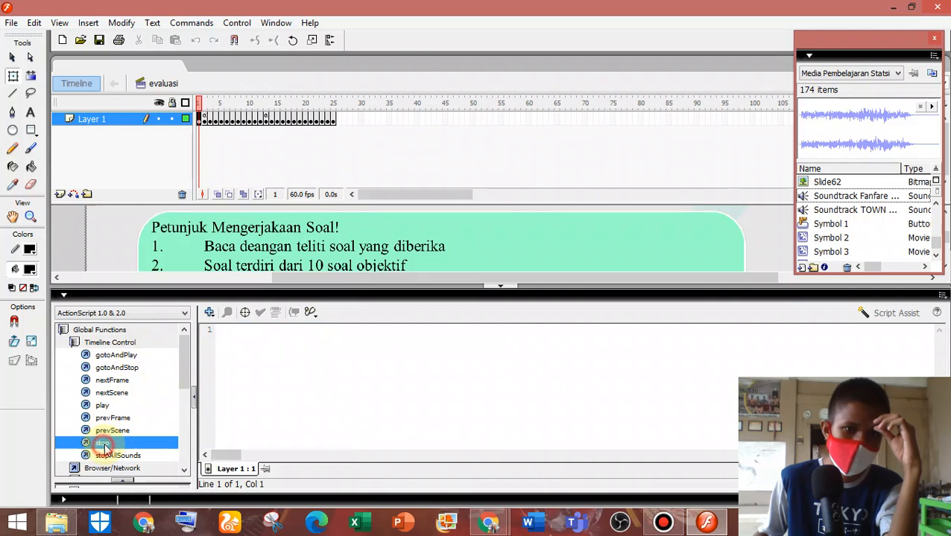
pyautogui.click(209, 312)
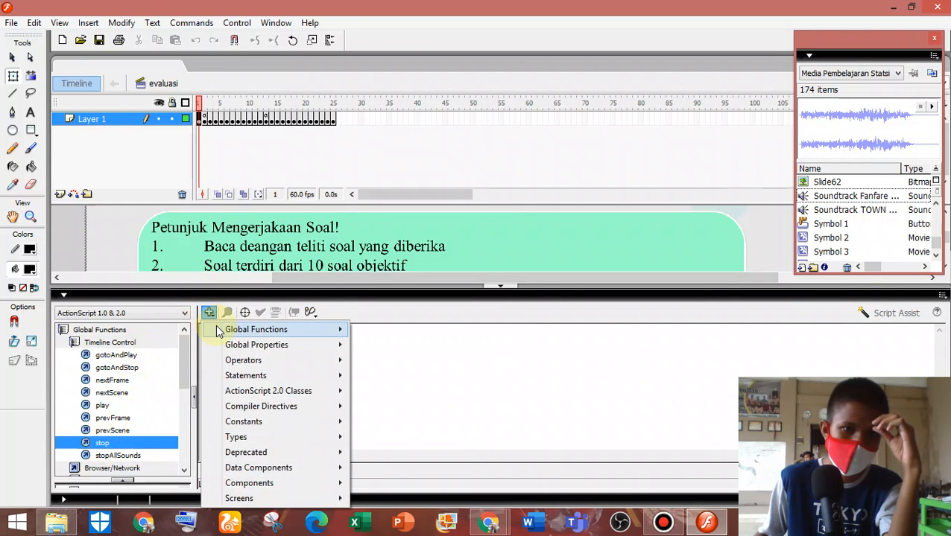
pyautogui.moveTo(235, 330)
pyautogui.moveTo(393, 329)
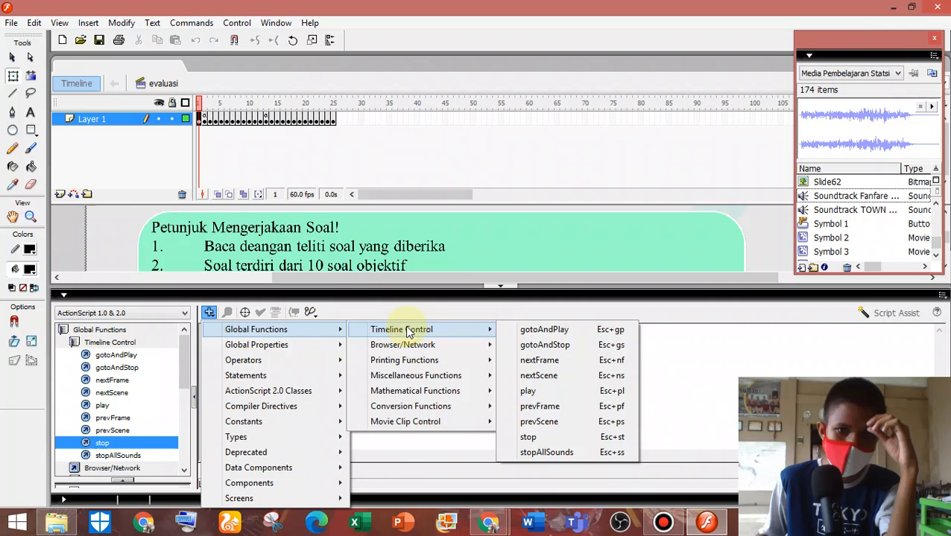
pyautogui.click(565, 437)
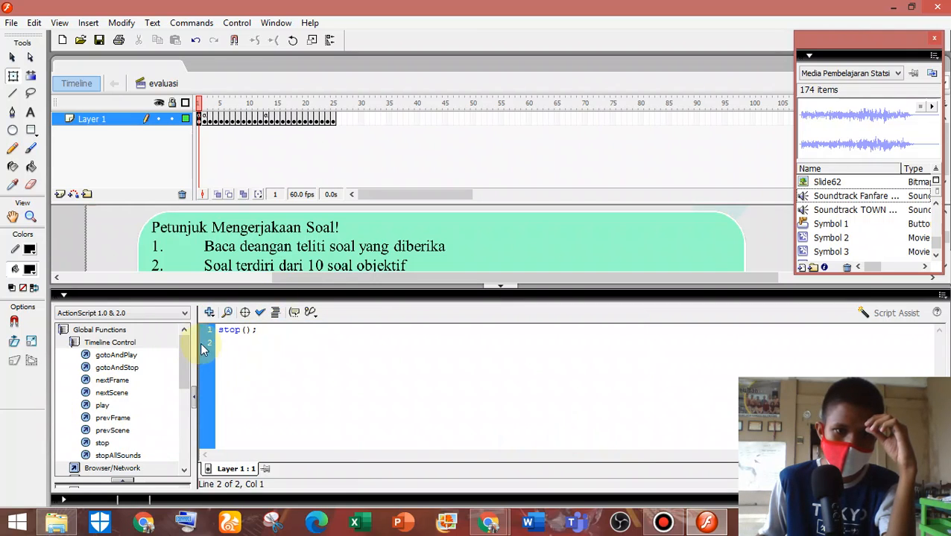
# Add a stopAllSounds() action below stop() in the script of frame 1 of the evaluasi scene.
pyautogui.click(211, 313)
pyautogui.moveTo(223, 329)
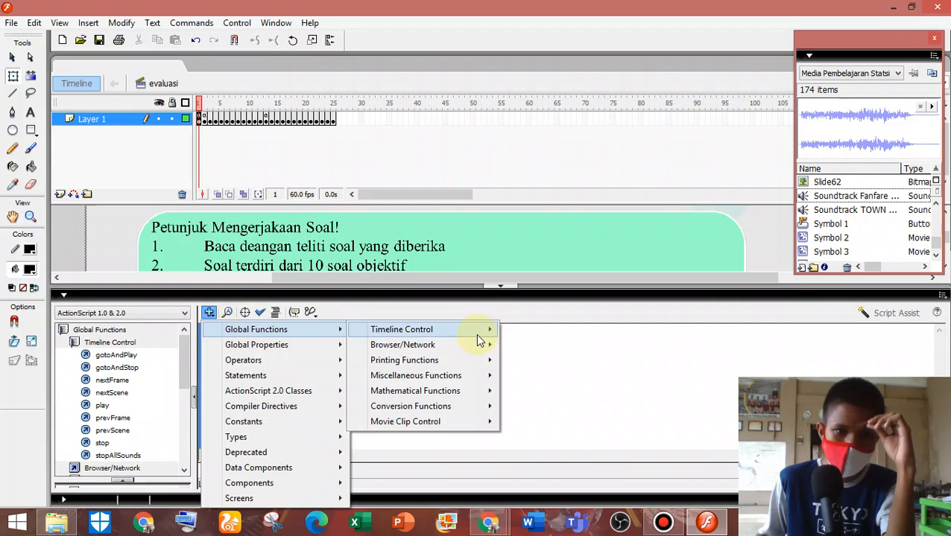
pyautogui.moveTo(478, 339)
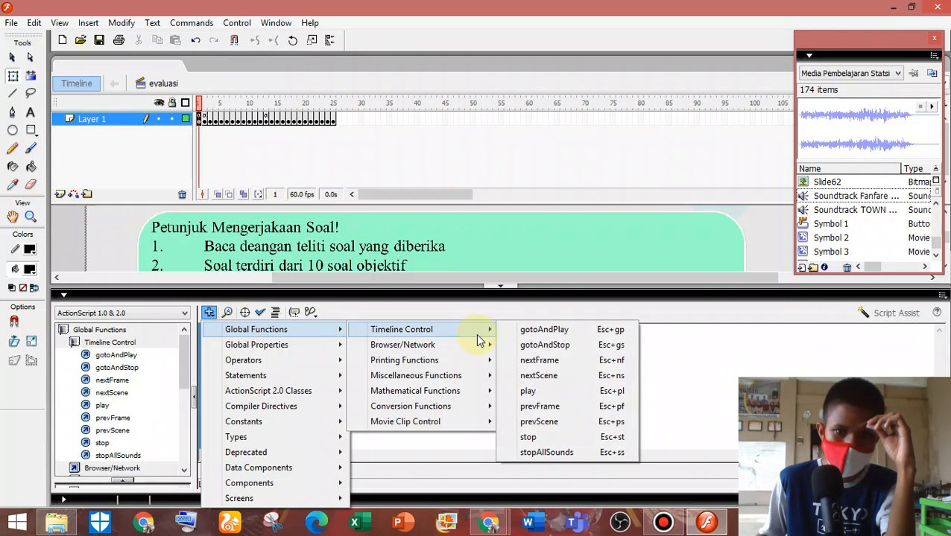
pyautogui.click(570, 452)
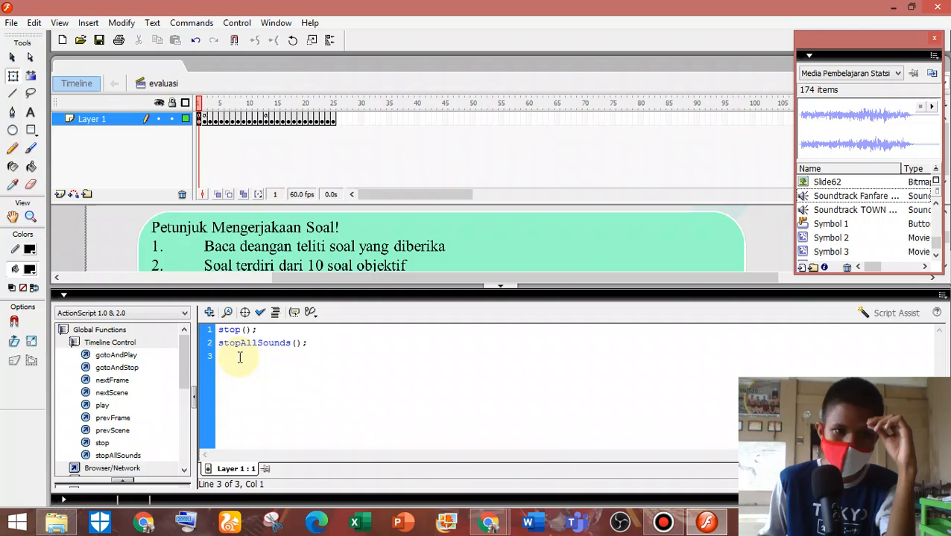
pyautogui.click(108, 296)
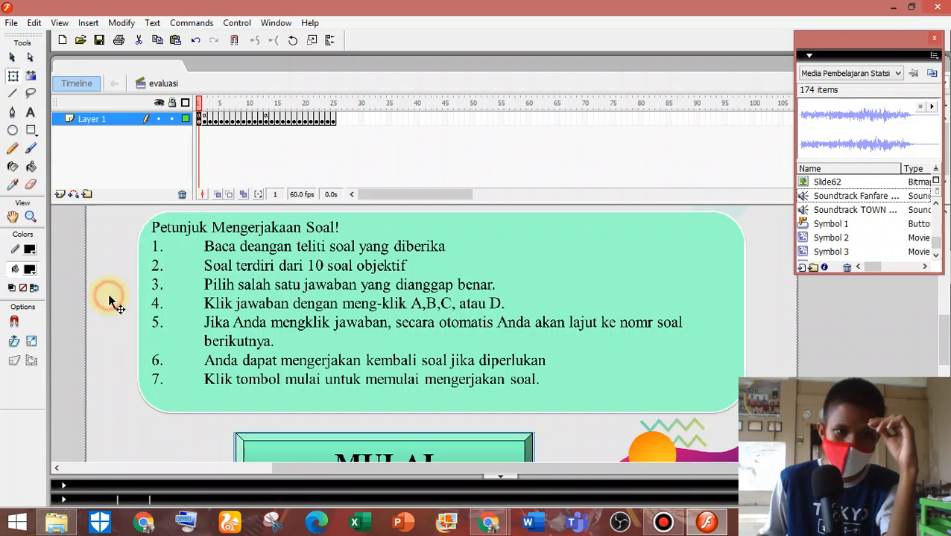
# Assign the sound Soundtrack Fanfare 1 RPG to frame 1 of Layer 1 in the evaluasi scene.
pyautogui.click(68, 281)
pyautogui.click(201, 119)
pyautogui.click(89, 499)
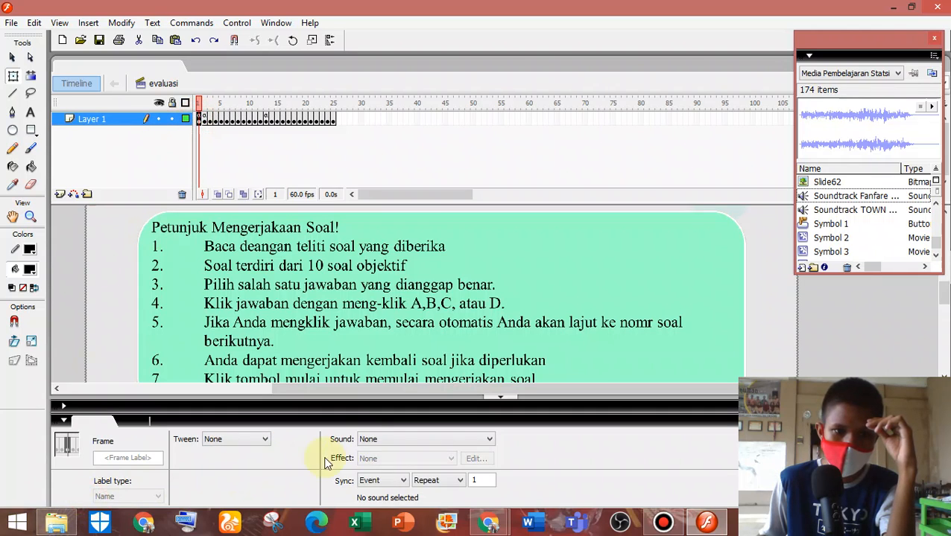
pyautogui.click(379, 443)
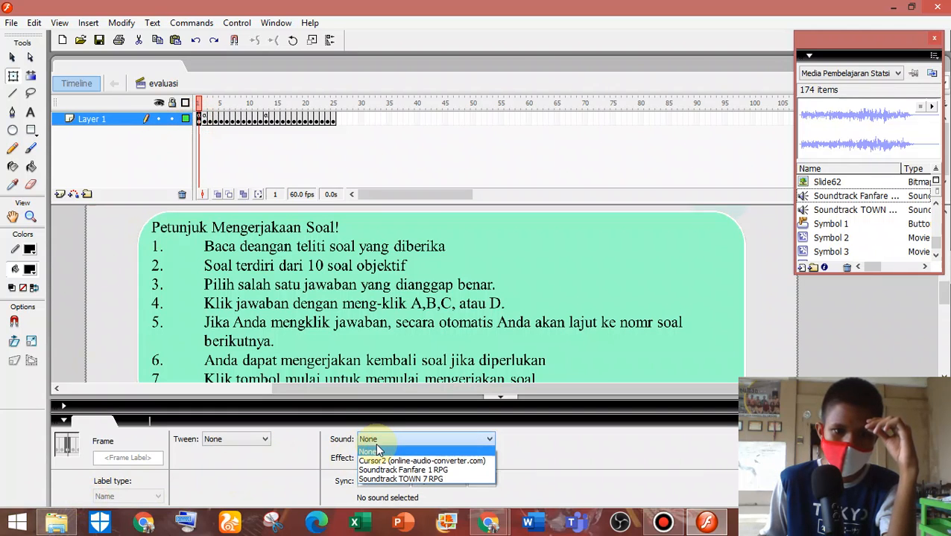
pyautogui.click(431, 470)
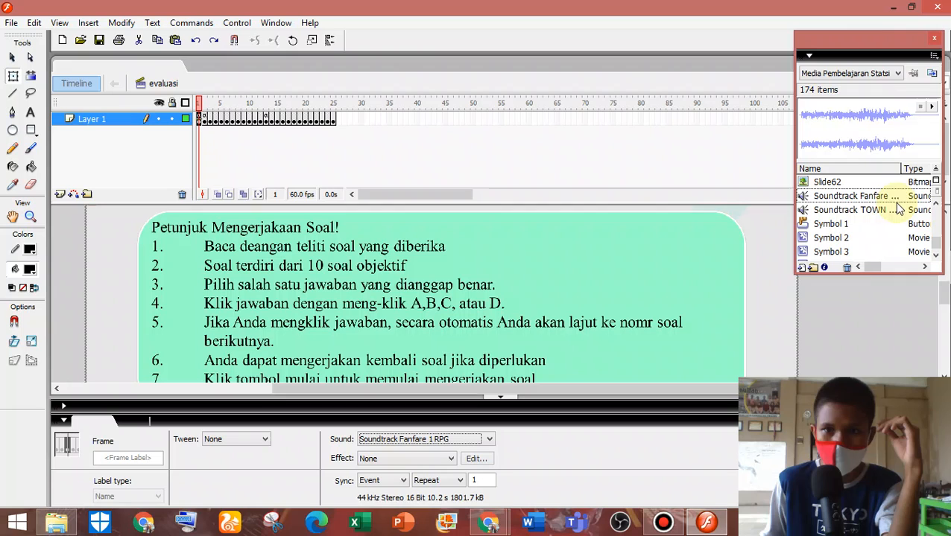
pyautogui.click(901, 201)
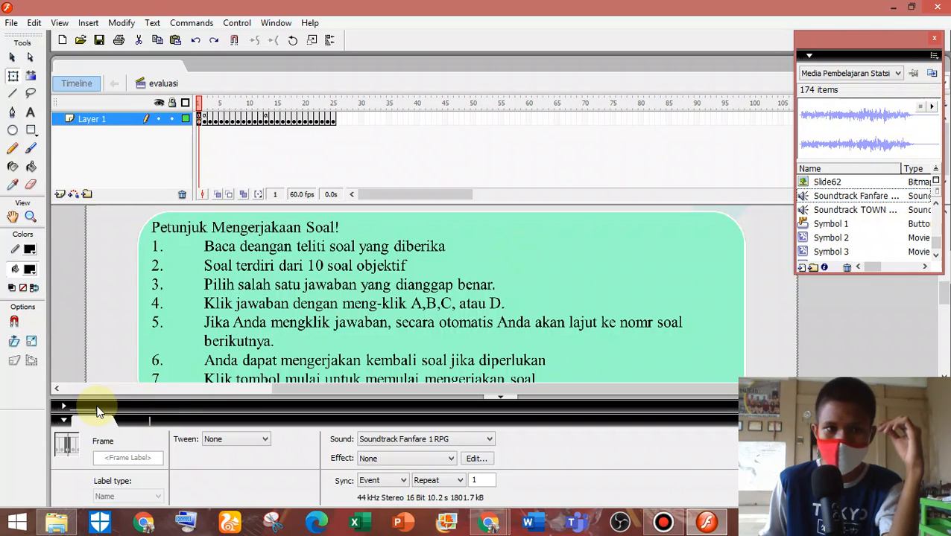
pyautogui.click(67, 405)
pyautogui.click(88, 216)
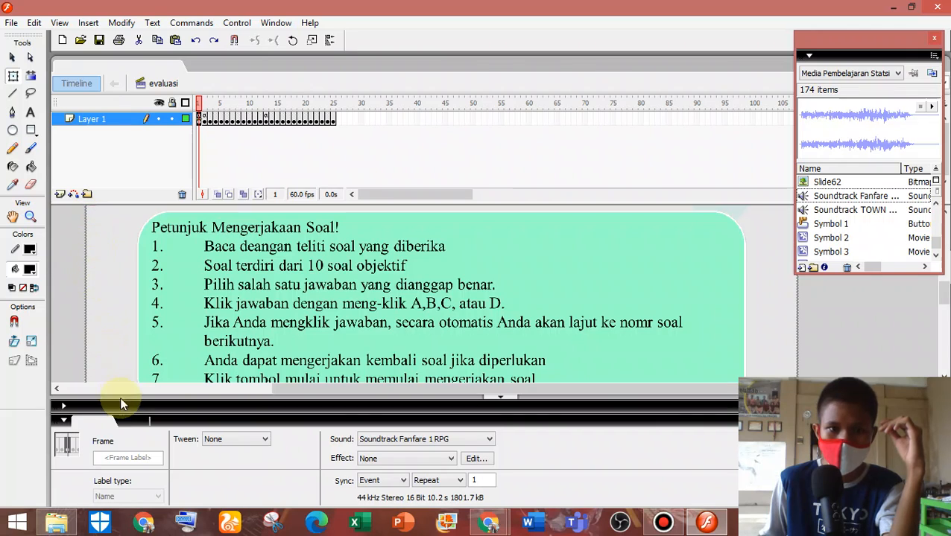
pyautogui.click(67, 421)
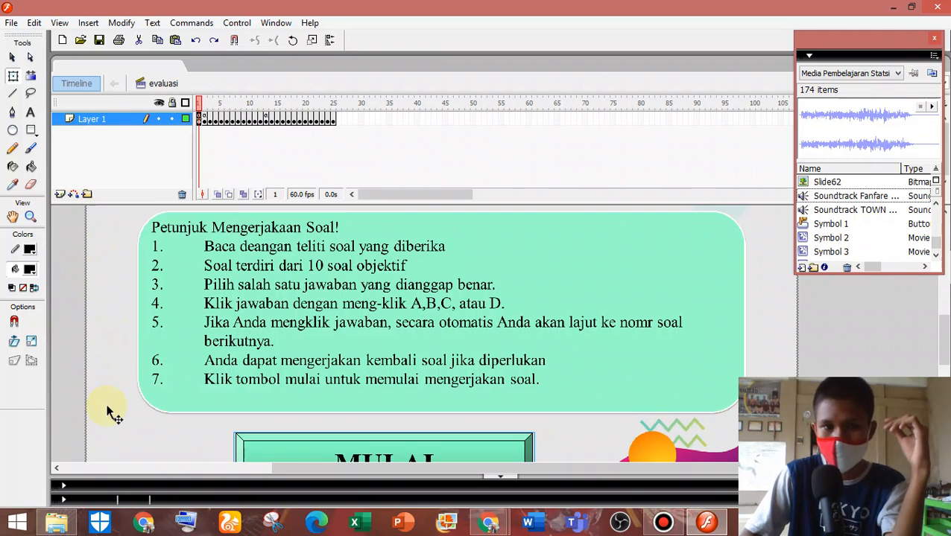
# Test the movie by toggling the music on the RUMAH page, opening EVALUASI and starting the quiz with MULAI.
pyautogui.hotkey('ctrl', 'Return')
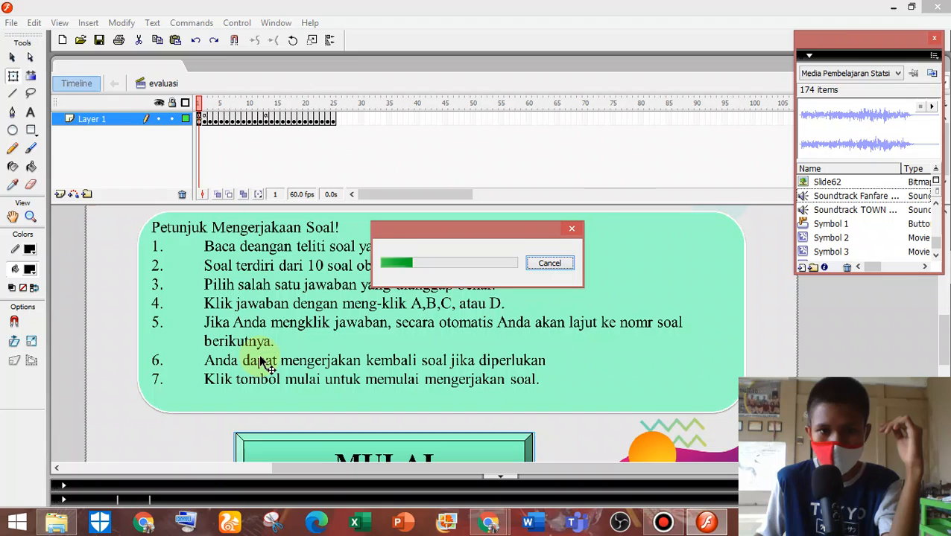
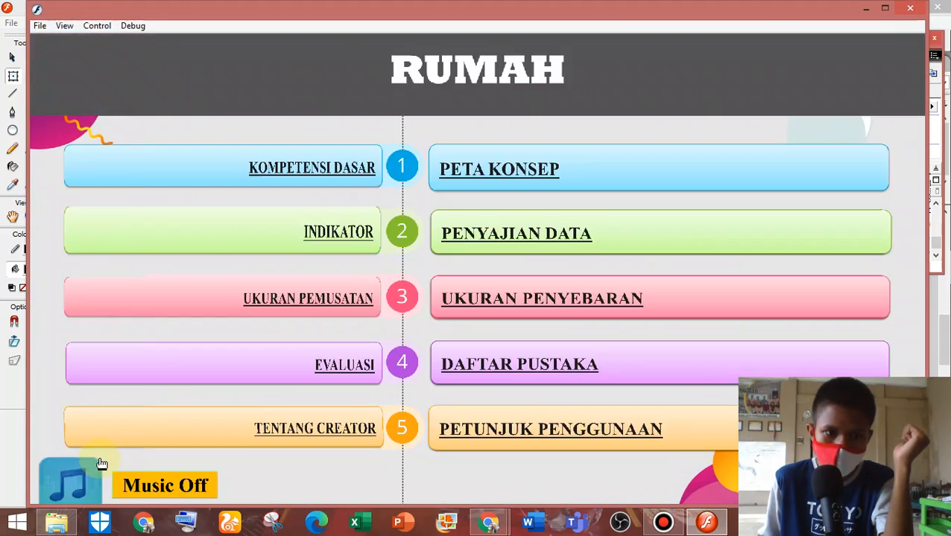
pyautogui.click(102, 464)
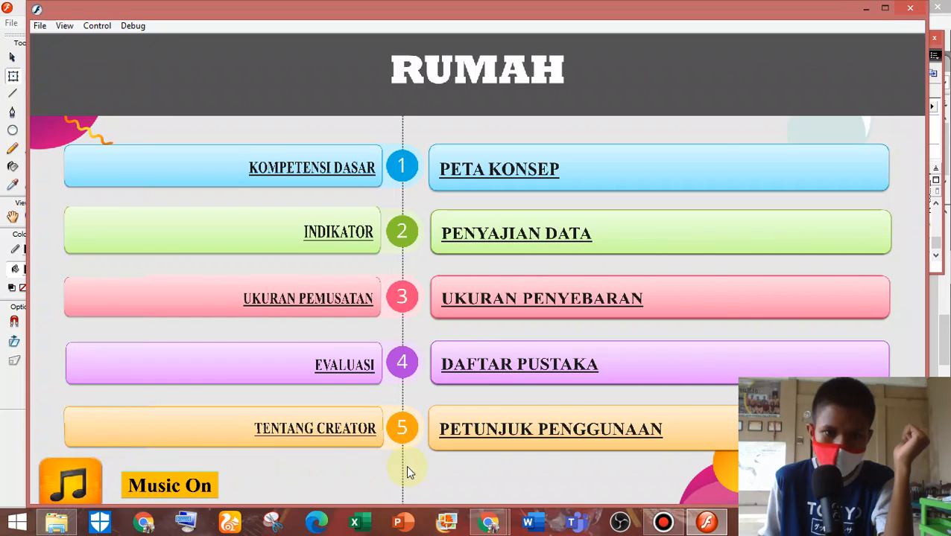
pyautogui.click(345, 374)
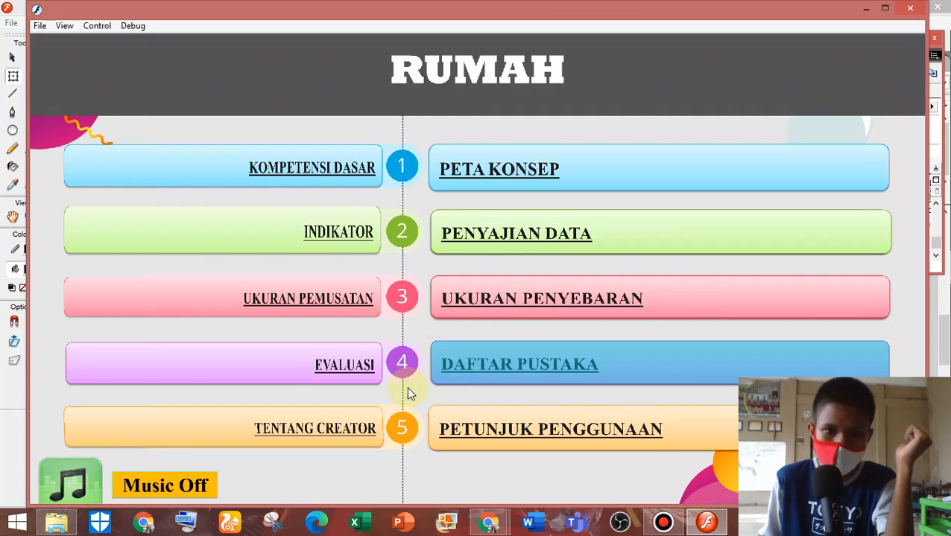
pyautogui.click(302, 375)
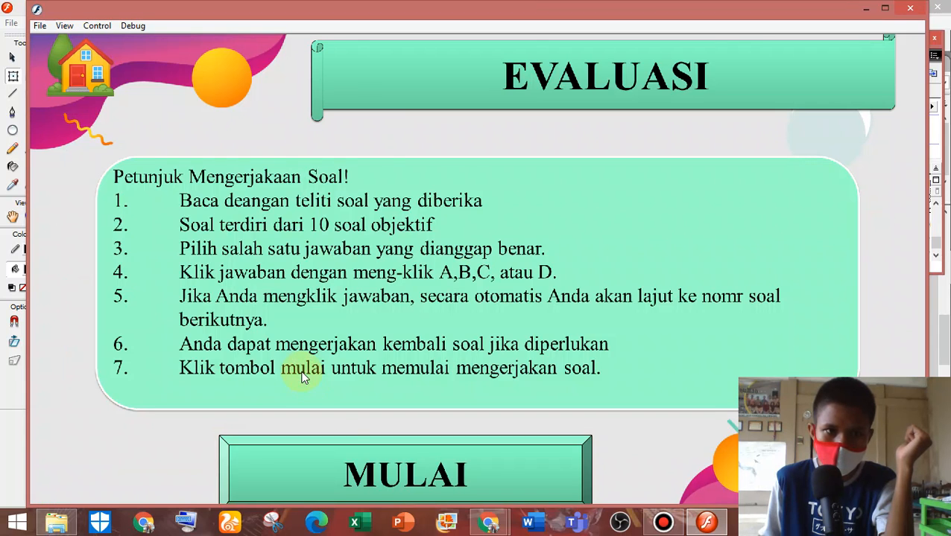
pyautogui.click(348, 450)
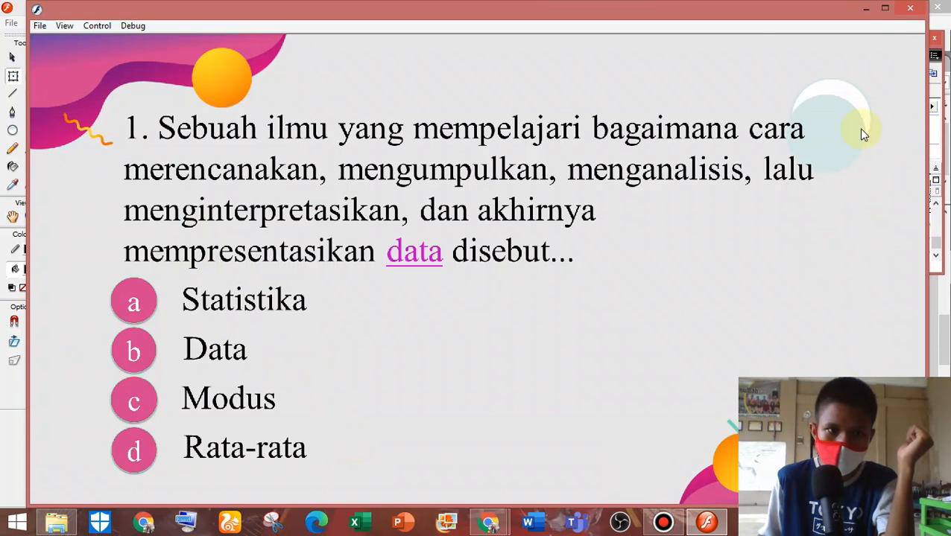
pyautogui.click(916, 9)
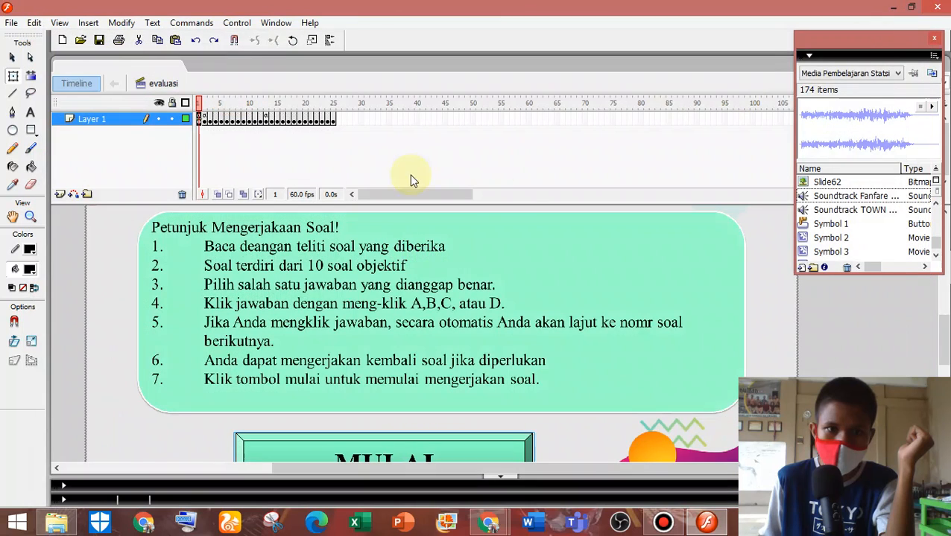
# Check the sound setting and script of frame 1, and examine the instructions and MULAI button on its stage.
pyautogui.click(104, 502)
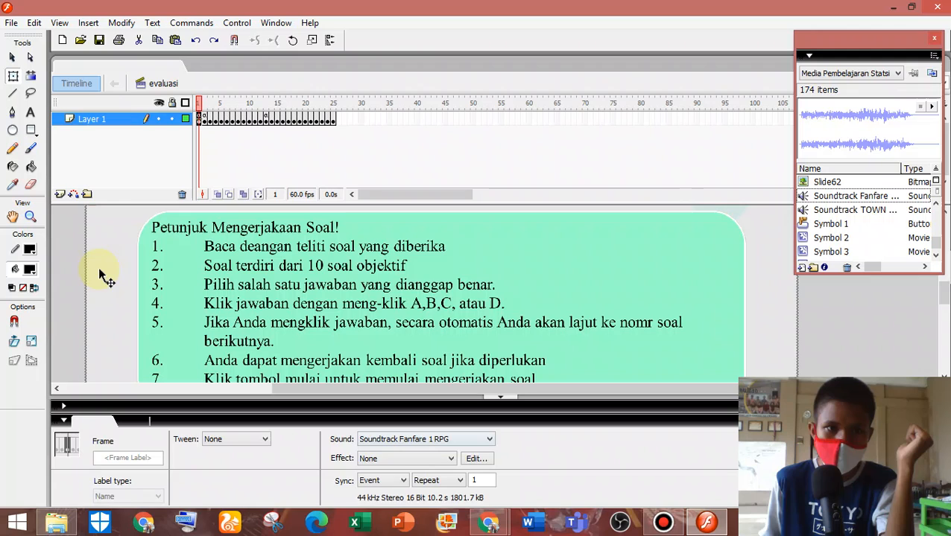
pyautogui.click(63, 278)
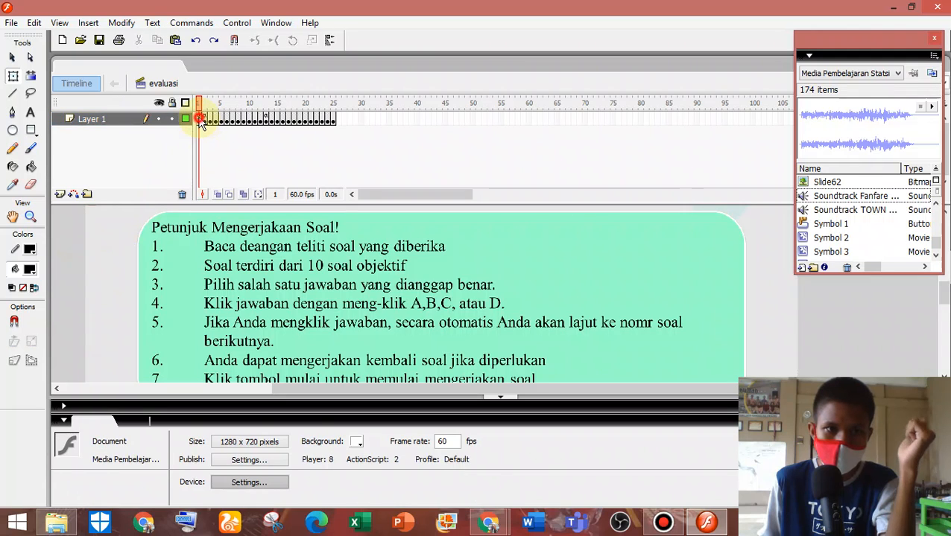
pyautogui.click(201, 119)
pyautogui.press('F9')
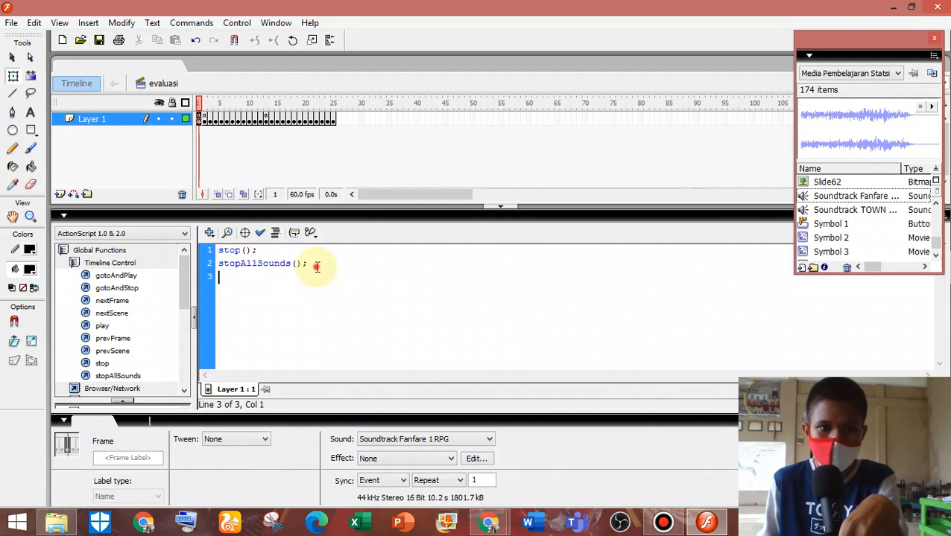
pyautogui.moveTo(312, 264); pyautogui.dragTo(217, 263)
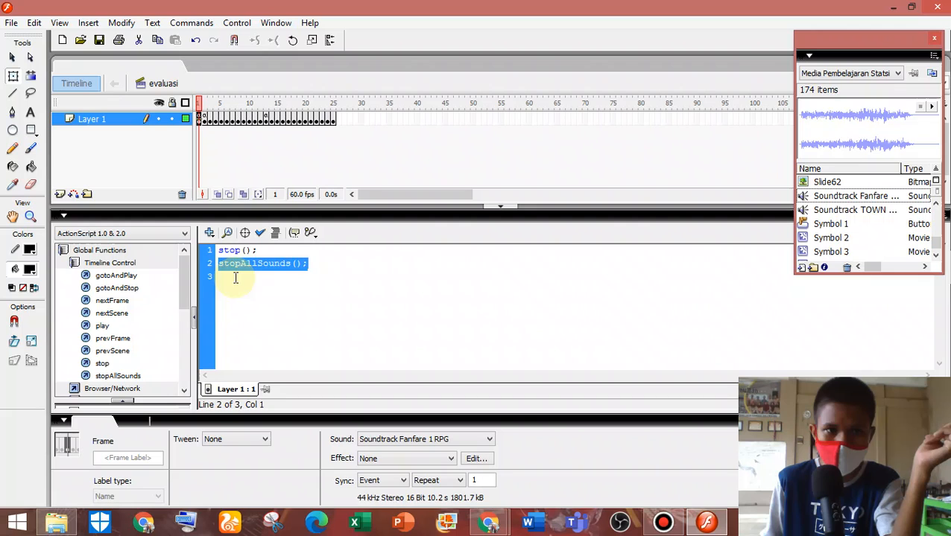
pyautogui.click(287, 295)
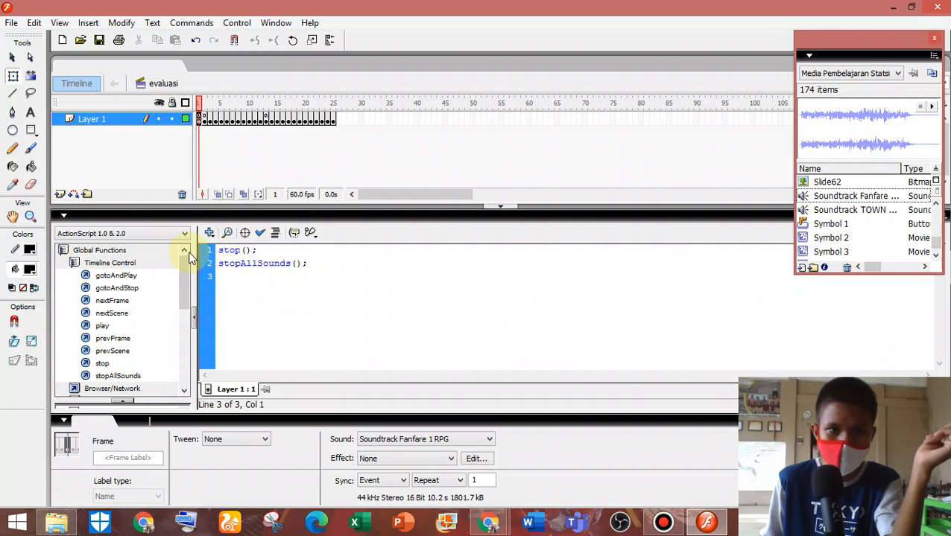
pyautogui.click(95, 215)
pyautogui.click(80, 277)
pyautogui.scroll(-5, 134, 283)
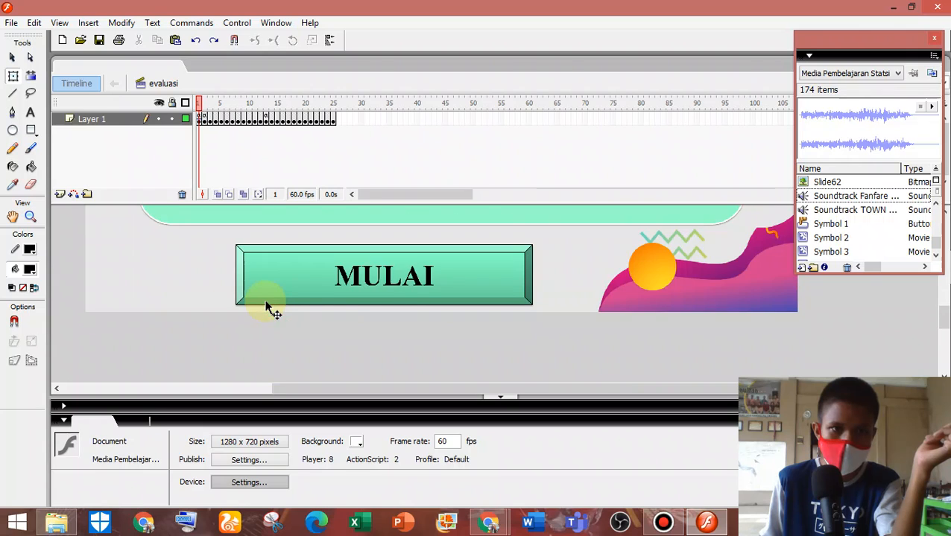
pyautogui.scroll(5, 269, 306)
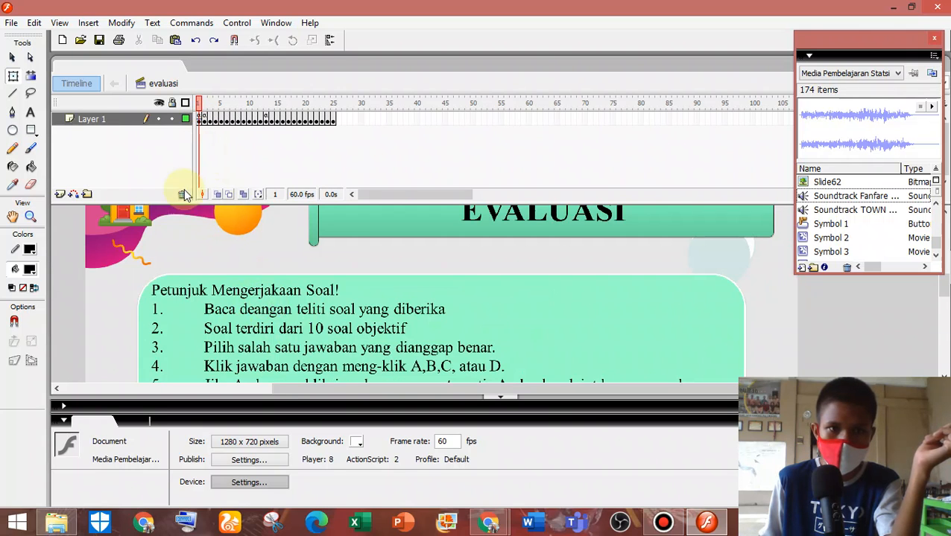
pyautogui.scroll(-5, 191, 299)
pyautogui.scroll(3, 197, 303)
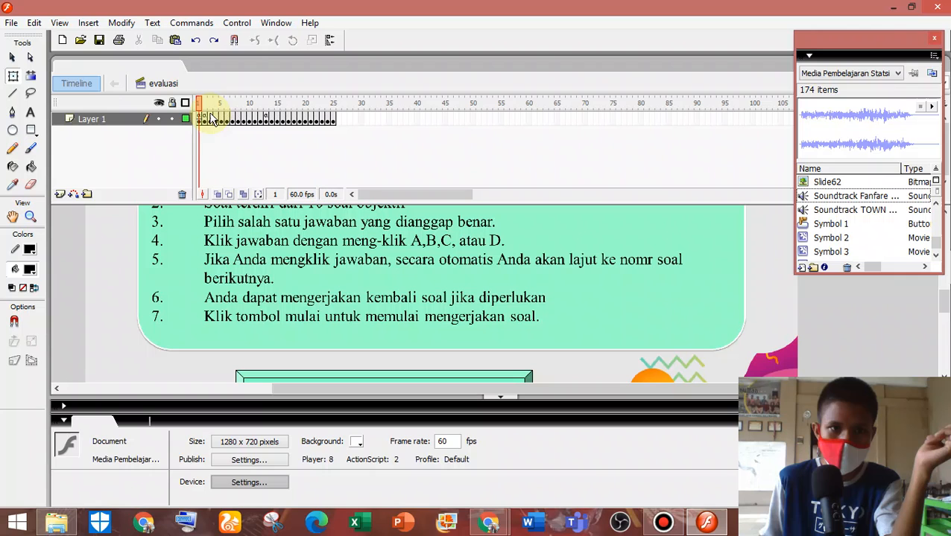
# Delete the entire script of frame 1 and set that frame's sound to None.
pyautogui.click(204, 125)
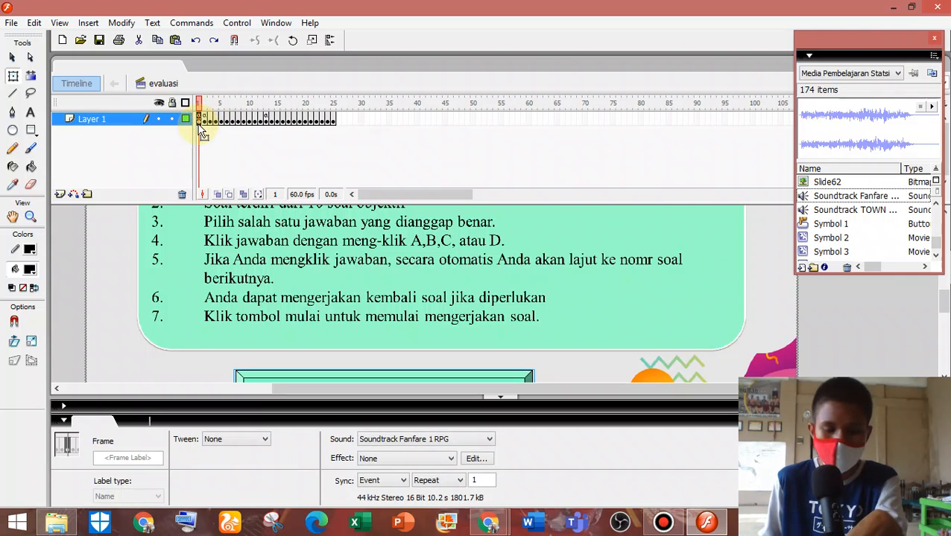
pyautogui.press('F9')
pyautogui.moveTo(244, 283); pyautogui.dragTo(205, 243)
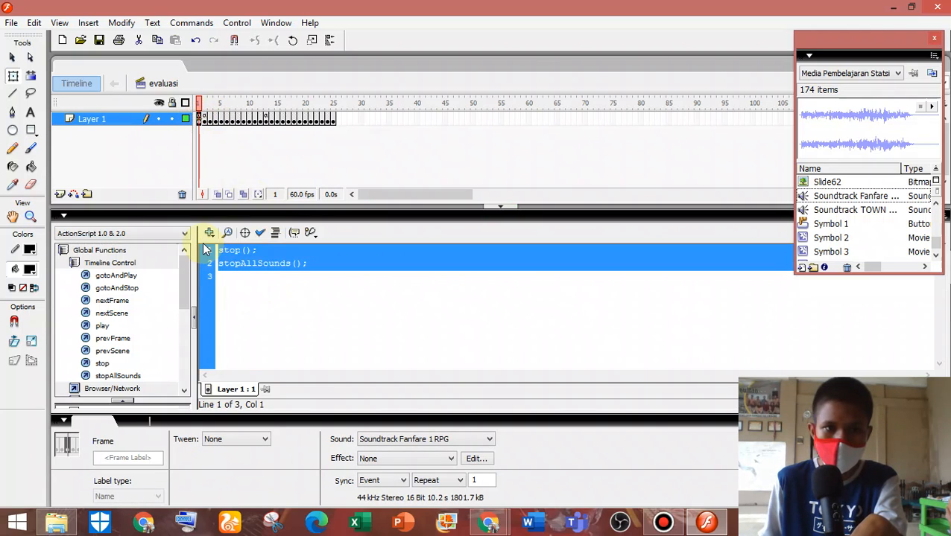
pyautogui.press('Delete')
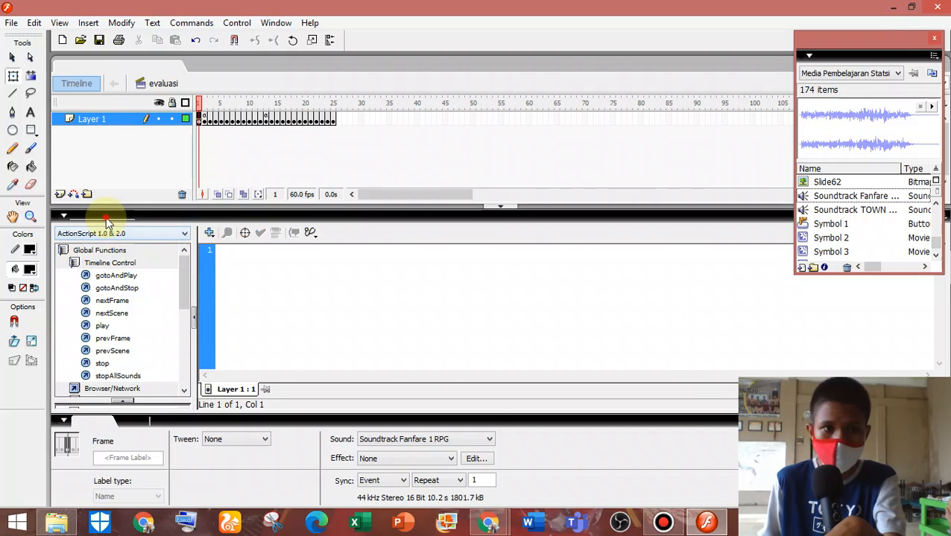
pyautogui.click(106, 216)
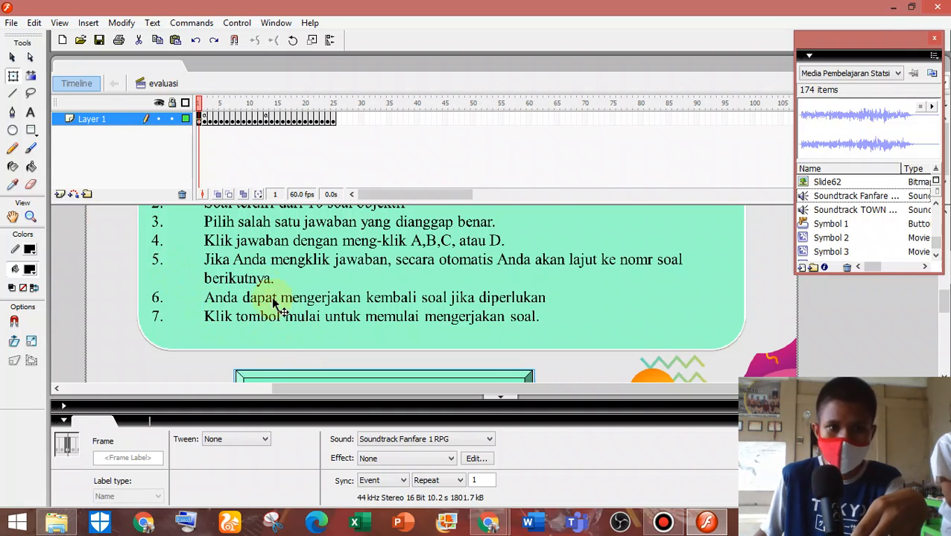
pyautogui.click(407, 441)
pyautogui.click(387, 449)
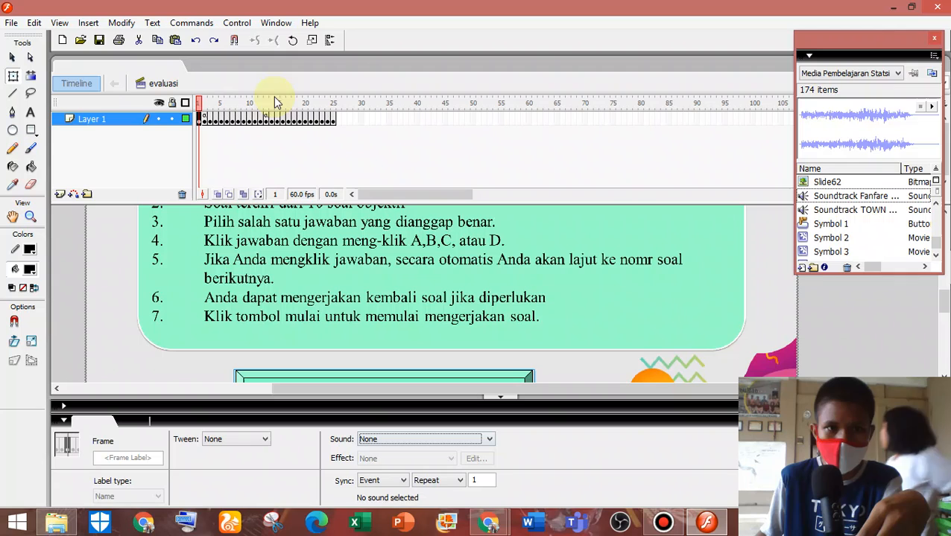
# Examine frames 12 and 13, covering the LIHAT HASIL EVALUASI button and the results page, and select frame 13.
pyautogui.click(266, 120)
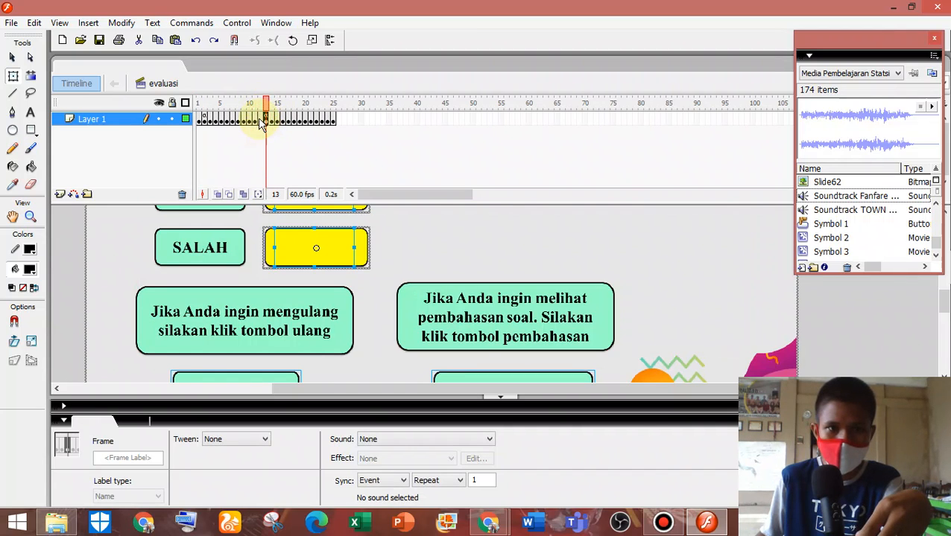
pyautogui.click(260, 119)
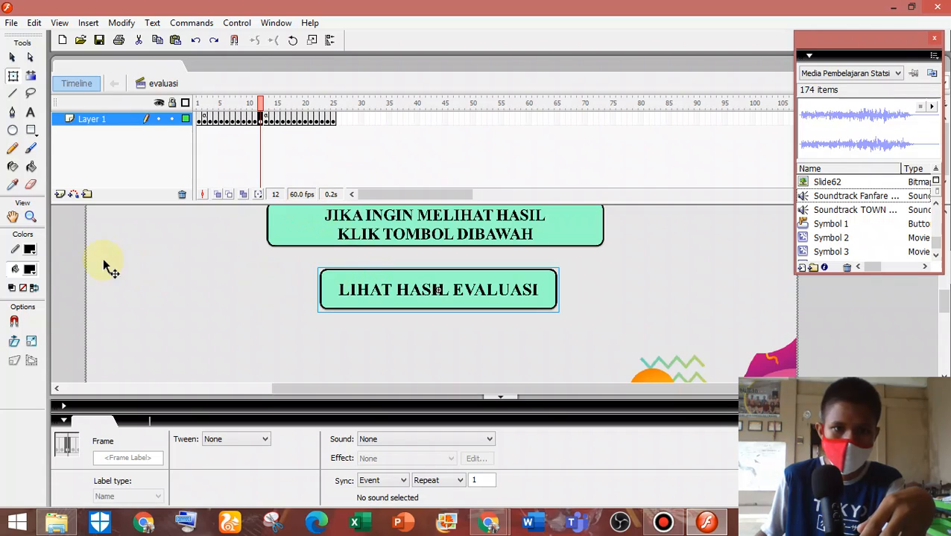
pyautogui.click(71, 265)
pyautogui.click(373, 292)
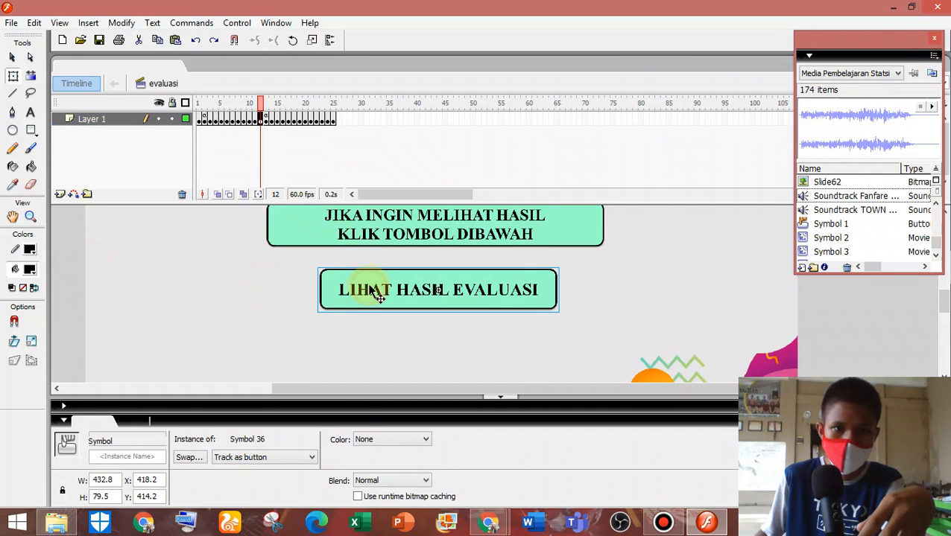
pyautogui.click(262, 121)
pyautogui.click(266, 121)
pyautogui.click(65, 239)
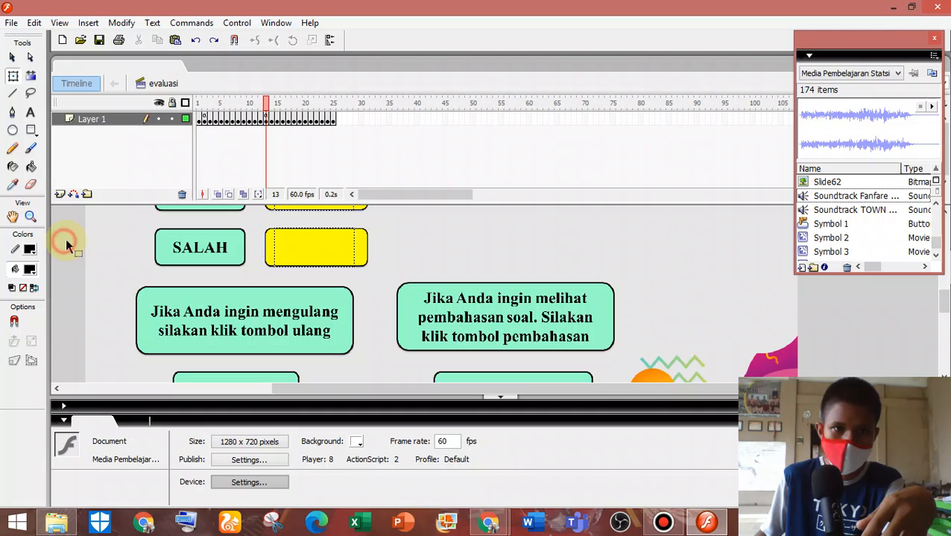
pyautogui.click(268, 120)
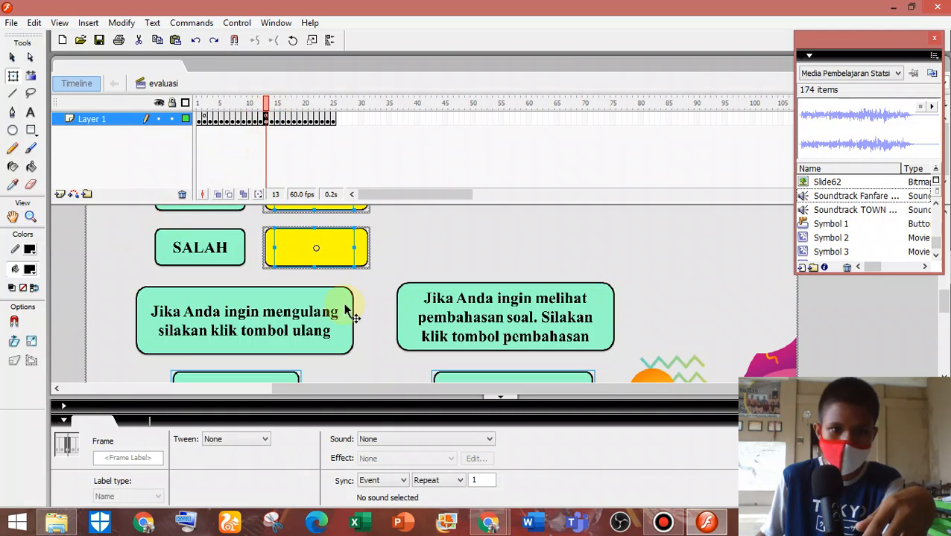
# Switch to the Flash UAS Rendi folder and preview the Applause1 and Soundtrack Fanfare 1 RPG audio files.
pyautogui.click(406, 440)
pyautogui.click(404, 443)
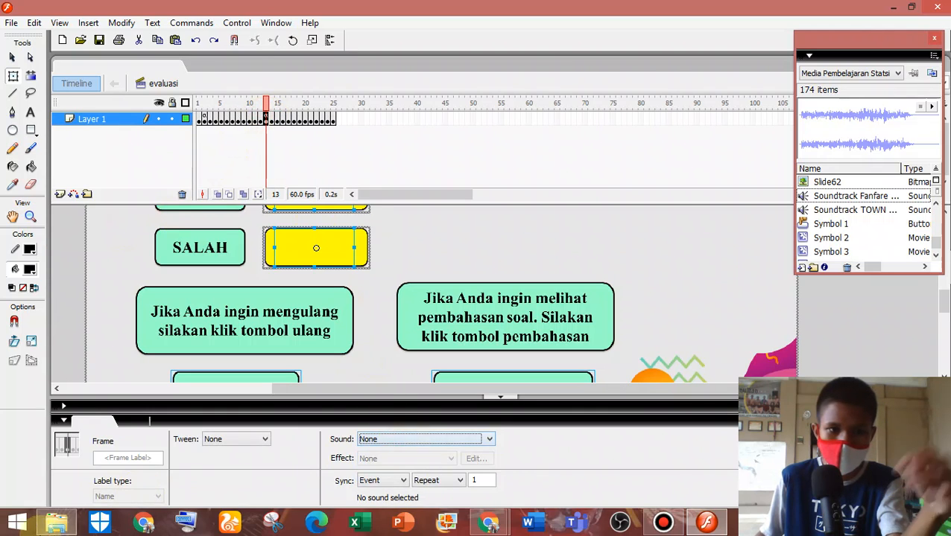
pyautogui.click(56, 522)
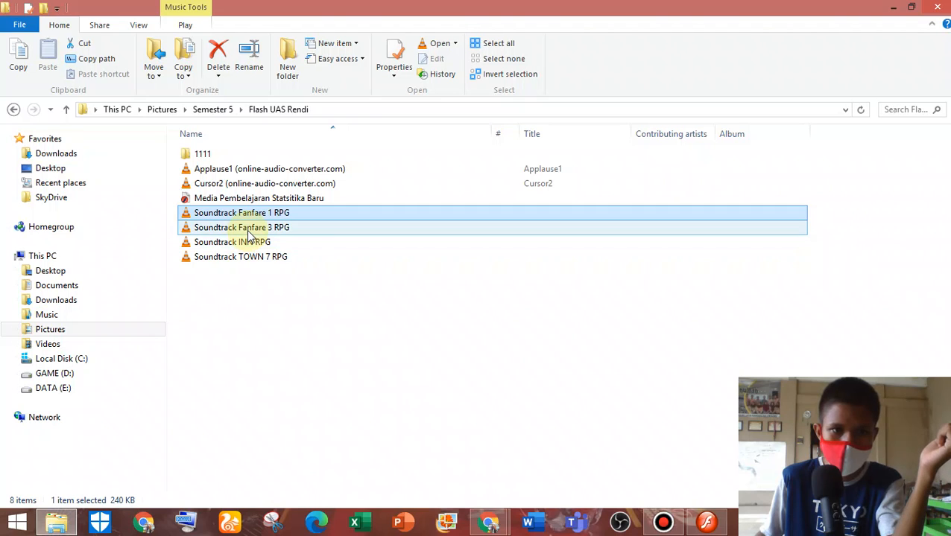
pyautogui.click(275, 170)
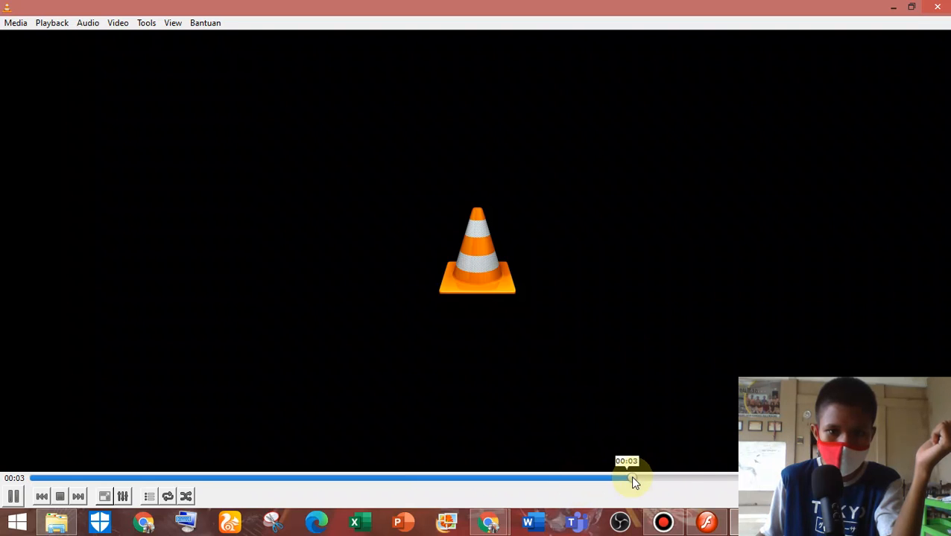
pyautogui.click(937, 7)
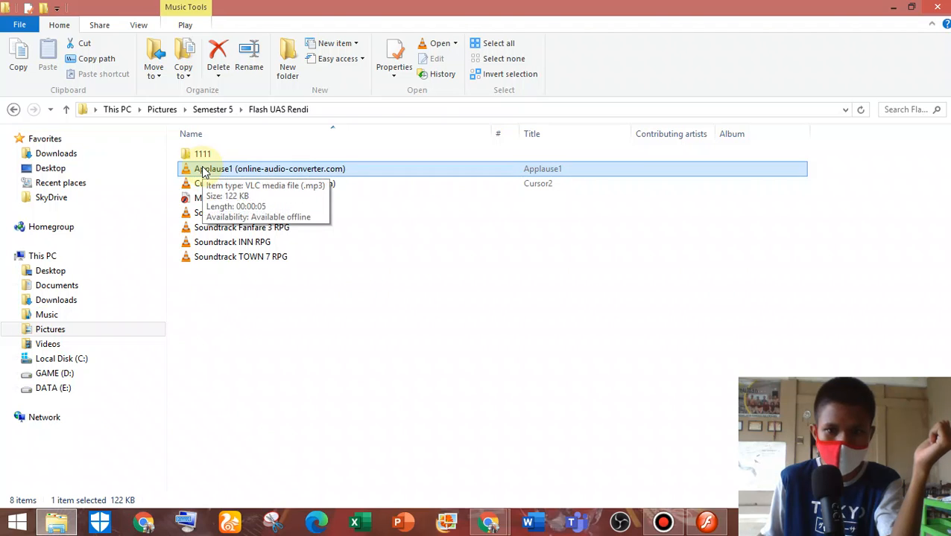
pyautogui.doubleClick(283, 213)
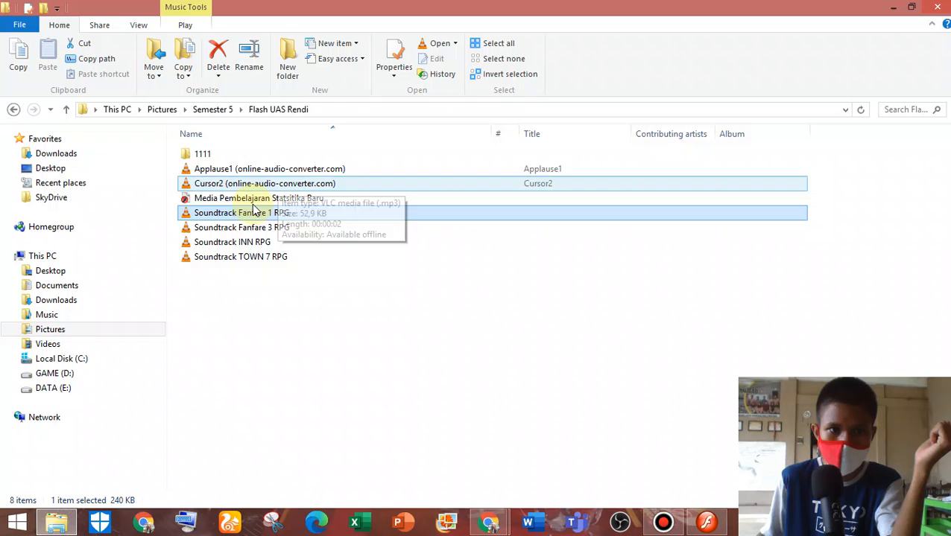
# Import Applause1 (online-audio-converter.com) into the library and set it as the sound of frame 13.
pyautogui.click(280, 170)
pyautogui.moveTo(275, 172); pyautogui.dragTo(842, 198)
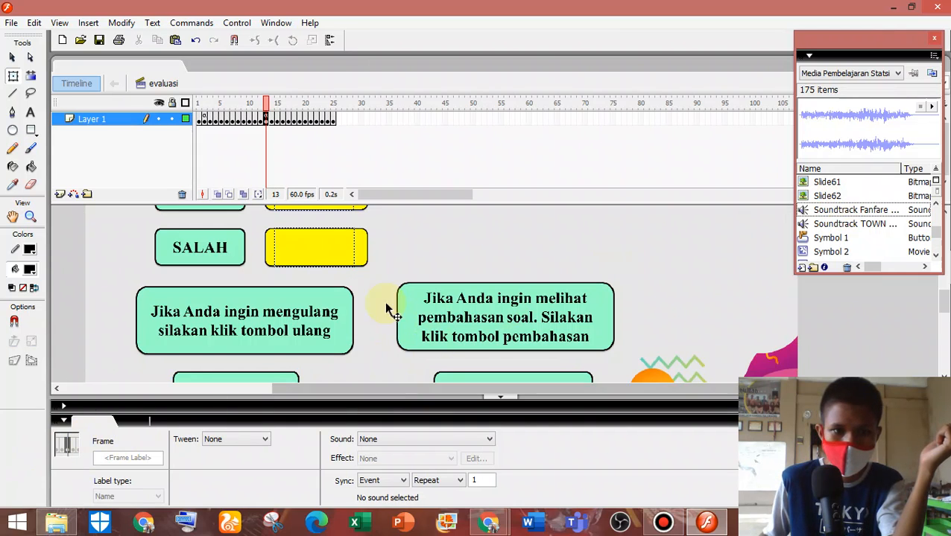
pyautogui.click(456, 439)
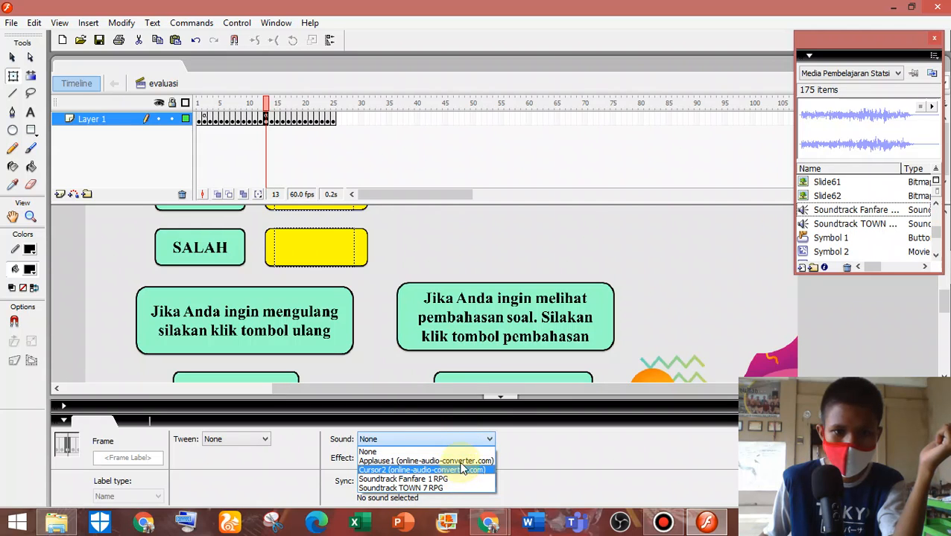
pyautogui.click(462, 460)
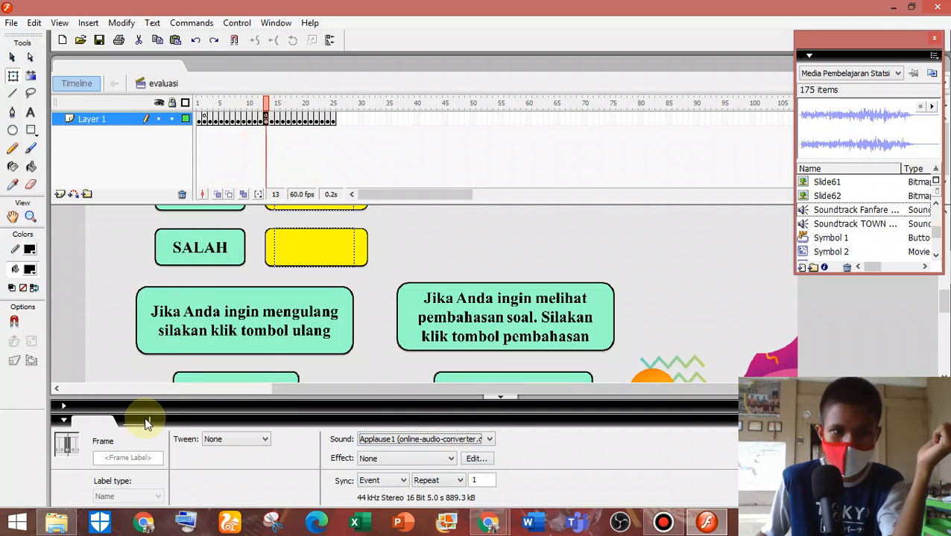
pyautogui.click(64, 423)
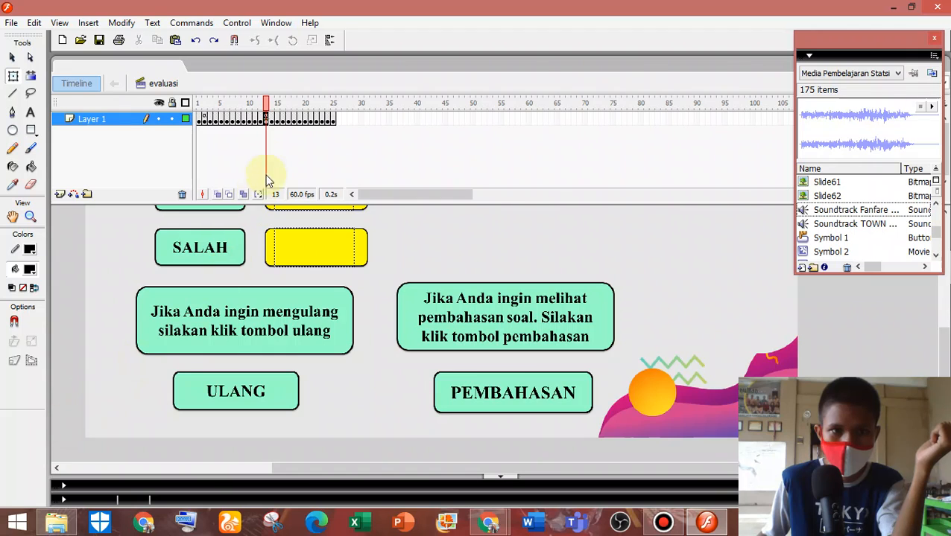
# Examine frames 23 to 25, including the RUMAH and MENGULANG EVALUASI buttons, and the instructions page on frame 1.
pyautogui.click(322, 122)
pyautogui.click(328, 121)
pyautogui.click(333, 121)
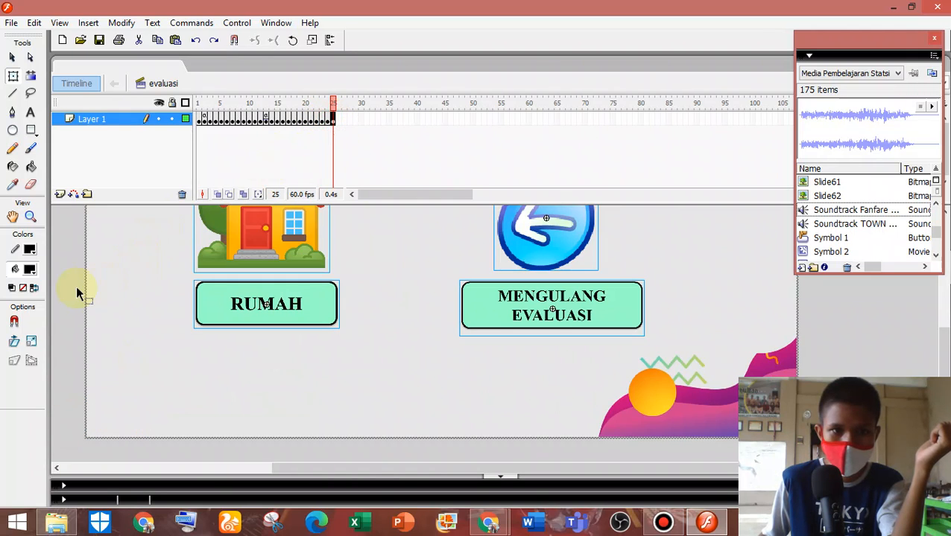
pyautogui.click(76, 291)
pyautogui.click(201, 119)
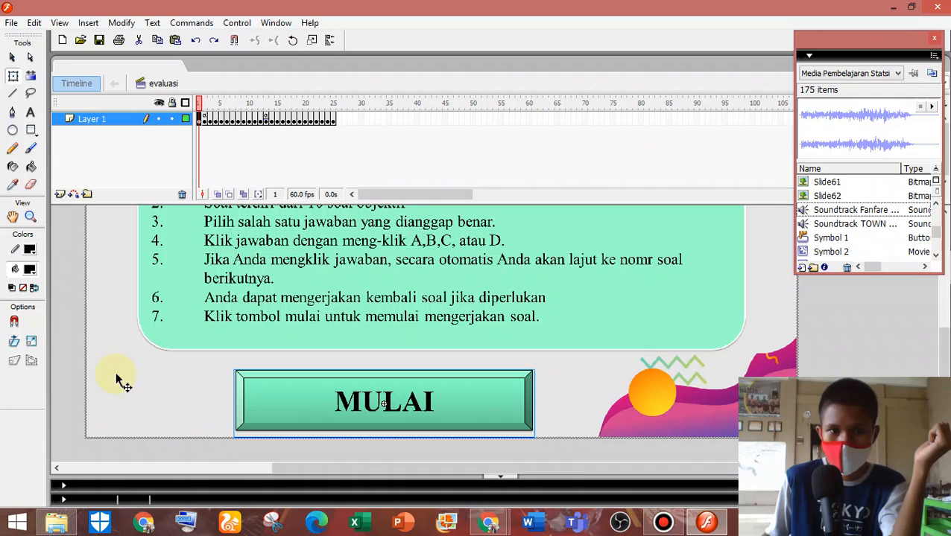
pyautogui.click(74, 345)
pyautogui.scroll(3, 73, 344)
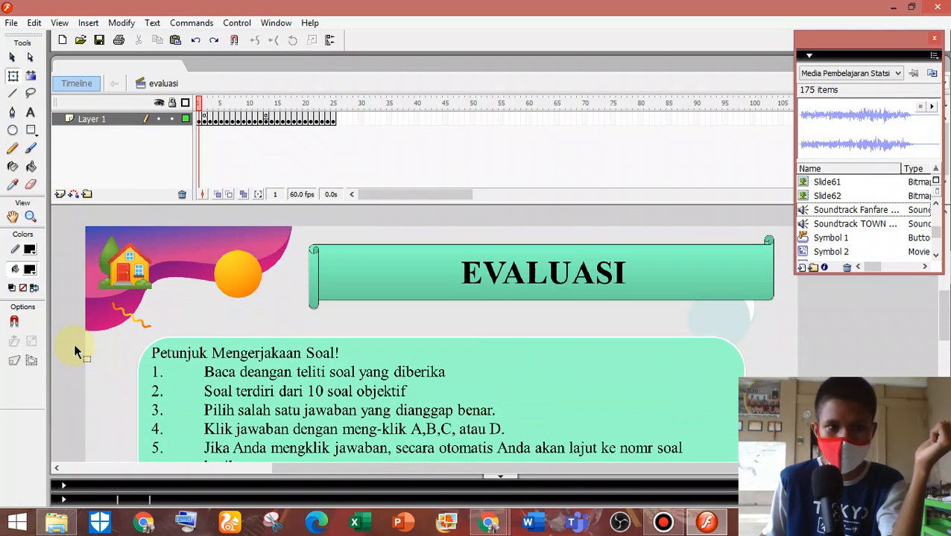
pyautogui.scroll(-2, 74, 343)
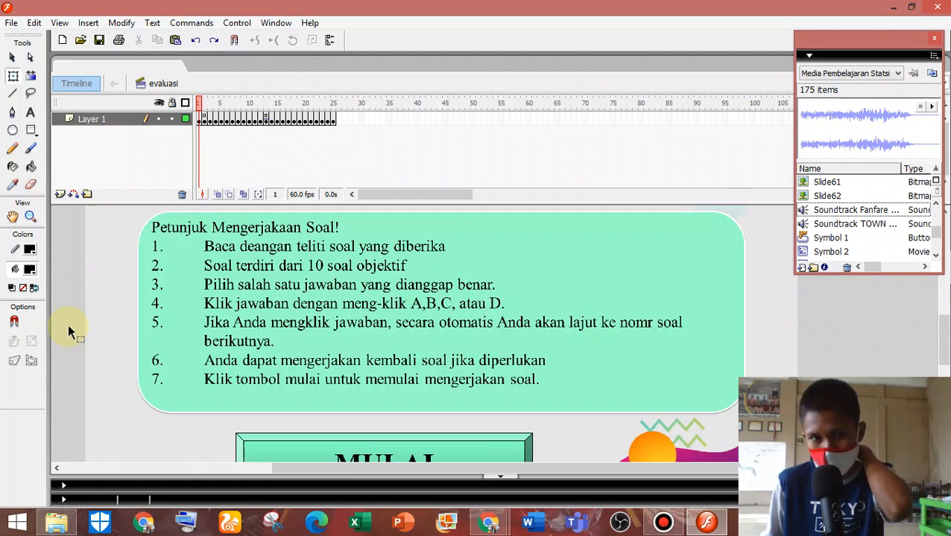
pyautogui.scroll(-2, 320, 387)
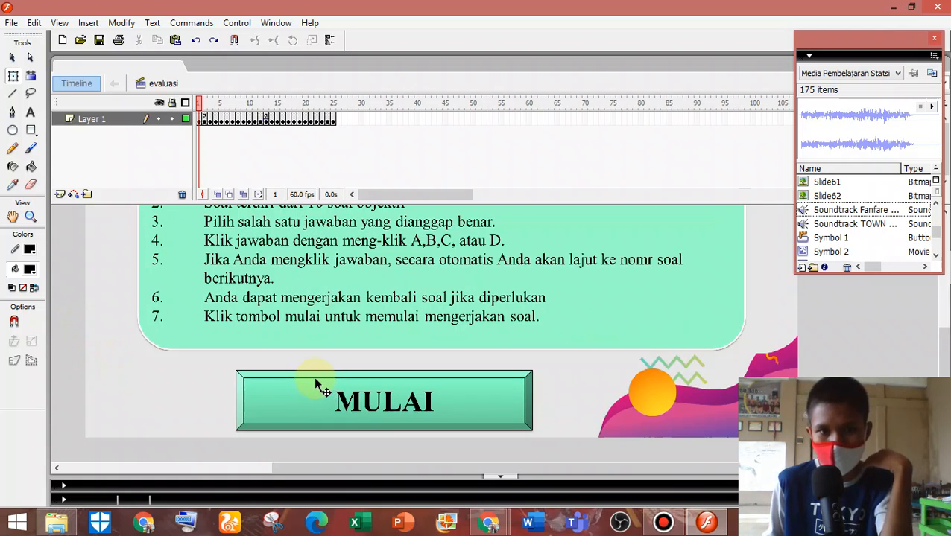
# Examine the first quiz question on frame 2 and compare it with the EVALUASI instructions page on frame 1.
pyautogui.click(205, 122)
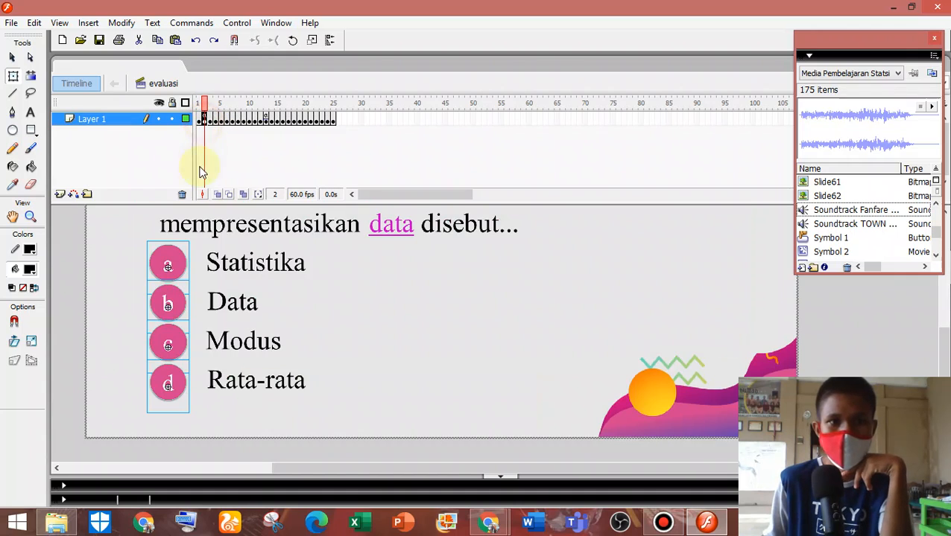
pyautogui.click(77, 309)
pyautogui.scroll(4, 117, 312)
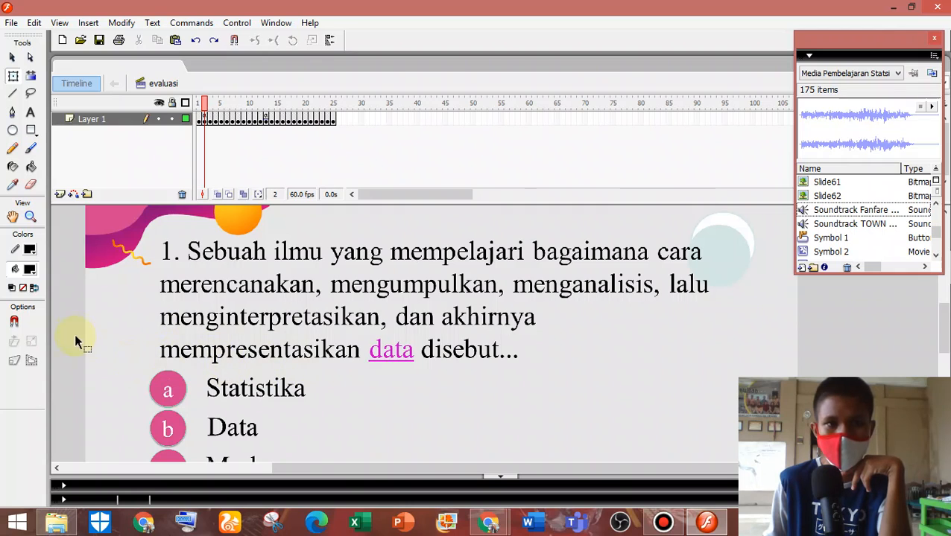
pyautogui.click(199, 119)
pyautogui.click(65, 294)
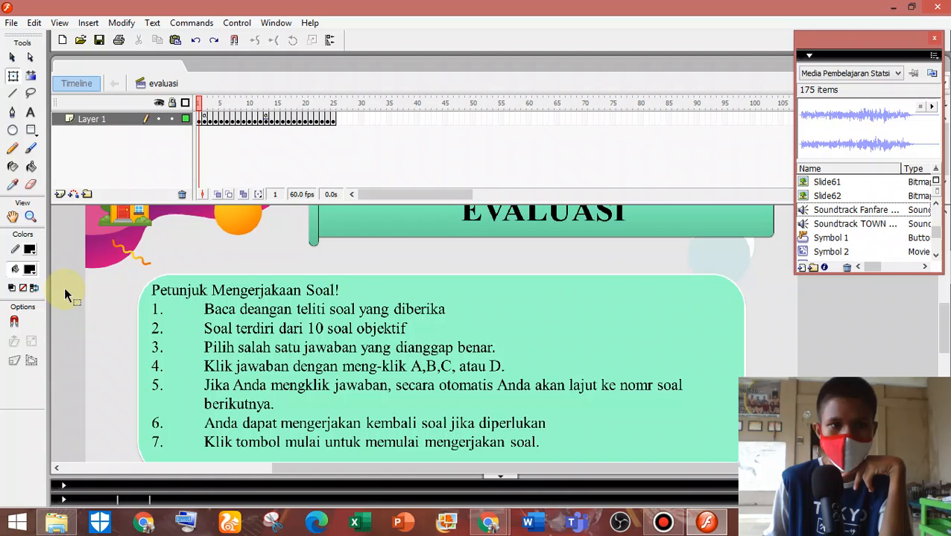
pyautogui.scroll(-2, 65, 295)
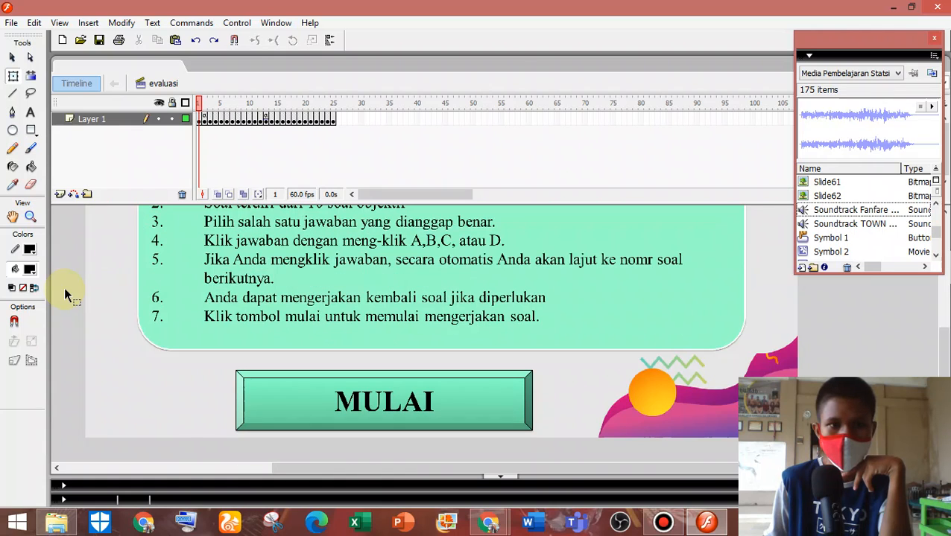
pyautogui.scroll(2, 66, 294)
pyautogui.scroll(-2, 66, 294)
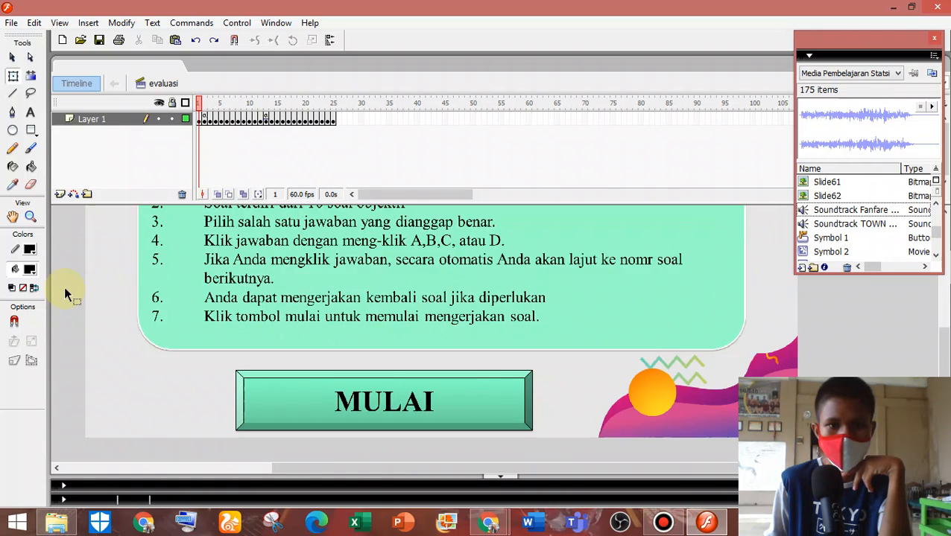
pyautogui.scroll(2, 64, 291)
pyautogui.scroll(-2, 64, 291)
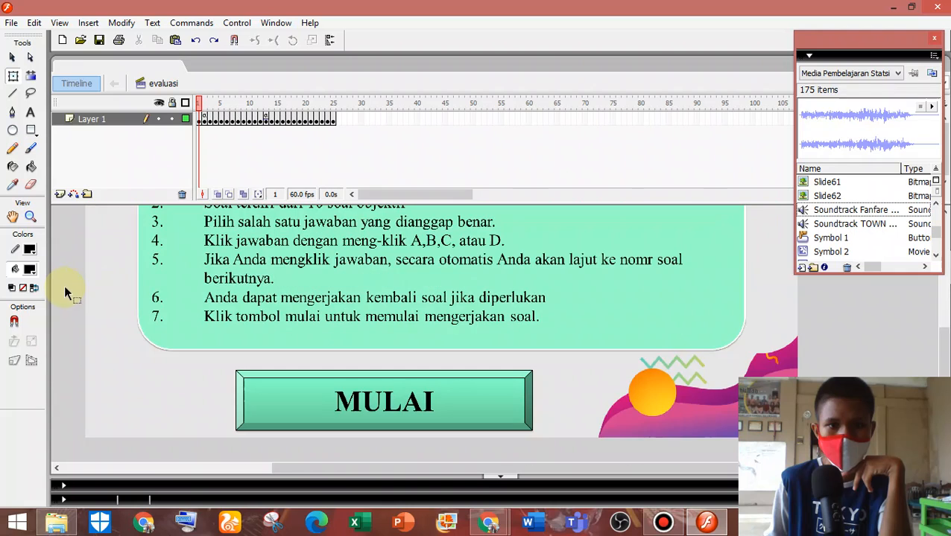
pyautogui.click(205, 121)
pyautogui.click(199, 121)
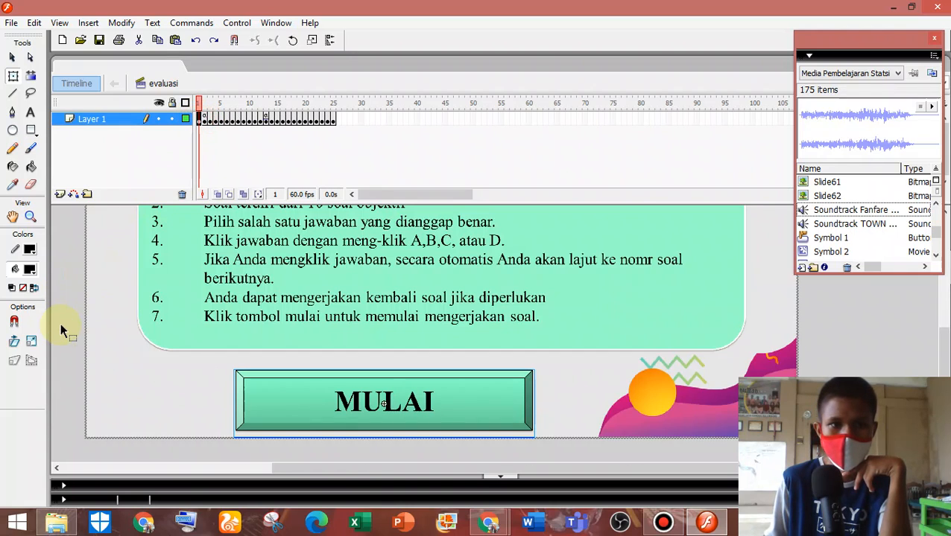
pyautogui.click(63, 329)
pyautogui.scroll(2, 68, 327)
pyautogui.scroll(3, 72, 324)
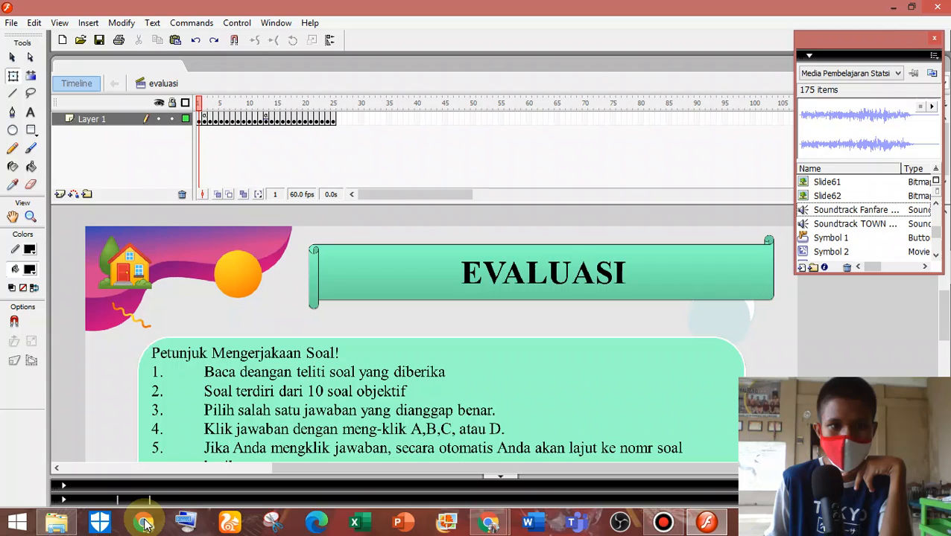
pyautogui.click(94, 501)
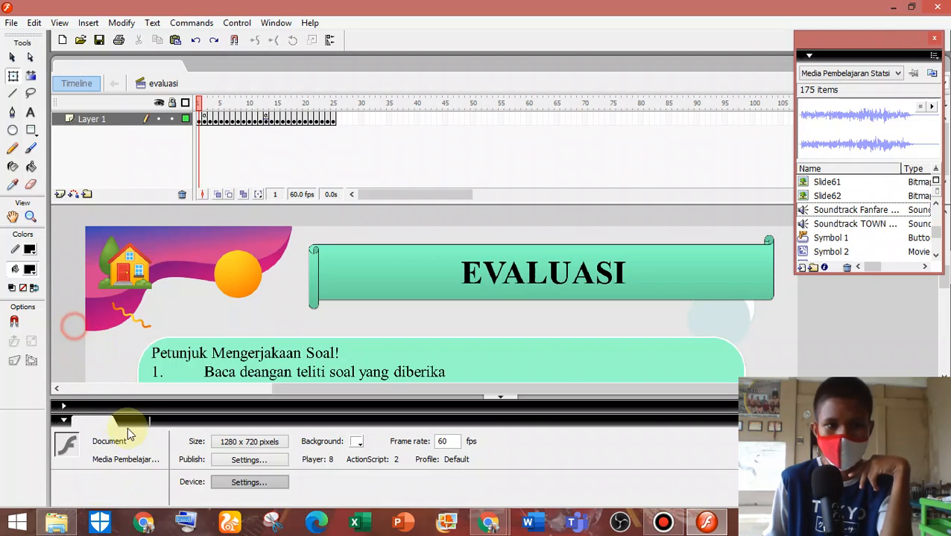
# Test the movie by opening EVALUASI, starting the quiz and answering its questions through to the HASIL ANDA results page.
pyautogui.hotkey('ctrl', 'Return')
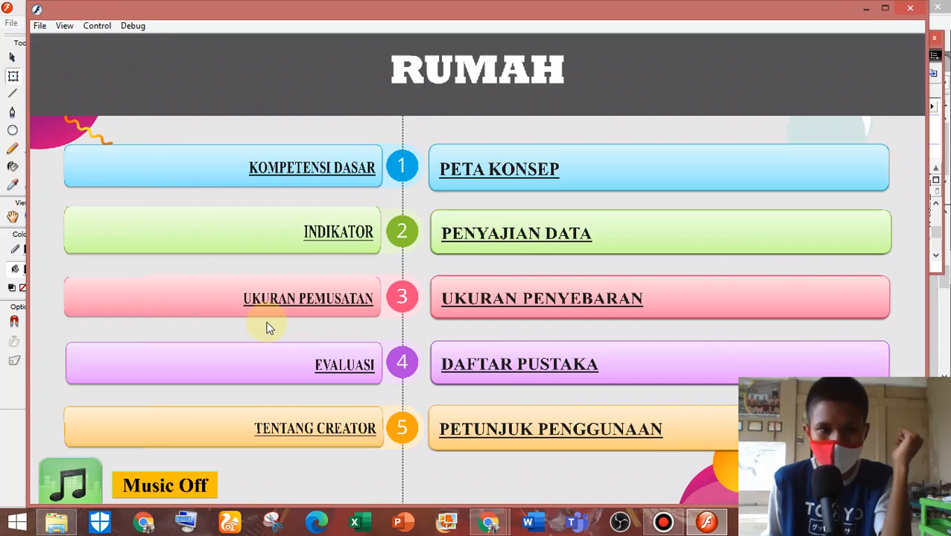
pyautogui.click(309, 382)
pyautogui.click(347, 453)
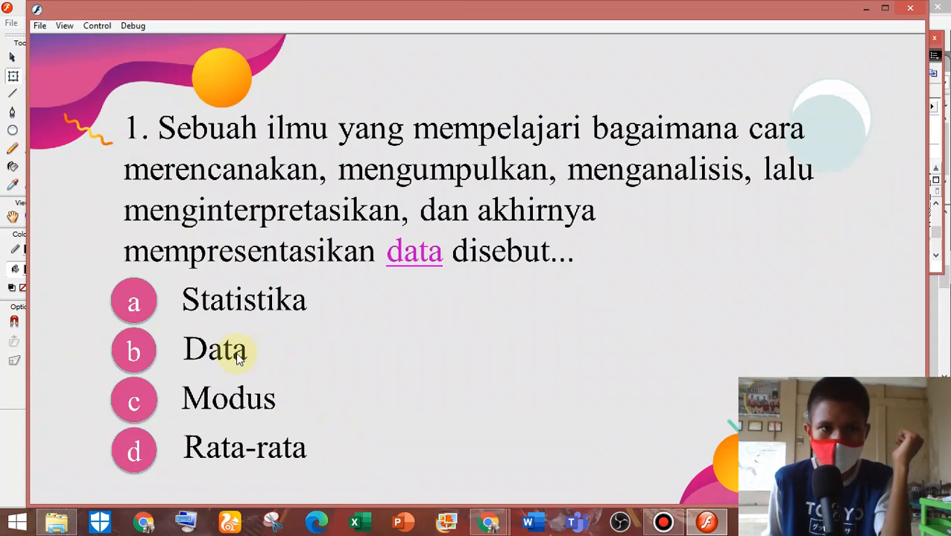
pyautogui.click(133, 394)
pyautogui.click(187, 406)
pyautogui.click(176, 437)
pyautogui.click(173, 452)
pyautogui.click(176, 421)
pyautogui.click(178, 423)
pyautogui.click(444, 384)
pyautogui.click(419, 387)
pyautogui.click(417, 414)
pyautogui.click(435, 350)
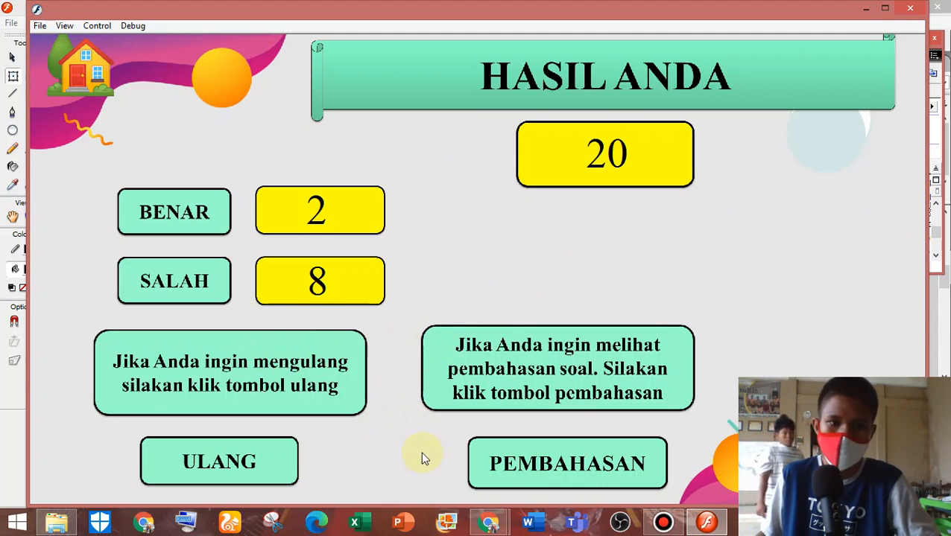
# Open PEMBAHASAN and LIHAT PEMBAHASAN in the test movie, and close the test window.
pyautogui.click(563, 459)
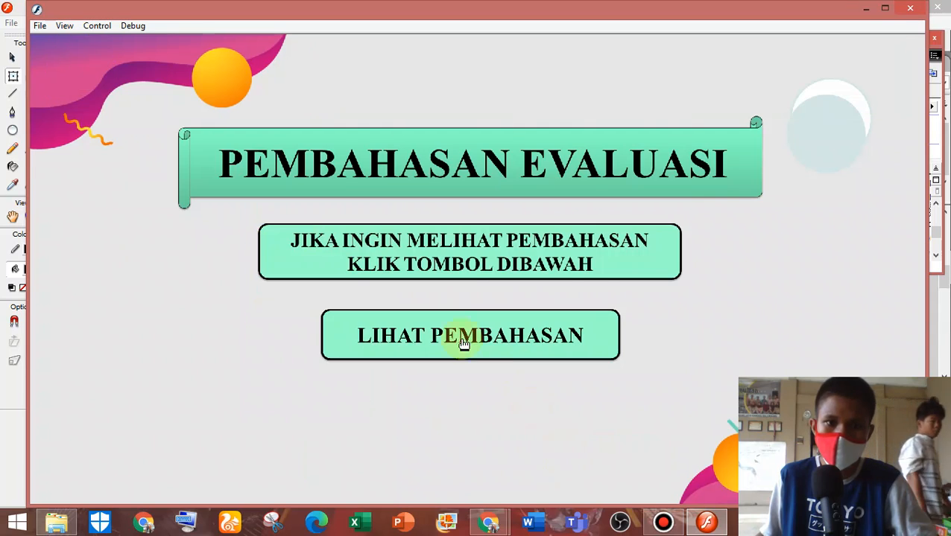
pyautogui.click(456, 335)
pyautogui.click(910, 7)
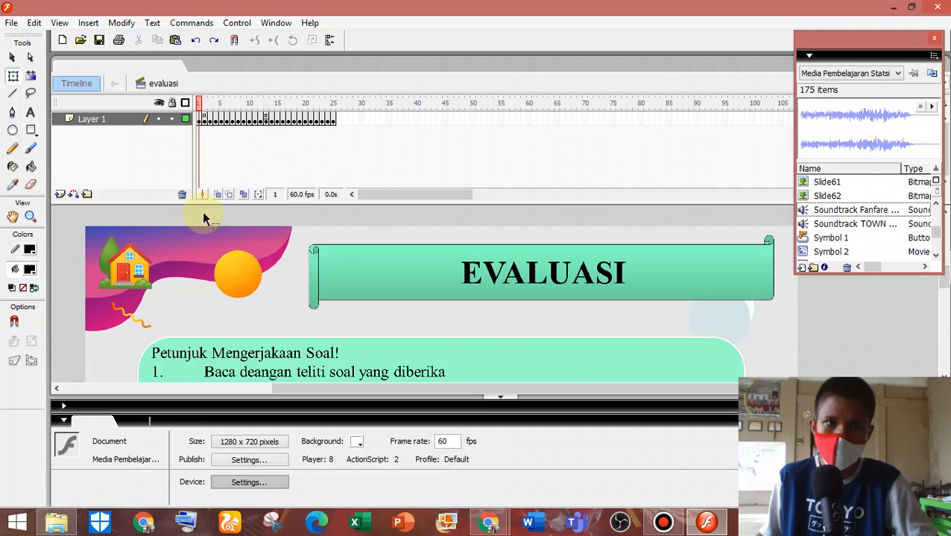
# Check frame 1's sound setting, instructions and MULAI button, and select the frame's background bitmap.
pyautogui.scroll(-8, 108, 297)
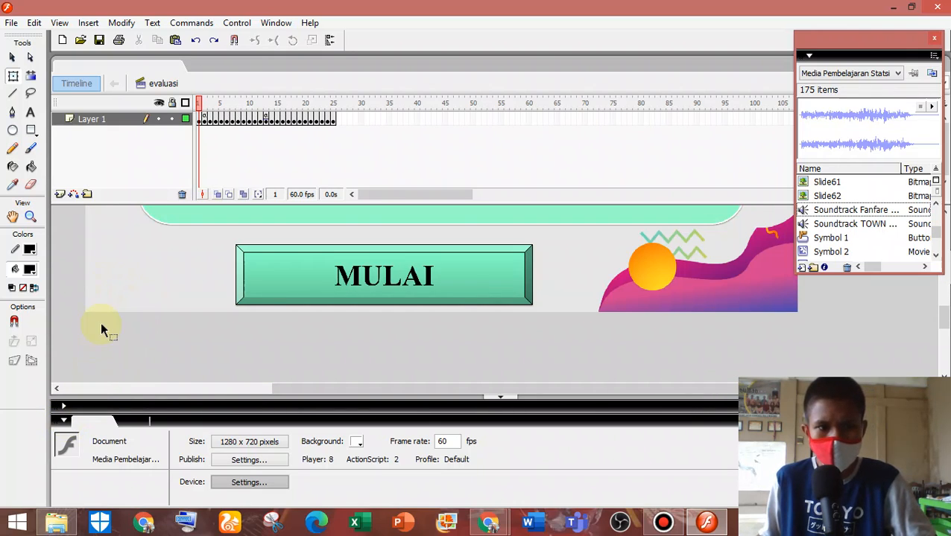
pyautogui.scroll(8, 123, 362)
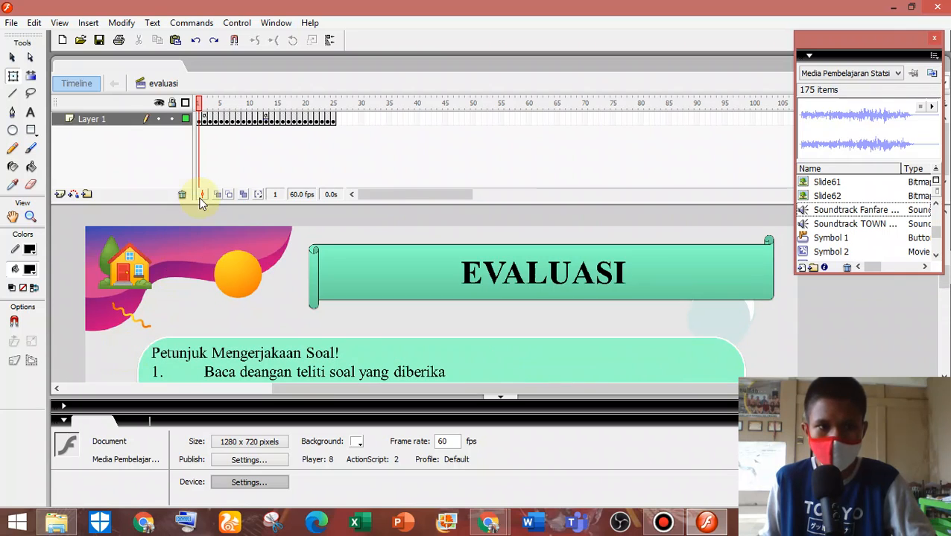
pyautogui.scroll(-3, 177, 224)
pyautogui.scroll(3, 179, 223)
pyautogui.scroll(-3, 179, 226)
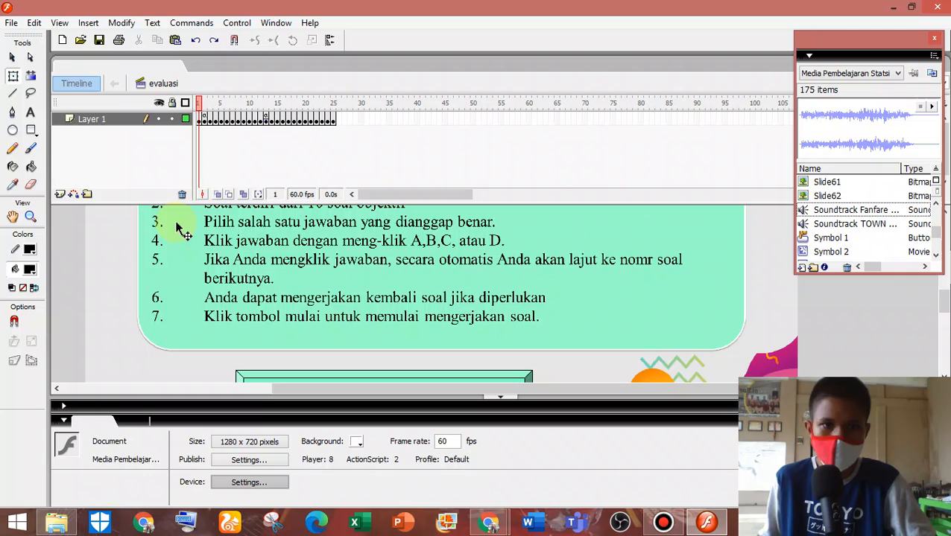
pyautogui.click(201, 122)
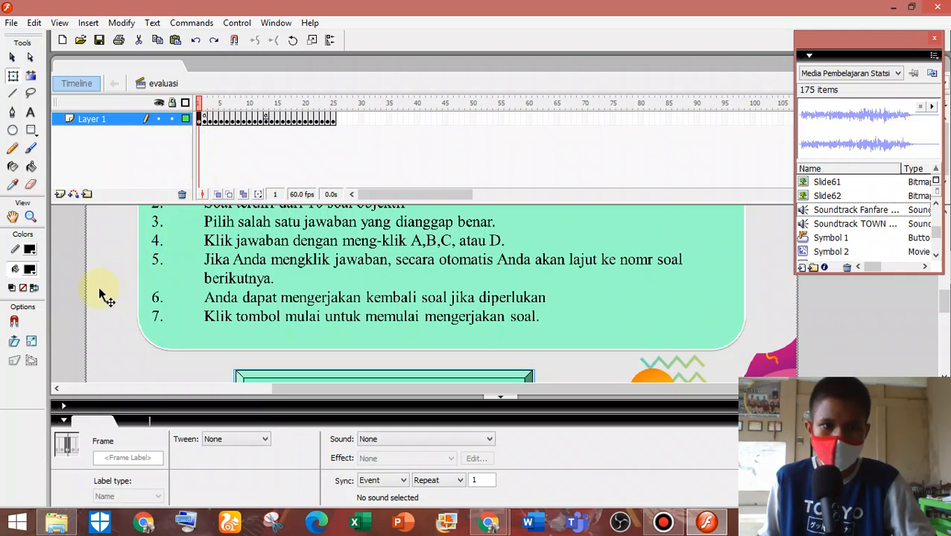
pyautogui.click(72, 296)
pyautogui.scroll(-2, 117, 286)
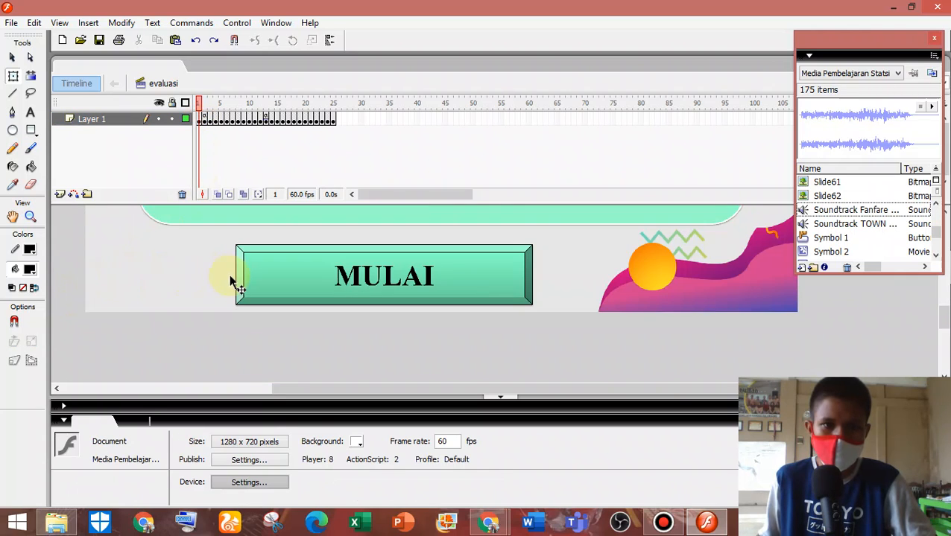
pyautogui.scroll(2, 246, 276)
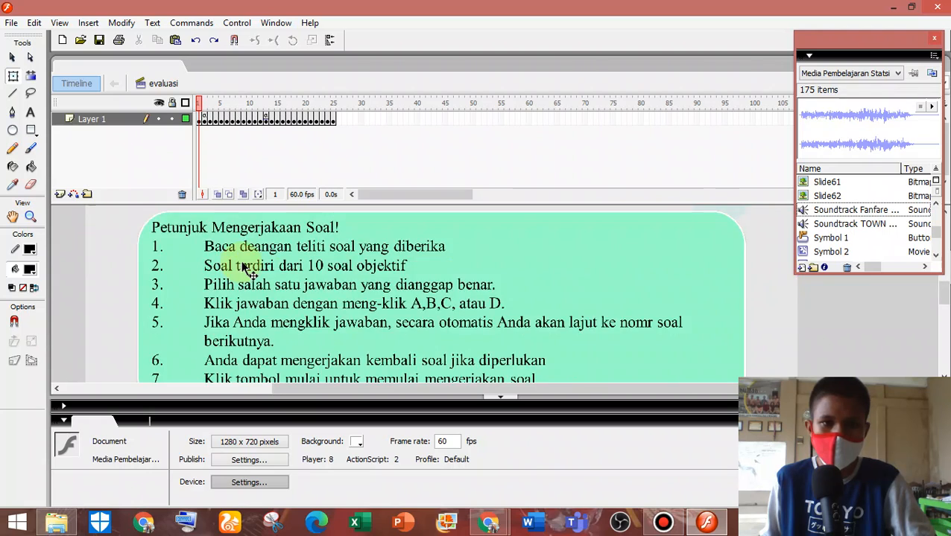
pyautogui.scroll(1, 246, 272)
pyautogui.click(252, 284)
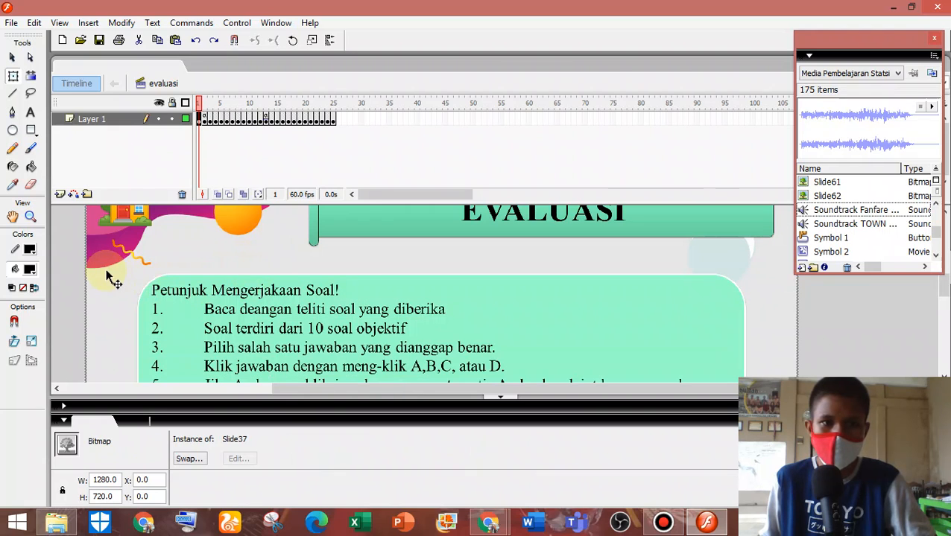
# Convert the EVALUASI background bitmap on frame 1 into a movie clip symbol.
pyautogui.rightClick(278, 254)
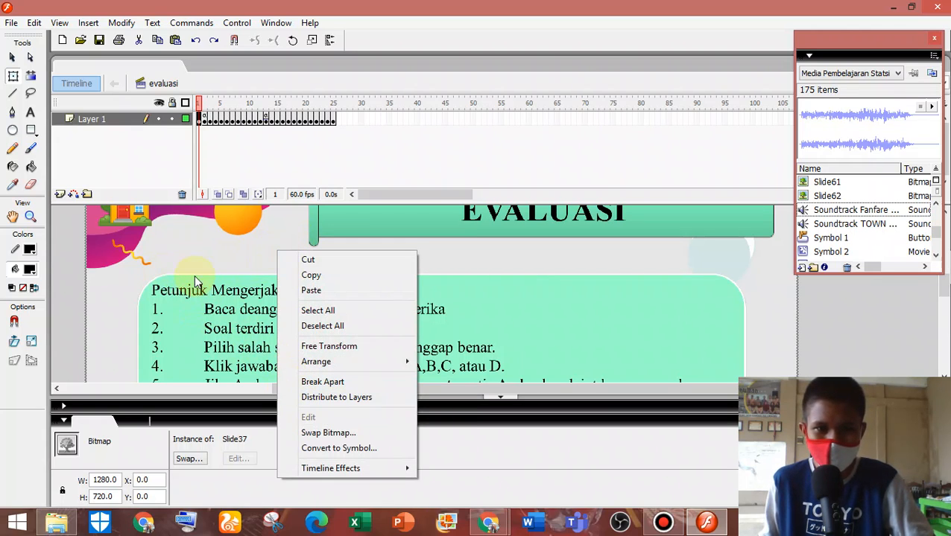
pyautogui.click(85, 297)
pyautogui.click(296, 255)
pyautogui.rightClick(299, 252)
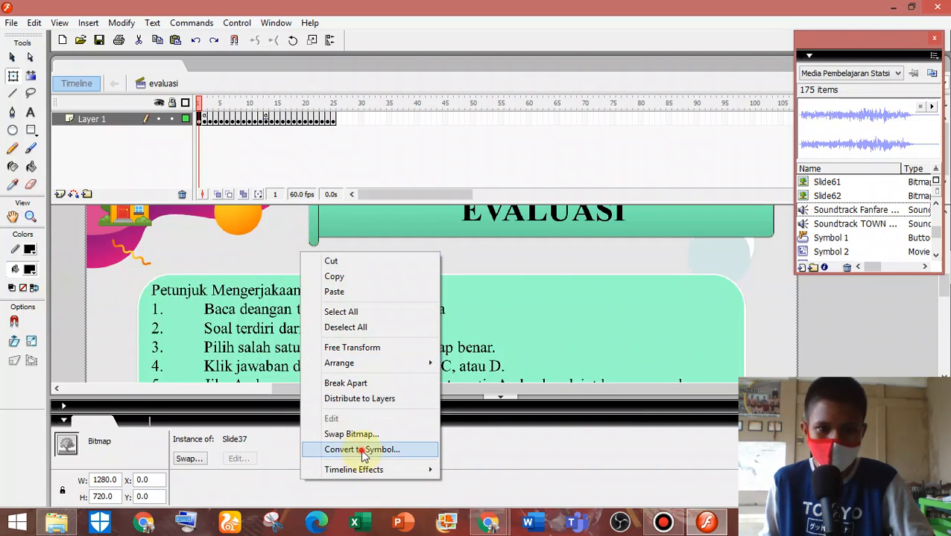
pyautogui.click(363, 450)
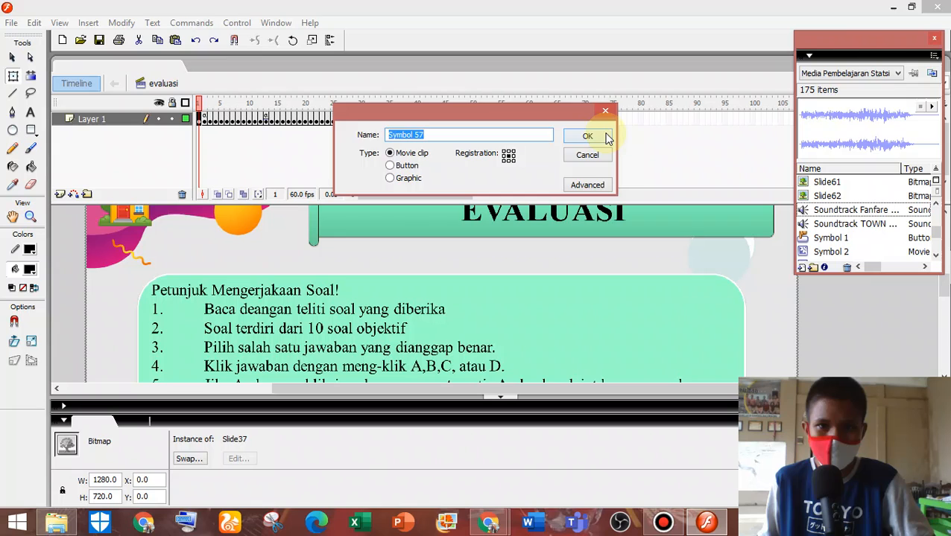
pyautogui.click(588, 137)
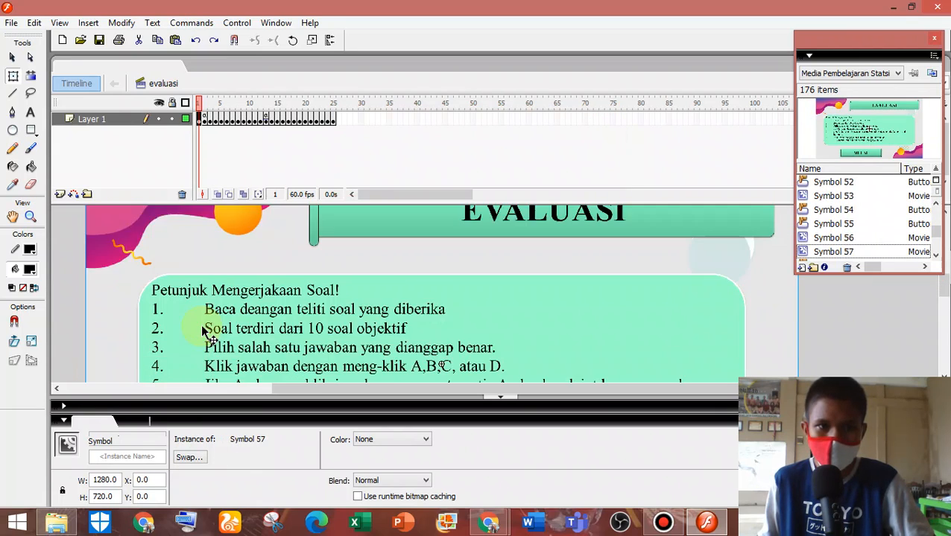
pyautogui.scroll(-3, 205, 330)
pyautogui.click(72, 315)
pyautogui.click(127, 313)
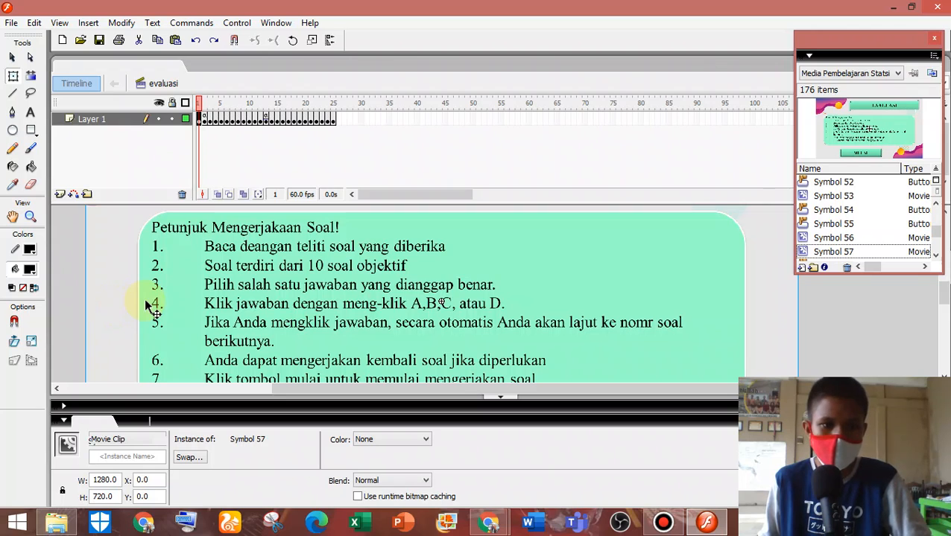
# Undo the conversion of the background bitmap into a symbol.
pyautogui.scroll(3, 146, 306)
pyautogui.scroll(-1, 200, 344)
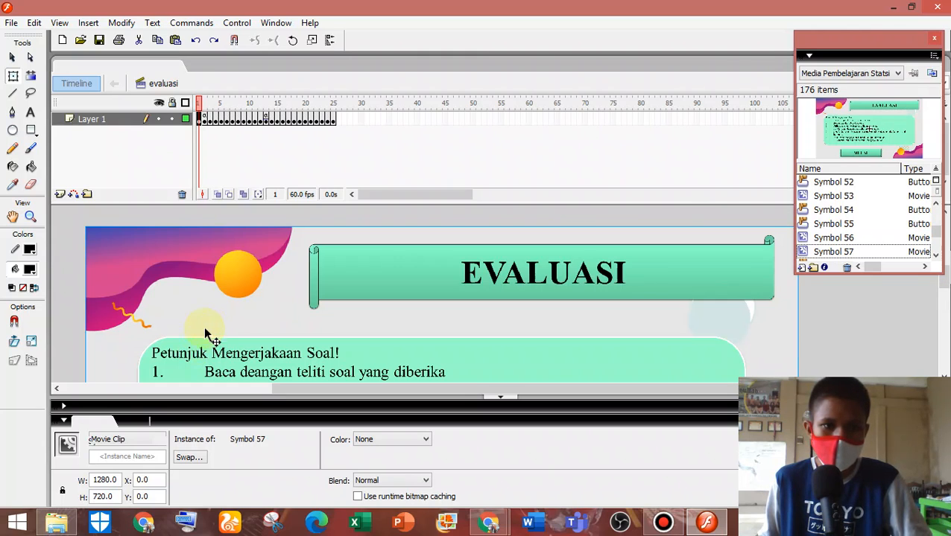
pyautogui.hotkey('ctrl', 'z')
pyautogui.hotkey('ctrl', 'z')
pyautogui.hotkey('ctrl', 'z')
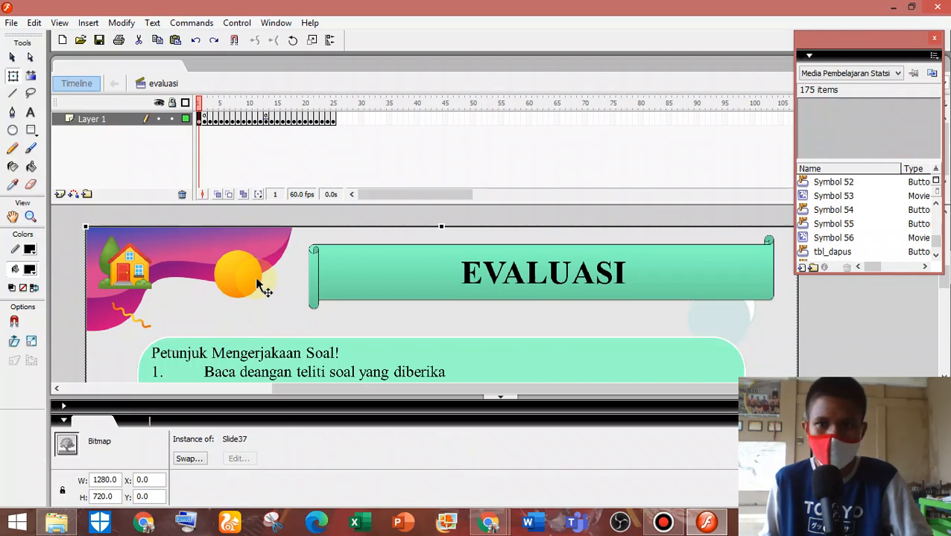
# Move the house button and the MULAI button on frame 1 off the background, to just outside the stage.
pyautogui.click(62, 298)
pyautogui.click(168, 295)
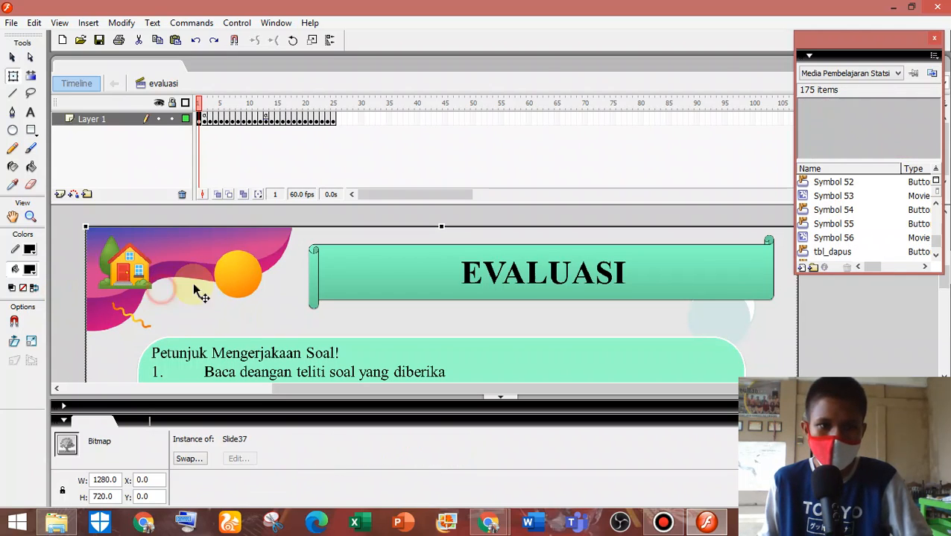
pyautogui.scroll(-5, 194, 287)
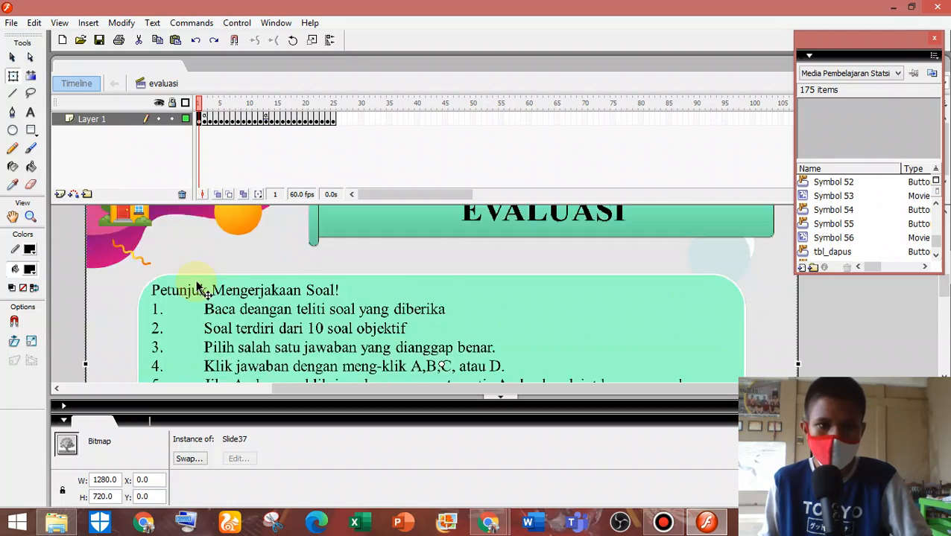
pyautogui.scroll(5, 200, 287)
pyautogui.scroll(-2, 197, 285)
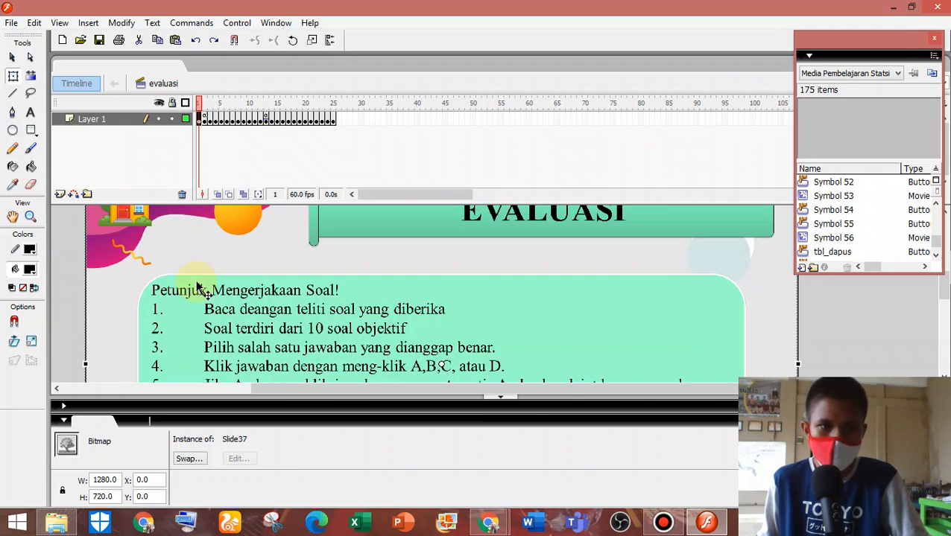
pyautogui.hotkey('ctrl', '-')
pyautogui.click(201, 279)
pyautogui.scroll(-3, 272, 282)
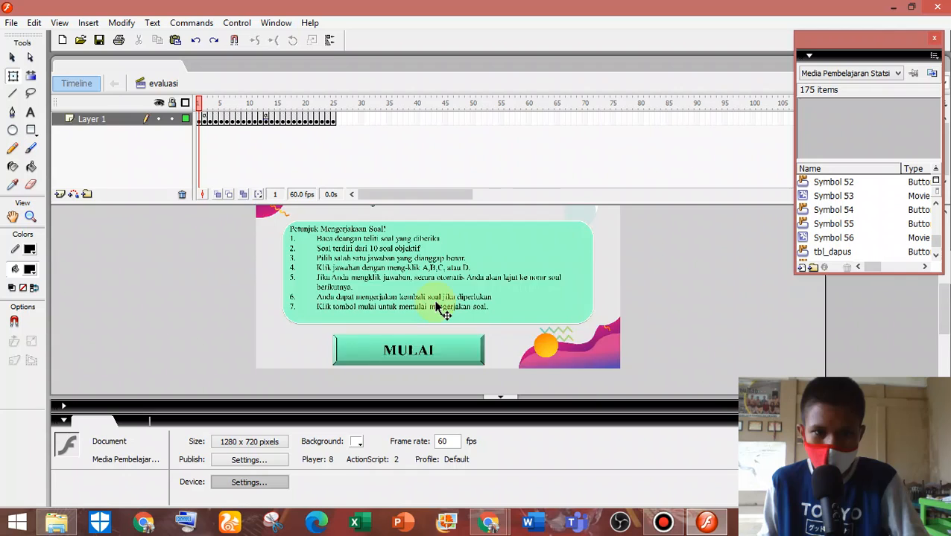
pyautogui.scroll(3, 440, 310)
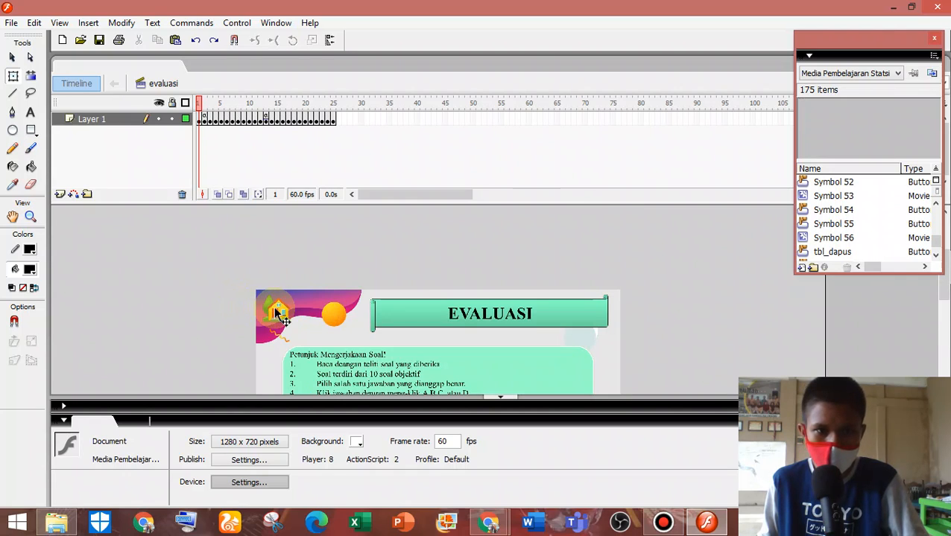
pyautogui.click(270, 318)
pyautogui.scroll(-3, 270, 322)
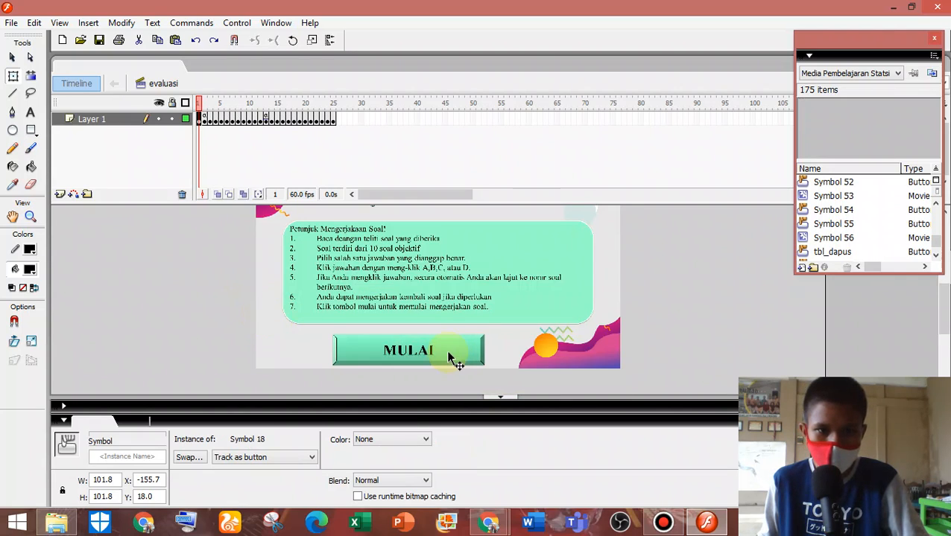
pyautogui.scroll(-2, 440, 350)
pyautogui.moveTo(439, 298); pyautogui.dragTo(437, 336)
pyautogui.scroll(4, 452, 331)
pyautogui.scroll(-4, 526, 312)
pyautogui.scroll(4, 501, 303)
# Convert the uncovered EVALUASI background bitmap into a movie clip symbol.
pyautogui.click(492, 299)
pyautogui.rightClick(493, 297)
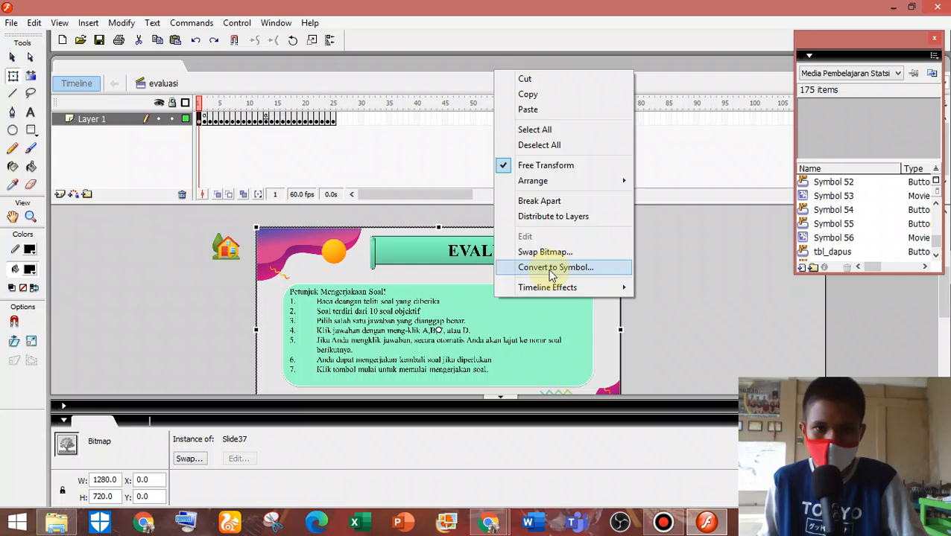
pyautogui.click(552, 270)
pyautogui.click(588, 136)
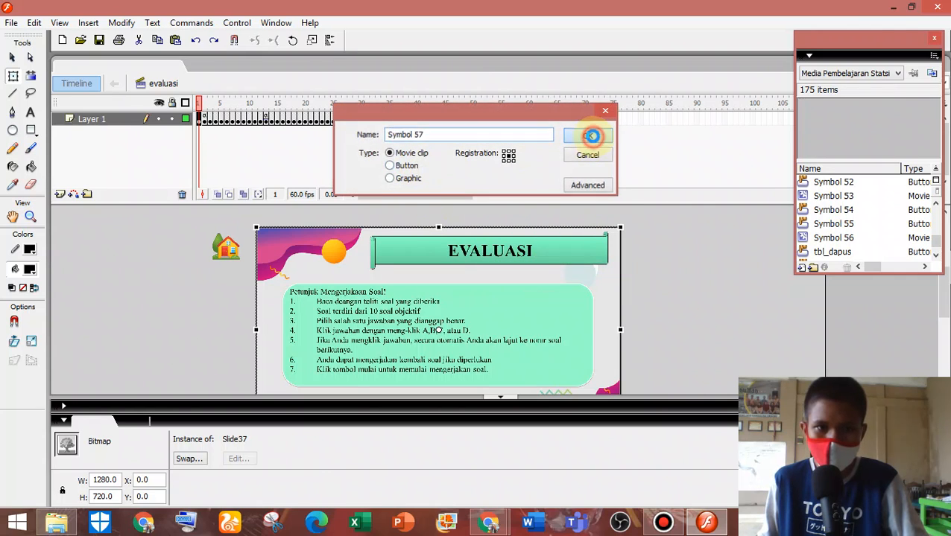
pyautogui.scroll(-4, 541, 308)
pyautogui.click(531, 333)
pyautogui.click(498, 272)
pyautogui.scroll(4, 548, 298)
# Inside the new background movie clip, set frame 1's sound to Soundtrack Fanfare 1 RPG and return to the evaluasi scene.
pyautogui.doubleClick(437, 307)
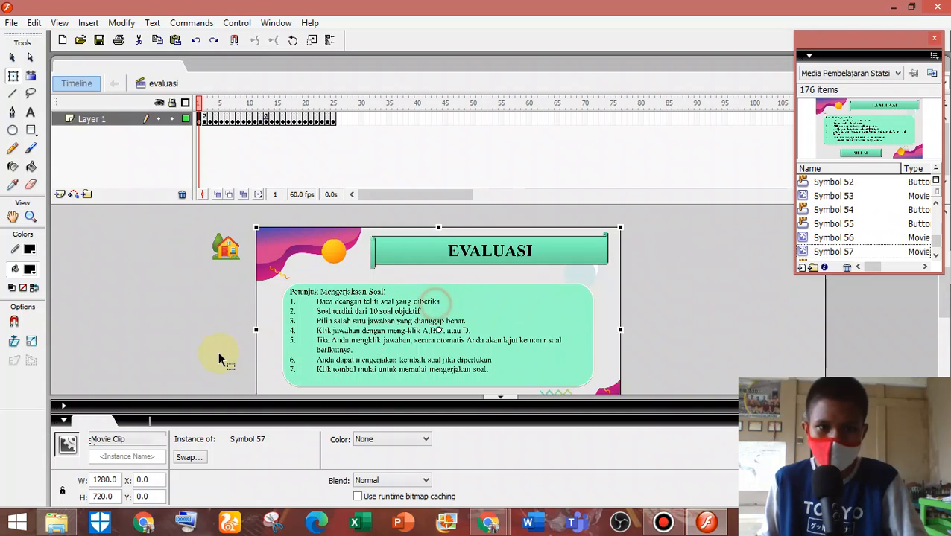
pyautogui.click(199, 124)
pyautogui.click(390, 440)
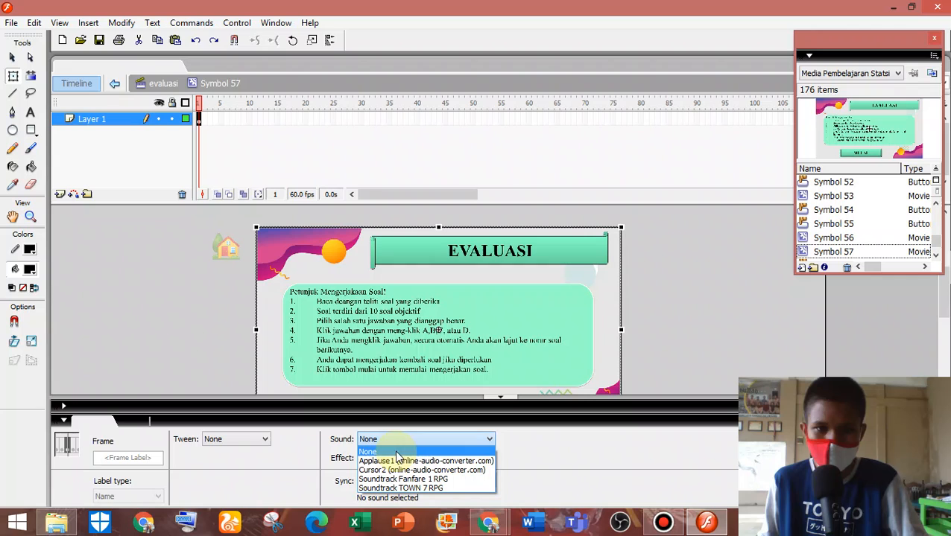
pyautogui.click(402, 479)
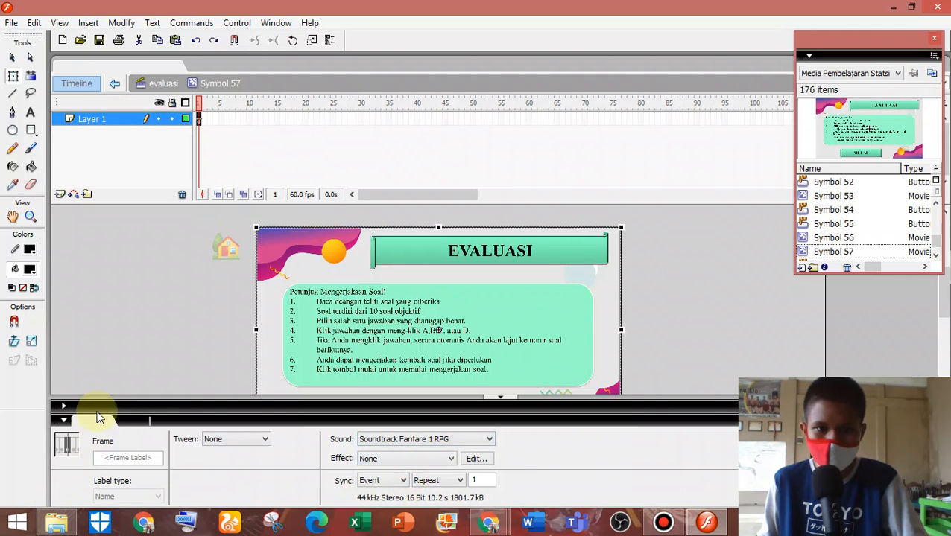
pyautogui.click(64, 420)
pyautogui.doubleClick(136, 354)
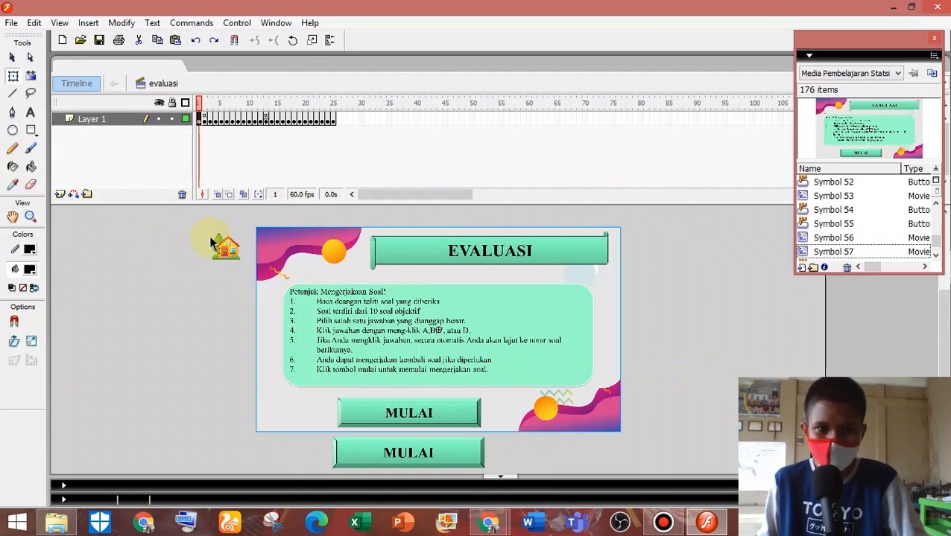
# Add stop(); and stopAllSounds(); to the script of frame 1 in the evaluasi scene.
pyautogui.click(176, 274)
pyautogui.click(202, 120)
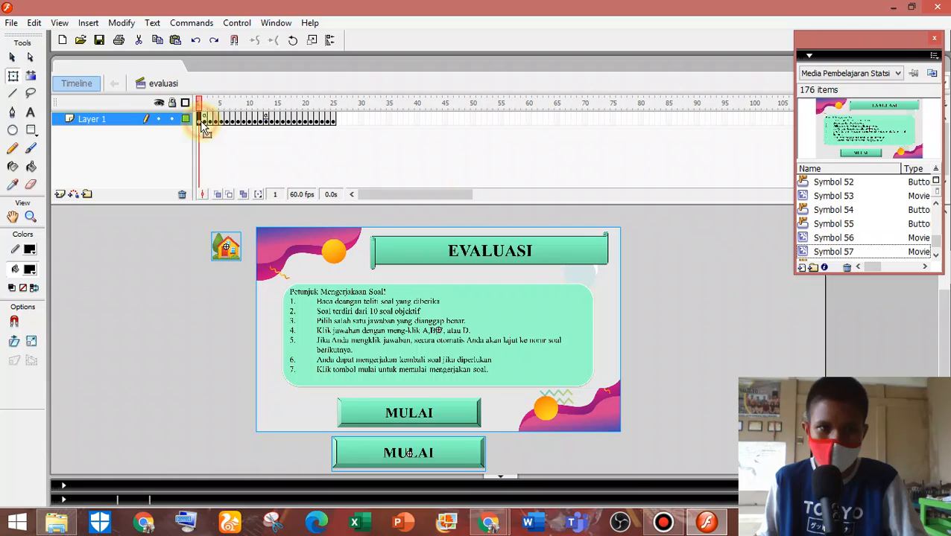
pyautogui.press('F9')
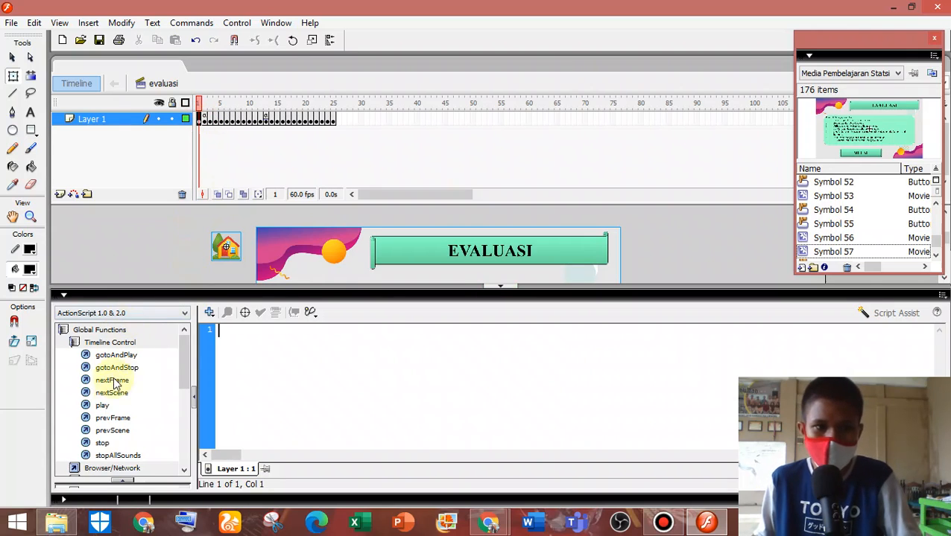
pyautogui.doubleClick(103, 443)
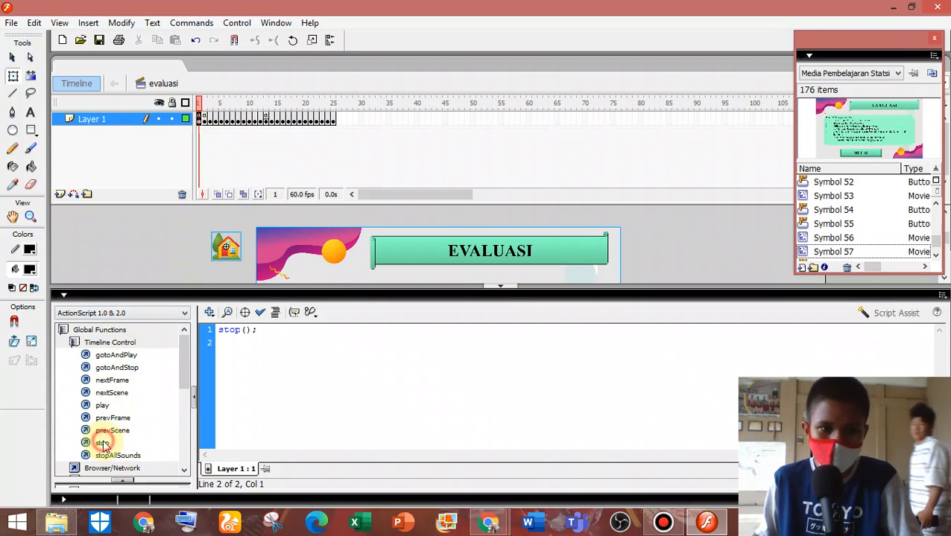
pyautogui.click(211, 313)
pyautogui.moveTo(303, 330)
pyautogui.moveTo(428, 331)
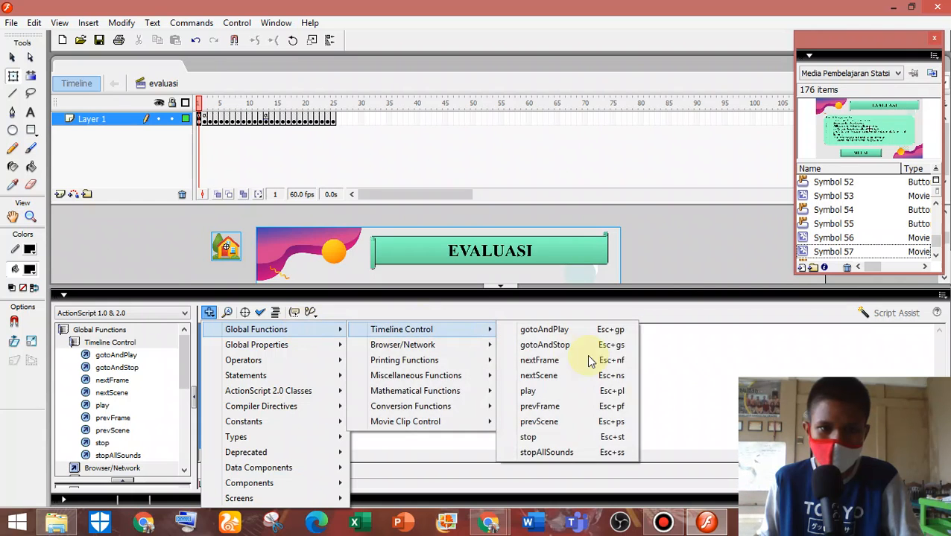
pyautogui.click(607, 452)
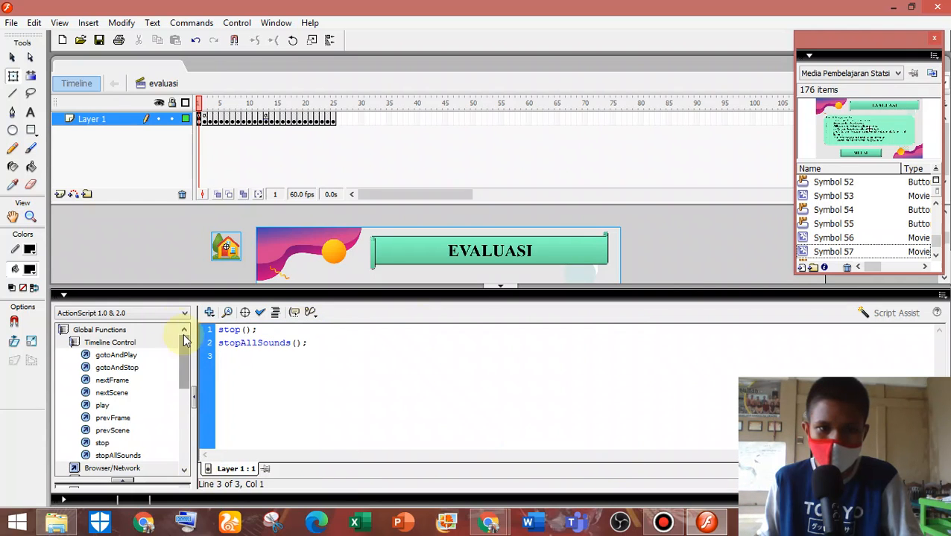
pyautogui.click(97, 295)
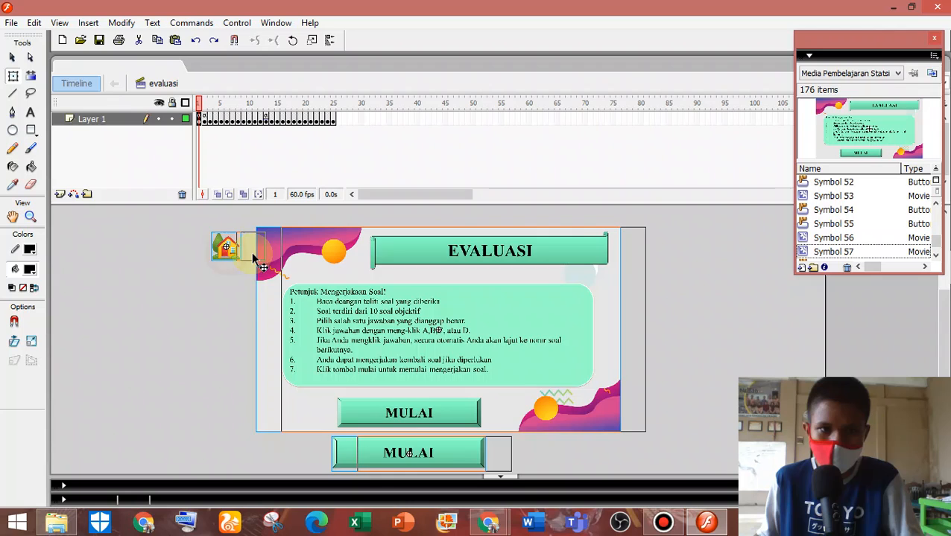
# Try to move the house button back onto the stage, and undo the last changes to its position.
pyautogui.click(187, 320)
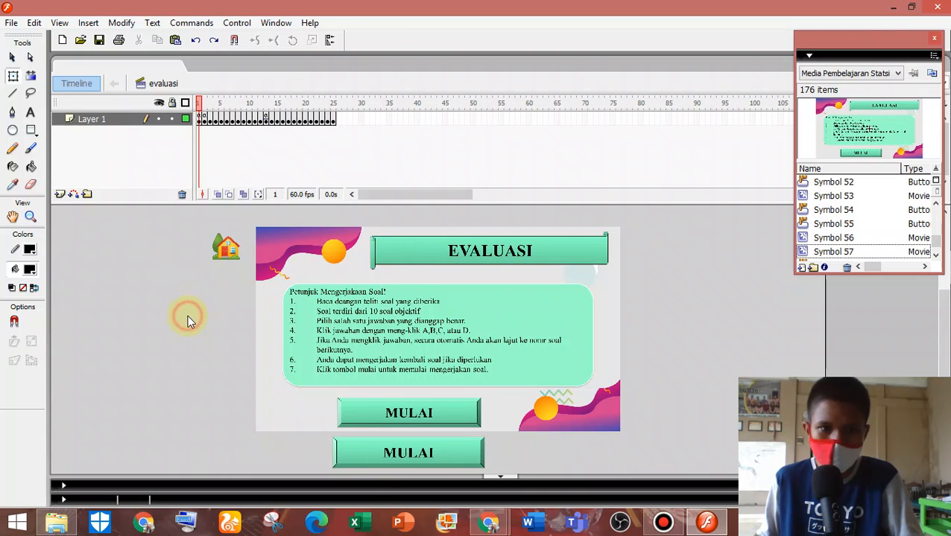
pyautogui.click(233, 262)
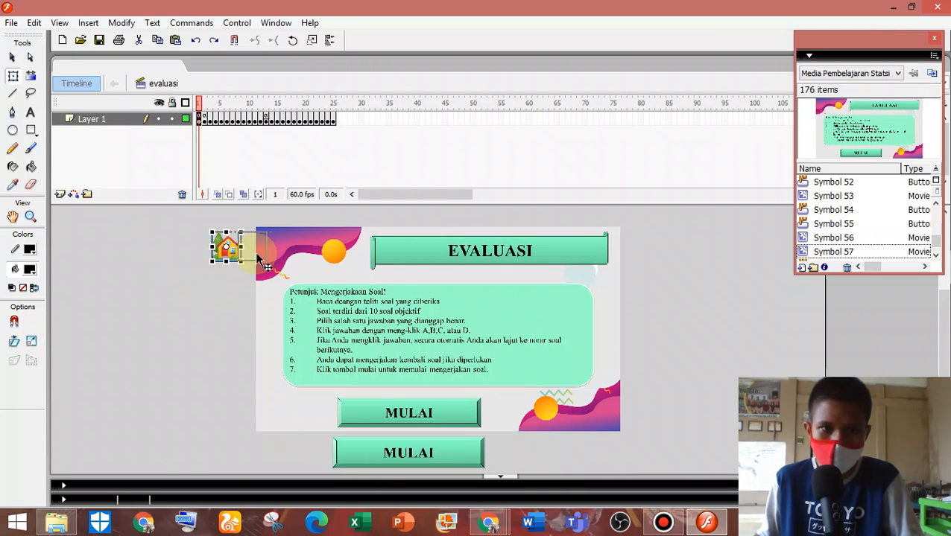
pyautogui.moveTo(251, 262); pyautogui.dragTo(225, 264)
pyautogui.hotkey('ctrl', 'z')
pyautogui.hotkey('ctrl', 'z')
pyautogui.hotkey('ctrl', 'z')
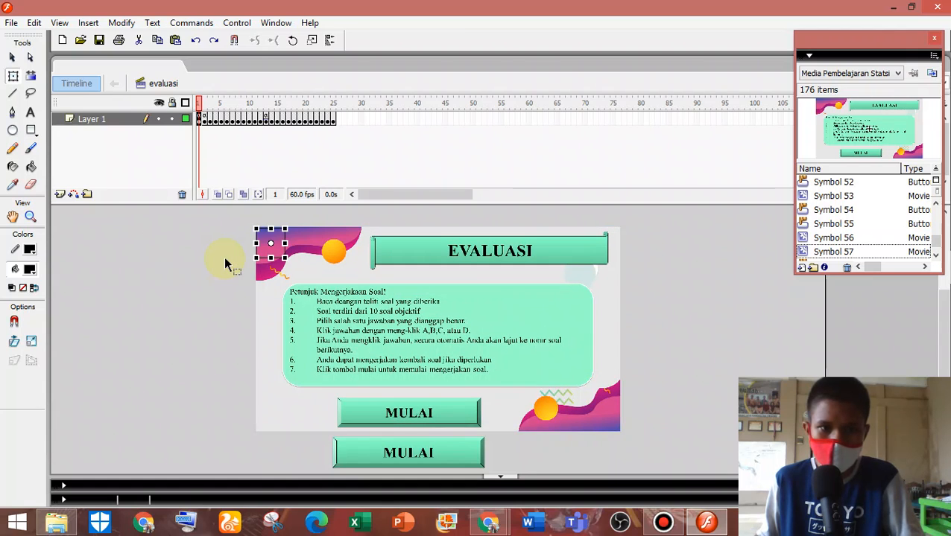
# Move the house button outside the stage, copy it, and delete it from frame 1.
pyautogui.click(204, 316)
pyautogui.click(229, 263)
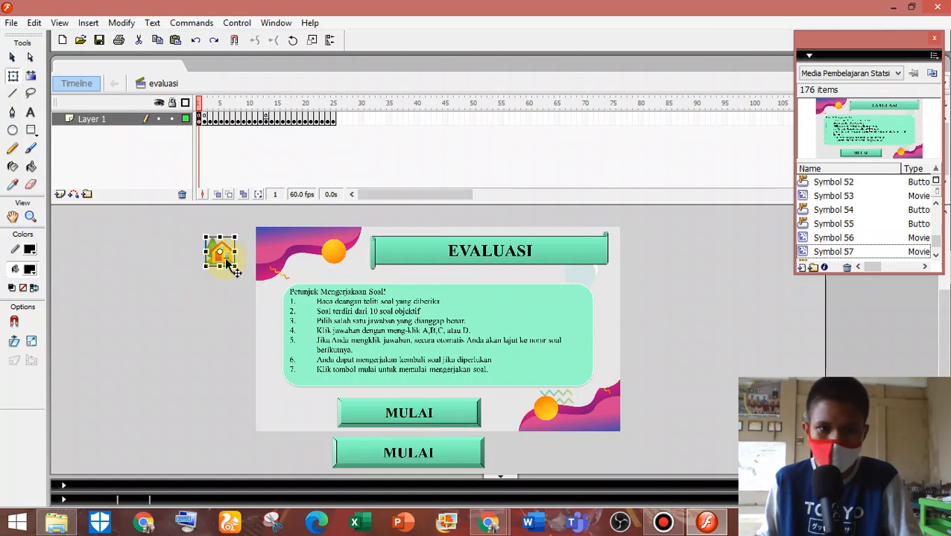
pyautogui.rightClick(226, 259)
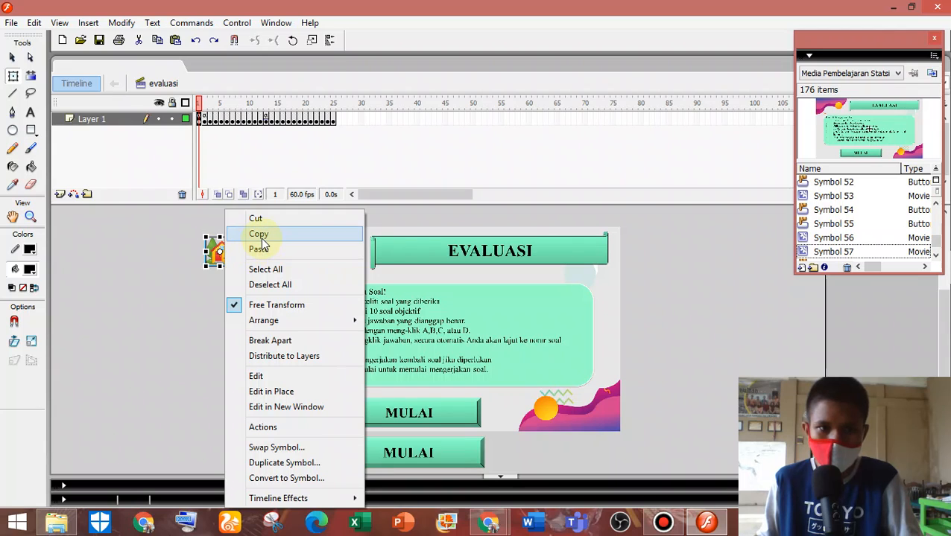
pyautogui.click(261, 236)
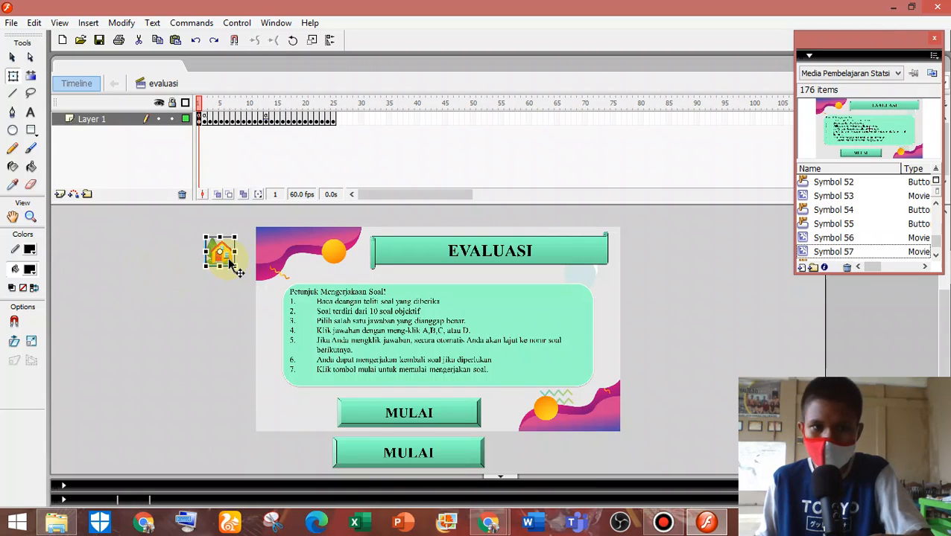
pyautogui.press('Delete')
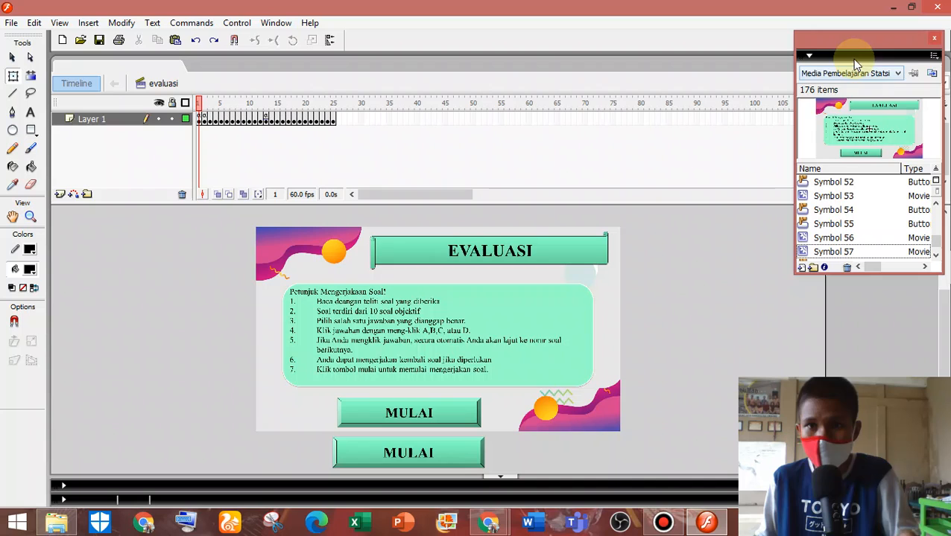
# Copy the house button from the HASIL ANDA page in frame 13 and paste it in place on frame 1.
pyautogui.click(810, 53)
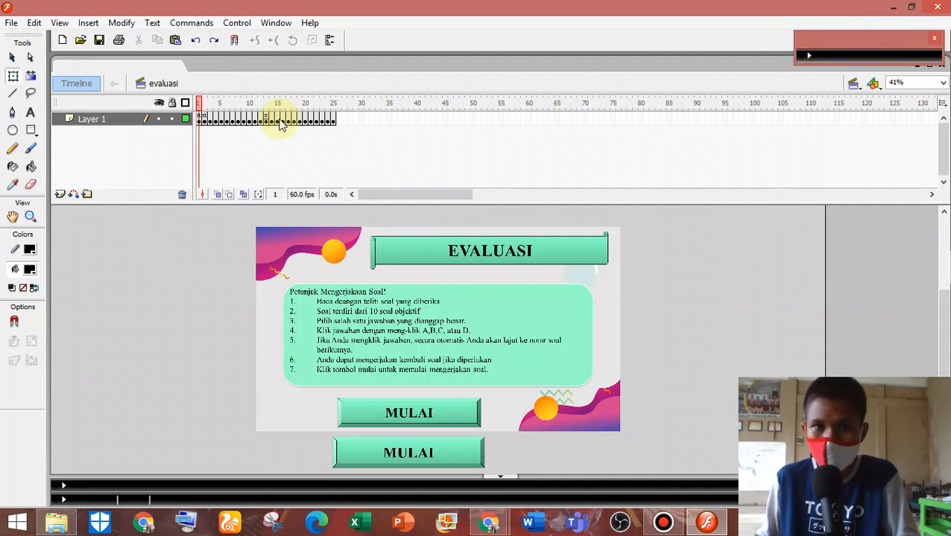
pyautogui.click(228, 121)
pyautogui.click(266, 119)
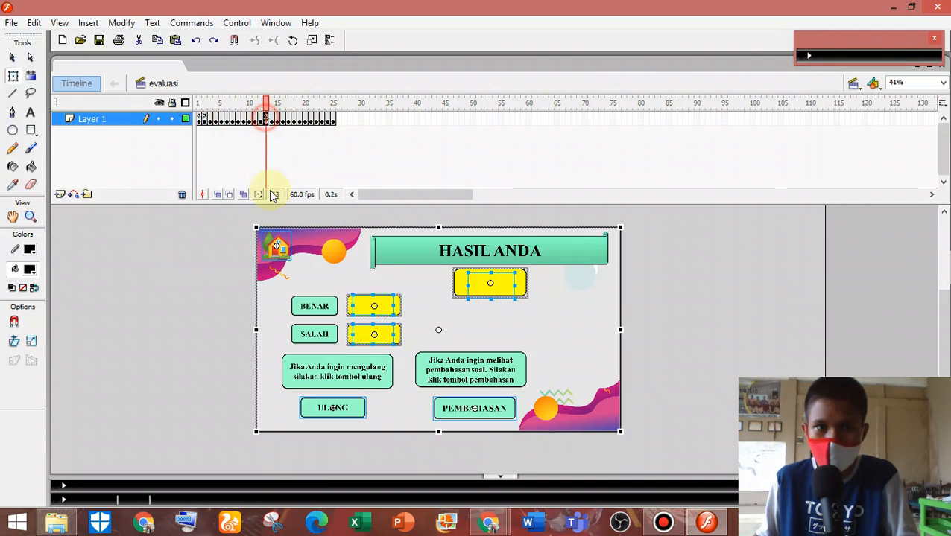
pyautogui.click(177, 266)
pyautogui.rightClick(275, 246)
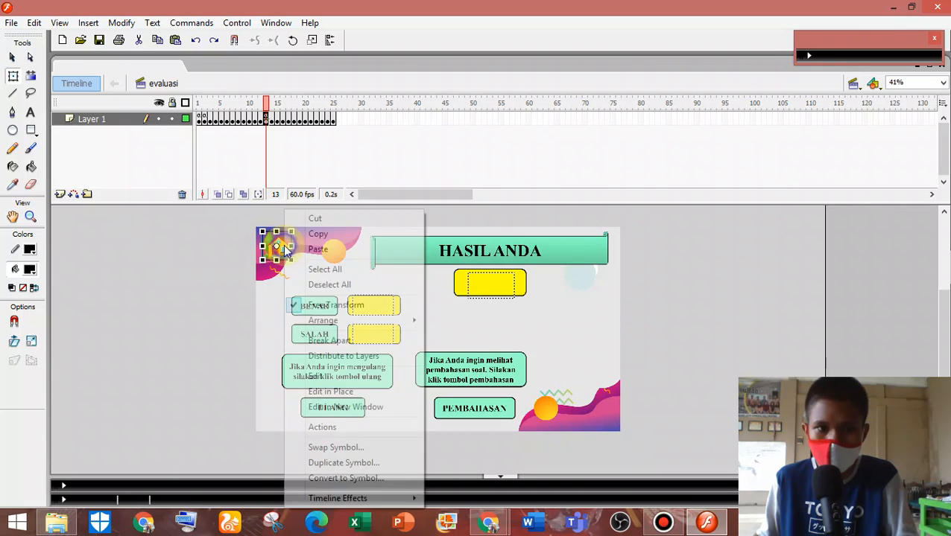
pyautogui.click(309, 215)
pyautogui.hotkey('ctrl', 'shift', 'v')
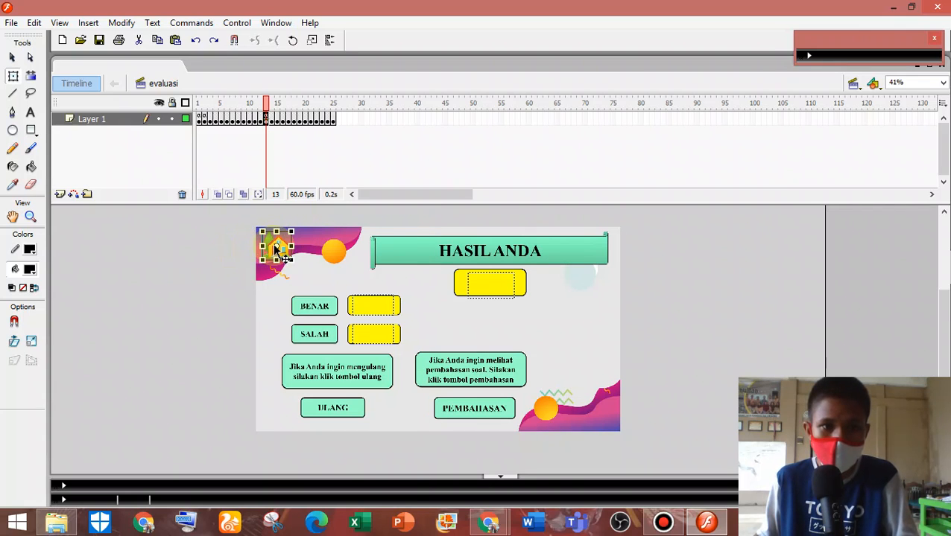
pyautogui.rightClick(275, 251)
pyautogui.click(308, 234)
pyautogui.click(199, 119)
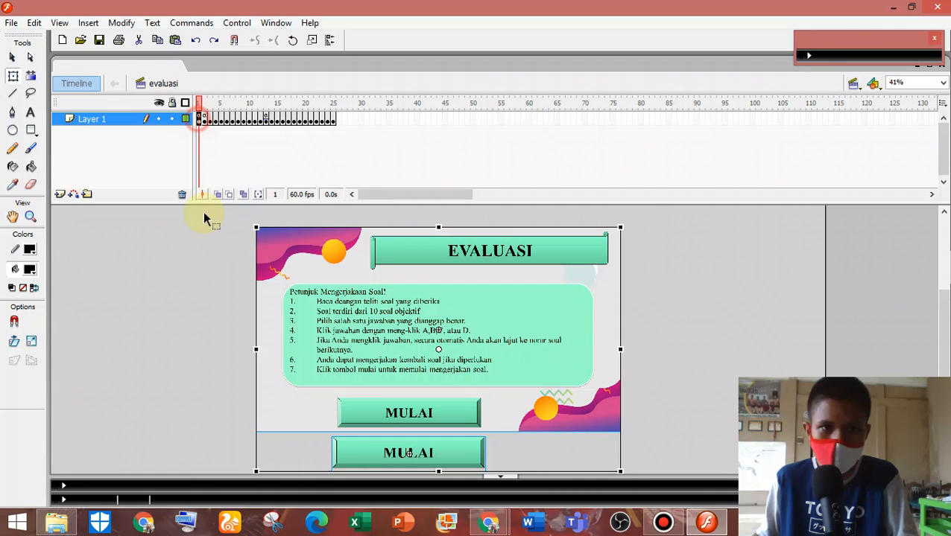
pyautogui.rightClick(203, 222)
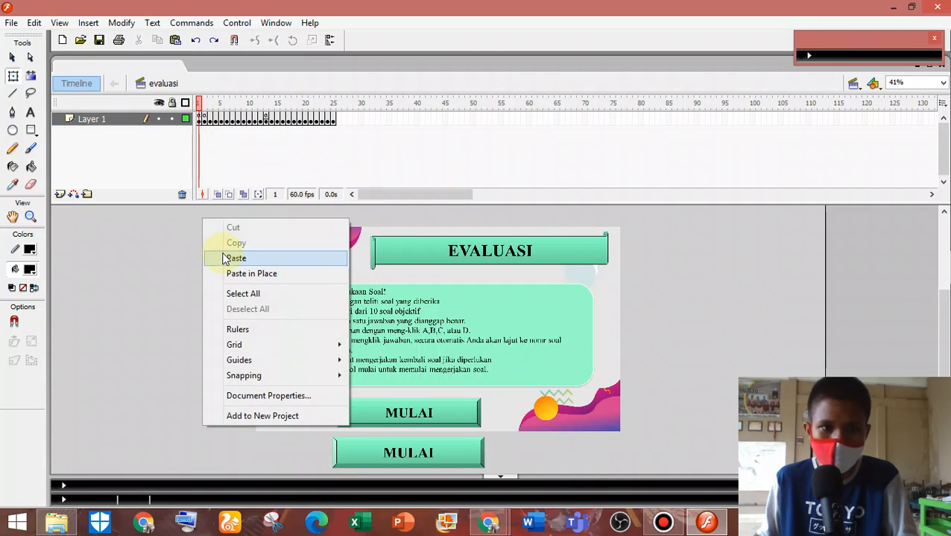
pyautogui.click(233, 272)
pyautogui.click(187, 325)
# Move the lower MULAI button off the stage, beside the instructions box, and copy it.
pyautogui.click(424, 455)
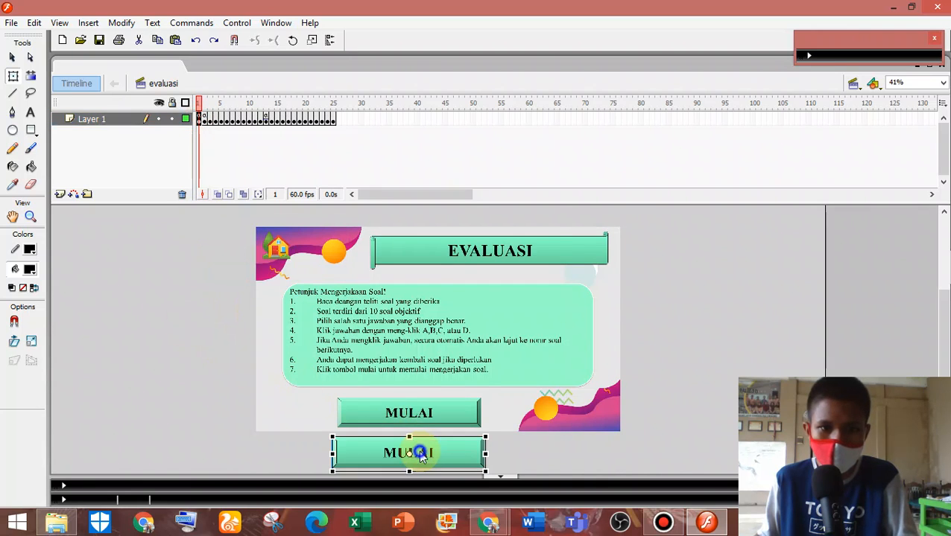
pyautogui.rightClick(421, 455)
pyautogui.click(452, 176)
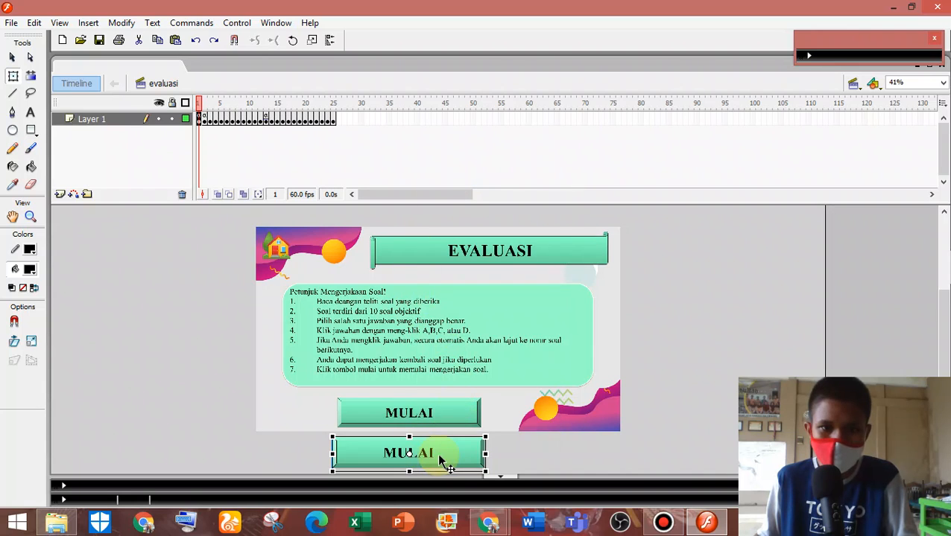
pyautogui.moveTo(436, 458); pyautogui.dragTo(195, 366)
pyautogui.hotkey('ctrl', 'z')
pyautogui.hotkey('ctrl', 'z')
pyautogui.hotkey('ctrl', 'z')
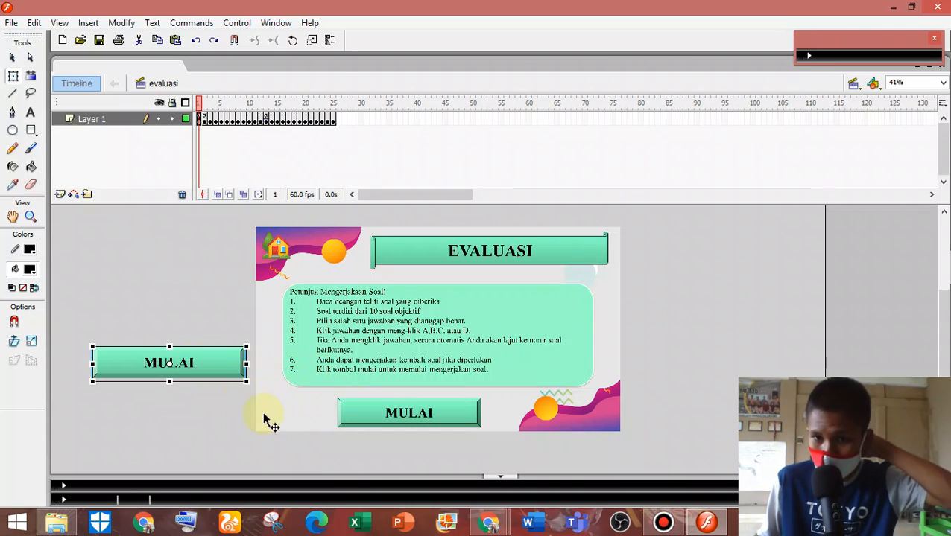
pyautogui.rightClick(201, 367)
pyautogui.click(228, 93)
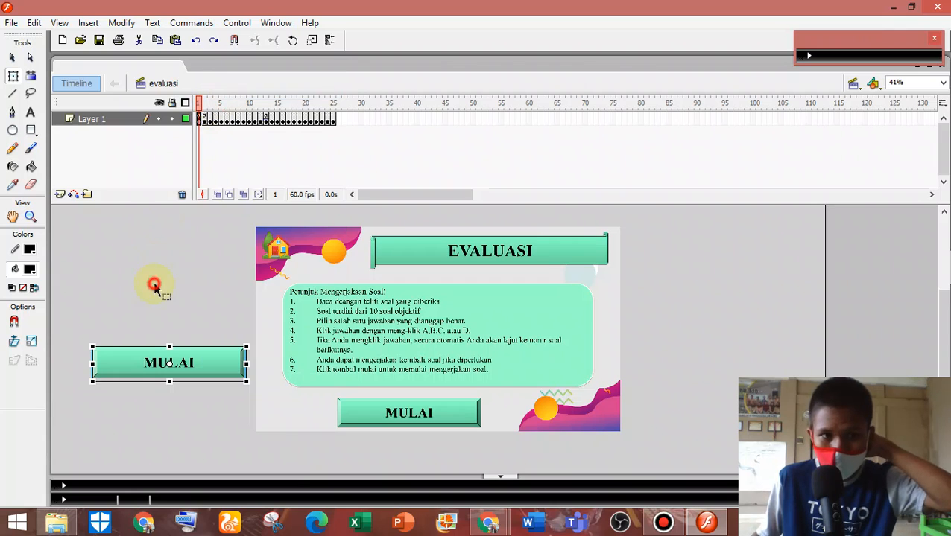
# Paste the MULAI button in place without replacing existing library items, and move the copy over the MULAI graphic below the instructions.
pyautogui.click(155, 288)
pyautogui.rightClick(152, 277)
pyautogui.click(195, 334)
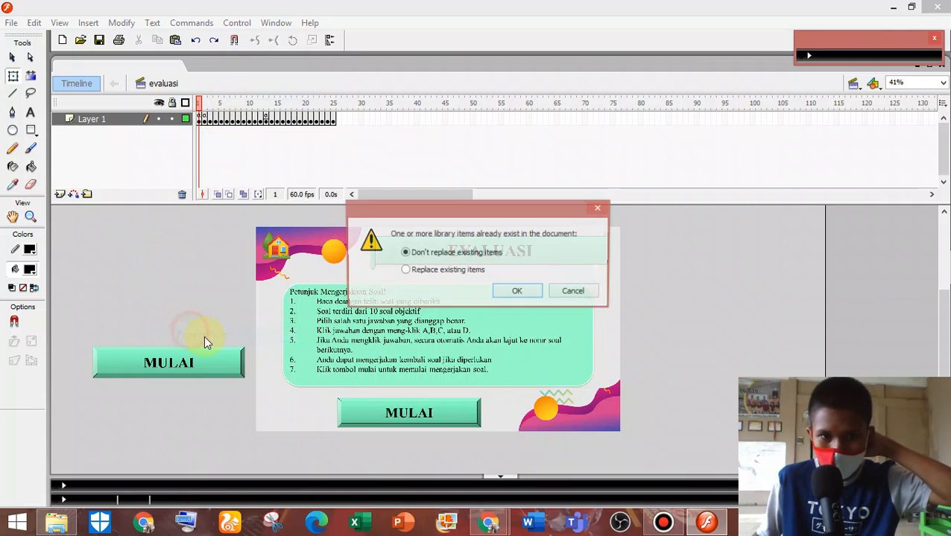
pyautogui.click(520, 293)
pyautogui.moveTo(217, 370); pyautogui.dragTo(450, 414)
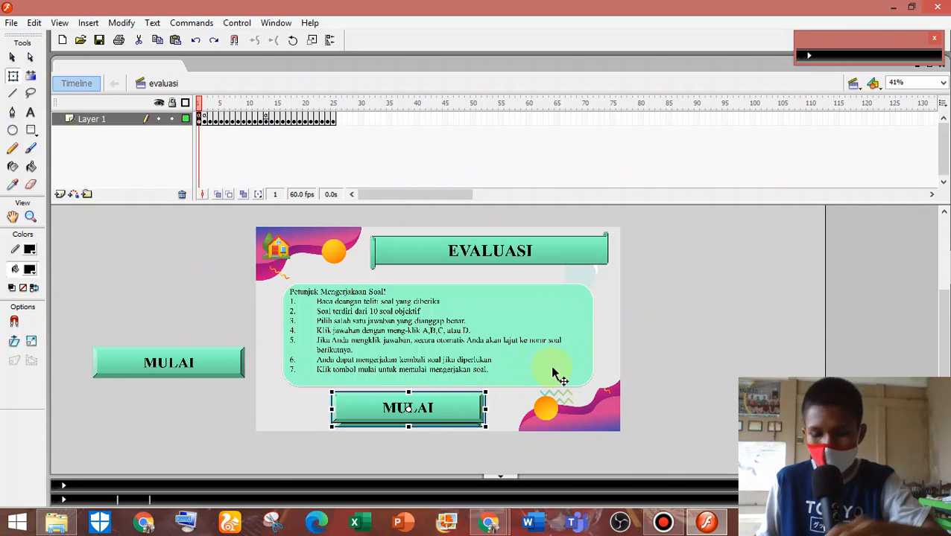
# Nudge the pasted MULAI button down until it covers the MULAI graphic of the background.
pyautogui.press('Down')
pyautogui.press('Down')
pyautogui.press('Down')
pyautogui.press('Down')
pyautogui.press('Down')
pyautogui.press('Down')
pyautogui.press('Down')
pyautogui.press('Down')
pyautogui.press('Down')
pyautogui.press('Down')
pyautogui.press('Down')
pyautogui.press('Down')
pyautogui.press('Down')
pyautogui.press('Down')
pyautogui.press('Down')
pyautogui.press('Down')
pyautogui.press('Down')
pyautogui.press('Down')
pyautogui.press('Down')
pyautogui.press('Down')
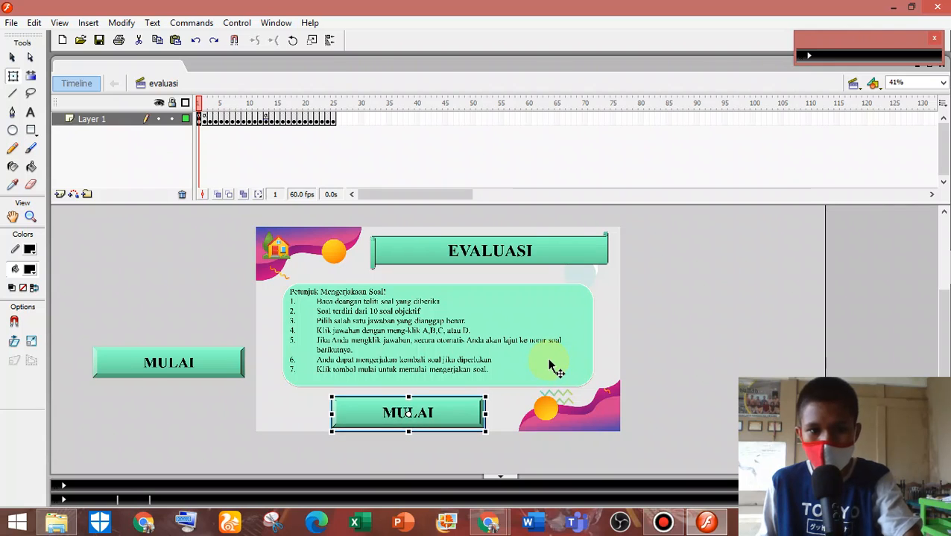
pyautogui.click(692, 345)
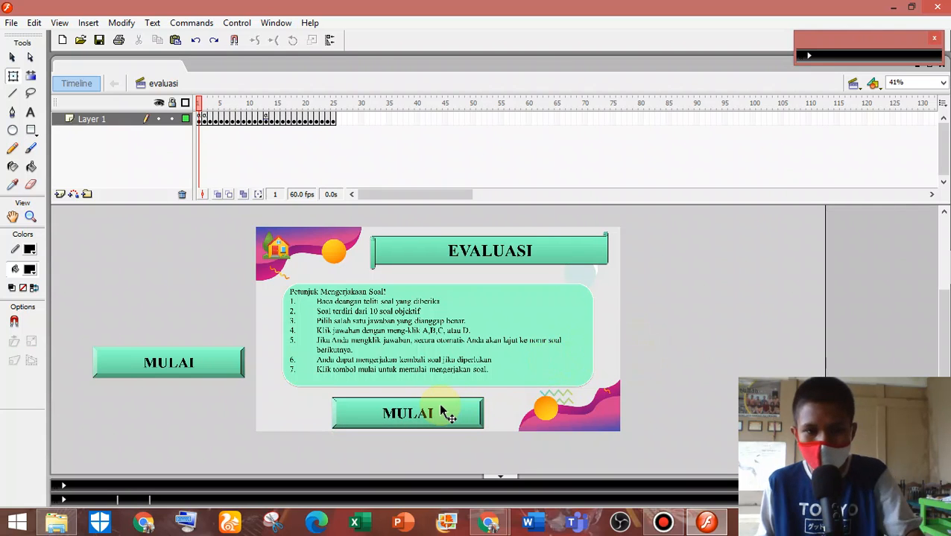
# Check inside the placed MULAI button symbol, return to the evaluasi scene, and delete the spare MULAI button outside the stage.
pyautogui.scroll(4, 441, 410)
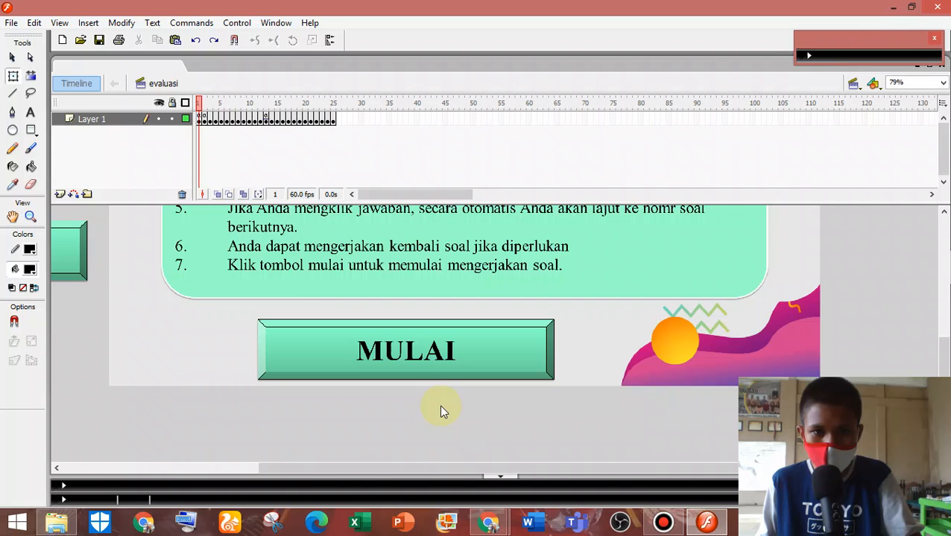
pyautogui.doubleClick(459, 358)
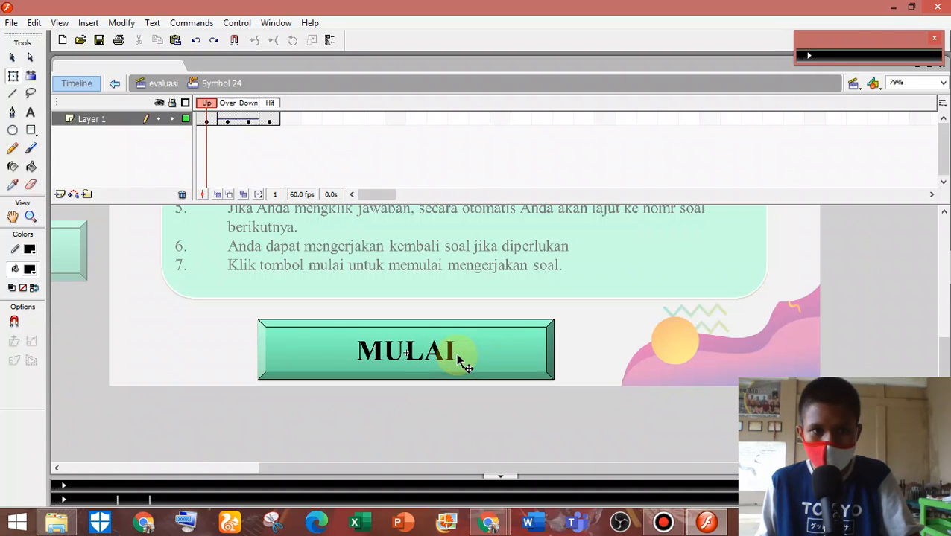
pyautogui.doubleClick(447, 424)
pyautogui.scroll(-4, 448, 421)
pyautogui.click(216, 342)
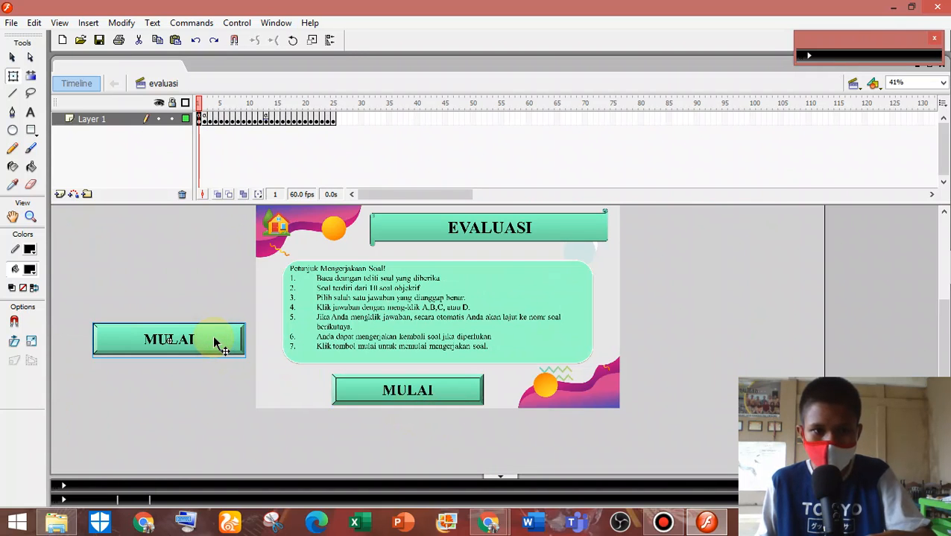
pyautogui.press('Delete')
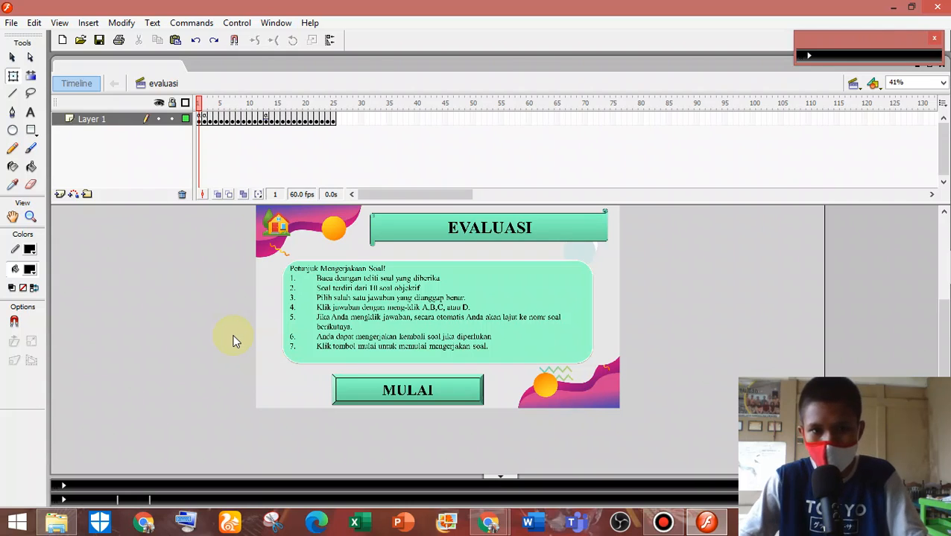
# Nudge the remaining MULAI button up slightly and deselect it.
pyautogui.click(399, 393)
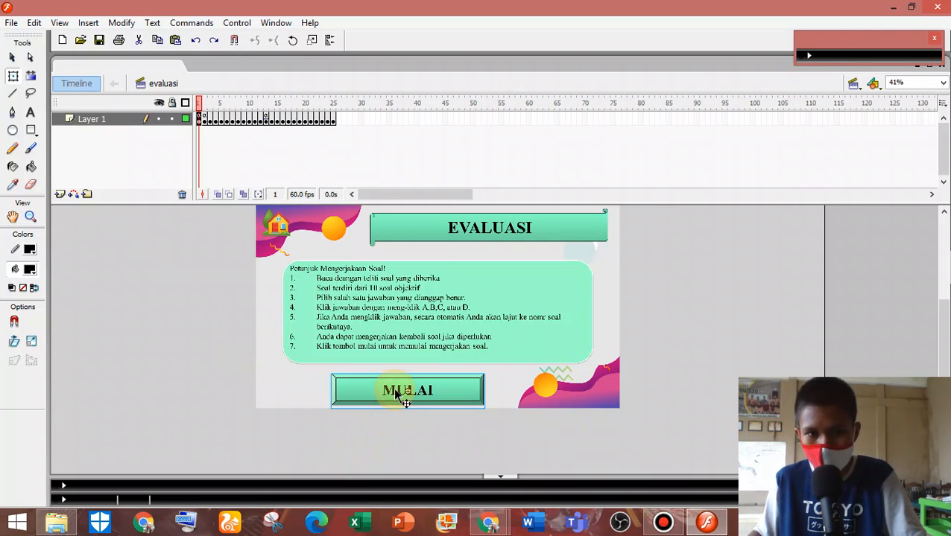
pyautogui.press('Up')
pyautogui.press('Up')
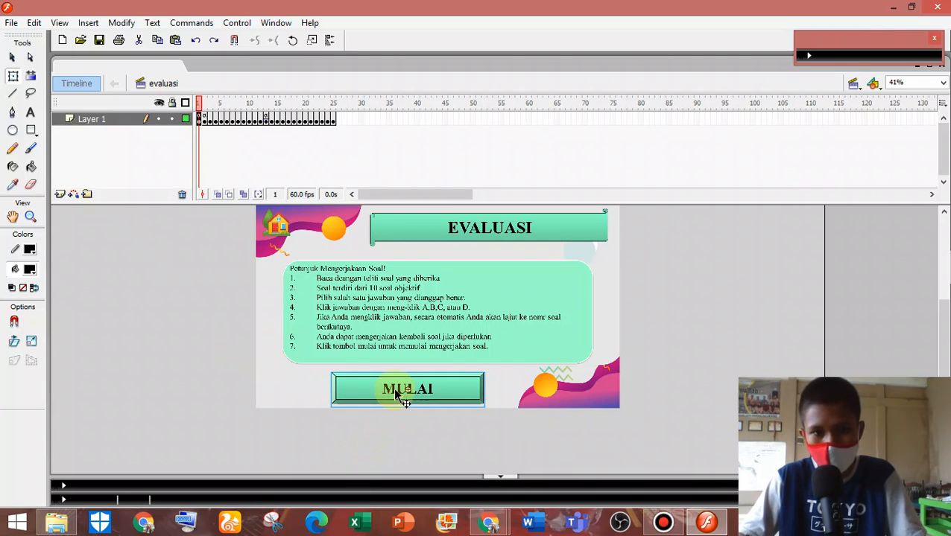
pyautogui.click(701, 294)
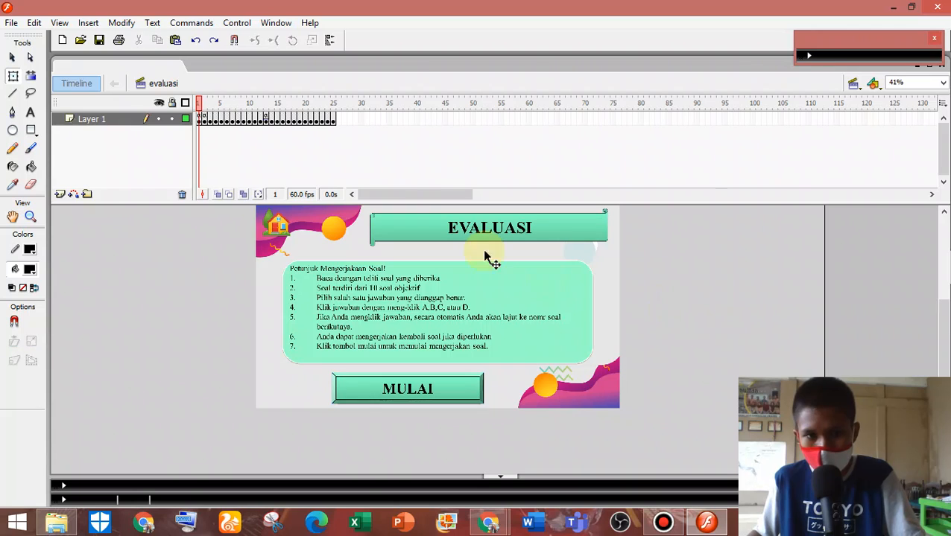
# Inspect the timeline of the background movie clip and return to the evaluasi scene.
pyautogui.doubleClick(428, 310)
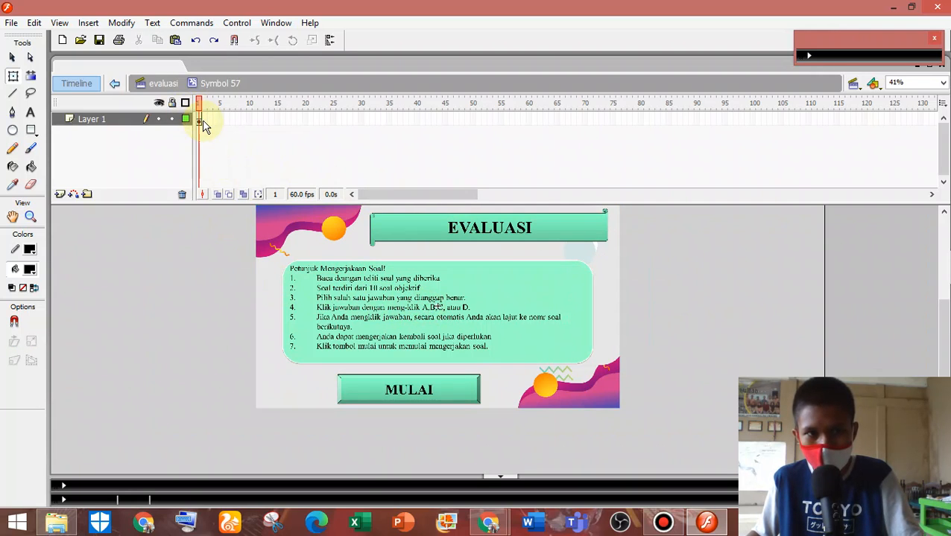
pyautogui.doubleClick(201, 286)
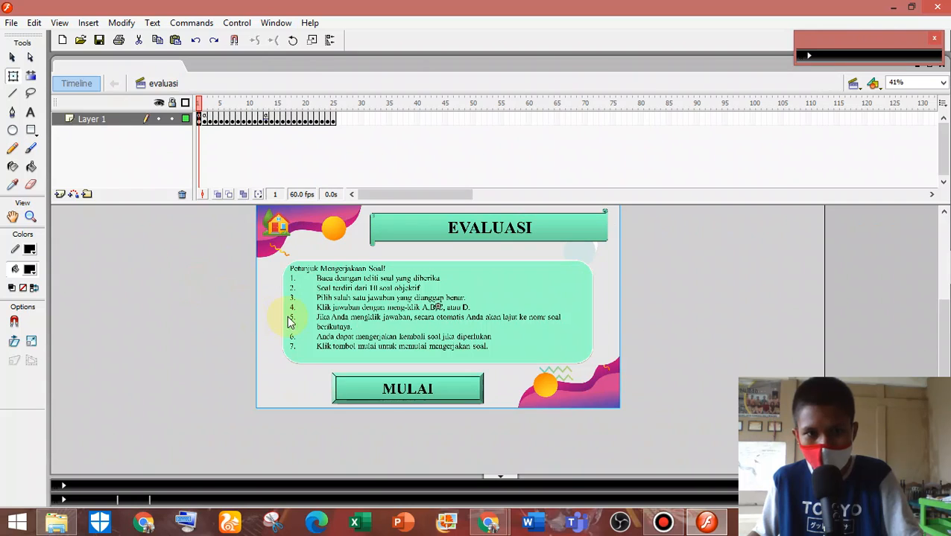
pyautogui.click(201, 357)
# Test the movie, toggle the background music on the RUMAH page, and maximize the preview.
pyautogui.hotkey('ctrl', 'Return')
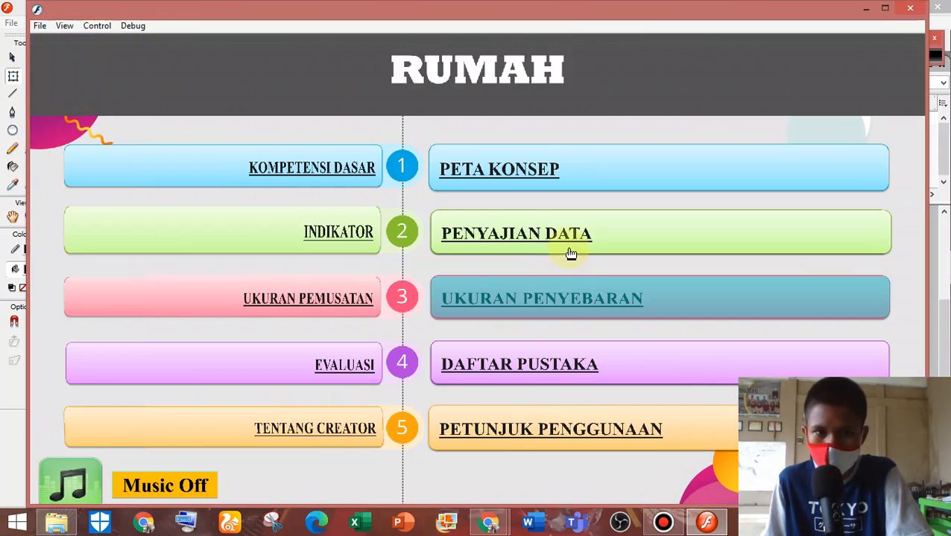
pyautogui.click(69, 482)
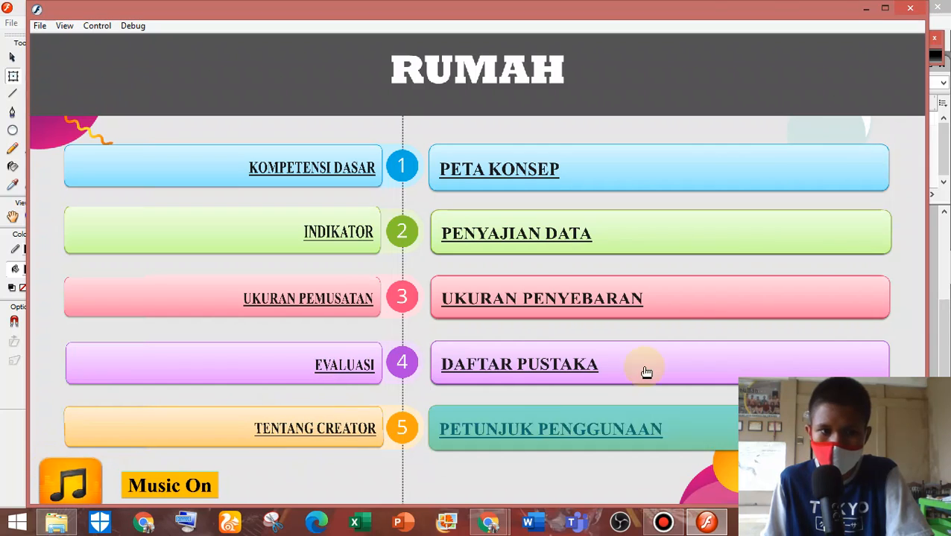
pyautogui.click(885, 7)
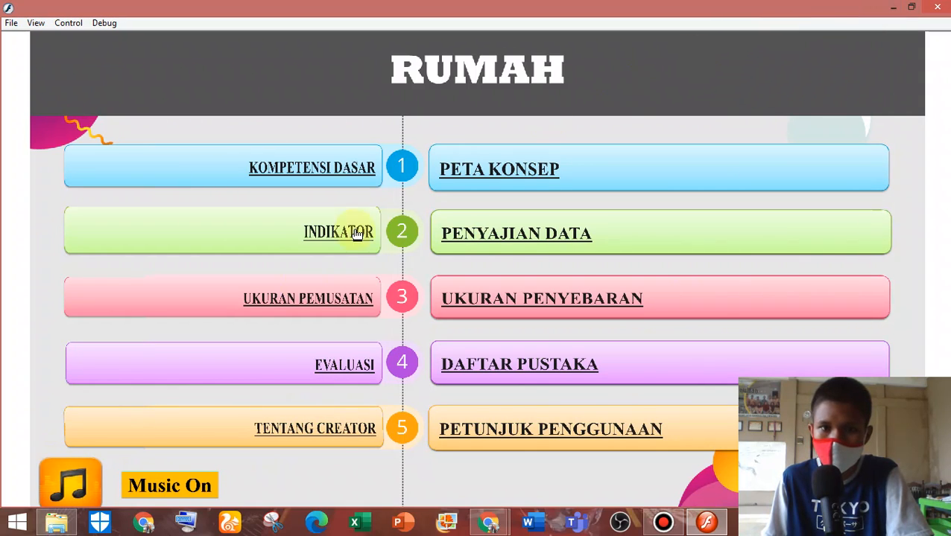
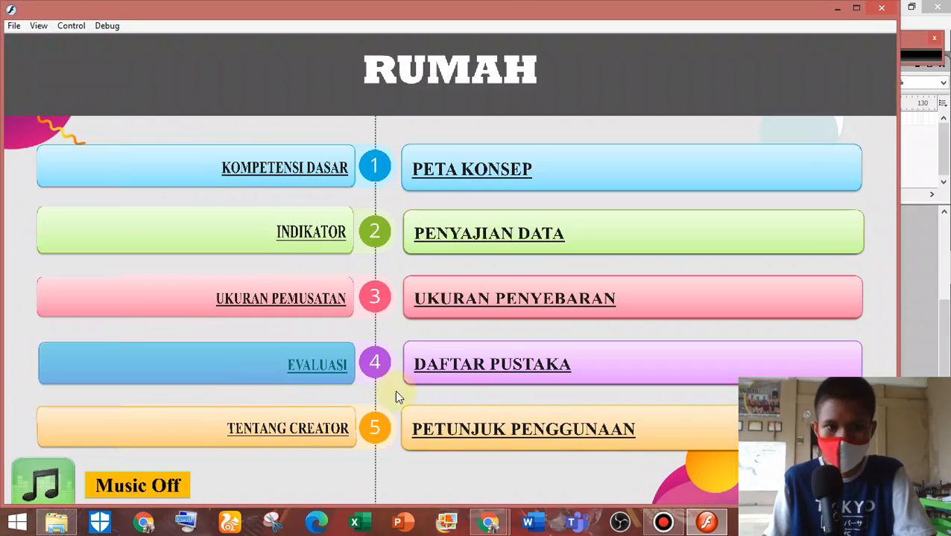
# Check the sounds of the Tentang Creator and Evaluasi pages in the preview, returning home after each, and close the preview.
pyautogui.click(239, 438)
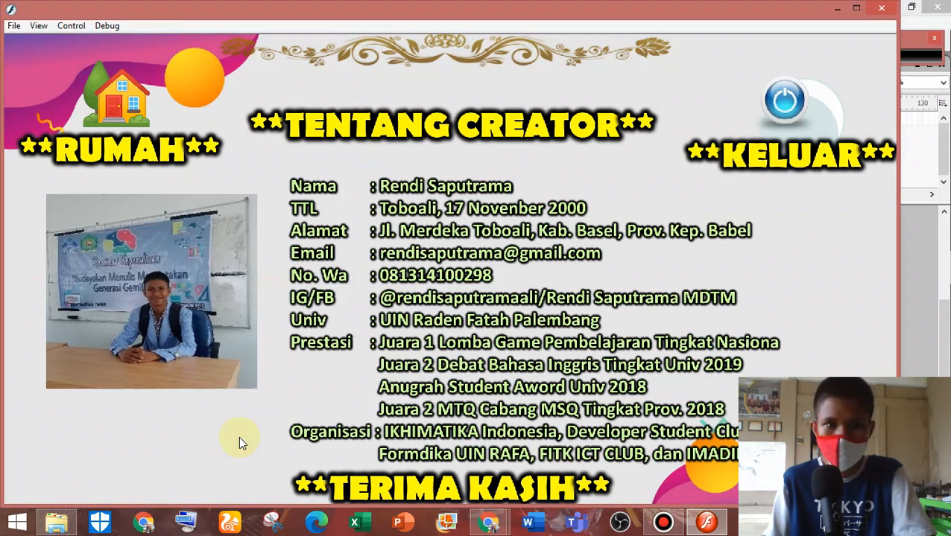
pyautogui.click(106, 100)
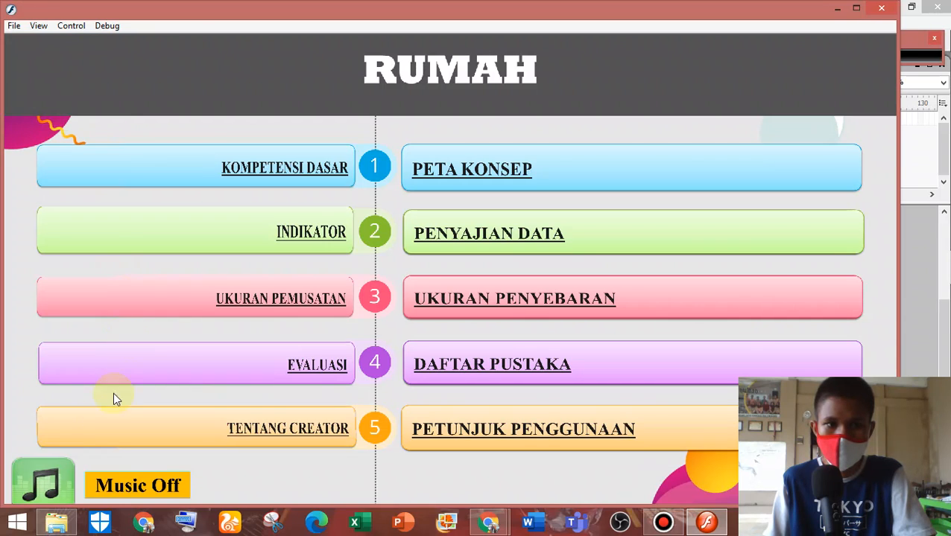
pyautogui.click(199, 389)
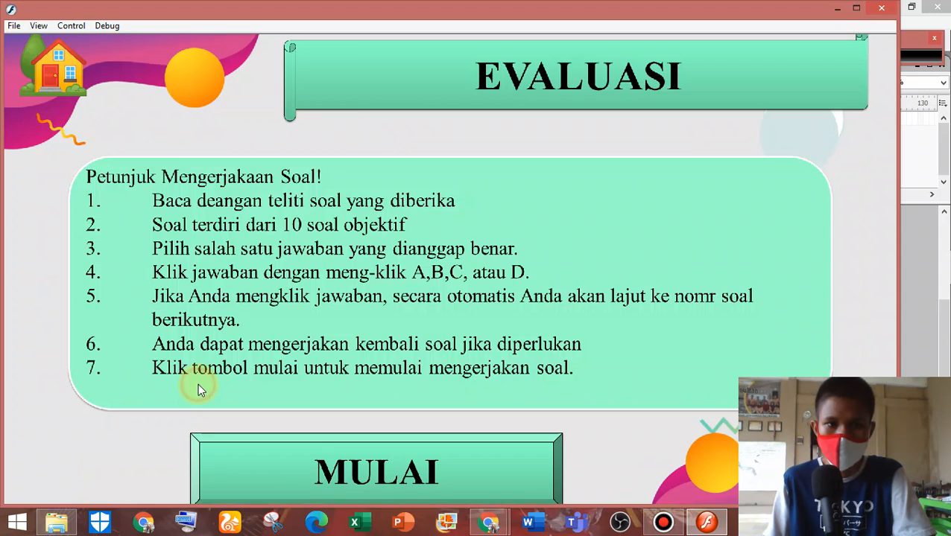
pyautogui.click(52, 67)
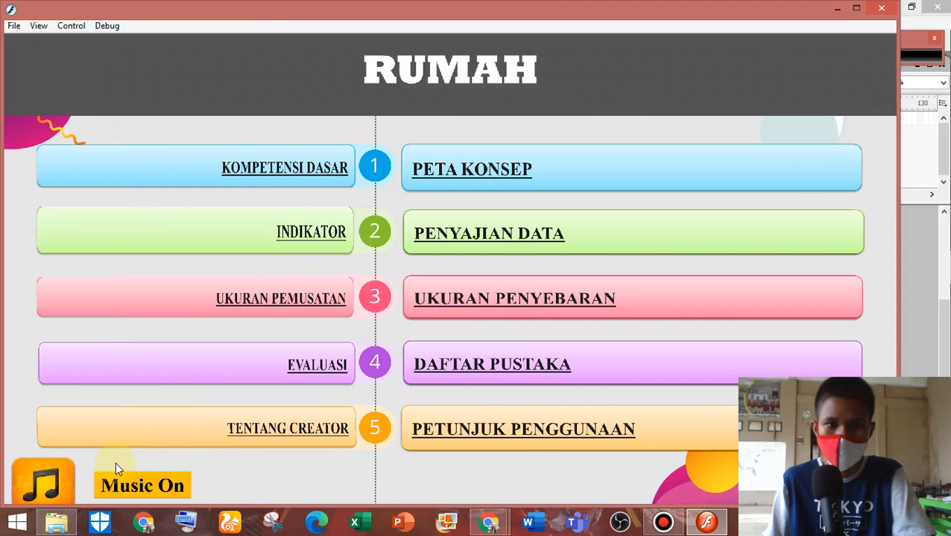
pyautogui.click(174, 435)
pyautogui.click(108, 101)
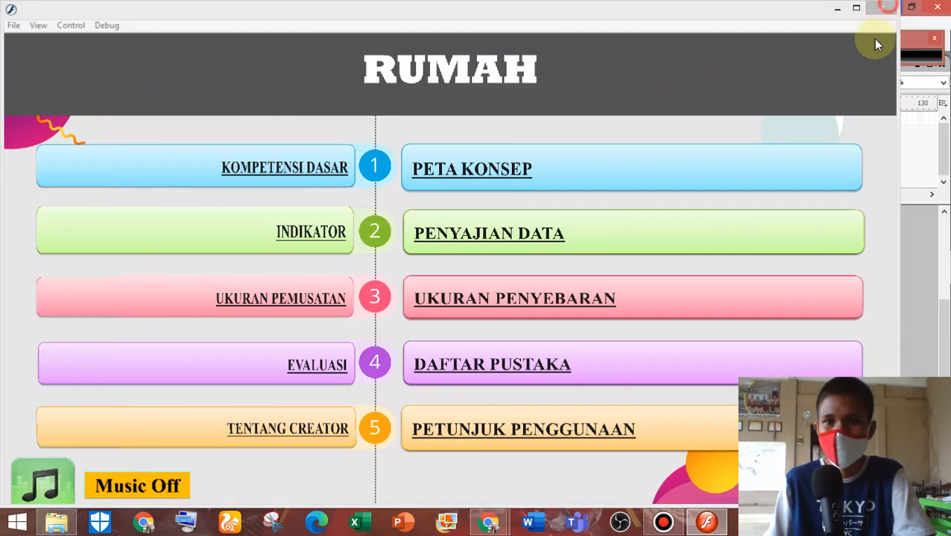
pyautogui.click(882, 7)
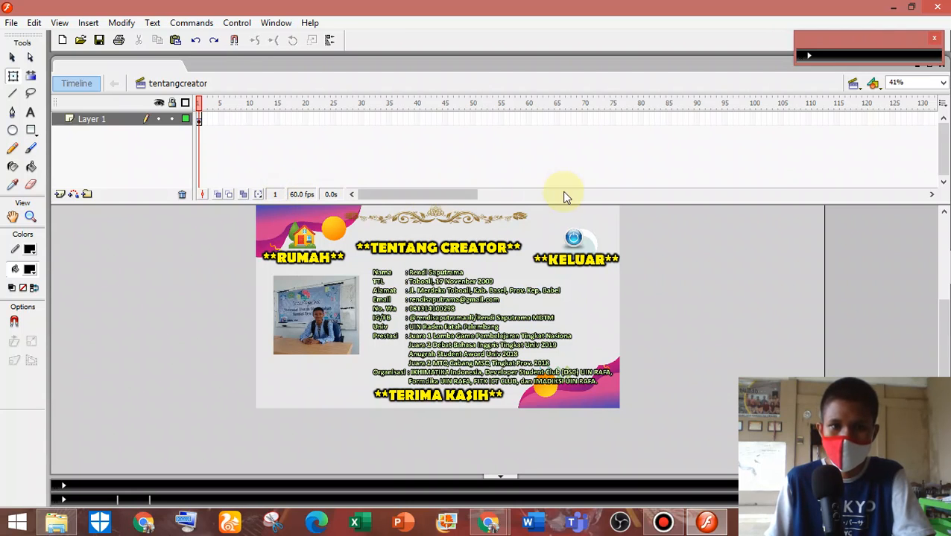
pyautogui.click(860, 89)
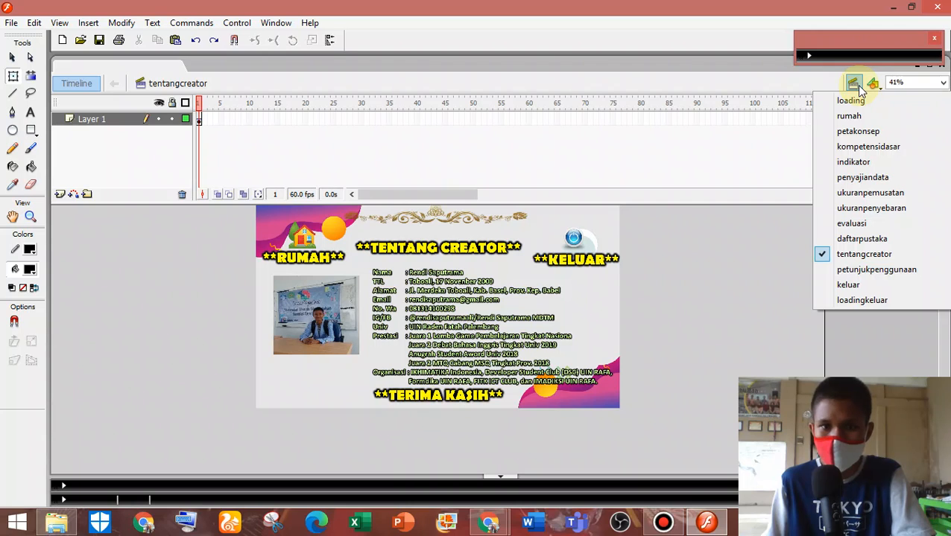
pyautogui.click(193, 352)
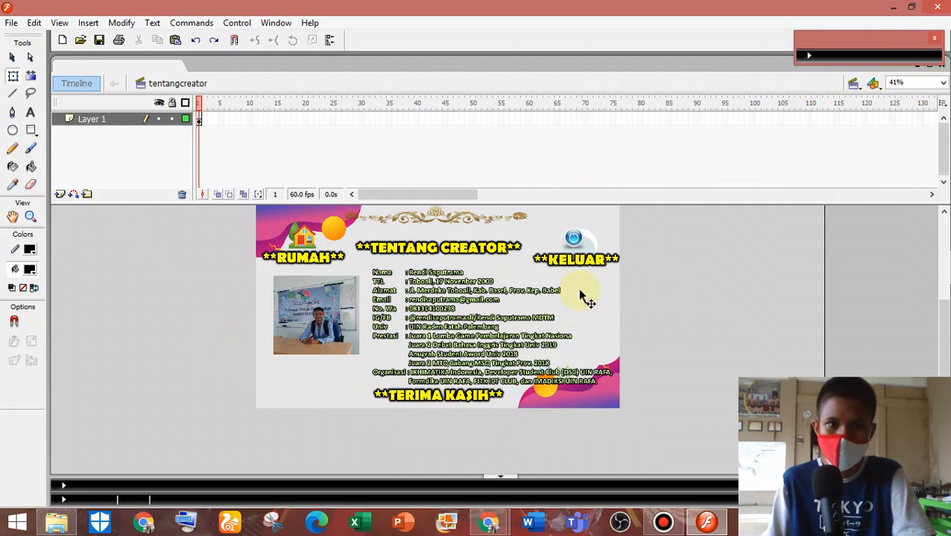
# Check the document properties, the script and the list of scenes while in the tentangcreator scene.
pyautogui.click(66, 500)
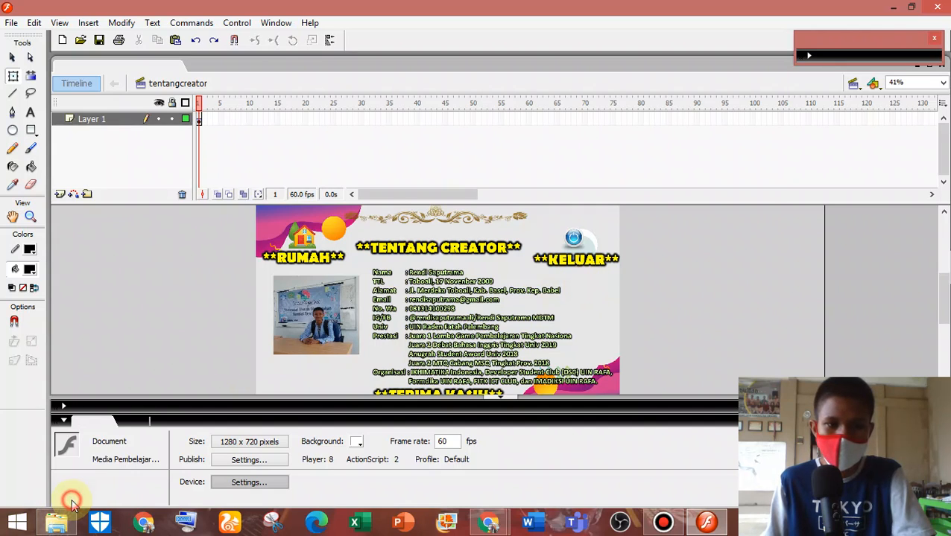
pyautogui.click(64, 420)
pyautogui.click(67, 487)
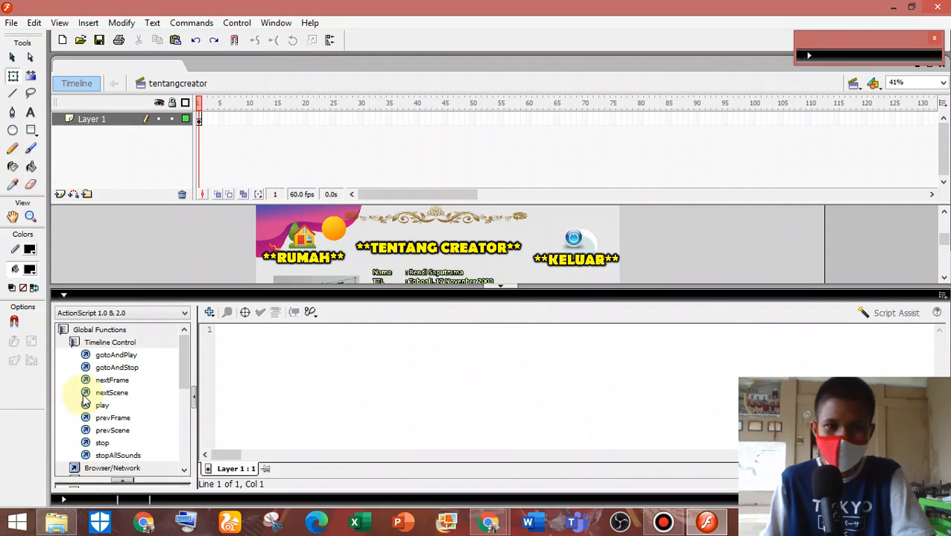
pyautogui.click(93, 296)
pyautogui.click(163, 304)
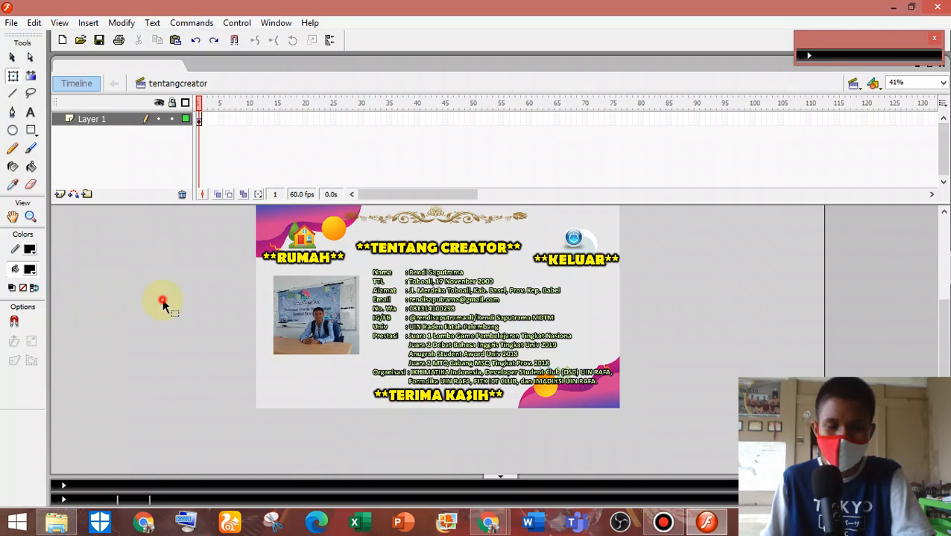
pyautogui.click(854, 84)
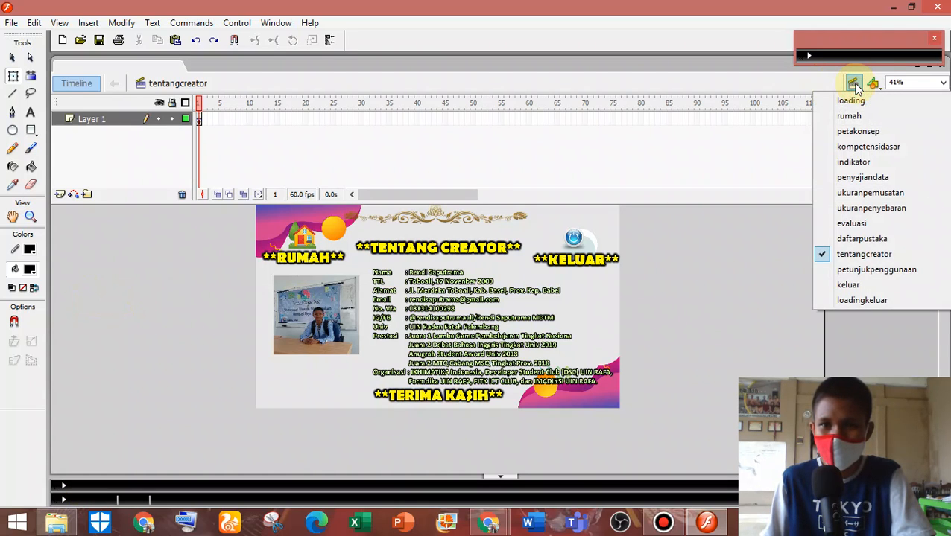
pyautogui.click(191, 325)
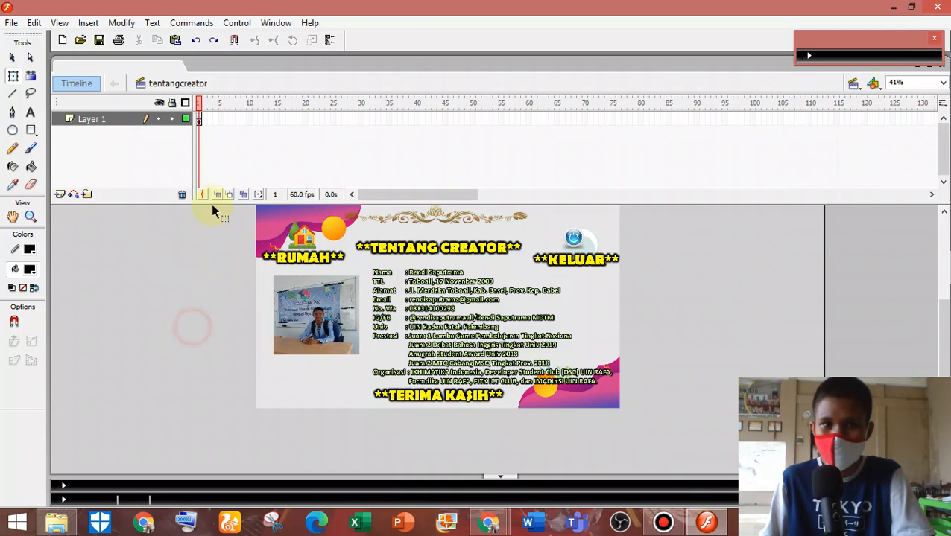
# Remove the sound from the first frame of the tentangcreator scene by setting it to None.
pyautogui.click(198, 120)
pyautogui.click(64, 499)
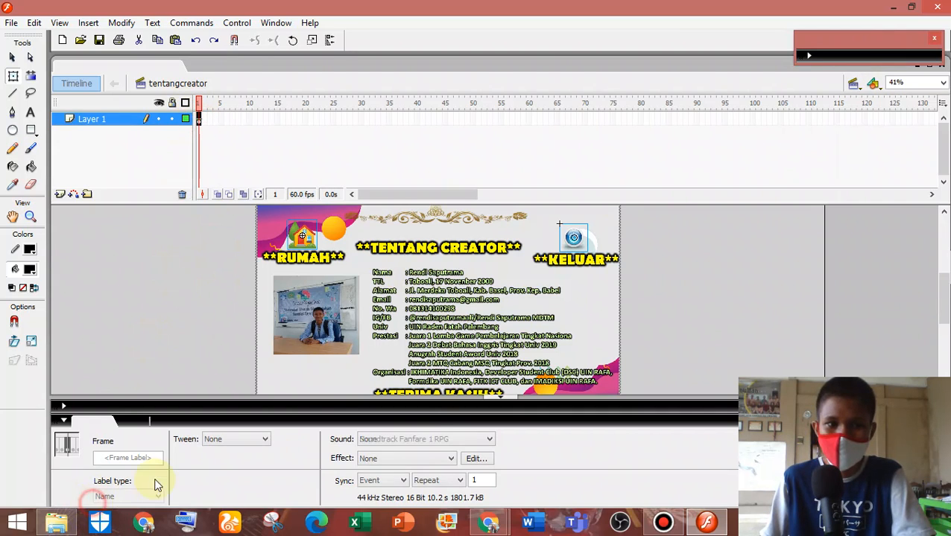
pyautogui.click(446, 441)
pyautogui.click(368, 451)
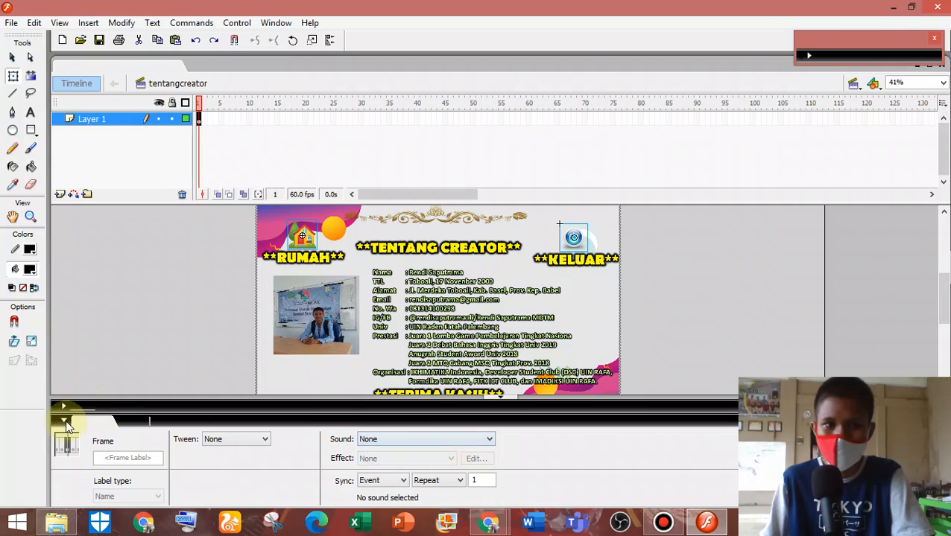
pyautogui.click(64, 423)
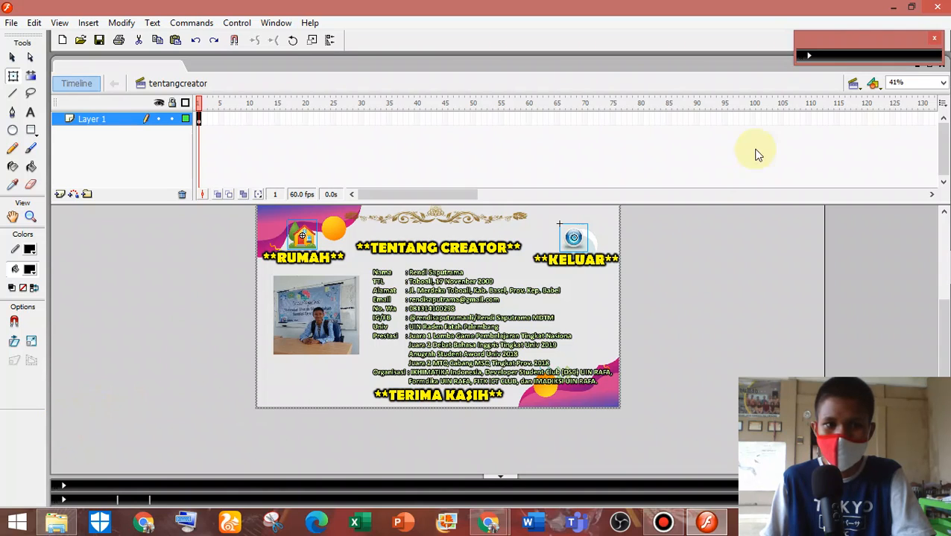
# Switch to the evaluasi scene and inspect its frame properties and first-frame script.
pyautogui.click(853, 83)
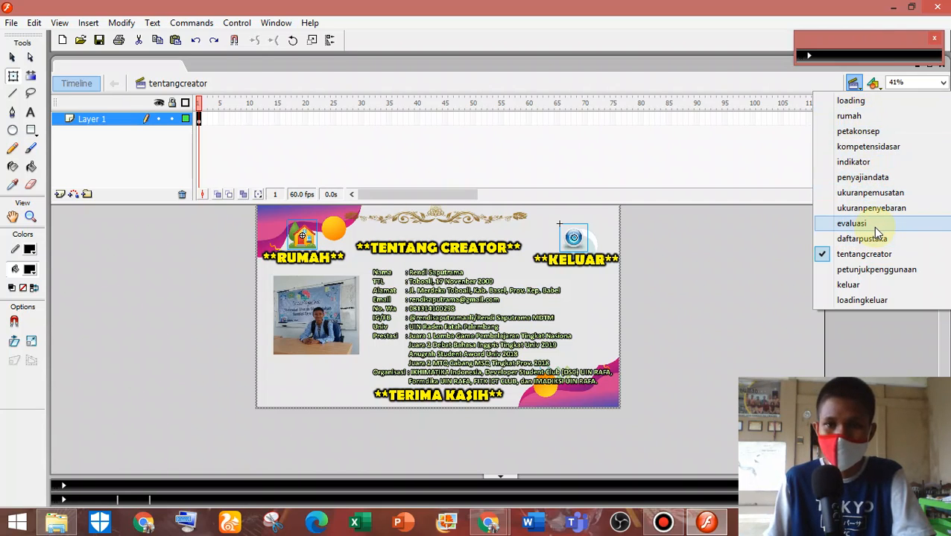
pyautogui.click(853, 223)
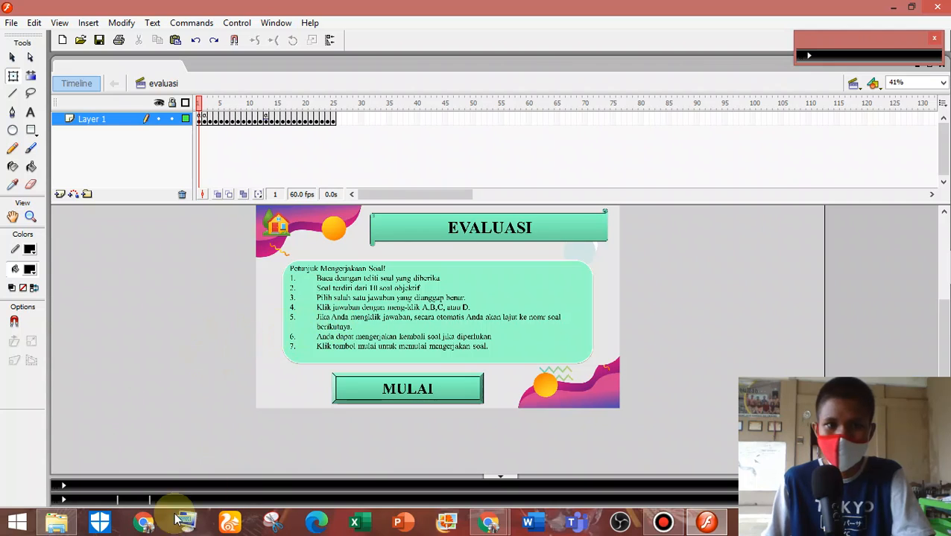
pyautogui.click(63, 486)
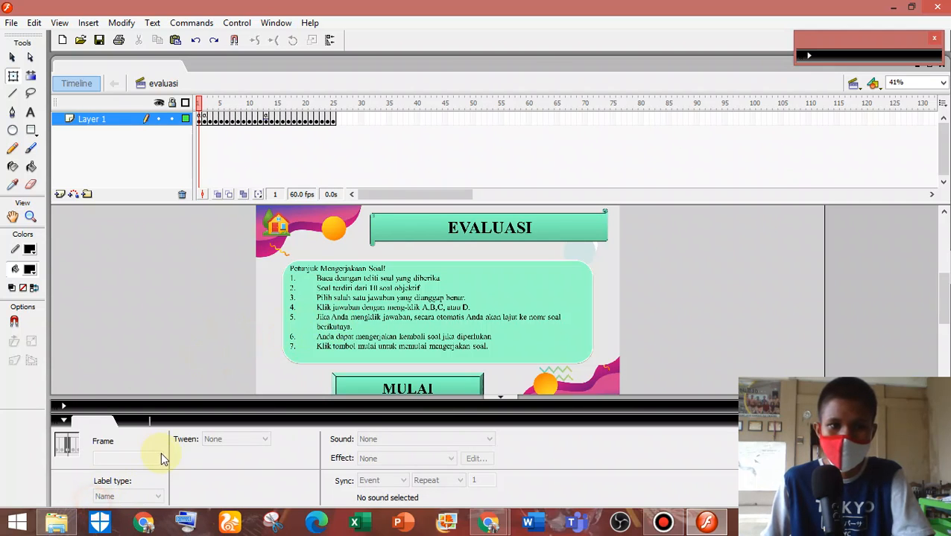
pyautogui.click(63, 419)
pyautogui.click(64, 486)
# Try deleting the stop and stopAllSounds script from the evaluasi scene's first frame, and undo the deletion.
pyautogui.click(269, 388)
pyautogui.hotkey('ctrl', 'a')
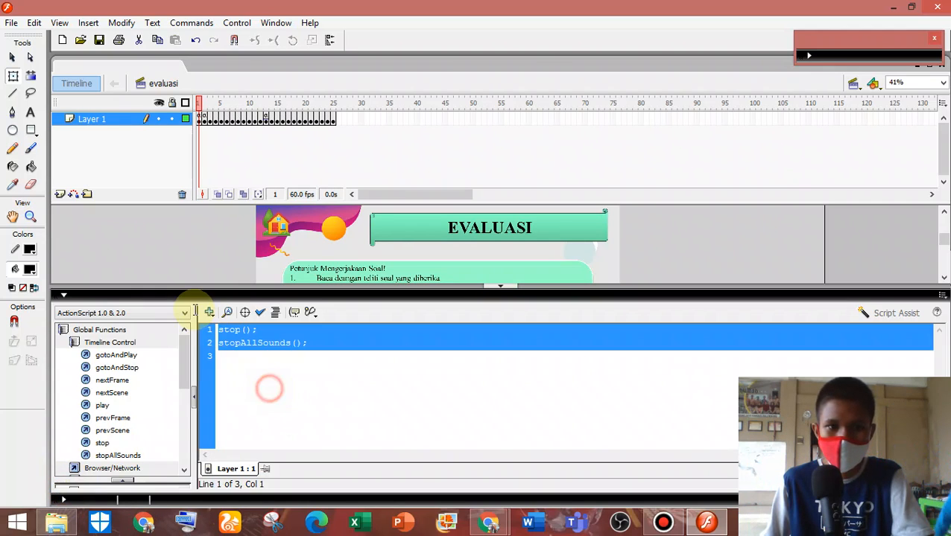
pyautogui.press('Delete')
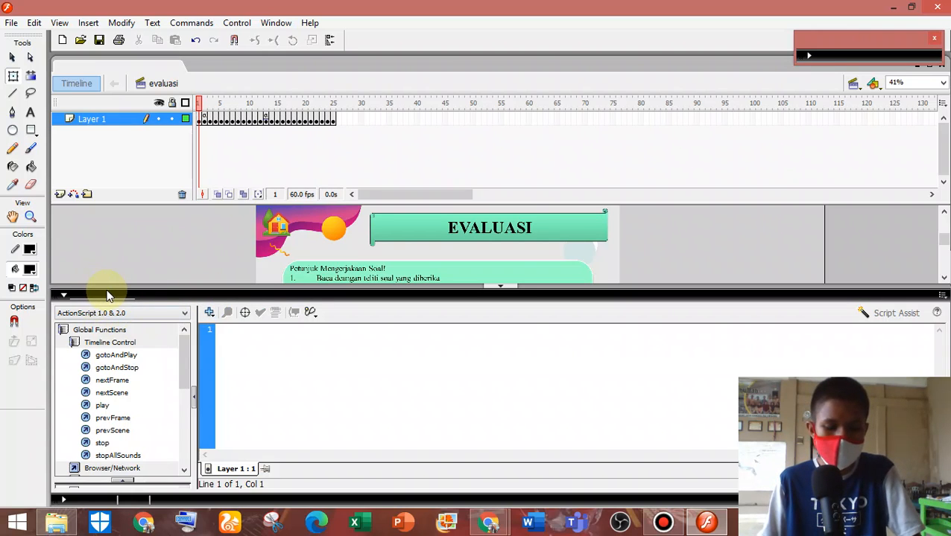
pyautogui.hotkey('ctrl', 'z')
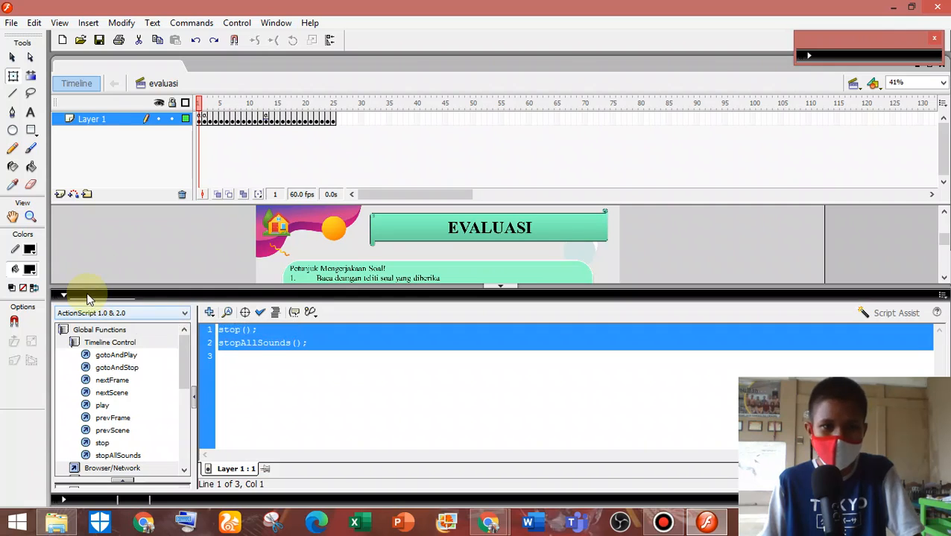
pyautogui.click(87, 294)
pyautogui.click(139, 296)
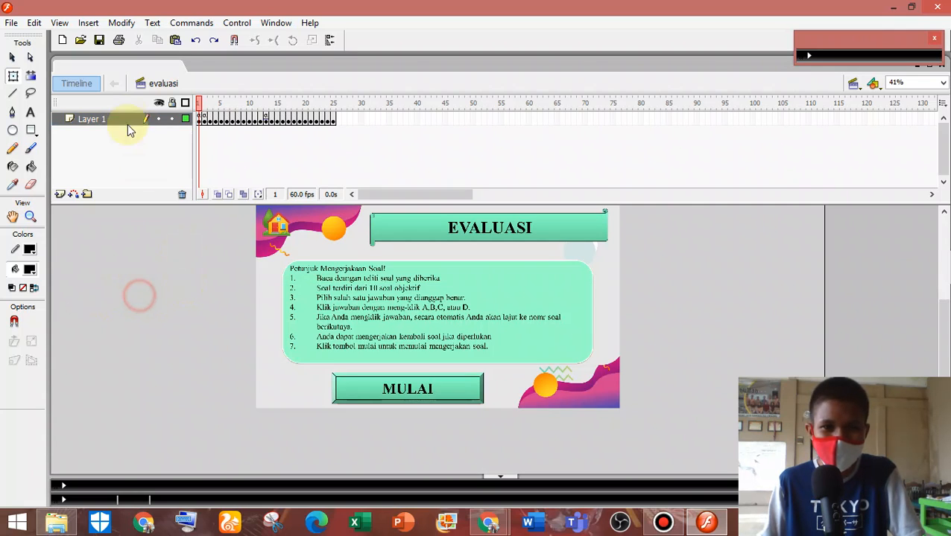
# In the rumah scene, set the Down frame sound of the Tentang Creator button to Soundtrack Fanfare 1 RPG.
pyautogui.click(853, 83)
pyautogui.click(849, 116)
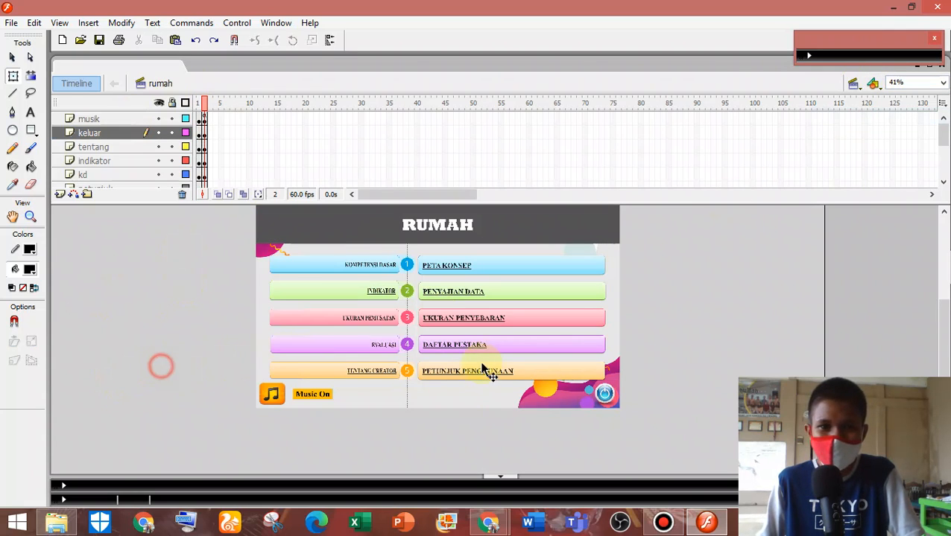
pyautogui.click(335, 369)
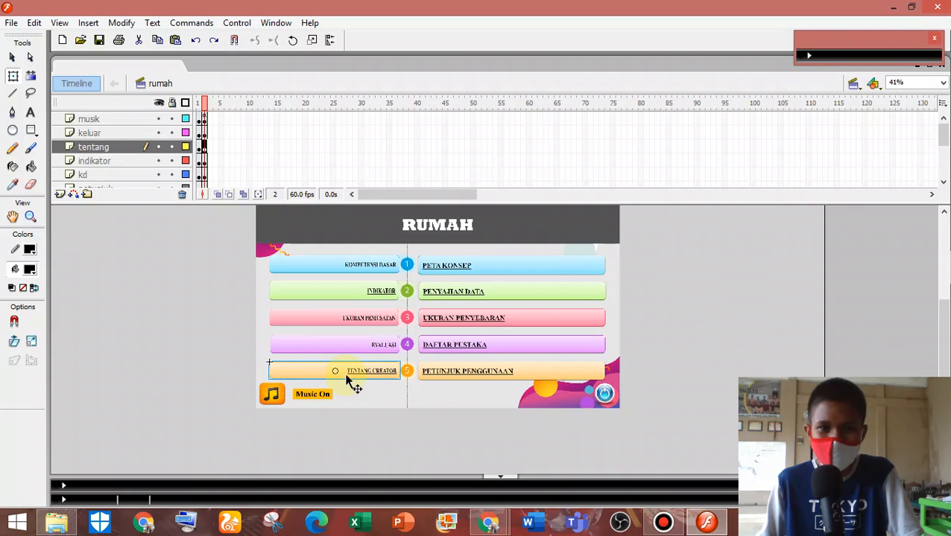
pyautogui.doubleClick(345, 378)
pyautogui.click(227, 121)
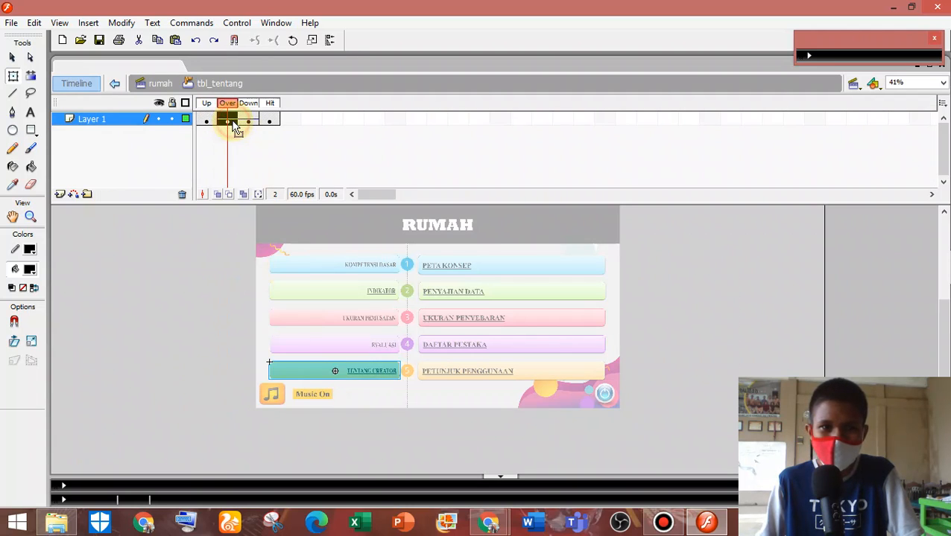
pyautogui.click(248, 121)
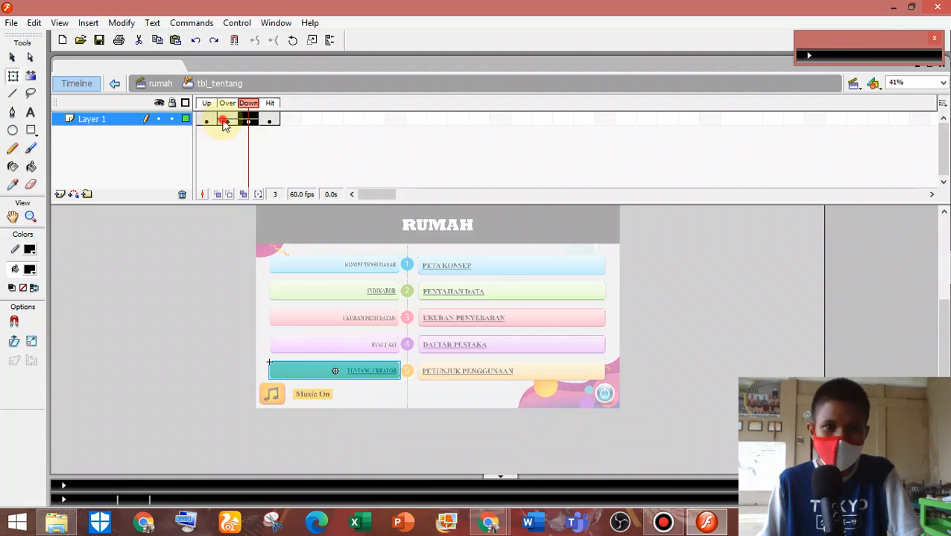
pyautogui.click(112, 499)
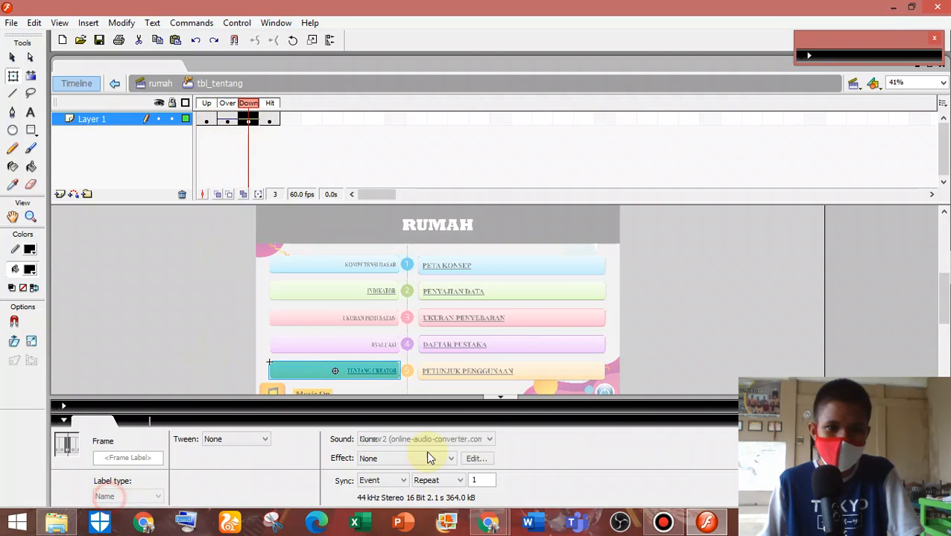
pyautogui.click(447, 439)
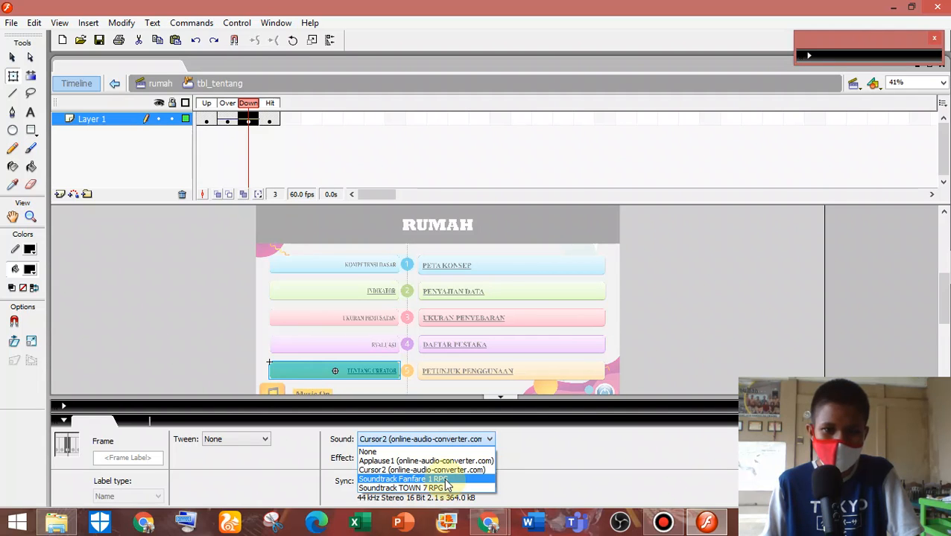
pyautogui.click(445, 481)
pyautogui.click(415, 441)
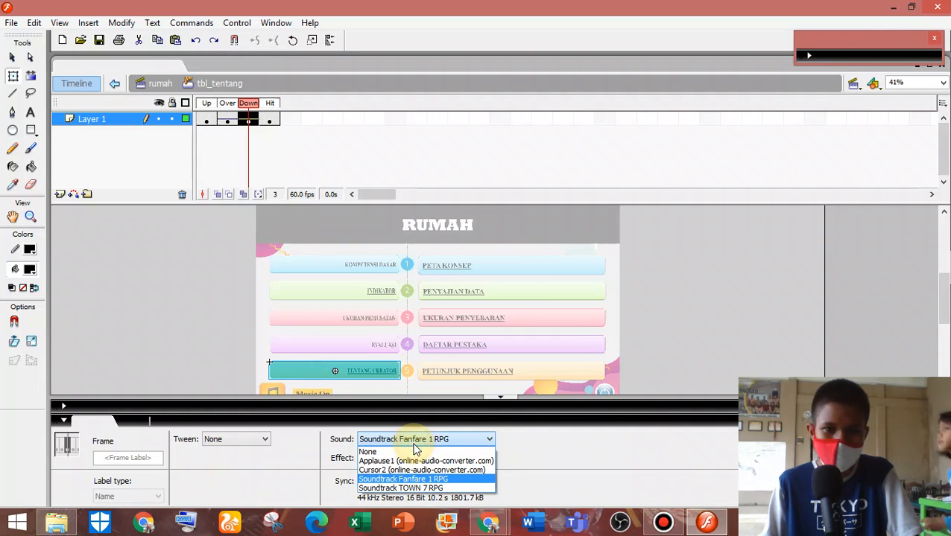
pyautogui.click(414, 442)
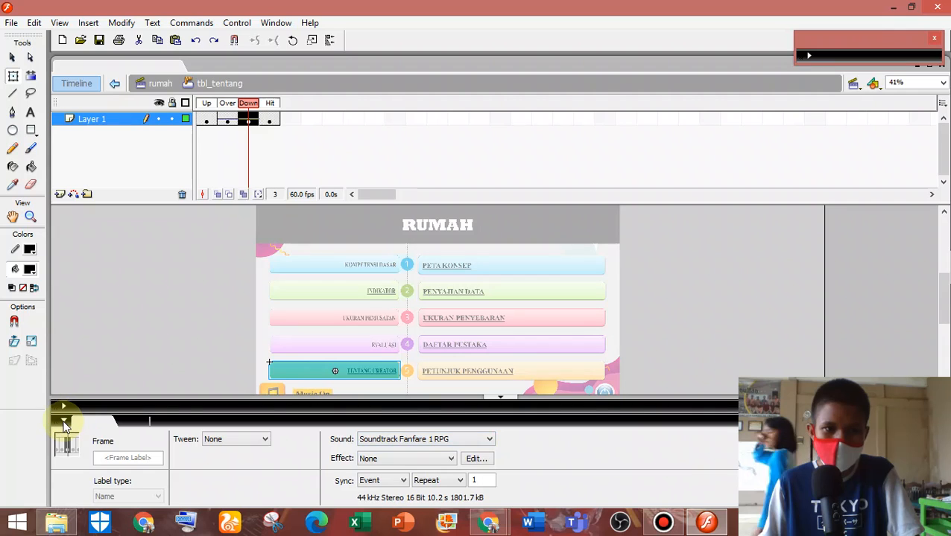
pyautogui.click(64, 422)
pyautogui.doubleClick(138, 377)
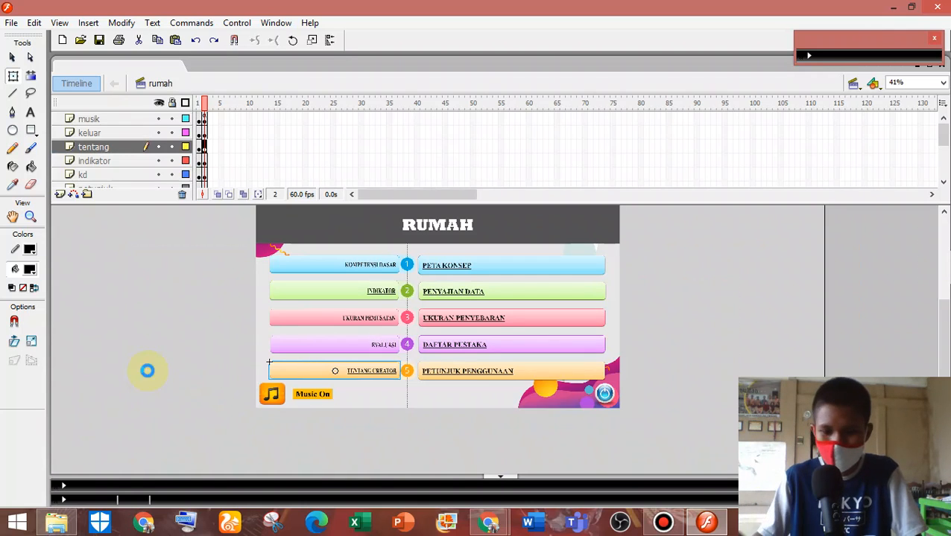
# Test the movie, toggling the music and opening the Tentang Creator page, and check that button's script after closing the preview.
pyautogui.hotkey('ctrl', 'Return')
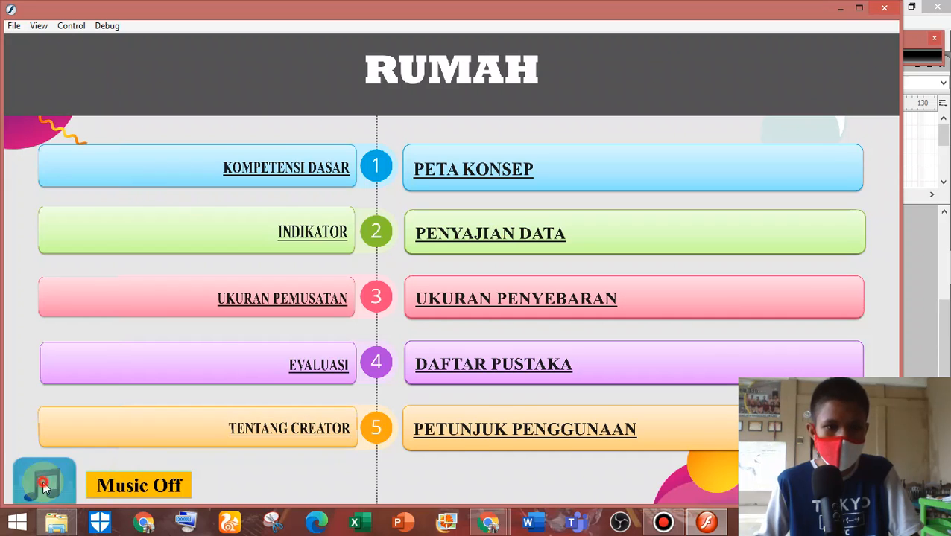
pyautogui.click(43, 485)
pyautogui.click(282, 415)
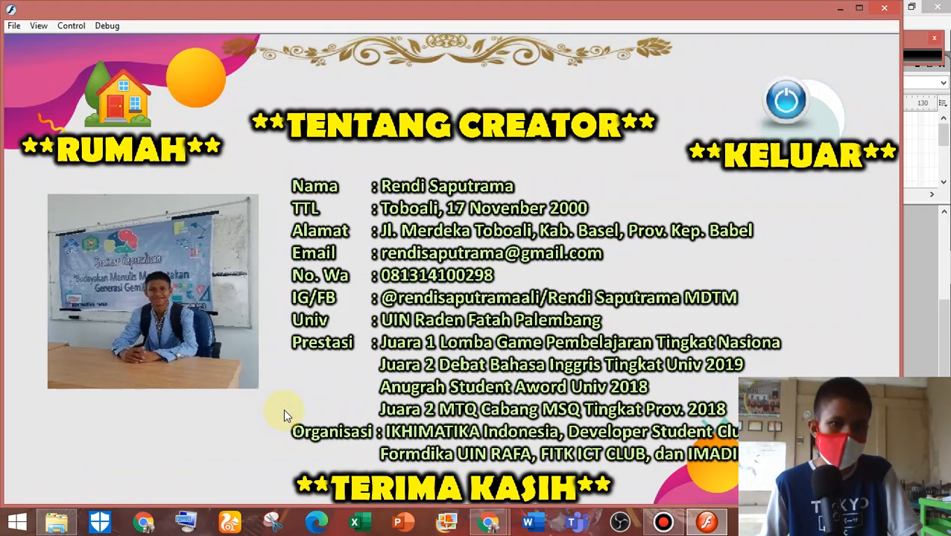
pyautogui.click(884, 7)
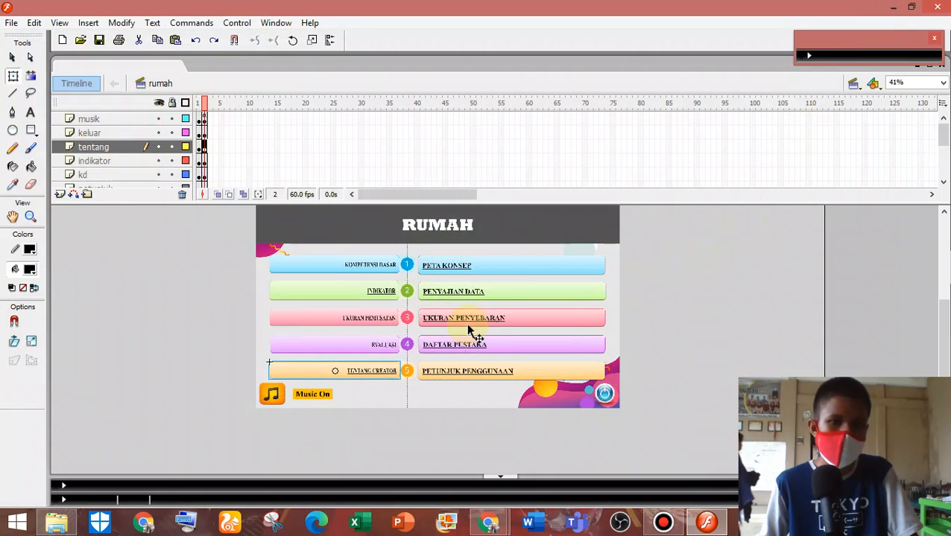
pyautogui.press('F9')
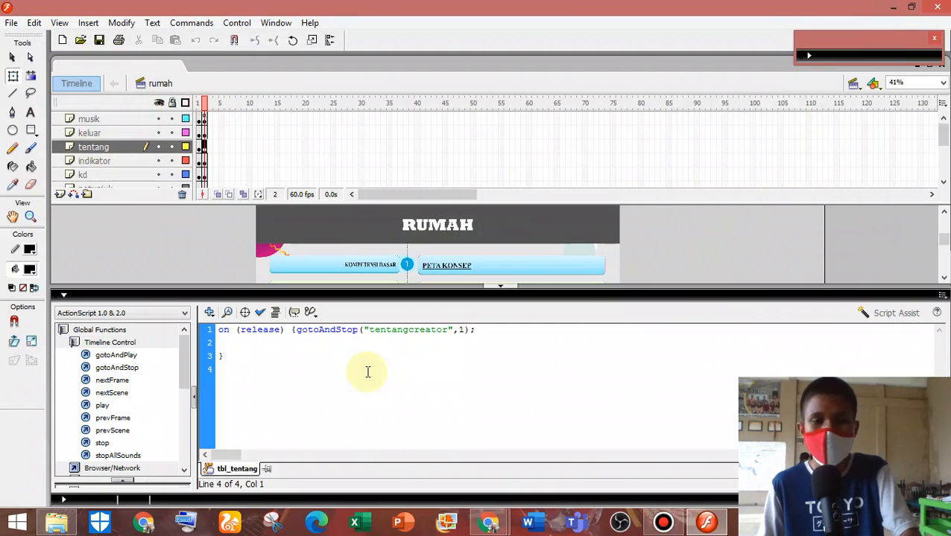
pyautogui.click(64, 296)
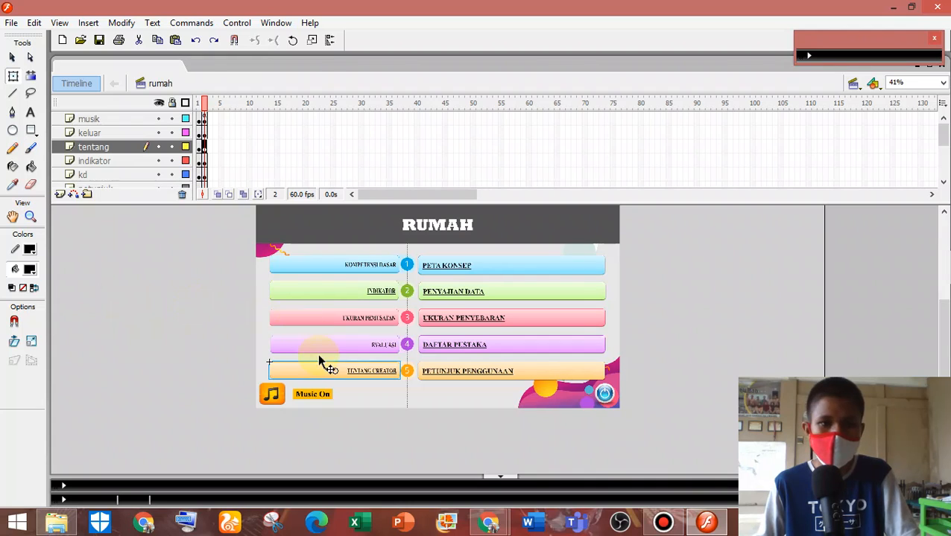
# Set the Down frame sound of the Tentang Creator button to Cursor2 (online-audio-converter.com) and return to the rumah scene.
pyautogui.doubleClick(323, 372)
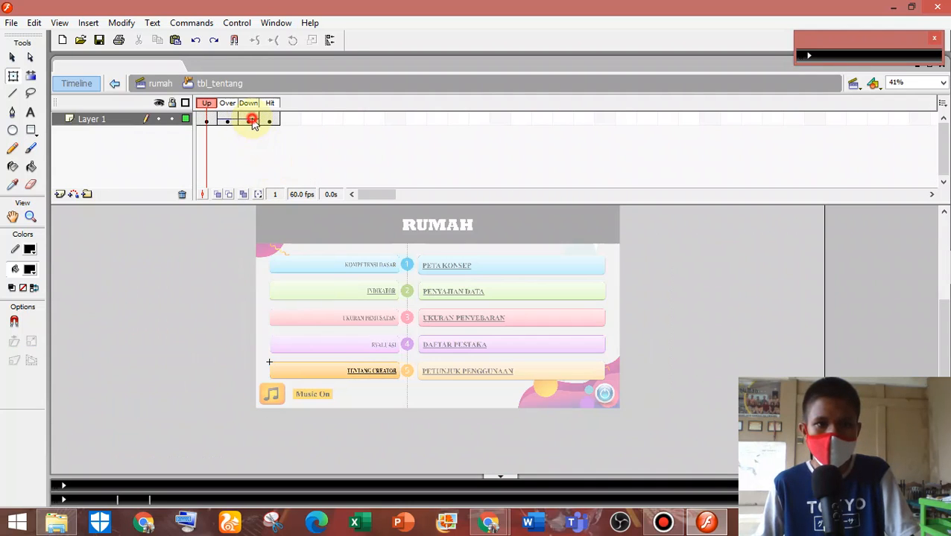
pyautogui.click(252, 120)
pyautogui.click(108, 500)
pyautogui.click(417, 439)
pyautogui.click(417, 448)
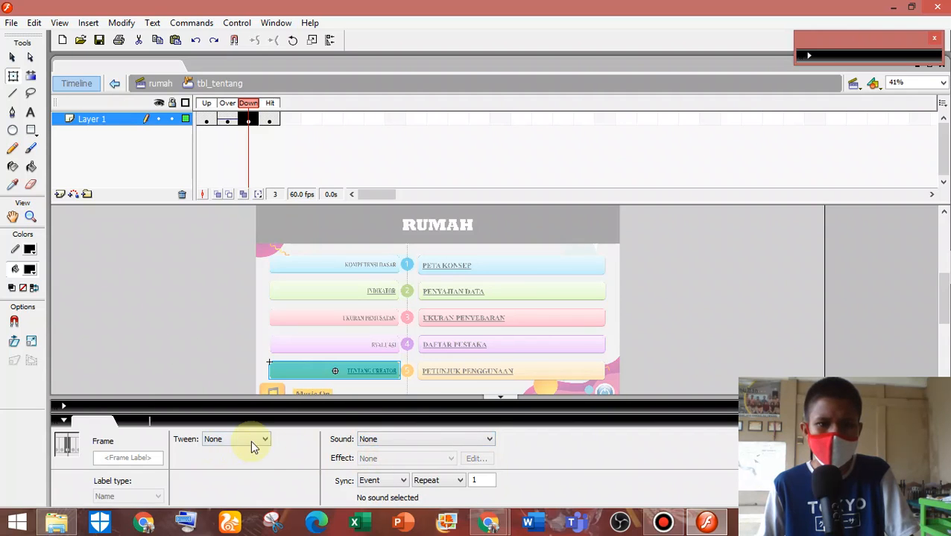
pyautogui.click(388, 440)
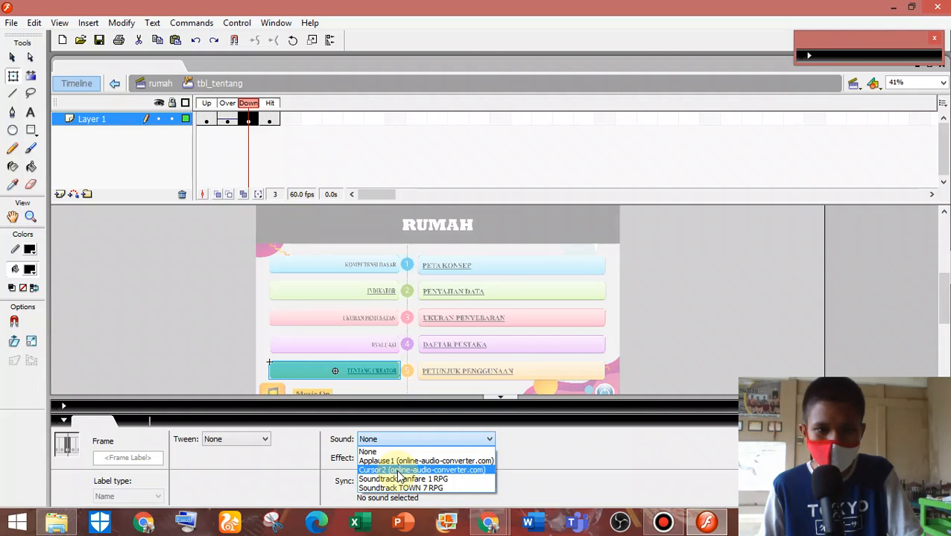
pyautogui.click(399, 471)
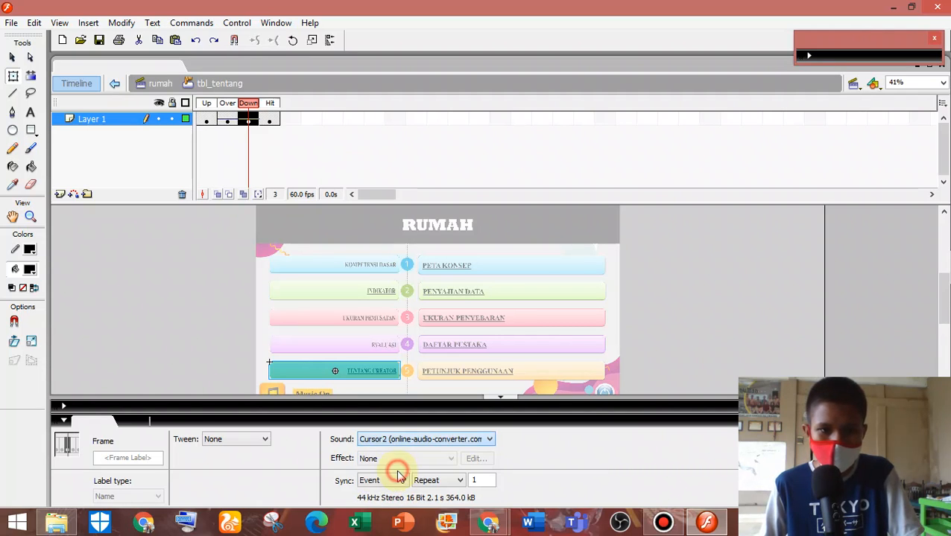
pyautogui.click(63, 420)
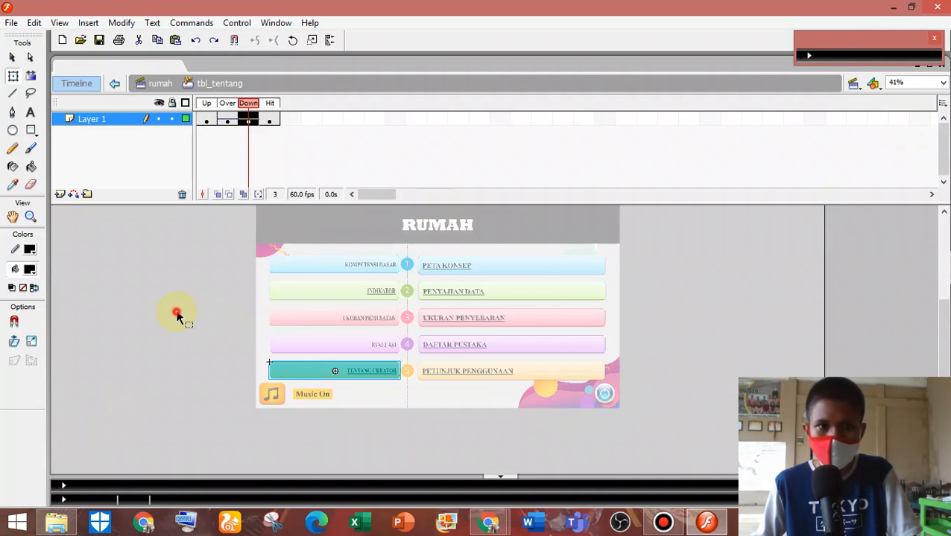
pyautogui.doubleClick(176, 313)
# Look through the loadingkeluar, petunjukpenggunaan, tentangcreator, daftarpustaka and evaluasi scenes to find where sound still needs adding.
pyautogui.click(854, 83)
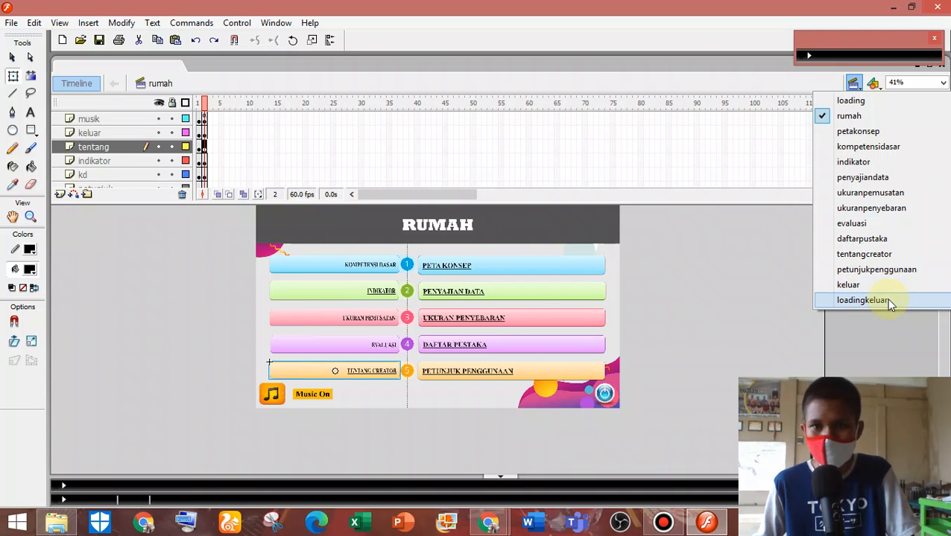
pyautogui.click(864, 301)
pyautogui.click(853, 83)
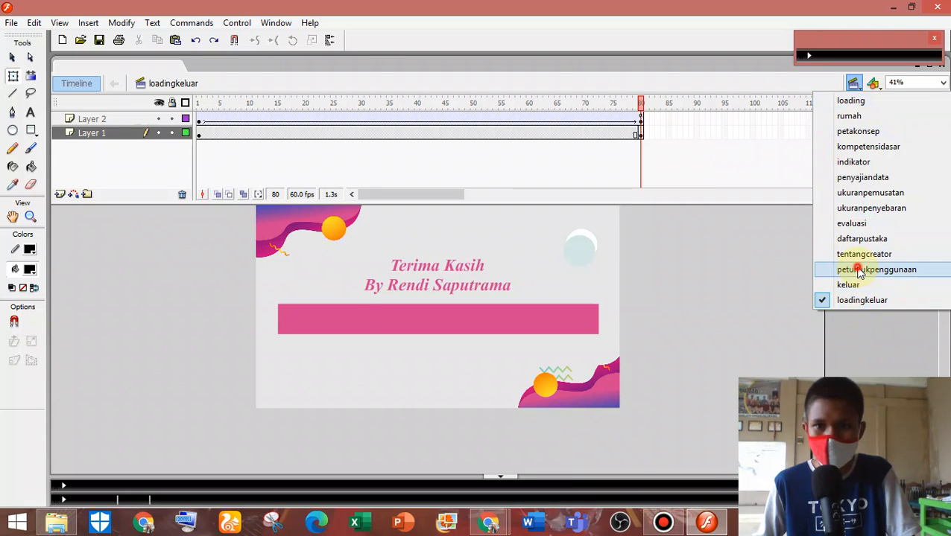
pyautogui.click(850, 269)
pyautogui.click(853, 83)
pyautogui.click(852, 257)
pyautogui.click(853, 83)
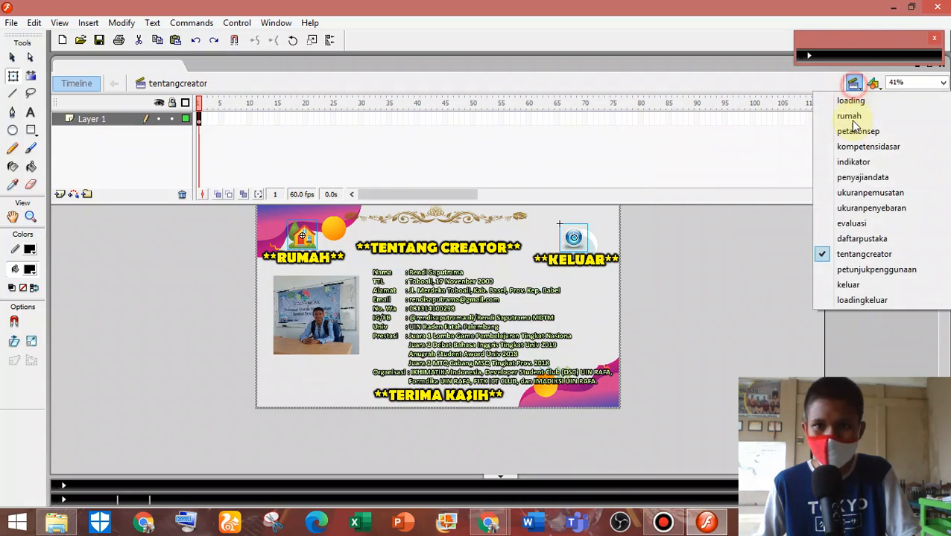
pyautogui.click(861, 239)
pyautogui.click(853, 84)
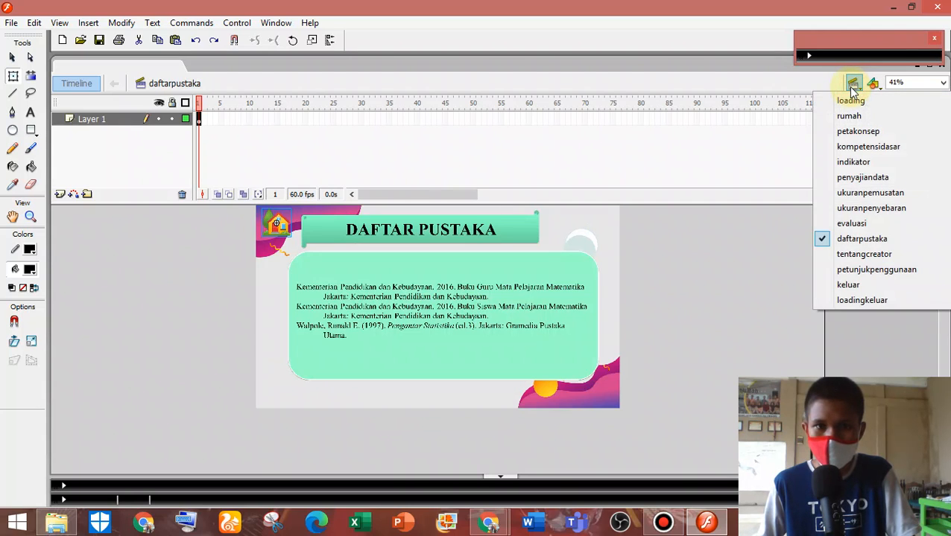
pyautogui.click(860, 222)
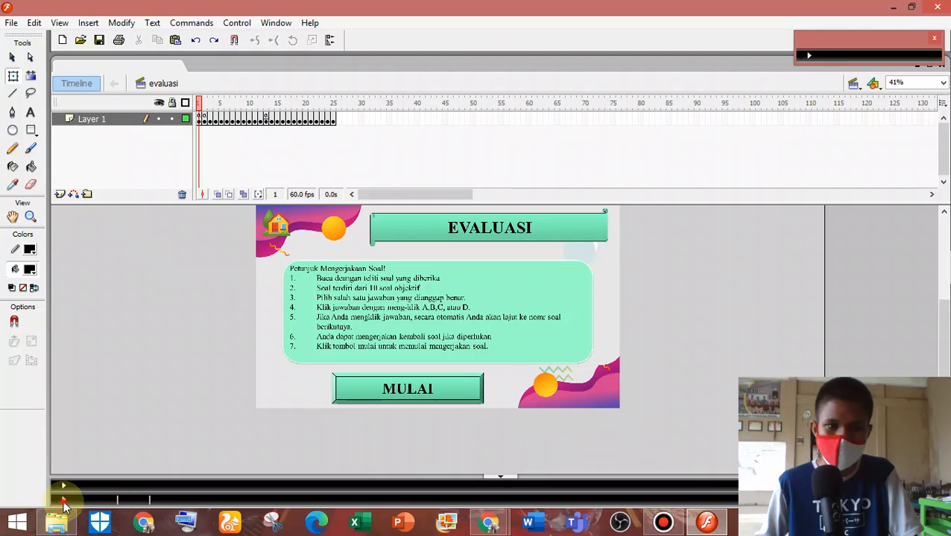
pyautogui.click(104, 502)
pyautogui.click(66, 424)
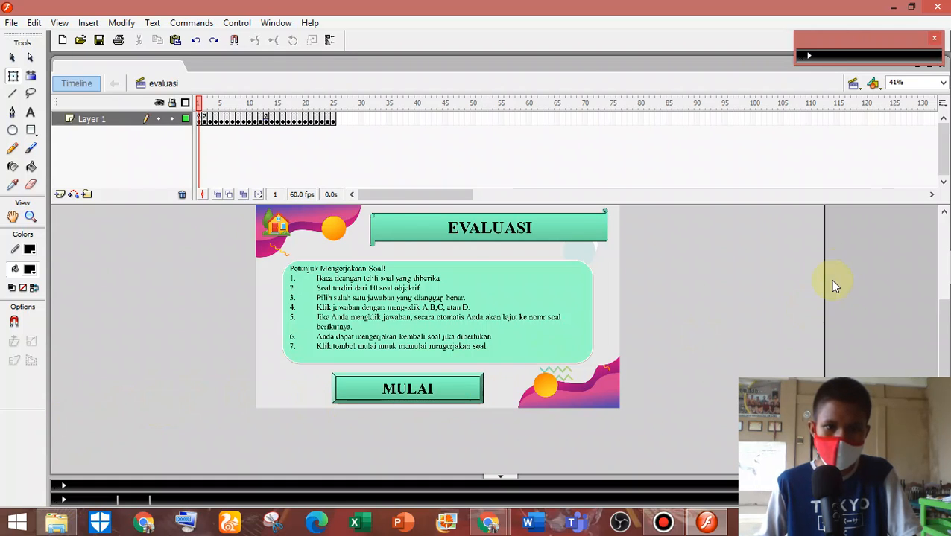
# In the loadingkeluar scene, add a stopAllSounds action to the first frame of Layer 1.
pyautogui.click(853, 83)
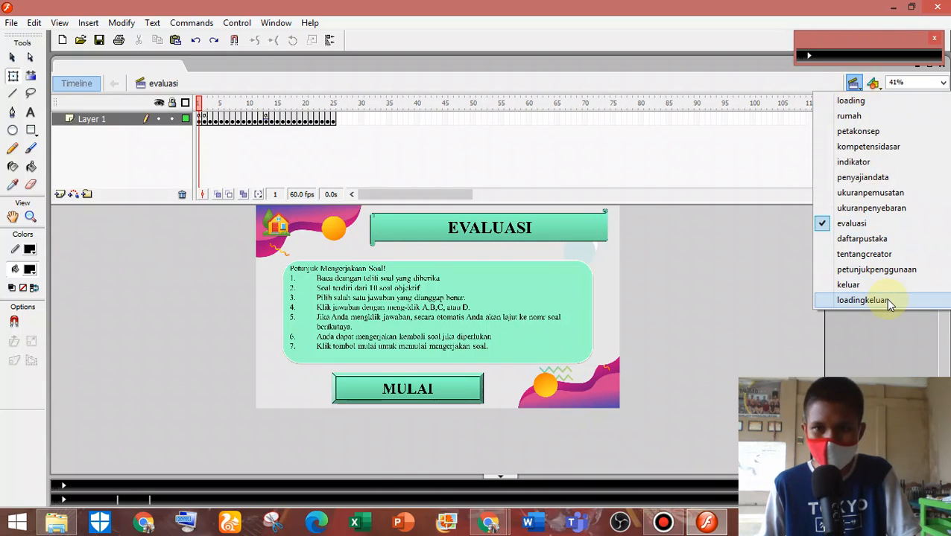
pyautogui.click(884, 298)
pyautogui.click(199, 119)
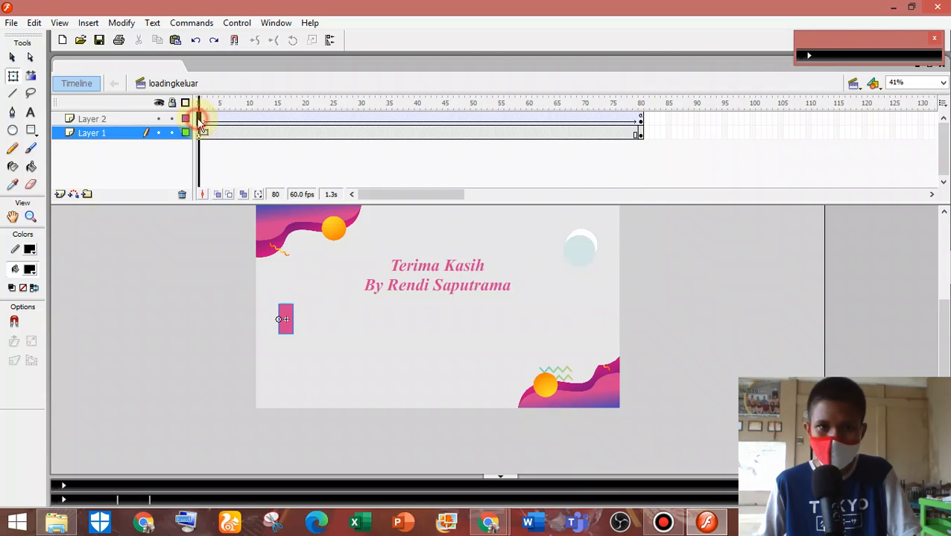
pyautogui.click(377, 119)
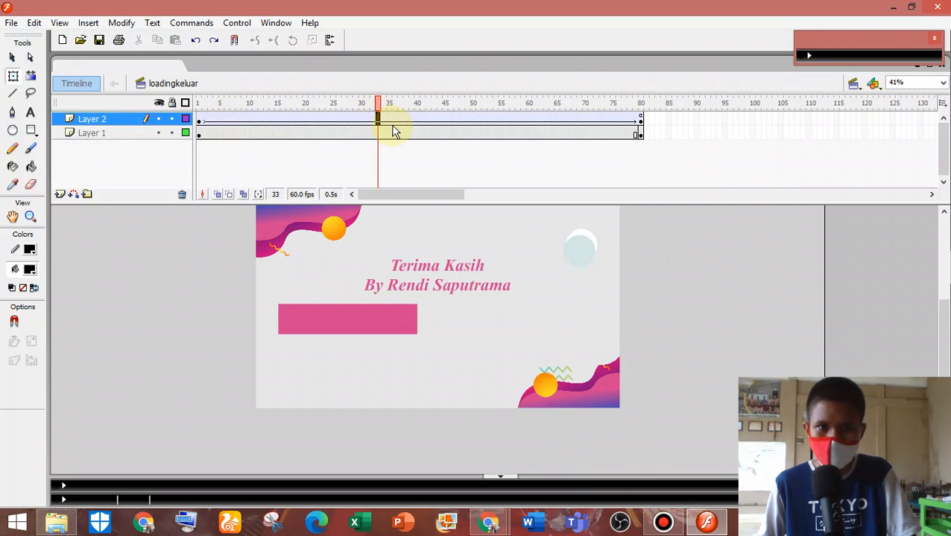
pyautogui.click(203, 119)
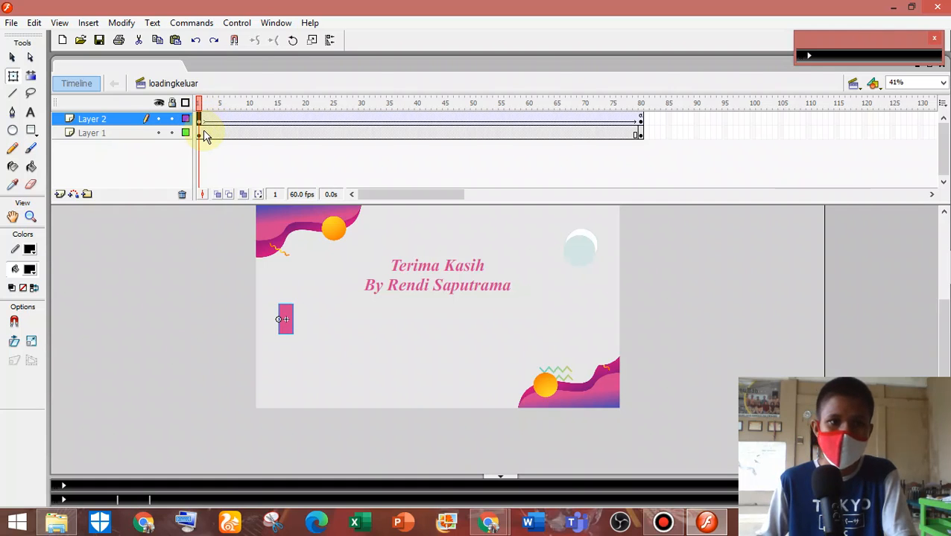
pyautogui.click(204, 133)
pyautogui.press('F9')
pyautogui.click(210, 315)
pyautogui.moveTo(233, 332)
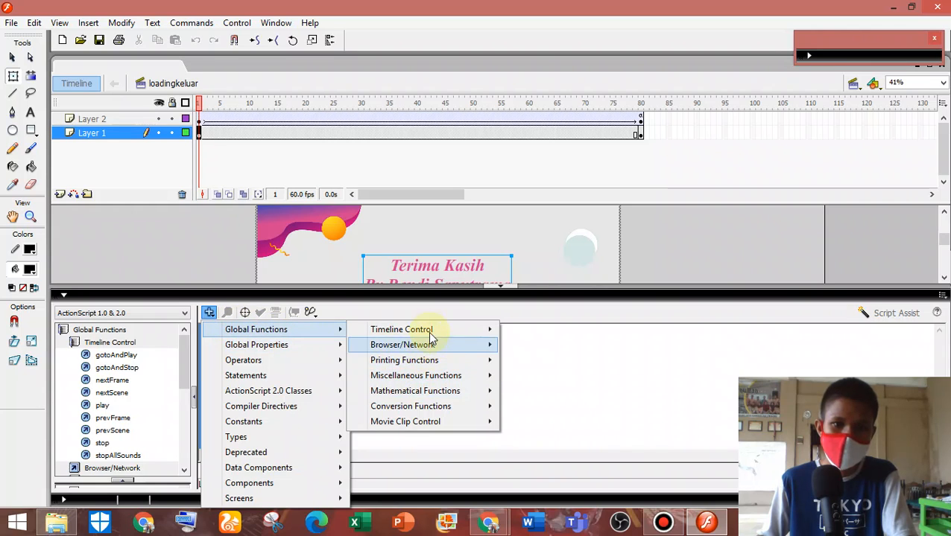
pyautogui.moveTo(484, 329)
pyautogui.click(568, 452)
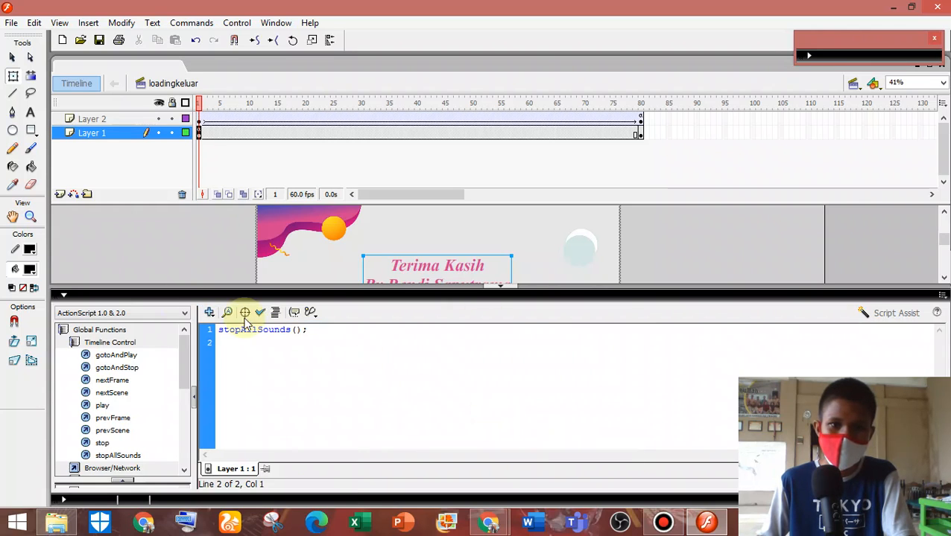
pyautogui.click(98, 297)
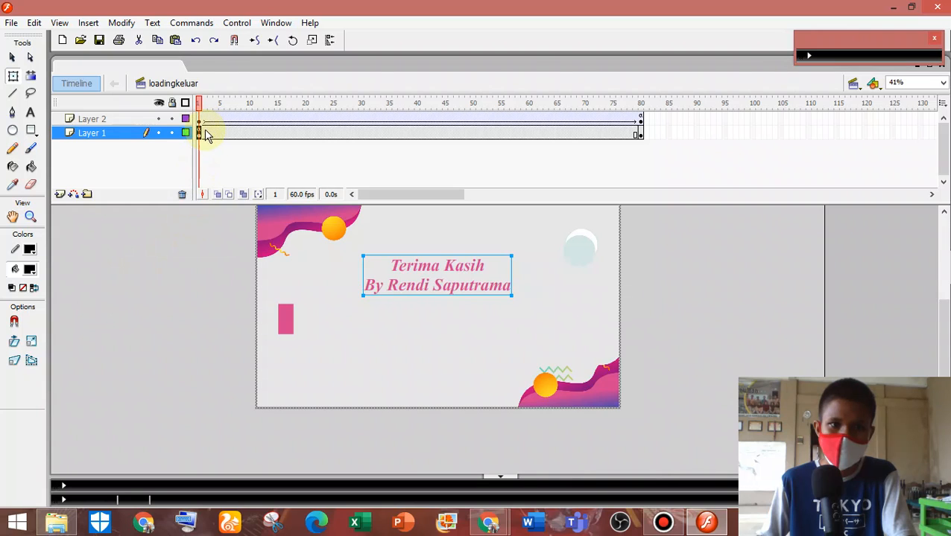
# Check the sounds available for frame 2 of Layer 1 in the frame's properties.
pyautogui.click(205, 133)
pyautogui.click(100, 495)
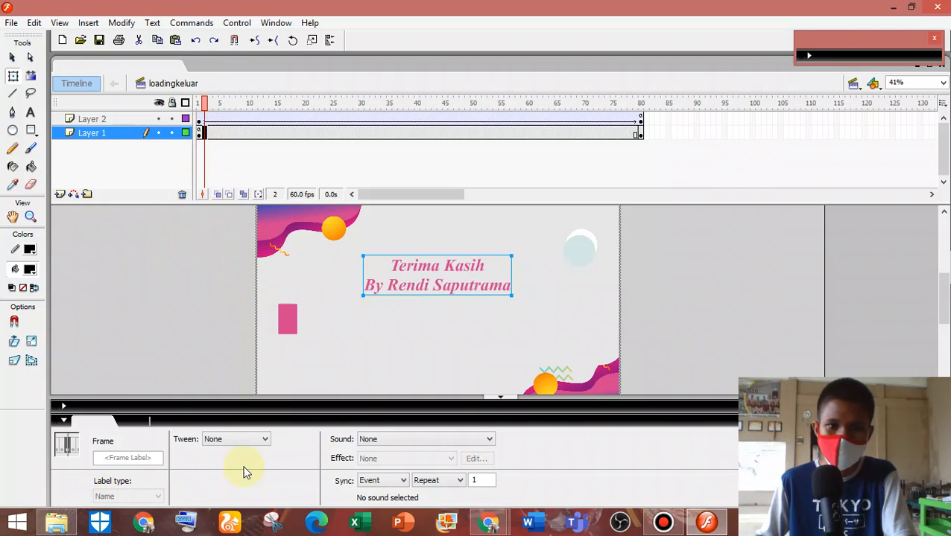
pyautogui.click(384, 441)
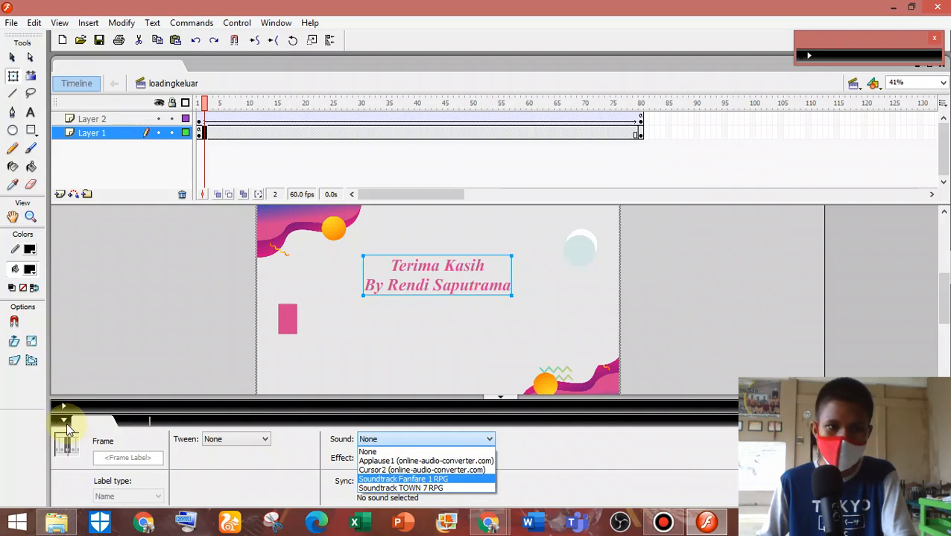
# Switch to File Explorer and listen to the Soundtrack Fanfare 1, Fanfare 3 and INN RPG audio files.
pyautogui.click(56, 522)
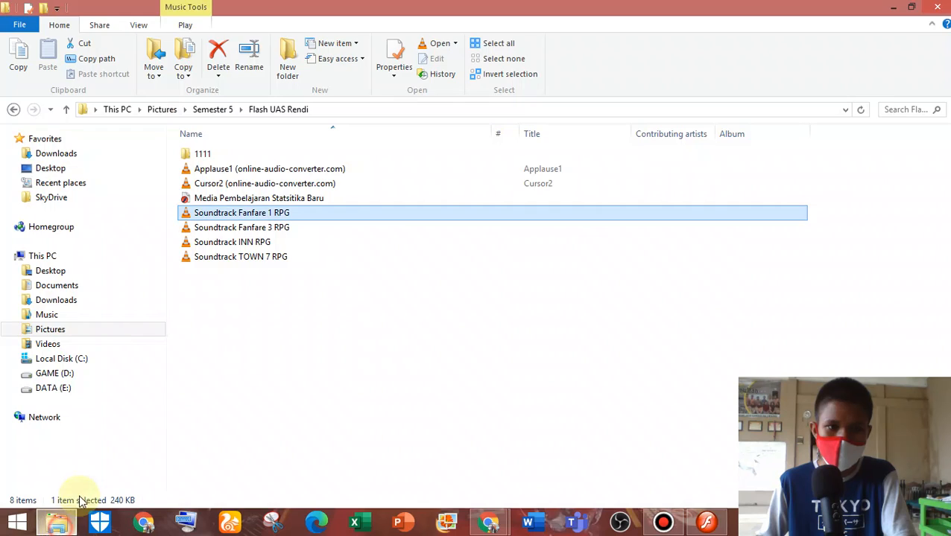
pyautogui.doubleClick(272, 214)
pyautogui.click(577, 478)
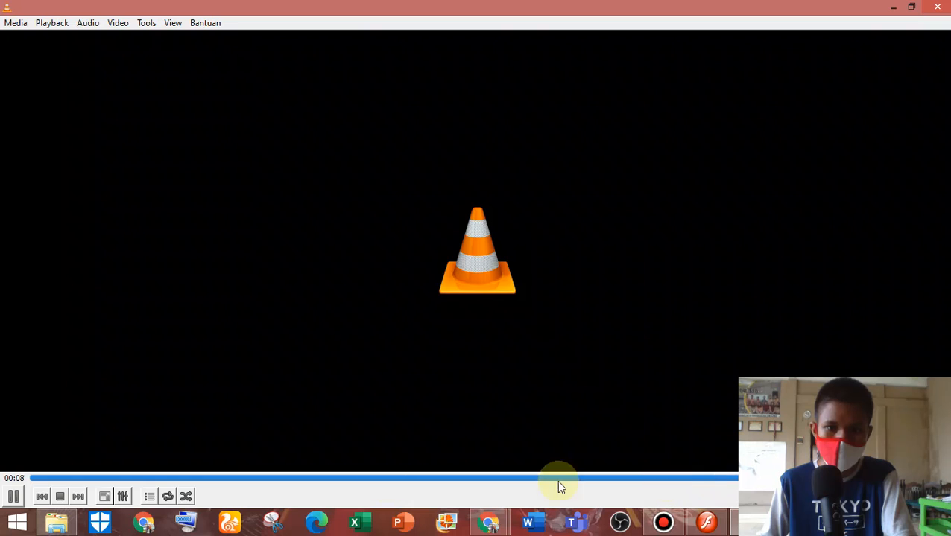
pyautogui.hotkey('alt', 'Tab')
pyautogui.doubleClick(333, 226)
pyautogui.click(377, 480)
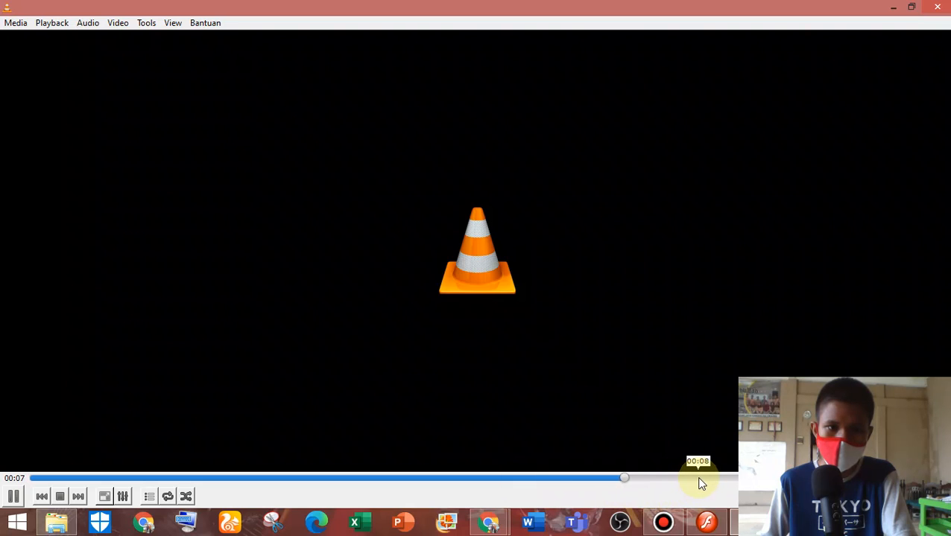
pyautogui.hotkey('alt', 'Tab')
pyautogui.doubleClick(287, 243)
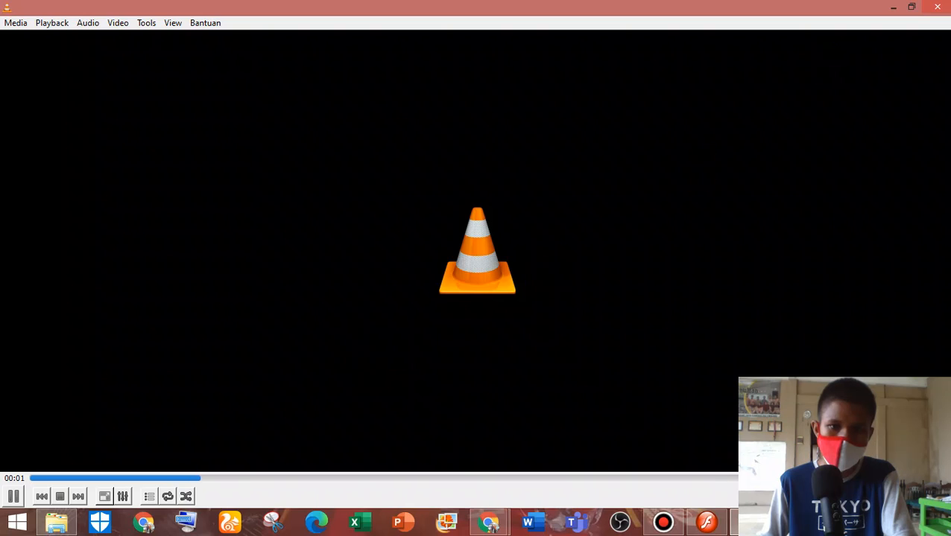
pyautogui.hotkey('alt', 'Tab')
pyautogui.doubleClick(223, 243)
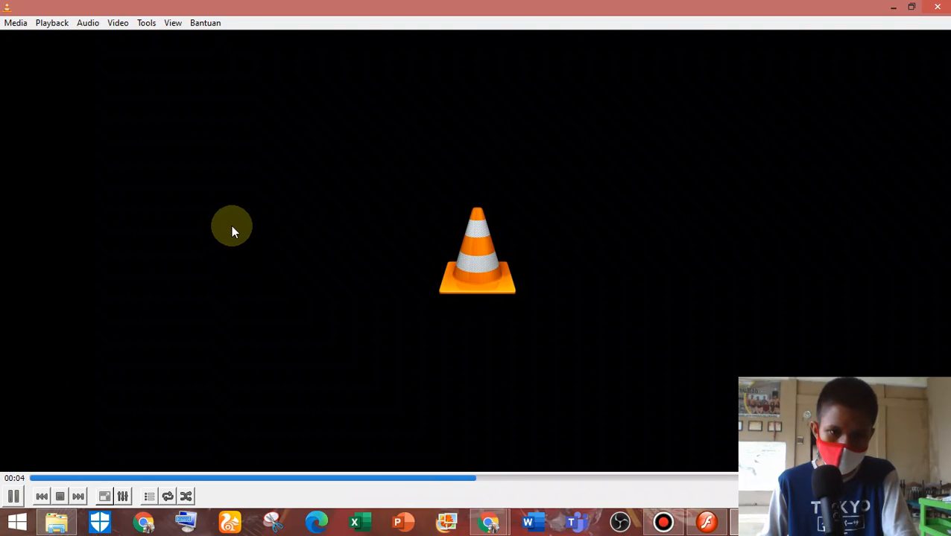
pyautogui.click(937, 6)
# Replay Soundtrack Fanfare 1 RPG and Soundtrack INN RPG, shrinking the player window and closing it.
pyautogui.doubleClick(302, 214)
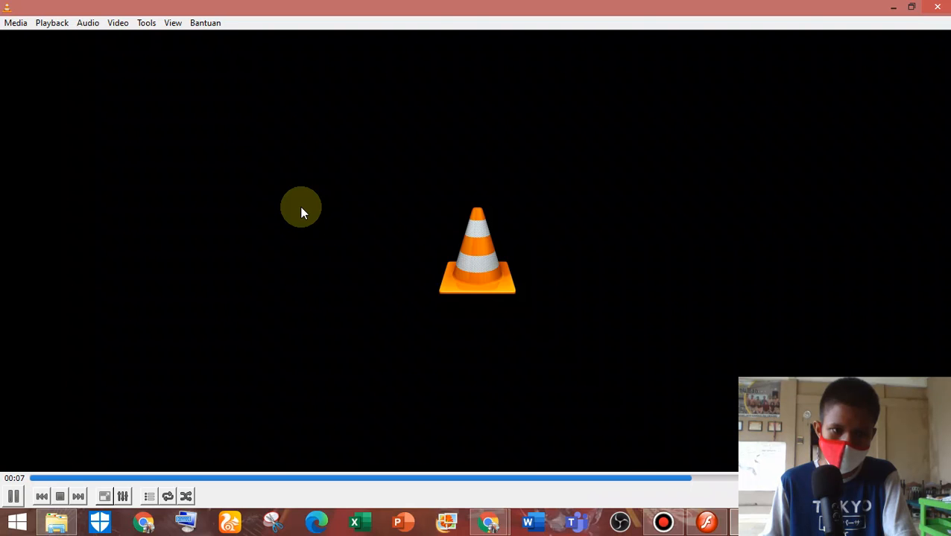
pyautogui.click(937, 6)
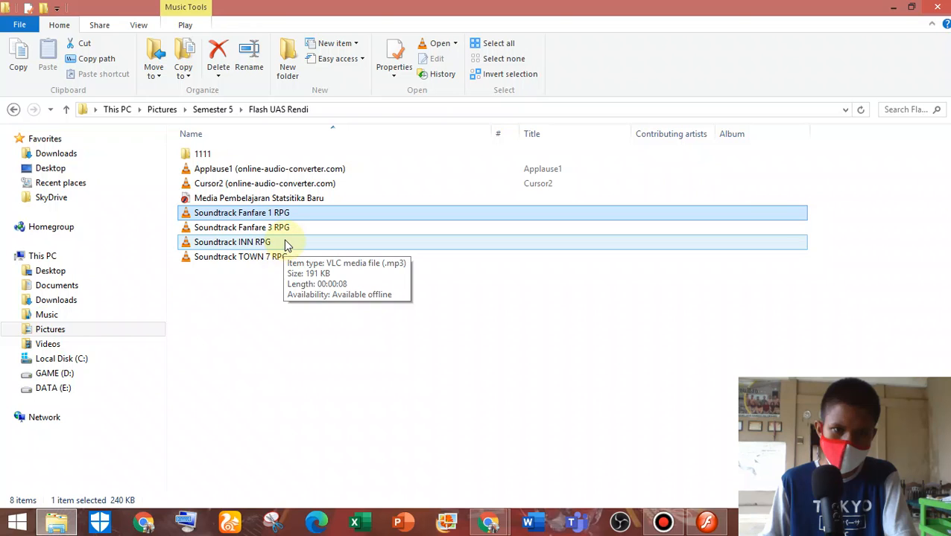
pyautogui.doubleClick(284, 240)
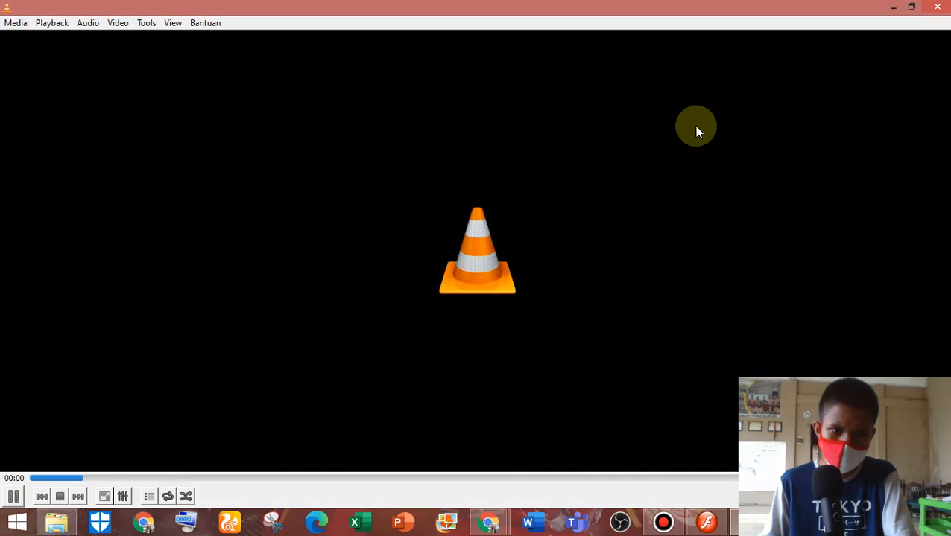
pyautogui.click(911, 7)
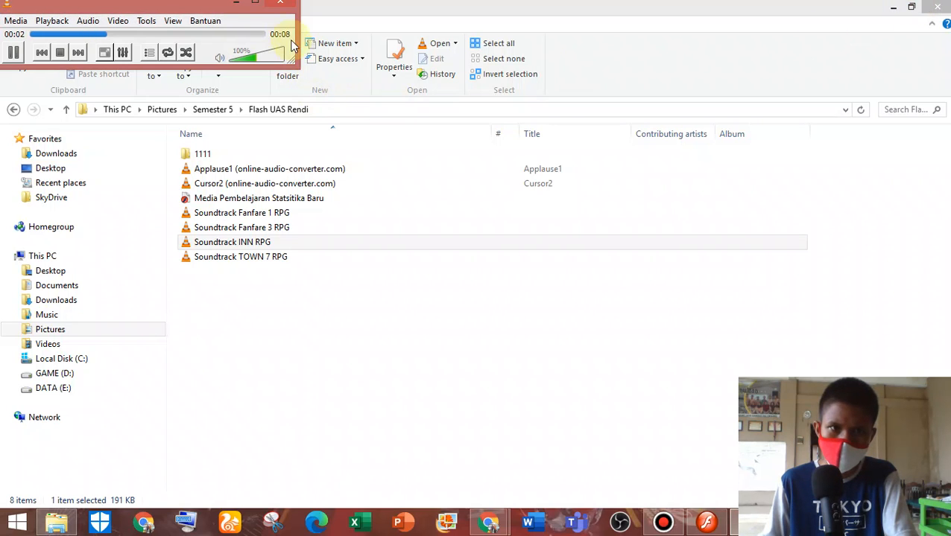
pyautogui.click(280, 5)
# Compare Soundtrack Fanfare 1 RPG, Fanfare 3 RPG and INN RPG once more by playing each in turn.
pyautogui.doubleClick(299, 213)
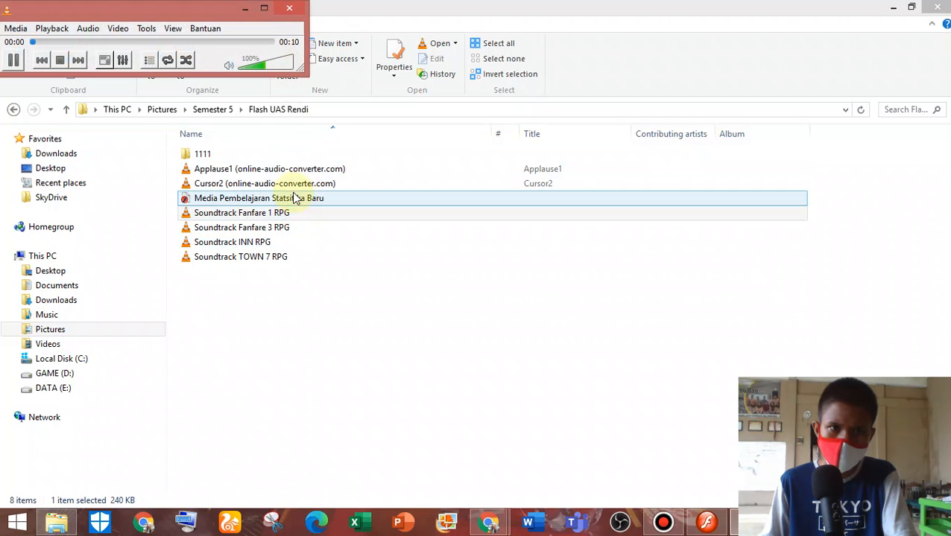
pyautogui.click(212, 44)
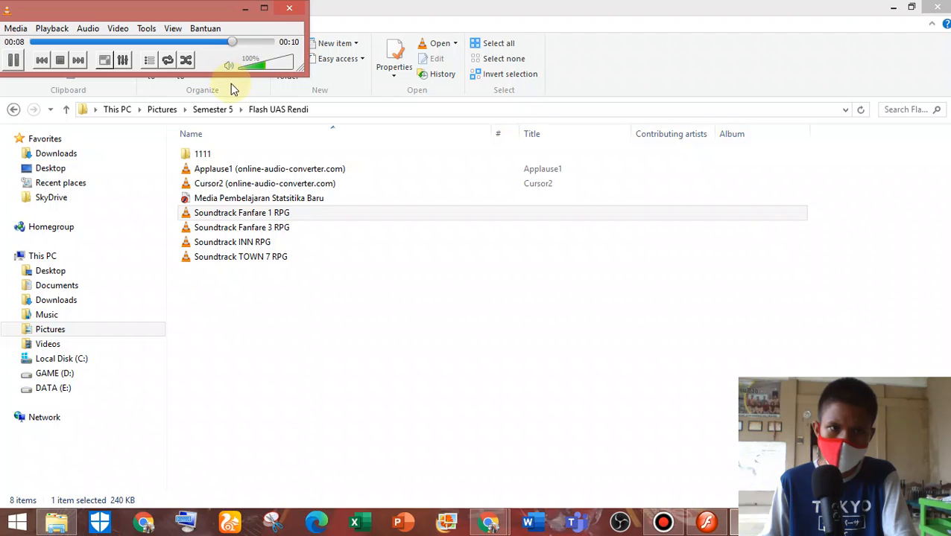
pyautogui.click(298, 231)
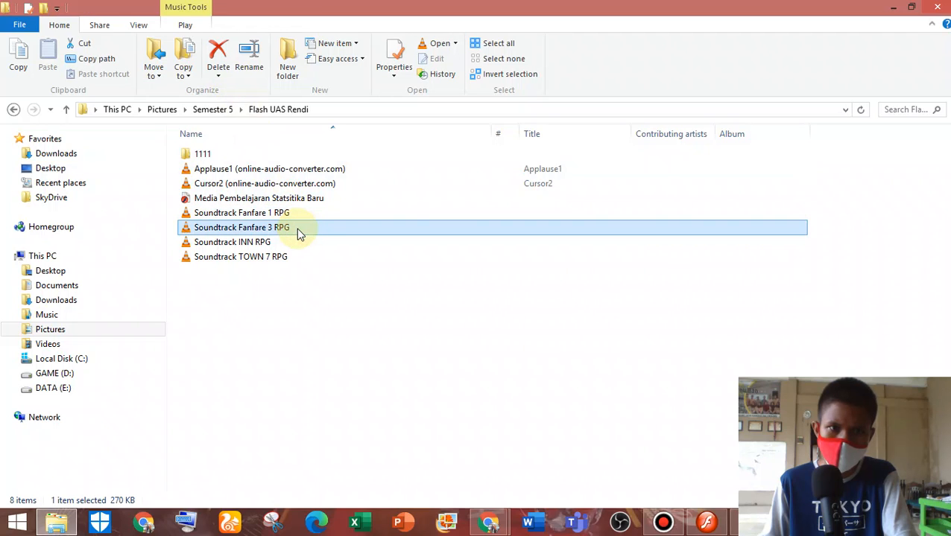
pyautogui.press('Return')
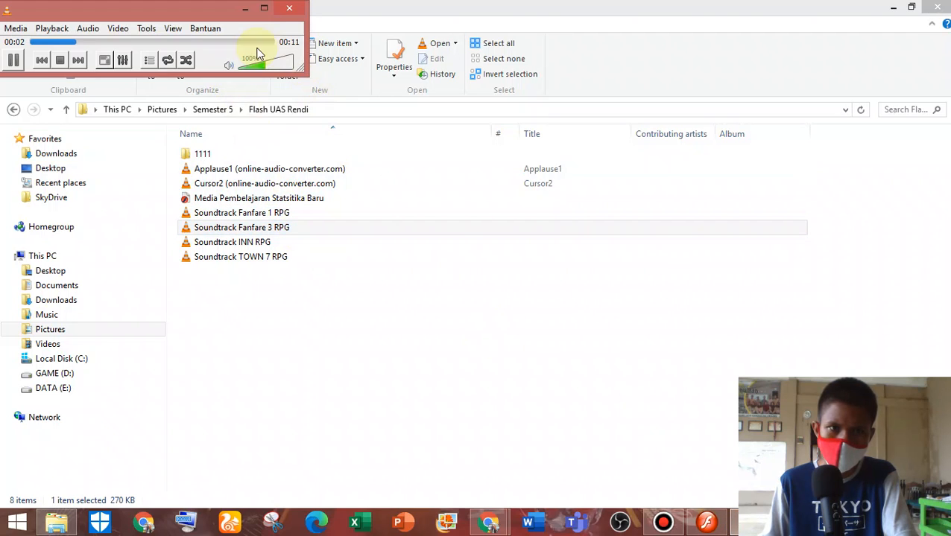
pyautogui.click(289, 8)
pyautogui.doubleClick(273, 243)
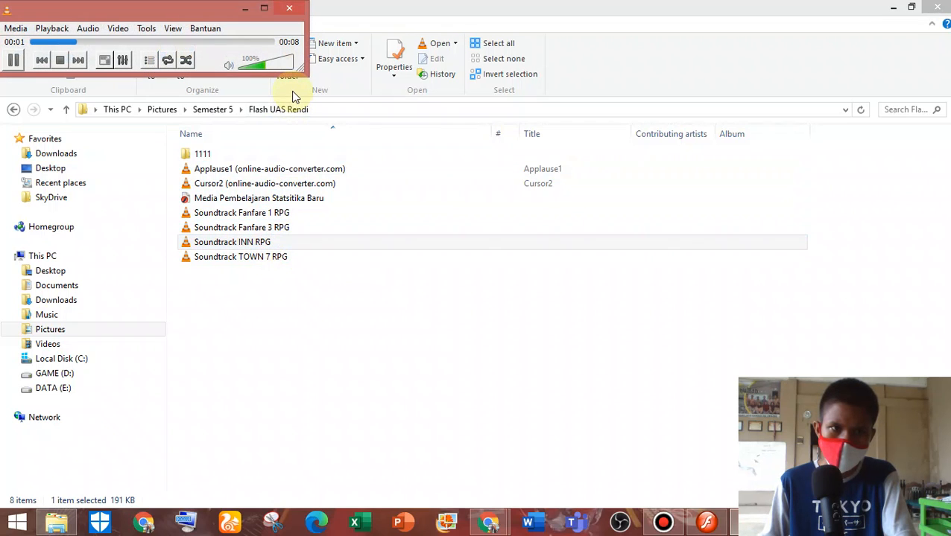
pyautogui.click(289, 8)
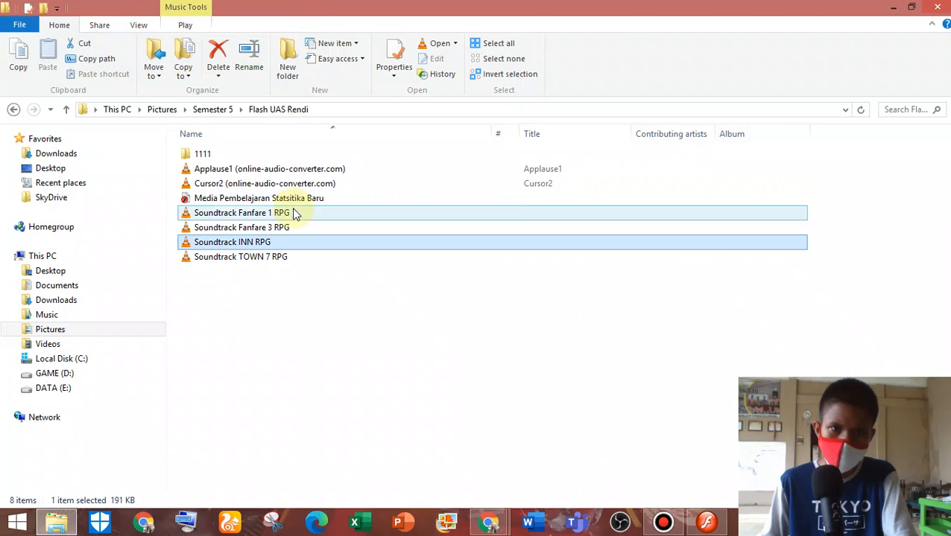
pyautogui.moveTo(284, 256); pyautogui.dragTo(395, 302)
# Switch back to Flash and import the Soundtrack INN RPG audio file into the project library.
pyautogui.click(706, 522)
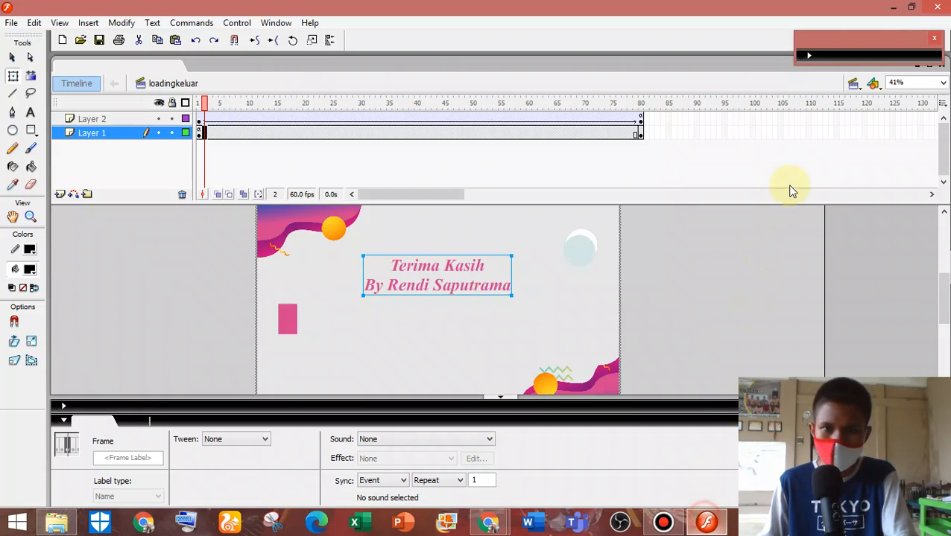
pyautogui.click(808, 55)
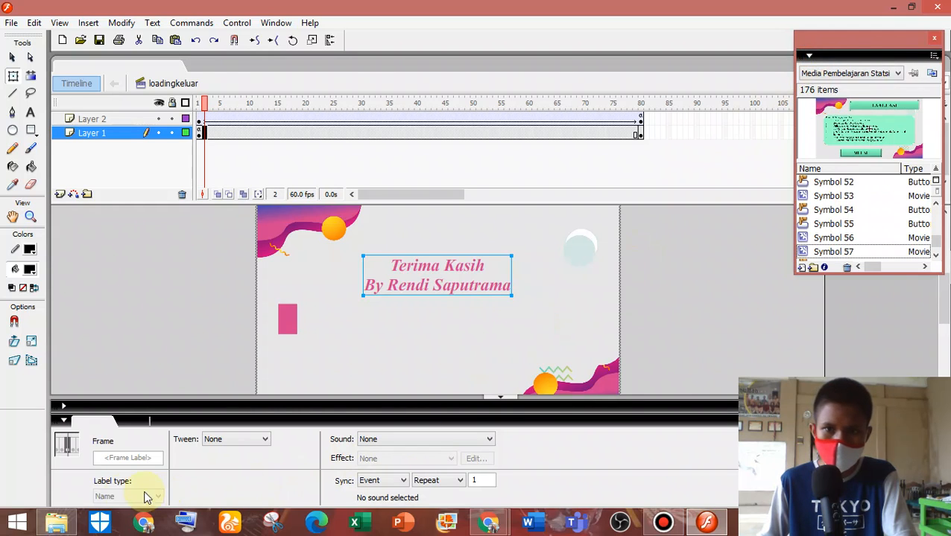
pyautogui.click(57, 522)
pyautogui.moveTo(254, 242); pyautogui.dragTo(845, 240)
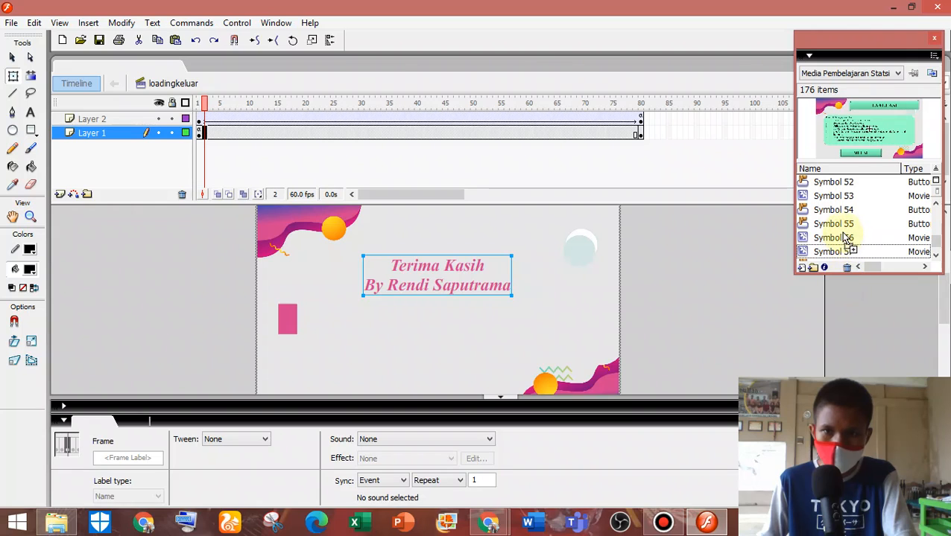
pyautogui.click(192, 300)
# Attach the Soundtrack INN RPG sound to Layer 1's opening frame span in the loadingkeluar scene.
pyautogui.click(205, 121)
pyautogui.click(204, 134)
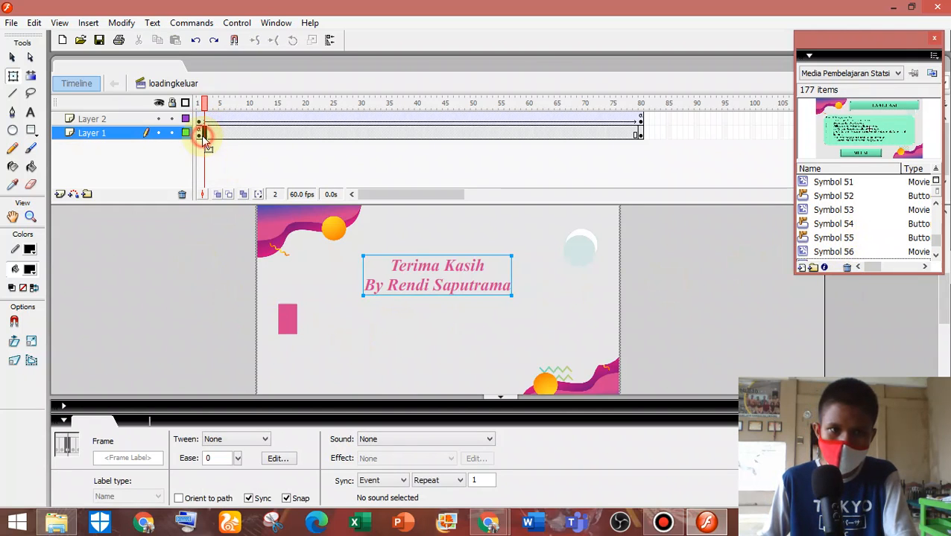
pyautogui.click(456, 440)
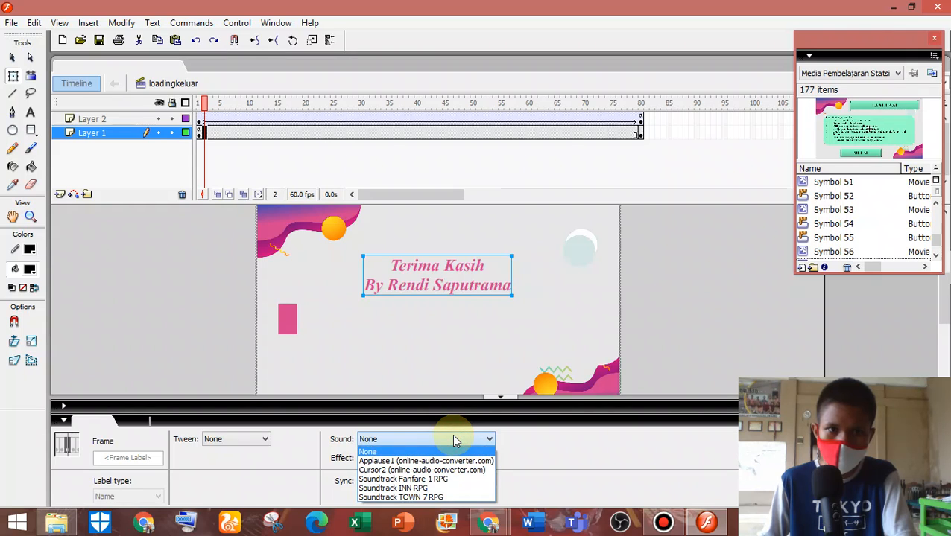
pyautogui.click(459, 488)
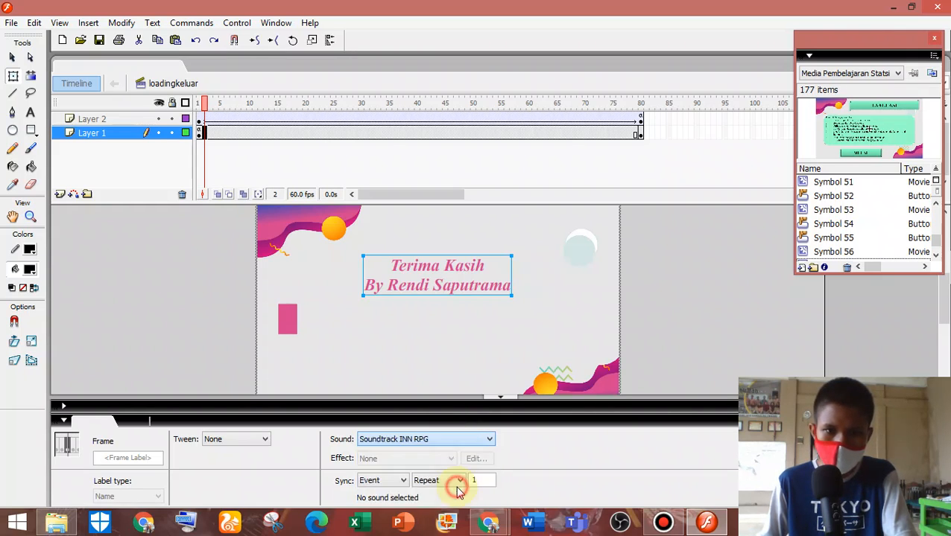
pyautogui.click(66, 423)
pyautogui.click(121, 353)
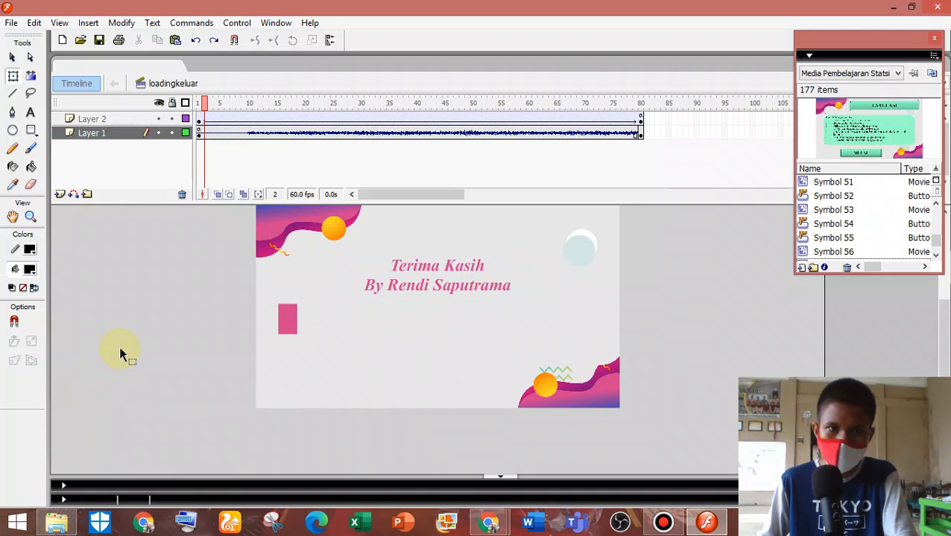
# Check the script on Layer 1's first frame and insert a keyframe at frame 2.
pyautogui.click(200, 134)
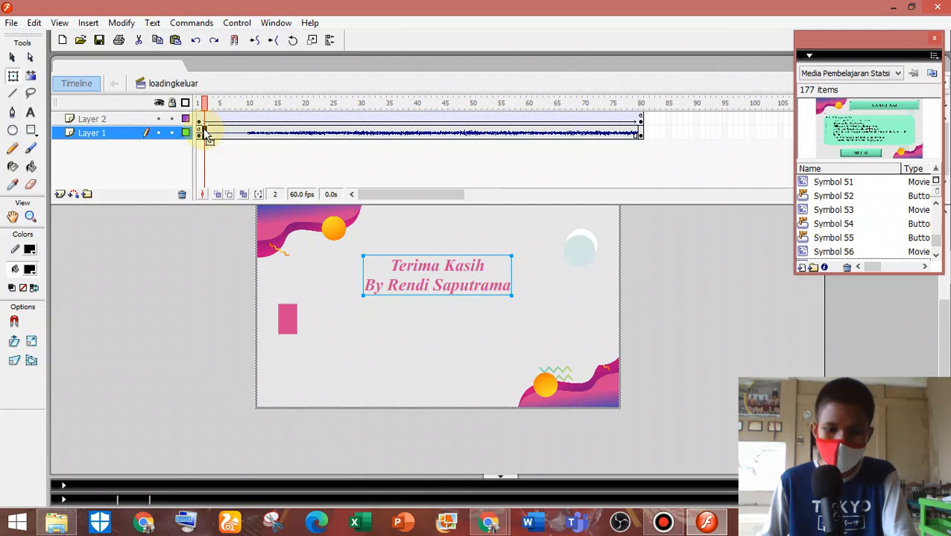
pyautogui.press('F9')
pyautogui.click(201, 135)
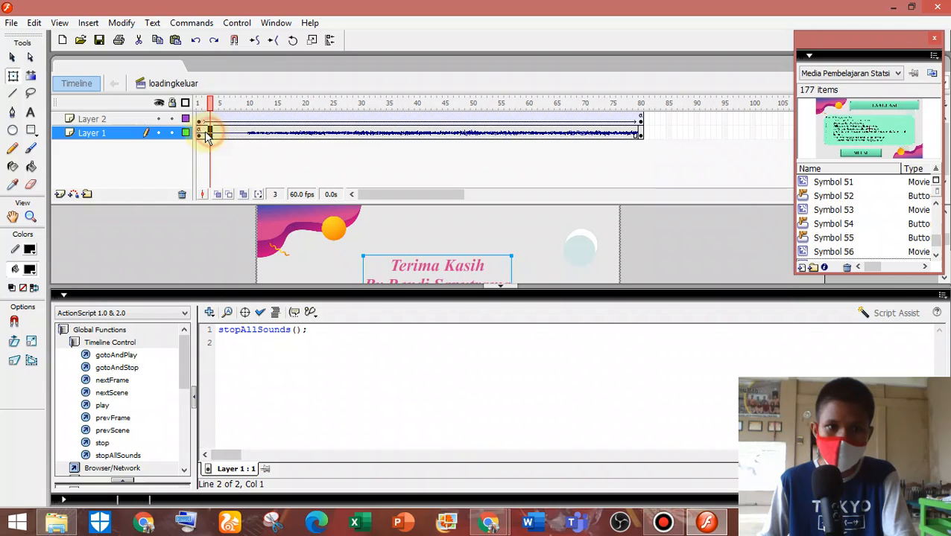
pyautogui.click(201, 134)
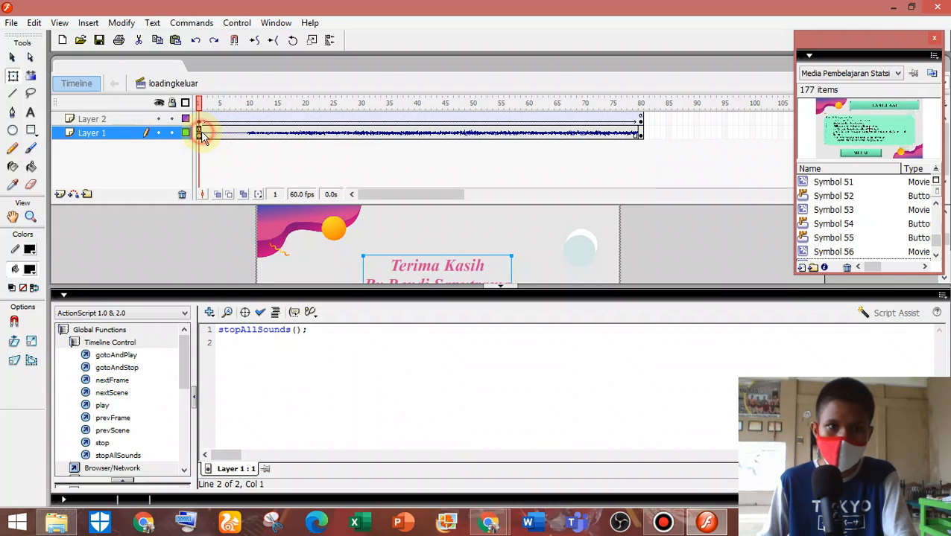
pyautogui.rightClick(205, 134)
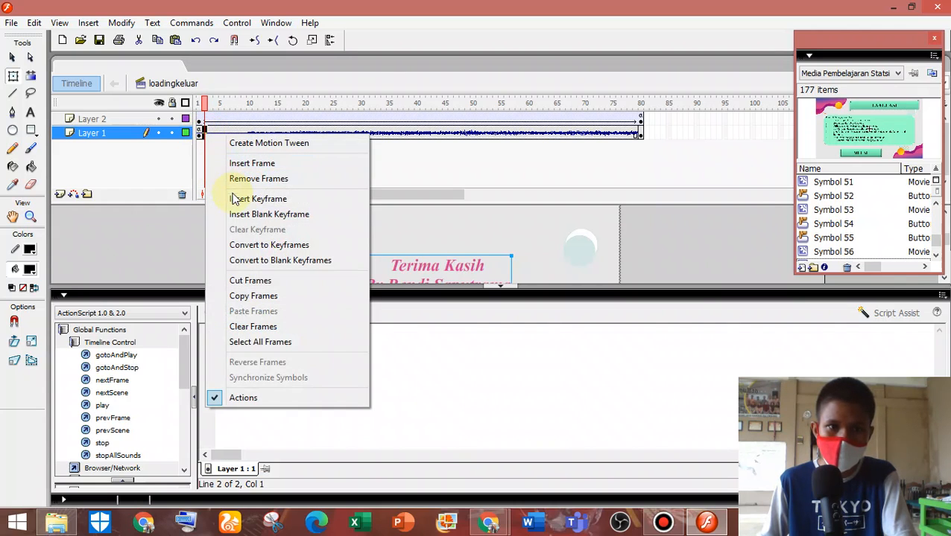
pyautogui.click(257, 199)
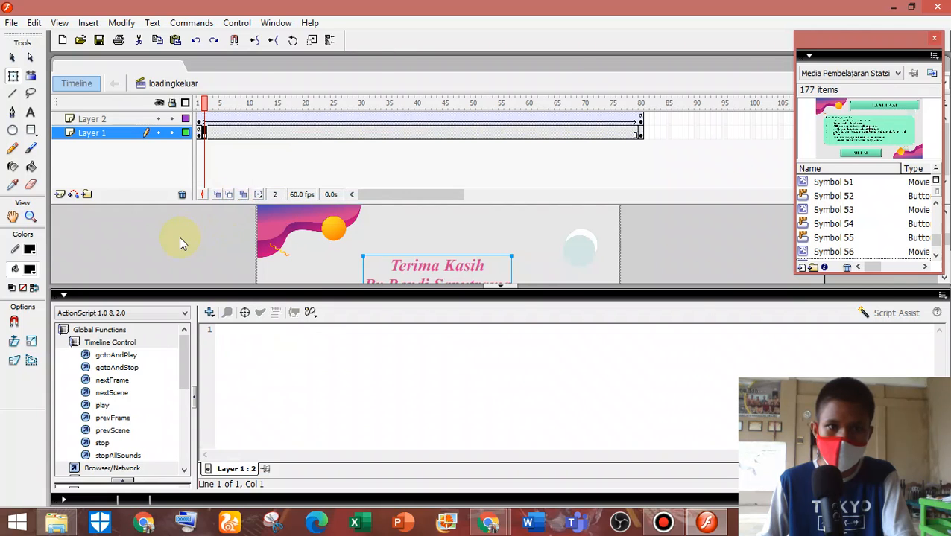
# Remove the sound from frame 1 of Layer 1 by setting it to None.
pyautogui.click(181, 244)
pyautogui.click(200, 135)
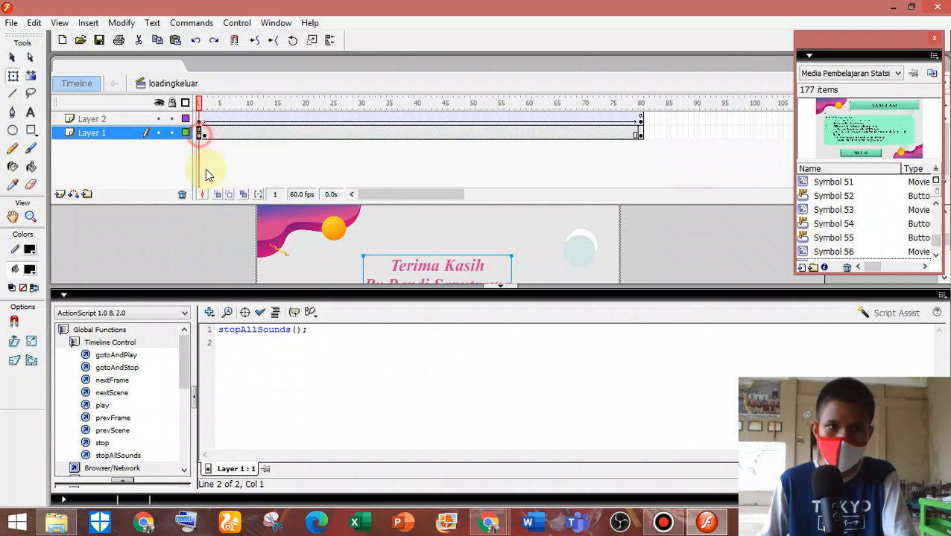
pyautogui.click(99, 295)
pyautogui.click(90, 498)
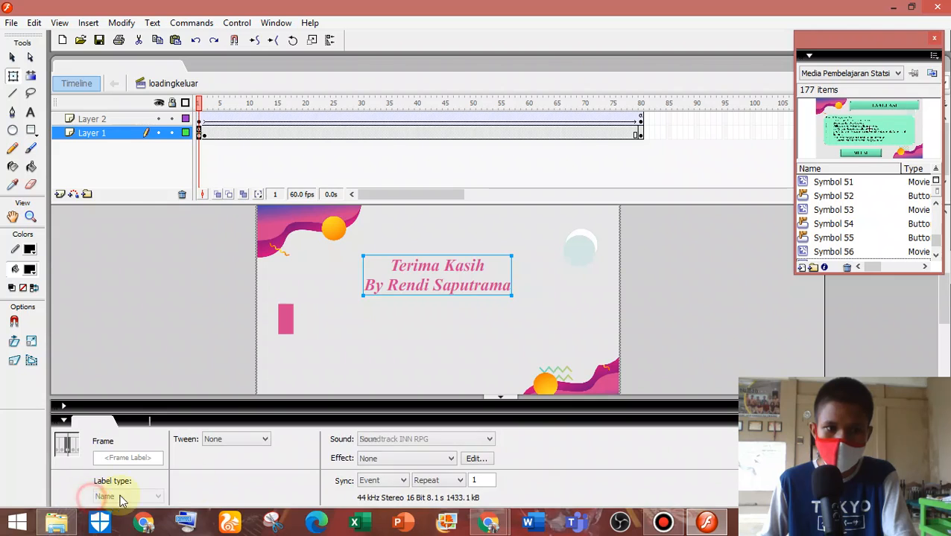
pyautogui.click(386, 439)
pyautogui.click(373, 452)
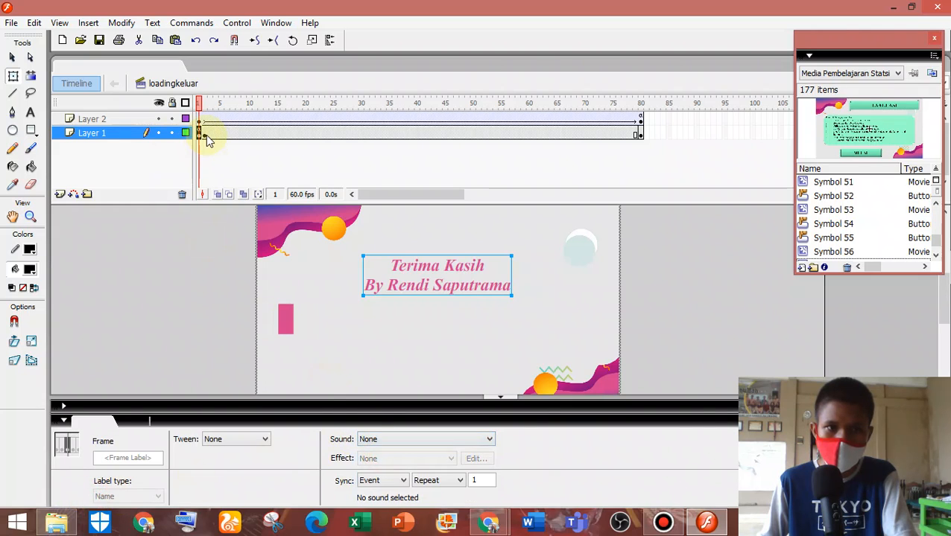
# Assign Soundtrack INN RPG to the frame 2 keyframe of Layer 1 and collapse the library.
pyautogui.click(204, 133)
pyautogui.click(383, 440)
pyautogui.click(394, 480)
pyautogui.click(196, 323)
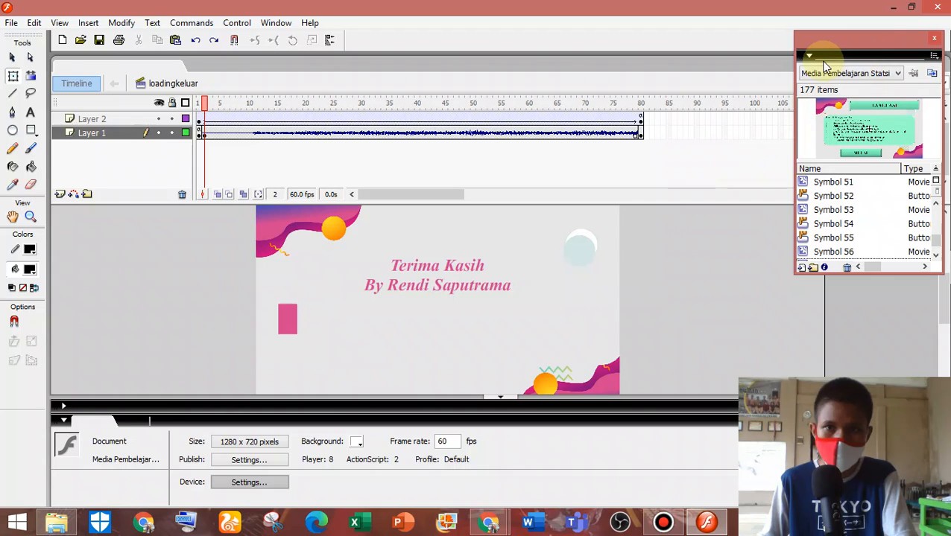
pyautogui.click(810, 57)
pyautogui.click(761, 276)
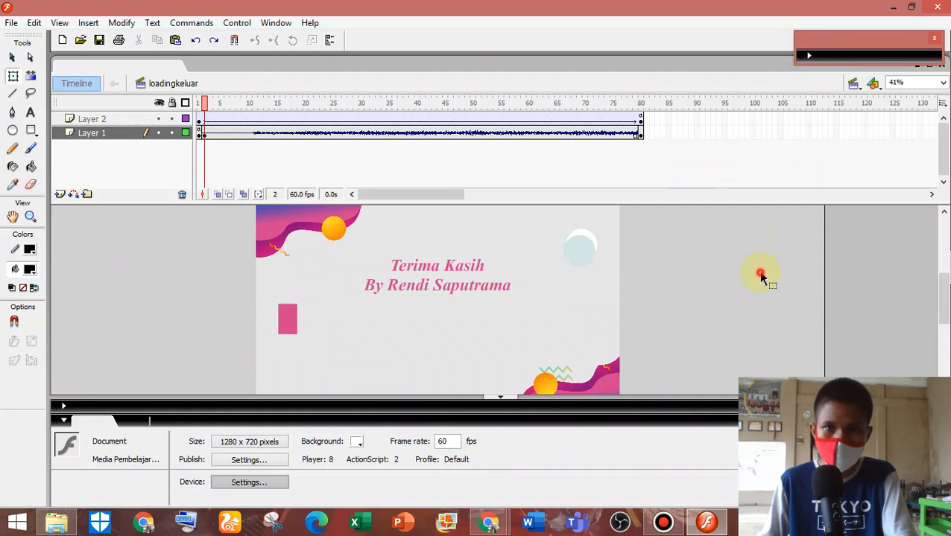
# Test the movie, toggle the music on the RUMAH page and exit by answering Ya.
pyautogui.hotkey('ctrl', 'Return')
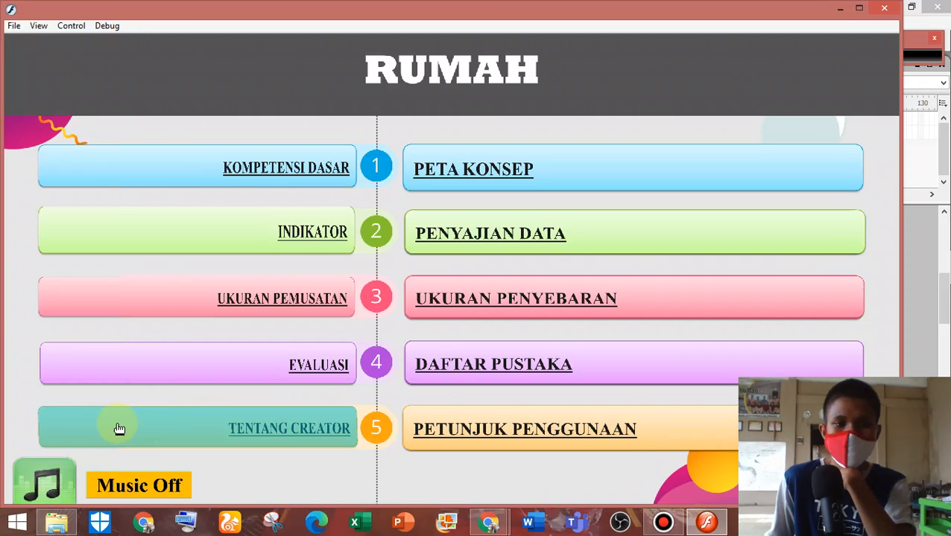
pyautogui.click(53, 472)
pyautogui.moveTo(584, 30); pyautogui.dragTo(379, 30)
pyautogui.click(653, 474)
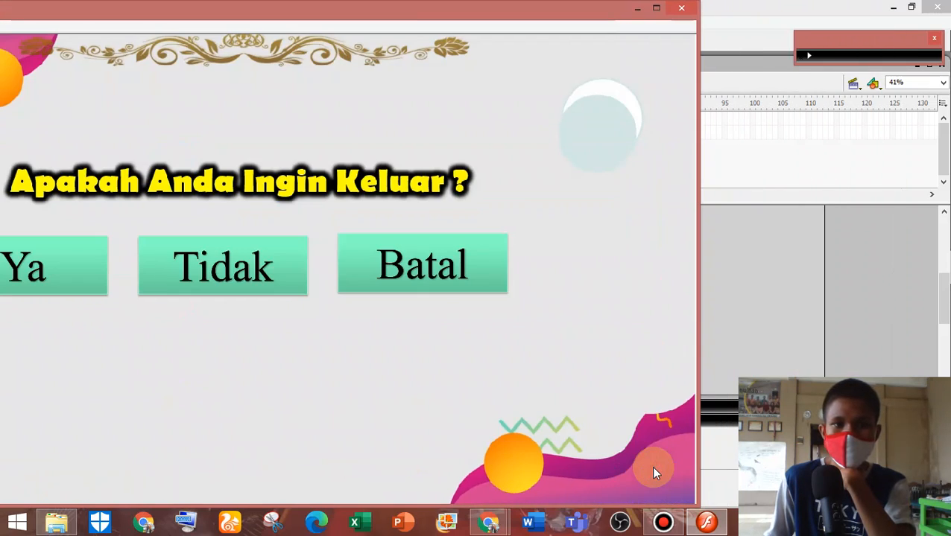
pyautogui.click(56, 258)
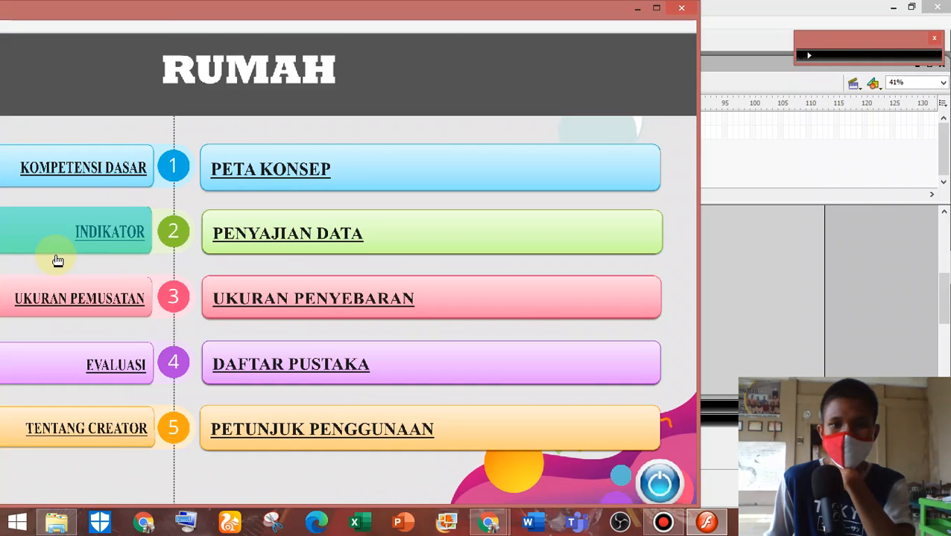
# Retest the closing scene's sound by exiting from RUMAH with Ya twice more, and close the preview.
pyautogui.doubleClick(339, 15)
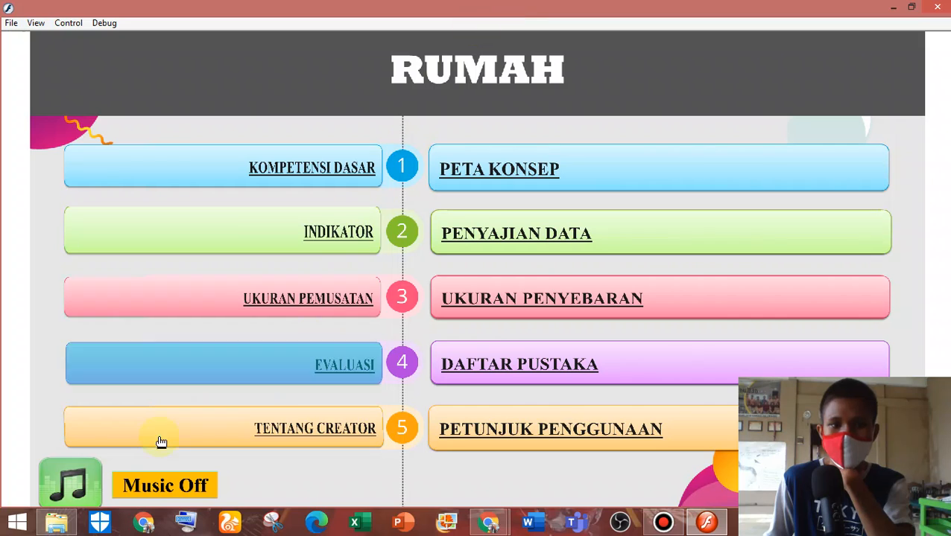
pyautogui.doubleClick(388, 14)
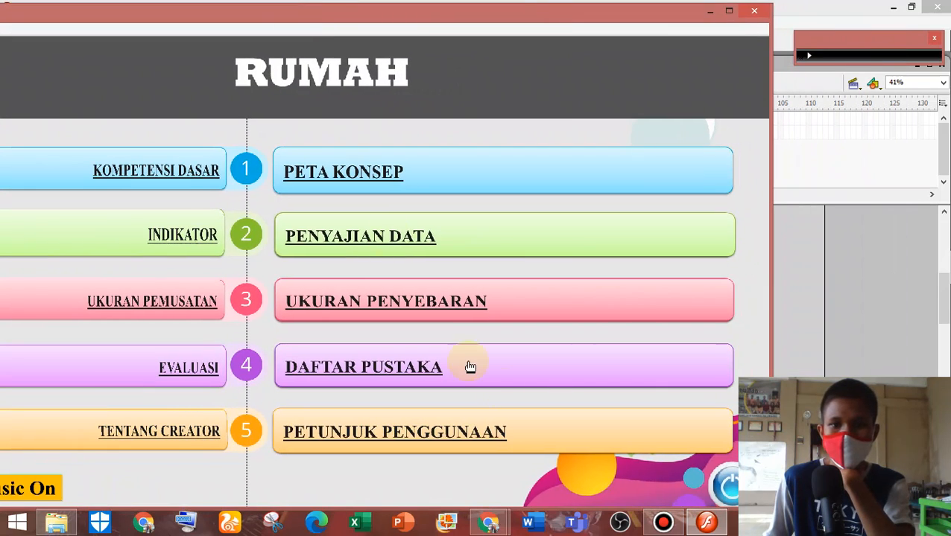
pyautogui.click(727, 485)
pyautogui.click(99, 287)
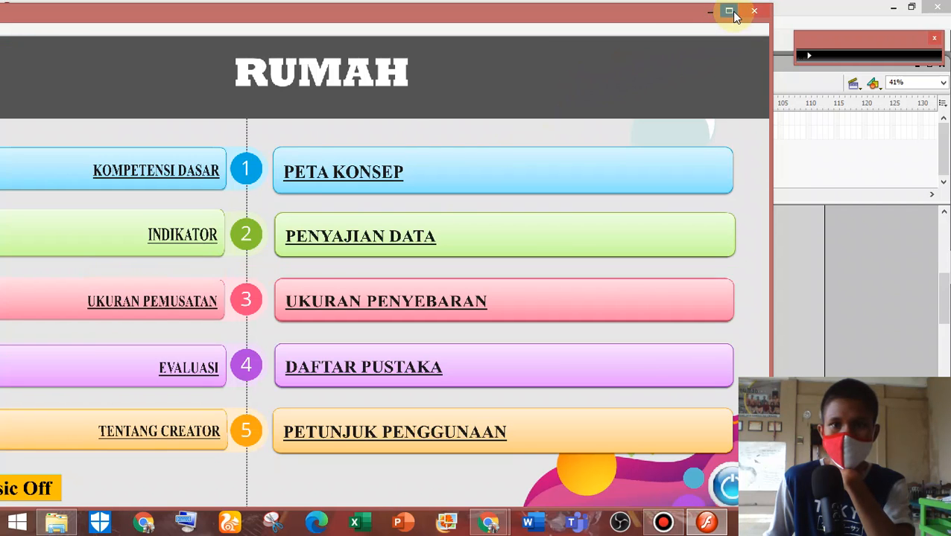
pyautogui.click(725, 485)
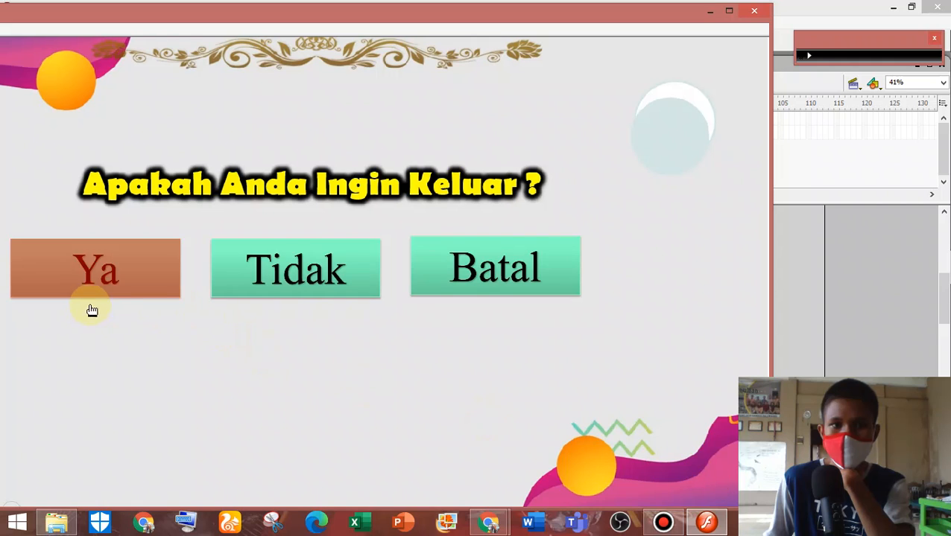
pyautogui.click(114, 294)
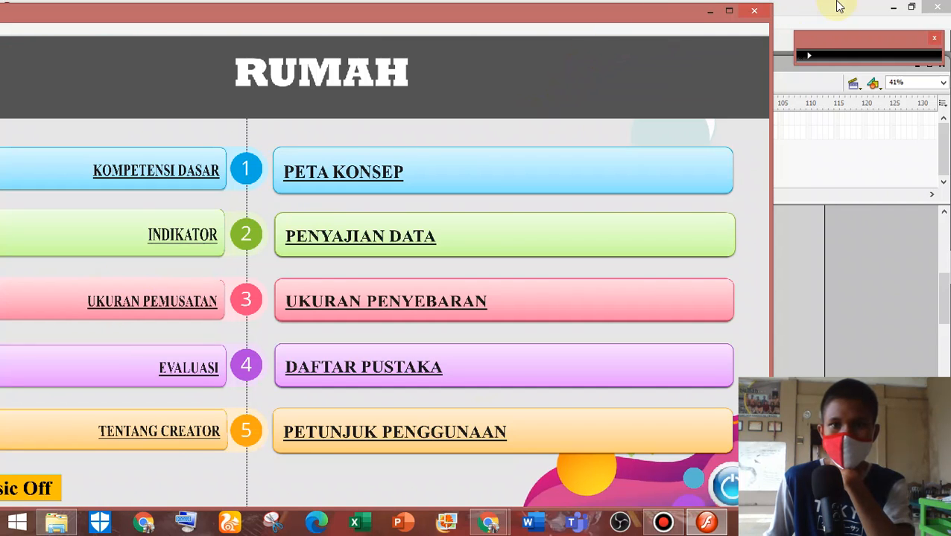
pyautogui.click(754, 14)
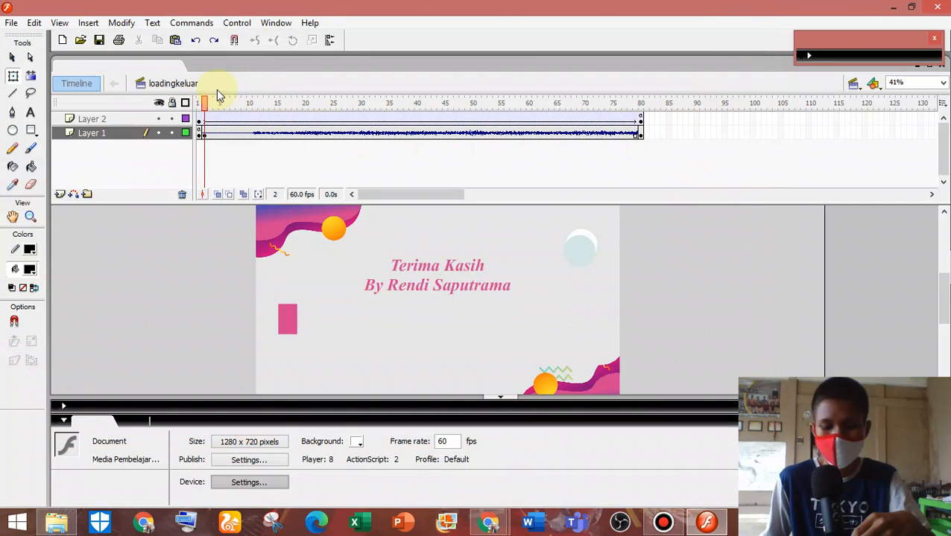
# Scrub the loadingkeluar timeline to frame 80 and go through the keluar scene to the loading scene.
pyautogui.moveTo(209, 103); pyautogui.dragTo(656, 154)
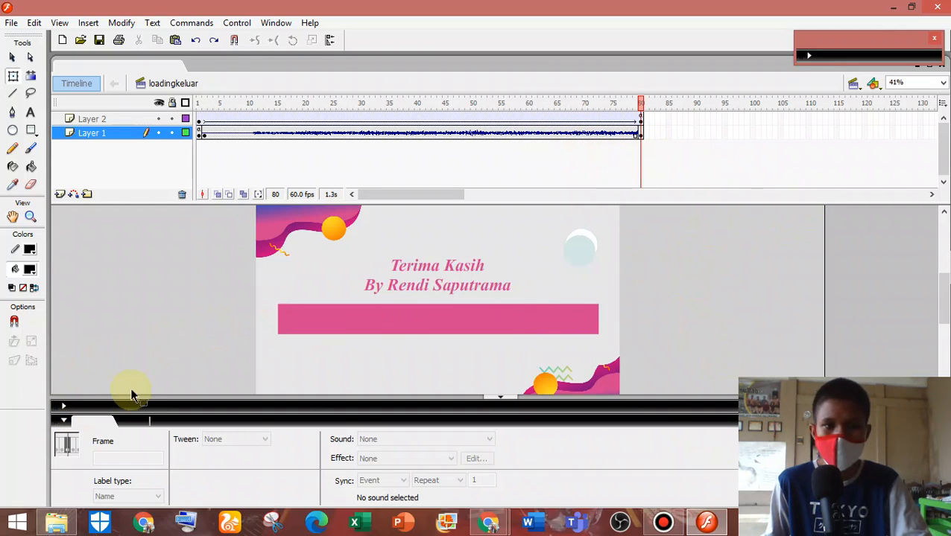
pyautogui.click(854, 84)
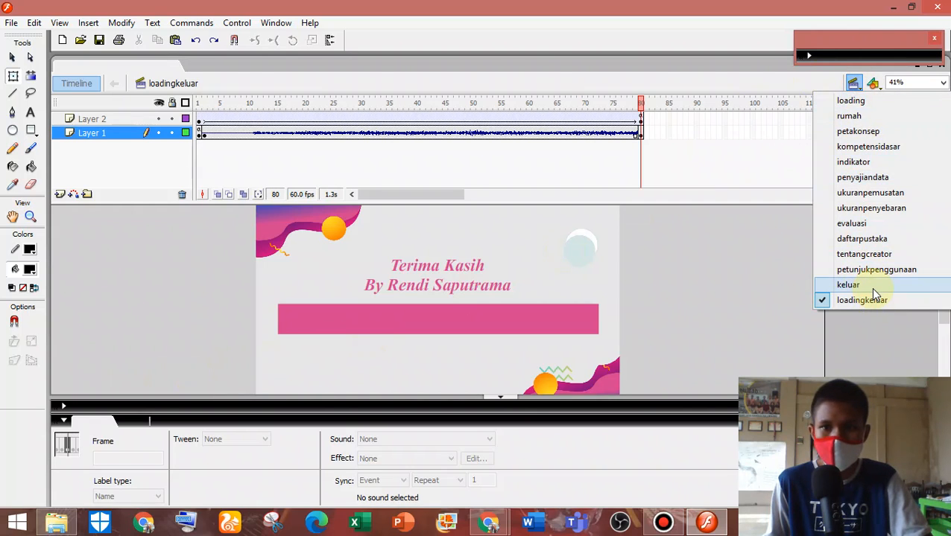
pyautogui.click(849, 285)
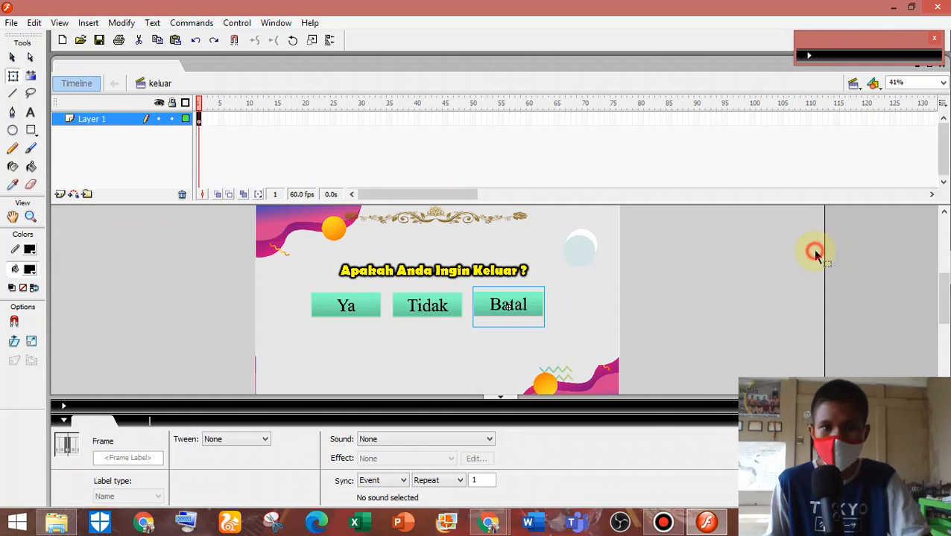
pyautogui.click(816, 256)
pyautogui.click(854, 83)
pyautogui.click(859, 99)
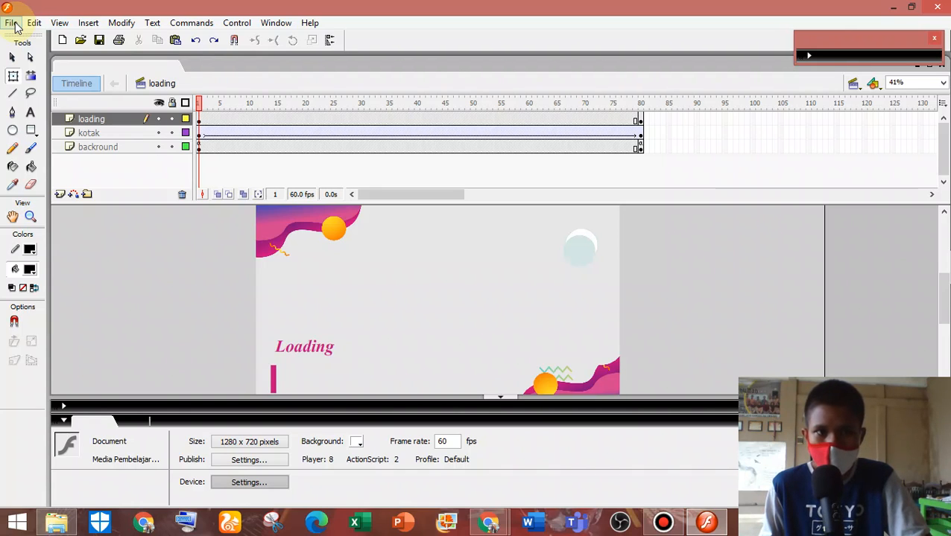
# Start exporting the project as a Flash Movie (*.swf) and browse to the Semester 5 folder in Pictures.
pyautogui.click(13, 23)
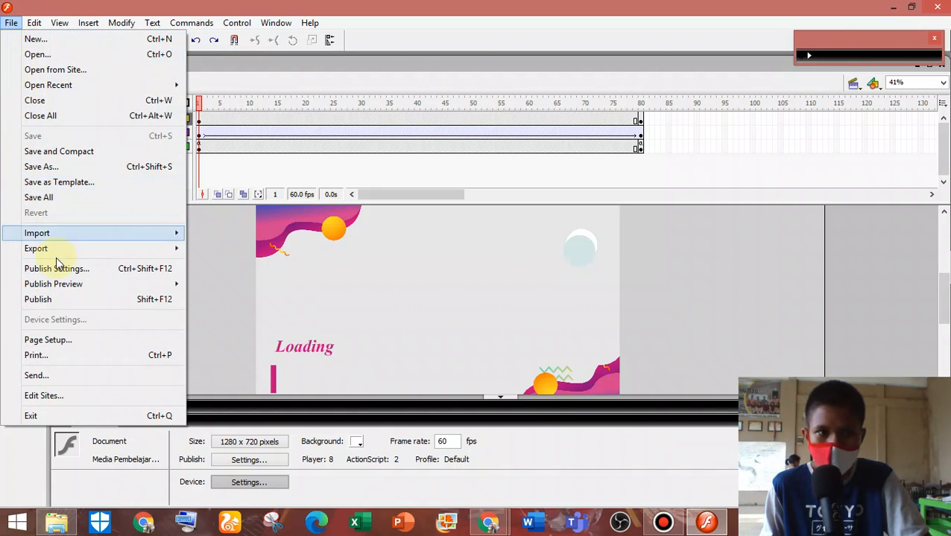
pyautogui.moveTo(72, 253)
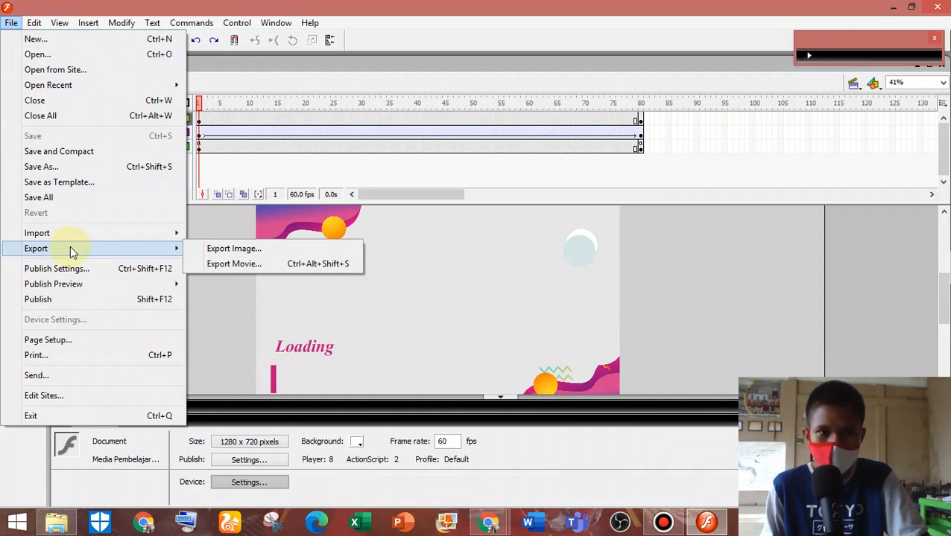
pyautogui.click(225, 264)
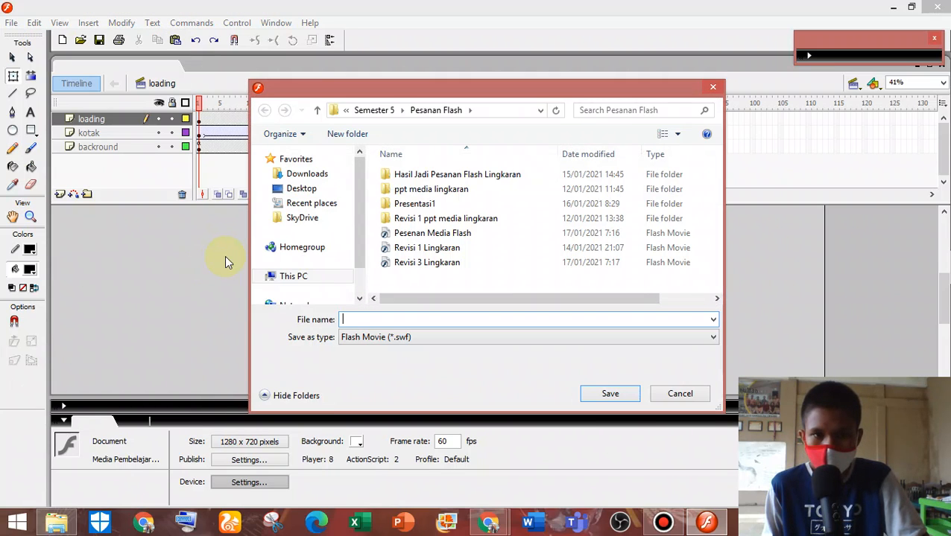
pyautogui.scroll(-3, 313, 268)
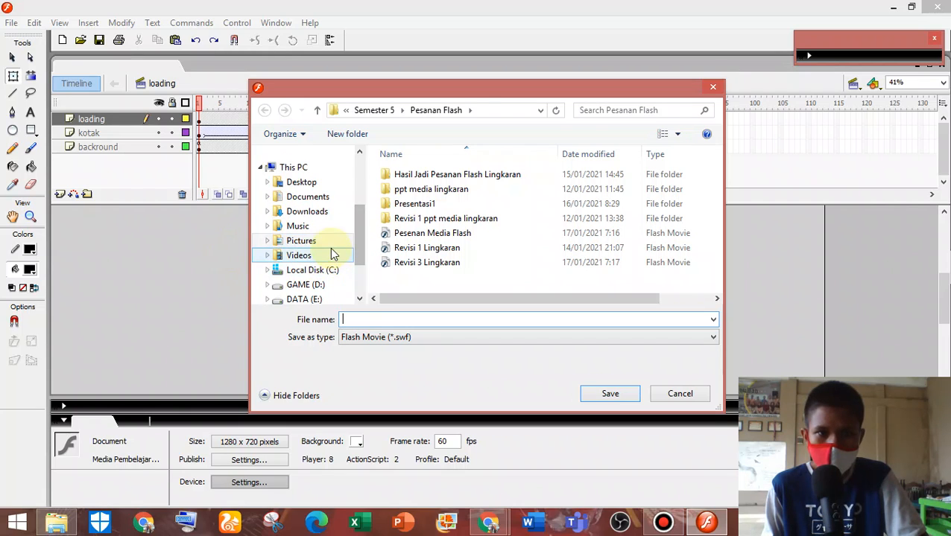
pyautogui.click(333, 242)
pyautogui.moveTo(713, 193); pyautogui.dragTo(710, 277)
pyautogui.doubleClick(504, 270)
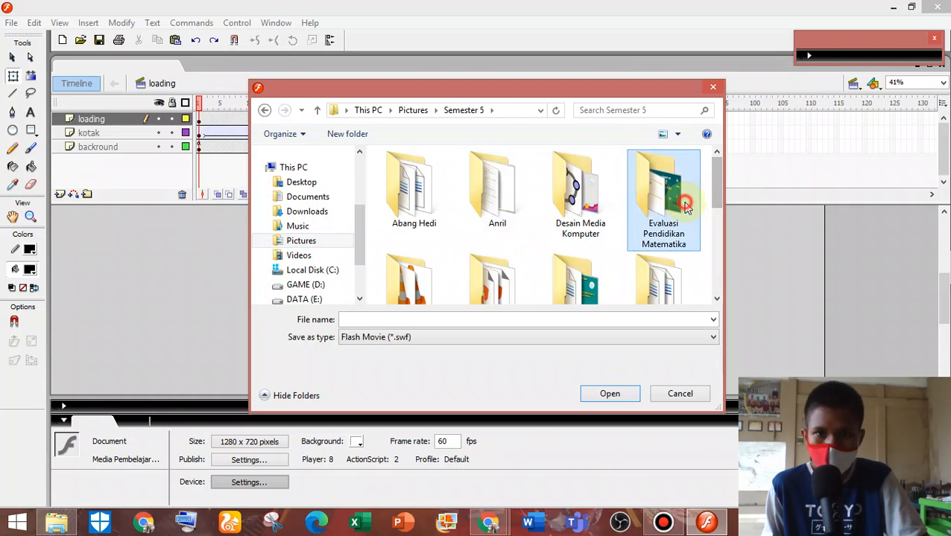
# Browse the export location to the Bahan Adobe Flash folder inside Desain Media Komputer.
pyautogui.doubleClick(662, 195)
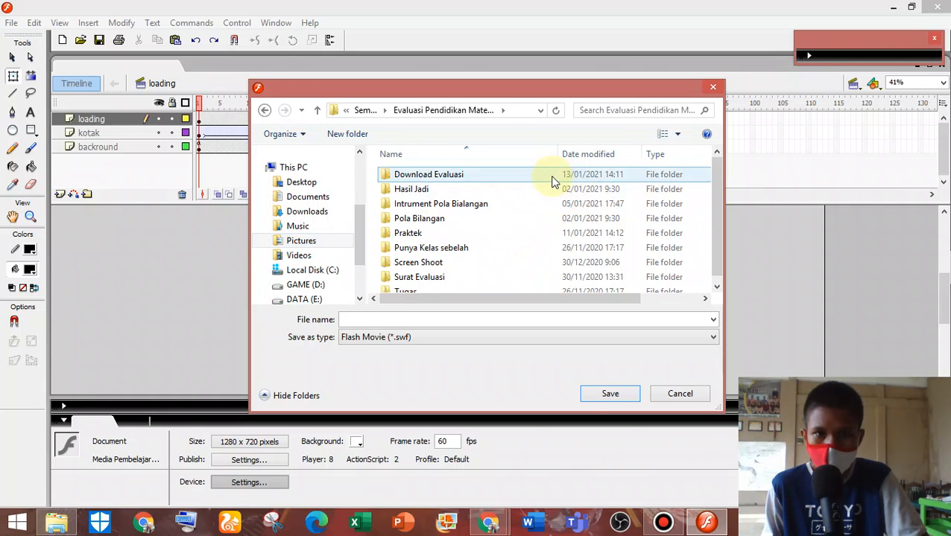
pyautogui.click(316, 111)
pyautogui.doubleClick(605, 176)
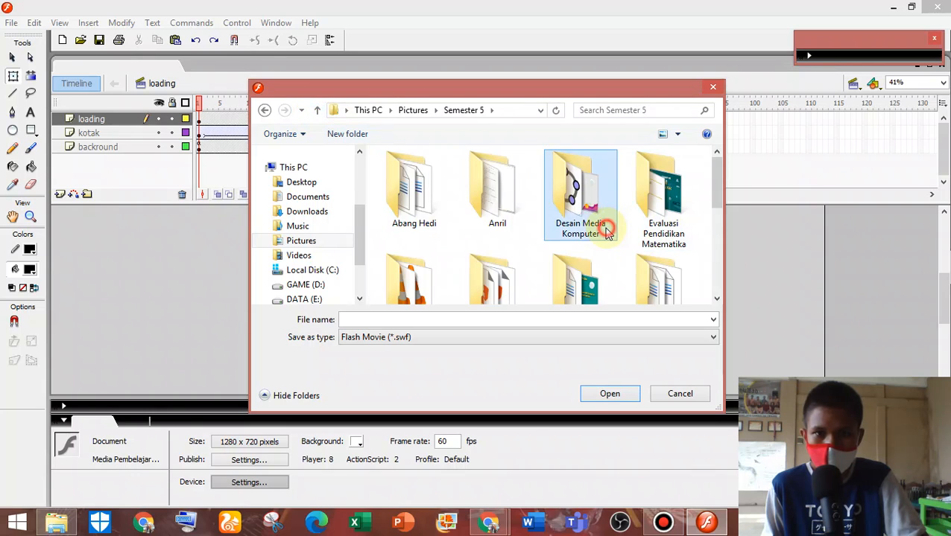
pyautogui.click(485, 178)
pyautogui.doubleClick(485, 178)
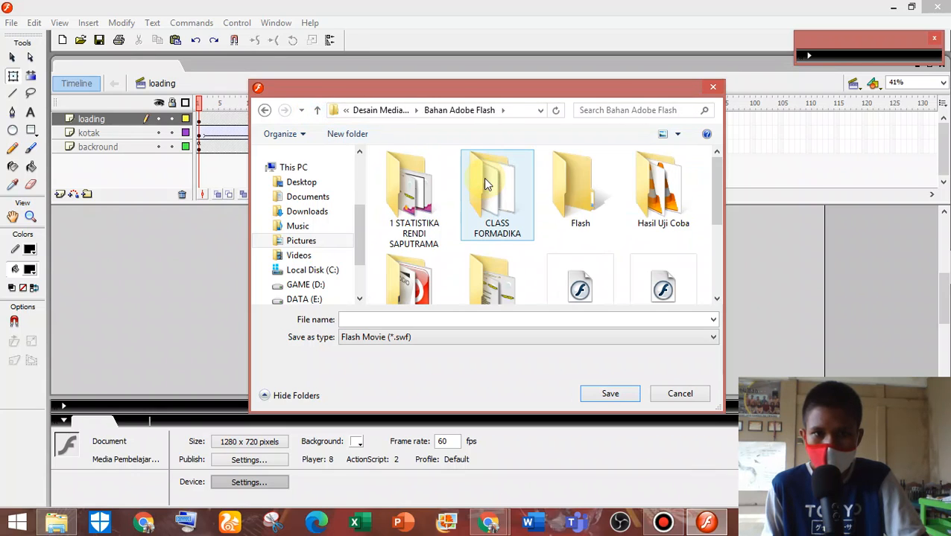
# Create a new folder named "Hasil Media" plus the creator's first name in Bahan Adobe Flash and open it as the export location.
pyautogui.click(349, 140)
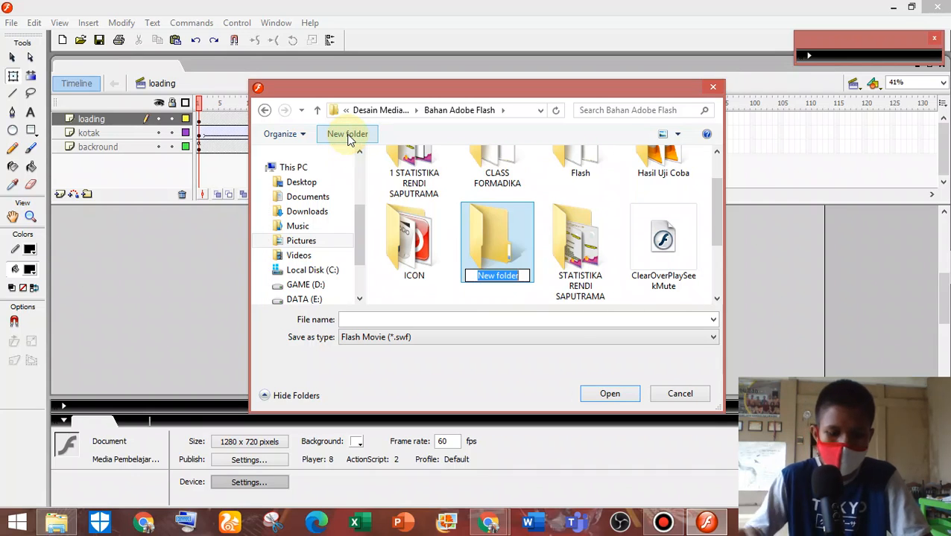
pyautogui.write('H')
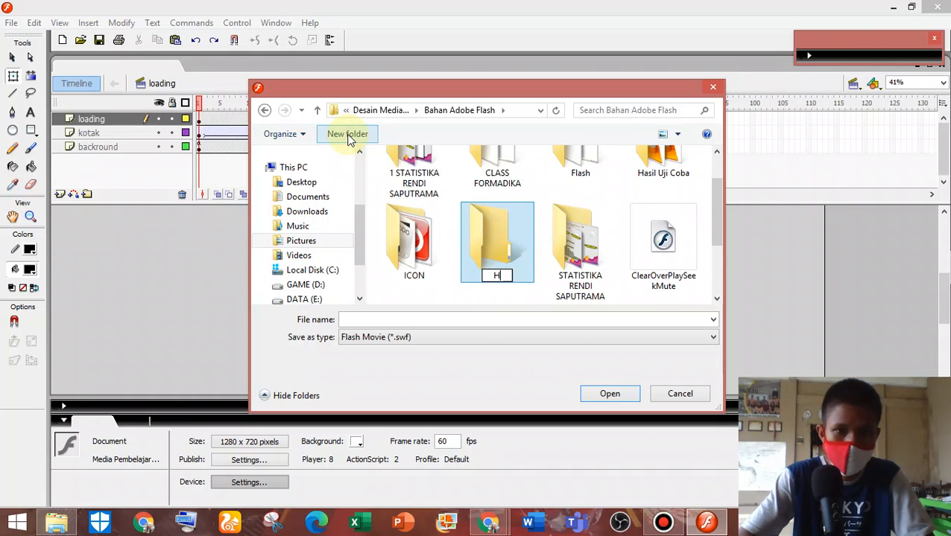
pyautogui.write('Asil Media Rendi')
pyautogui.press('Return')
pyautogui.press('Return')
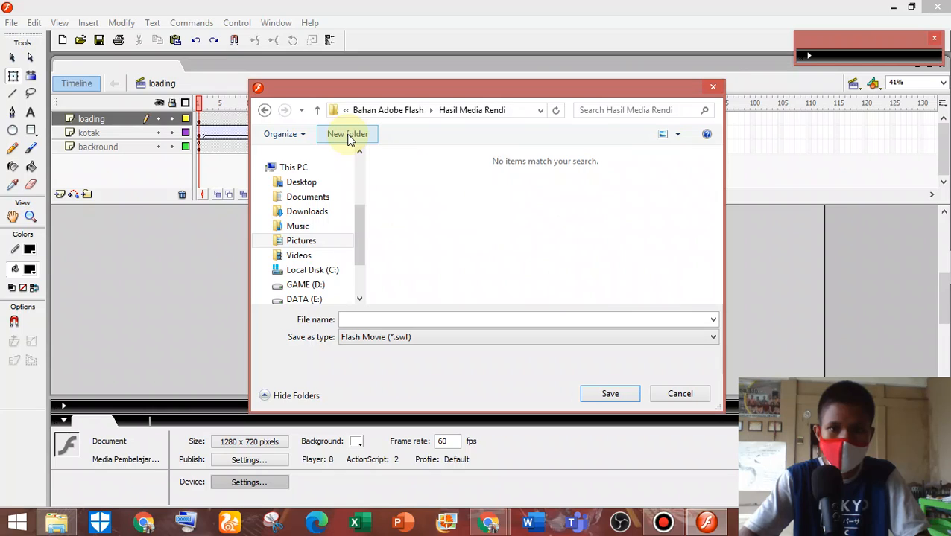
# Name the movie Media Interaktif Statistika and export it for Flash Player 8 with JPEG quality 100.
pyautogui.click(387, 320)
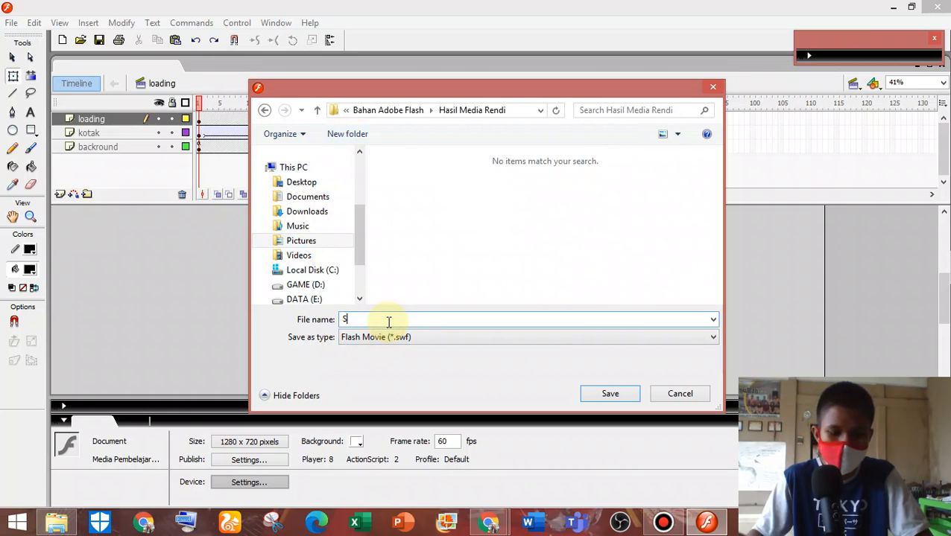
pyautogui.write('Media Interaktif Statistika')
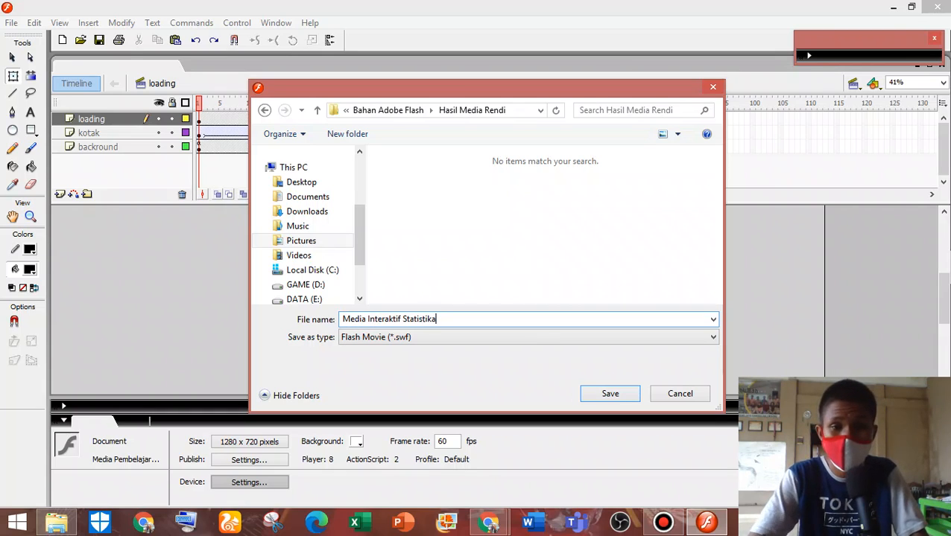
pyautogui.click(618, 395)
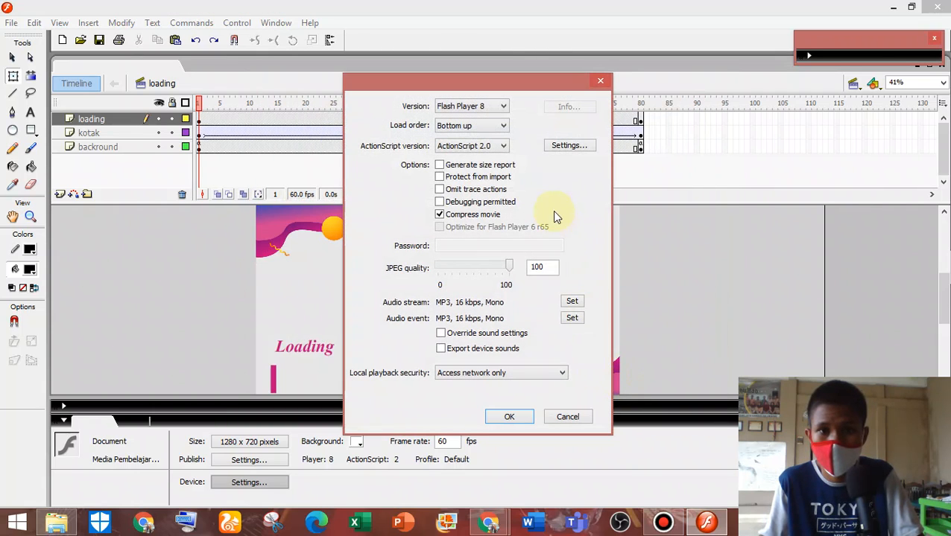
pyautogui.click(510, 269)
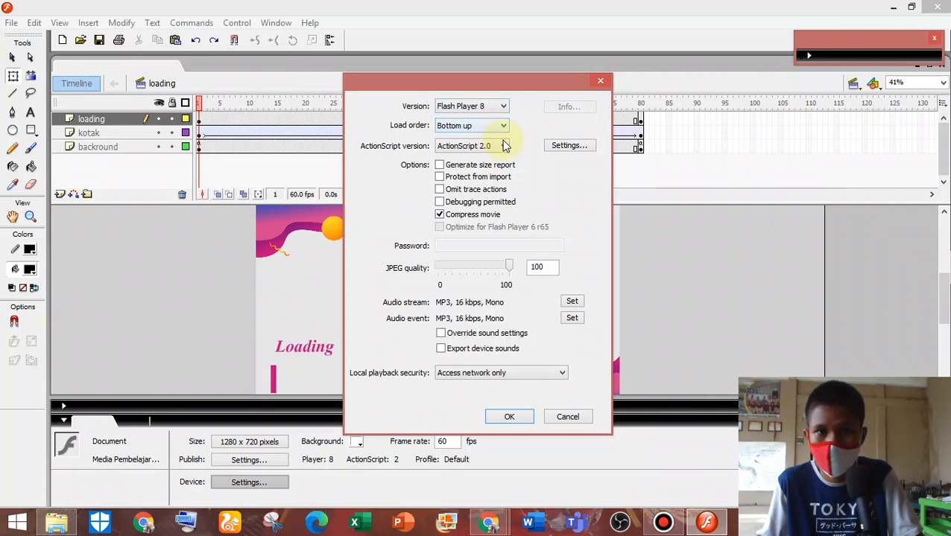
pyautogui.click(506, 419)
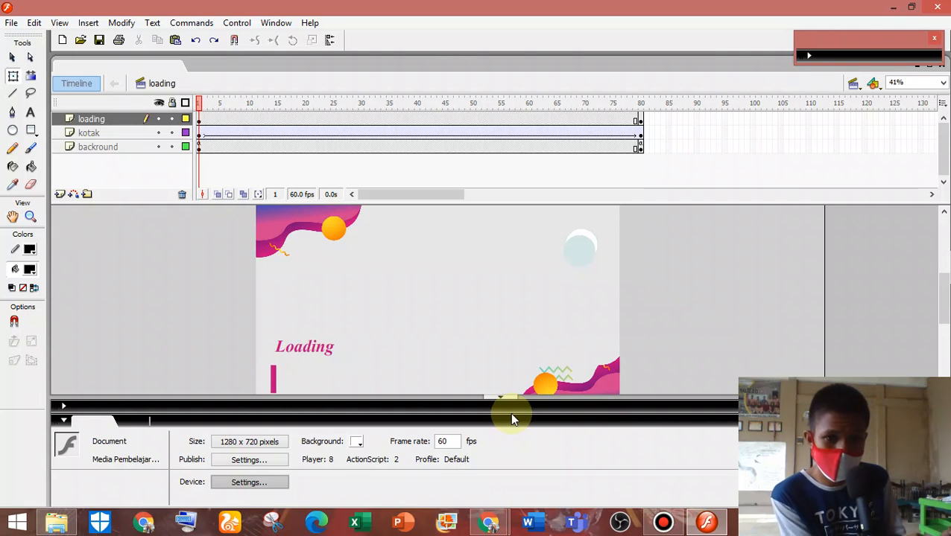
# Switch to File Explorer and browse from Pictures through Semester 5, Desain Media Komputer and Bahan Adobe Flash to the exported movie's folder.
pyautogui.click(56, 522)
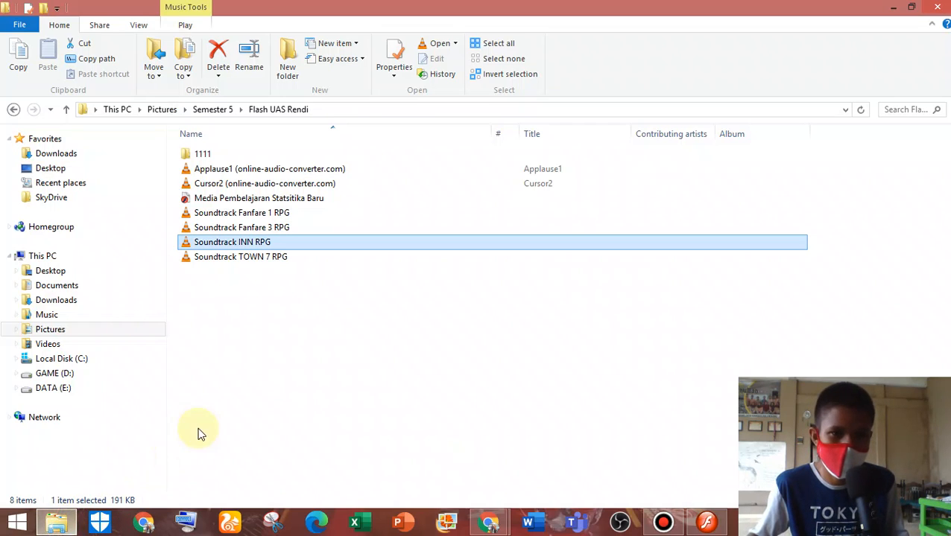
pyautogui.click(79, 303)
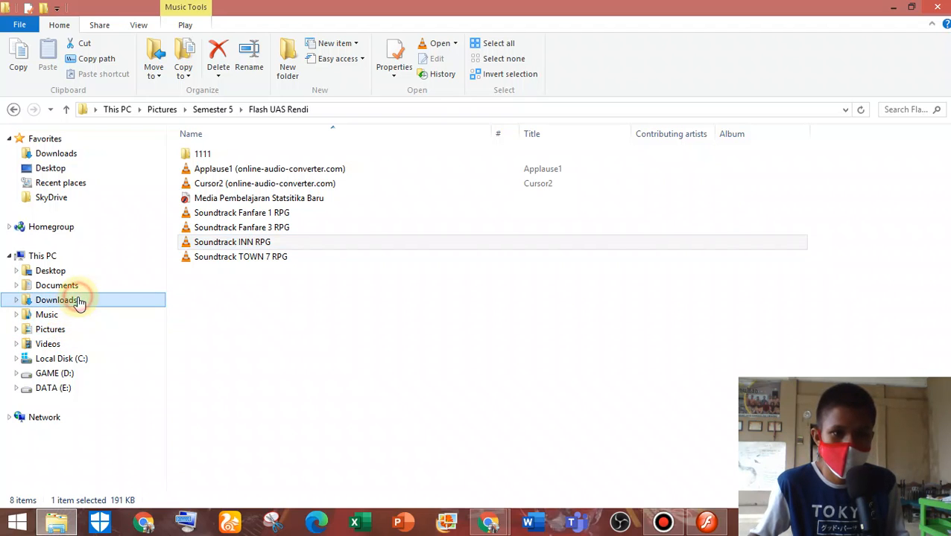
pyautogui.click(90, 333)
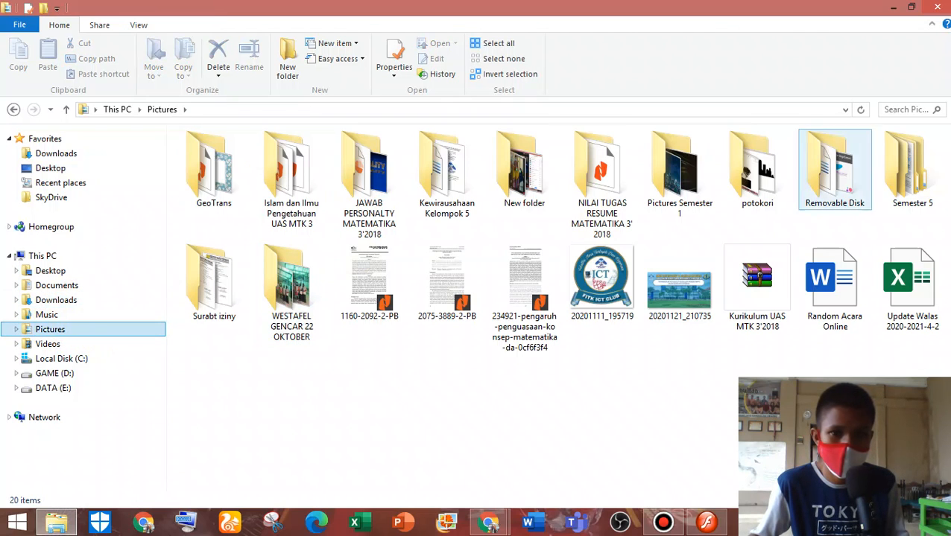
pyautogui.doubleClick(936, 170)
pyautogui.doubleClick(340, 195)
pyautogui.click(232, 206)
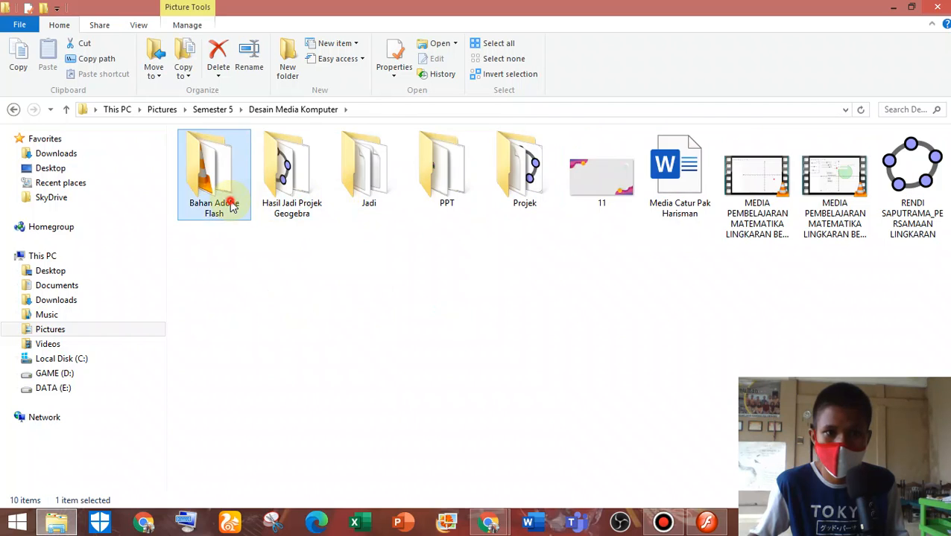
pyautogui.doubleClick(232, 205)
pyautogui.doubleClick(452, 197)
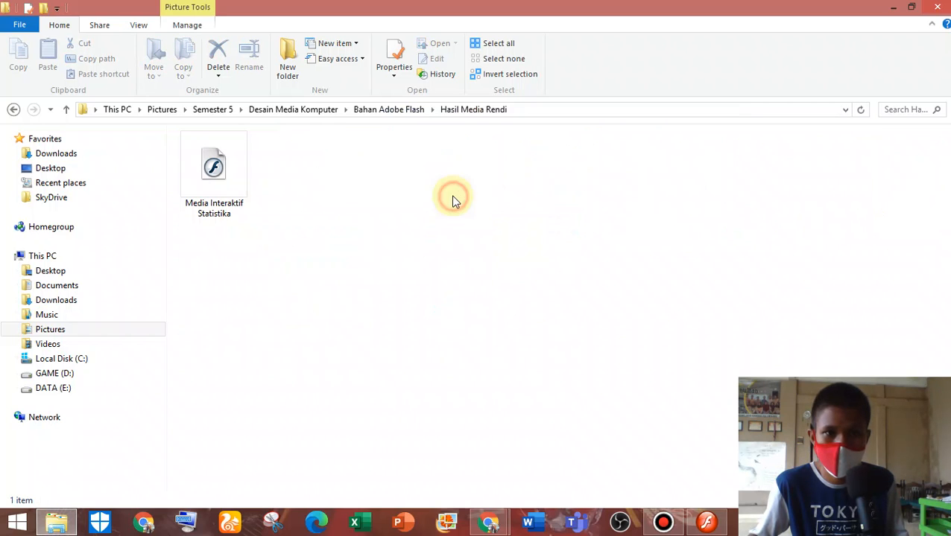
# Play the exported Media Interaktif Statistika movie, toggle the music on the RUMAH page and leave full screen.
pyautogui.doubleClick(233, 183)
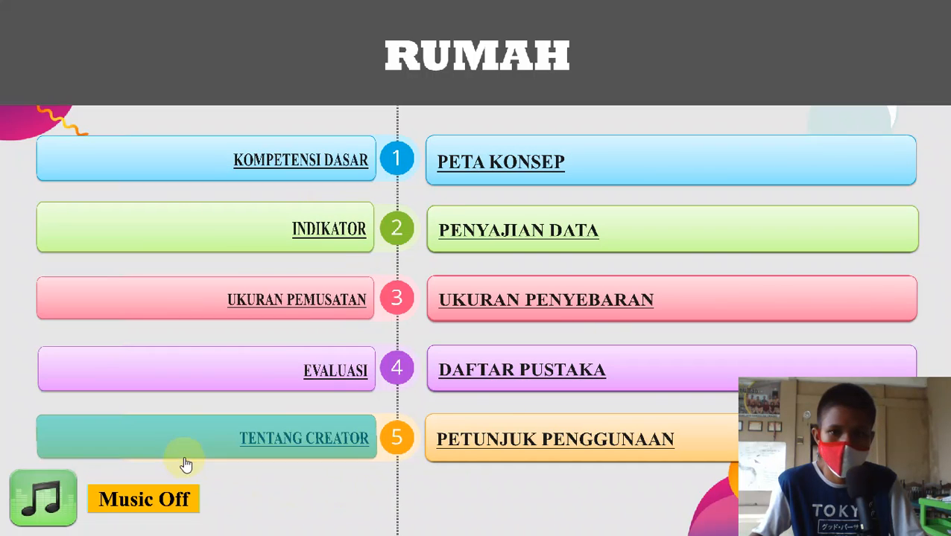
pyautogui.click(41, 496)
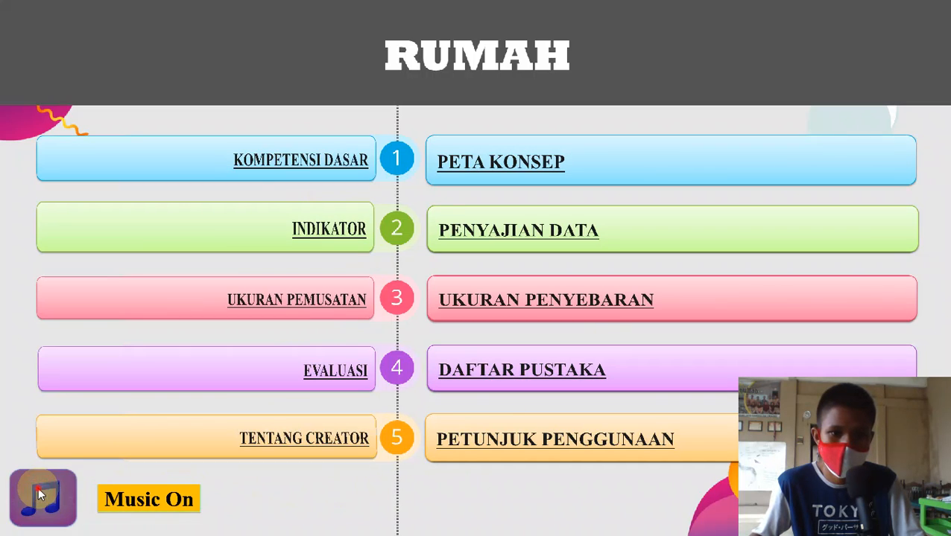
pyautogui.press('Escape')
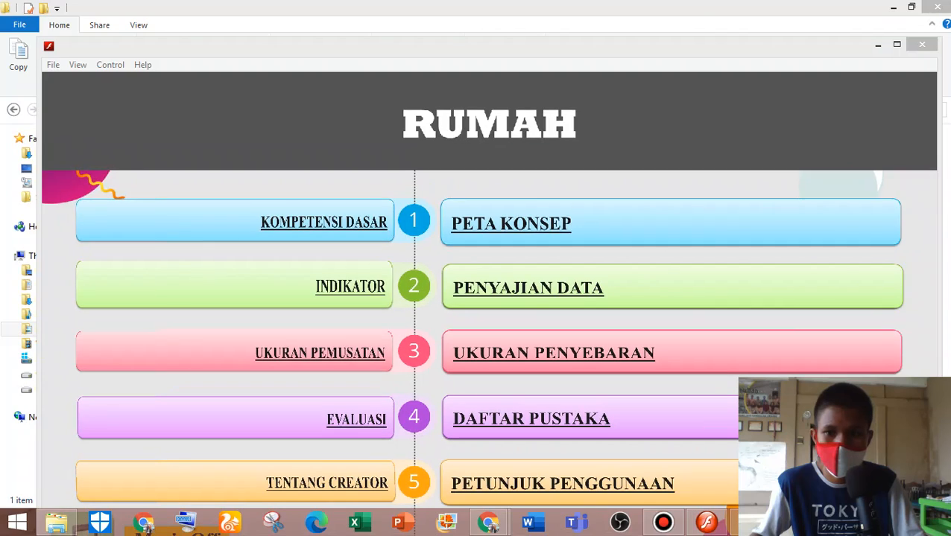
# Reposition the player window to reach the RUMAH page's power button and exit the movie by answering Ya.
pyautogui.moveTo(607, 58); pyautogui.dragTo(344, 0)
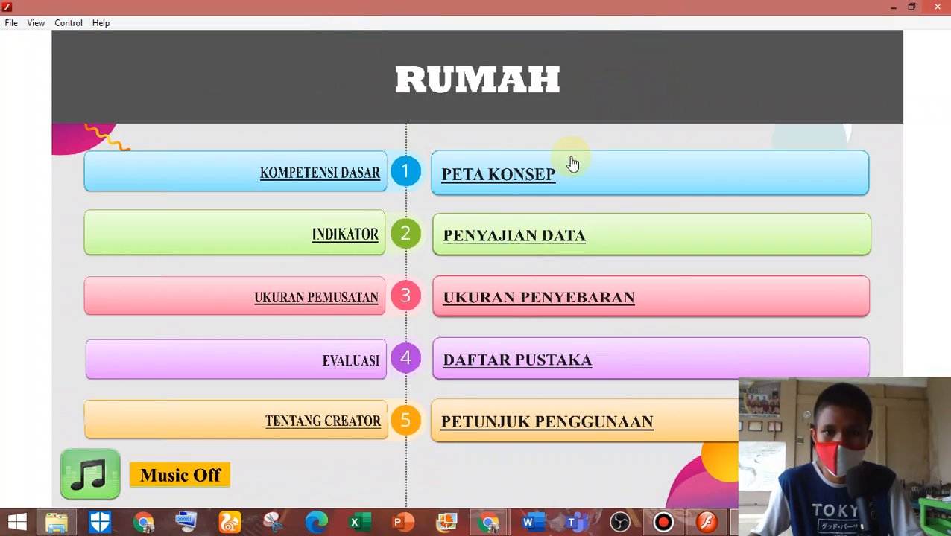
pyautogui.moveTo(636, 6); pyautogui.dragTo(342, 44)
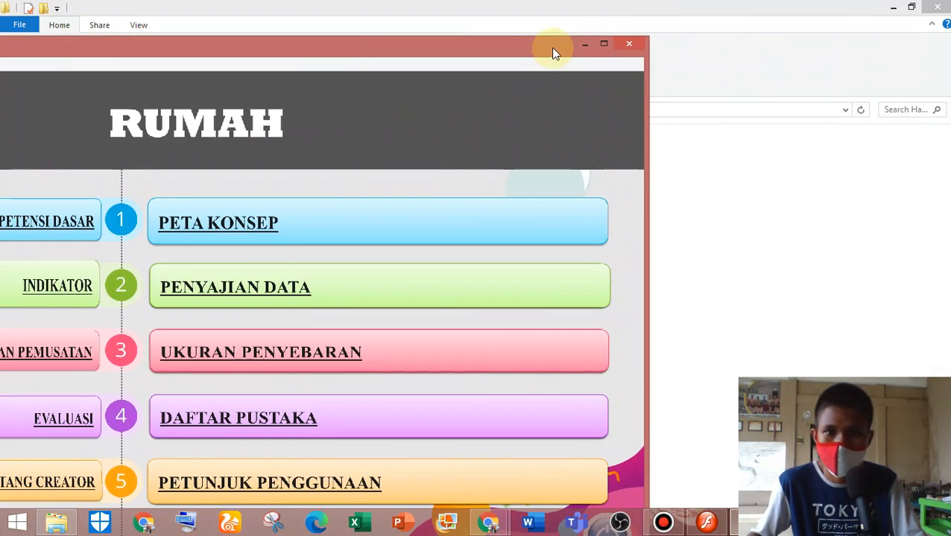
pyautogui.moveTo(556, 48); pyautogui.dragTo(553, 22)
pyautogui.click(611, 502)
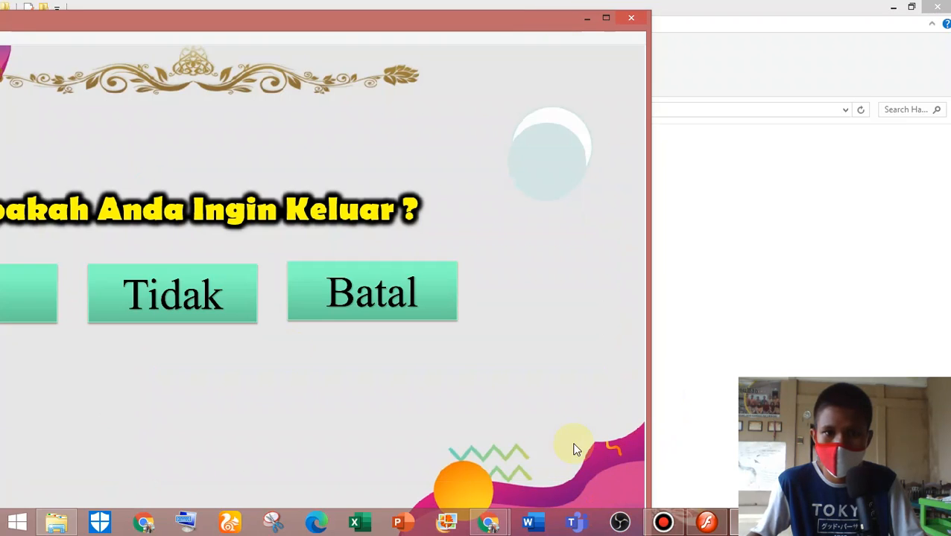
pyautogui.click(38, 309)
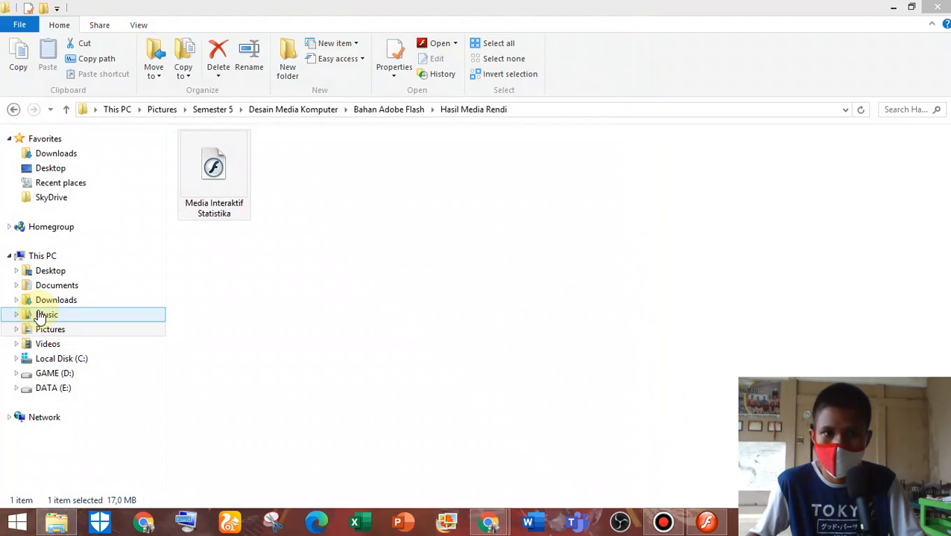
# Reopen the exported movie and test the PETUNJUK PENGGUNAAN, music and UKURAN PEMUSATAN buttons, returning to RUMAH after each page.
pyautogui.click(248, 212)
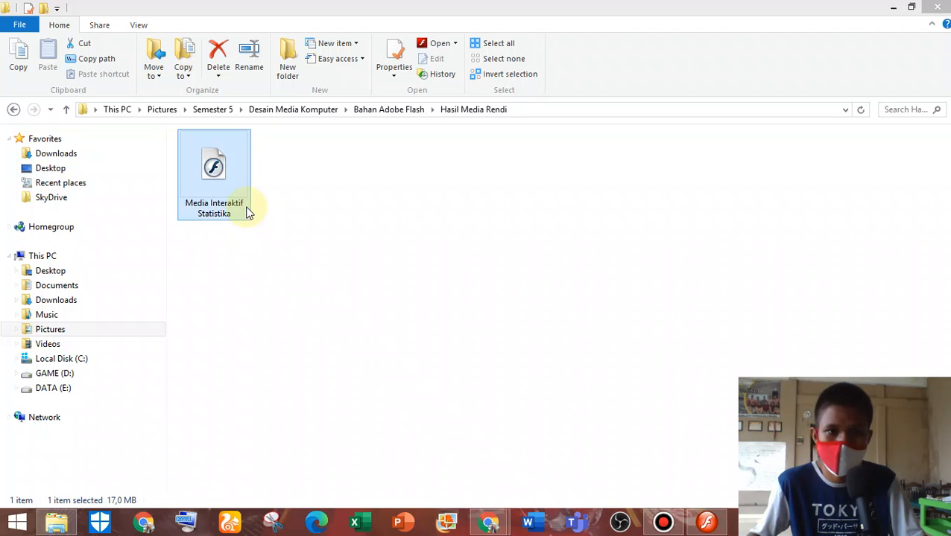
pyautogui.doubleClick(248, 213)
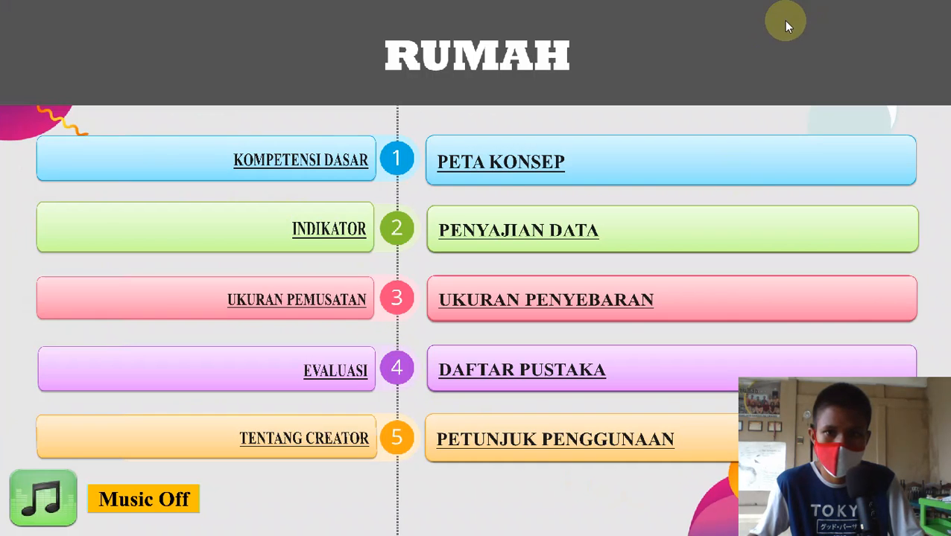
pyautogui.click(493, 450)
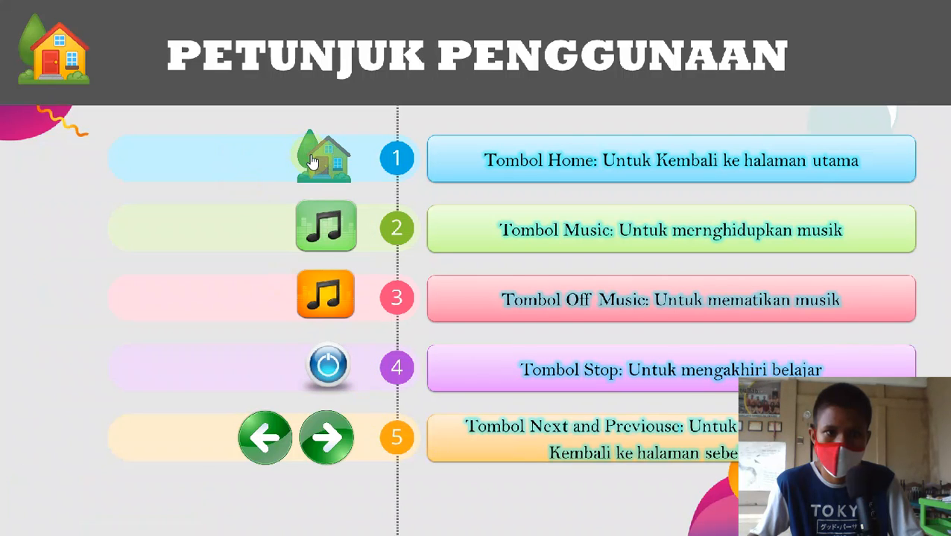
pyautogui.click(67, 93)
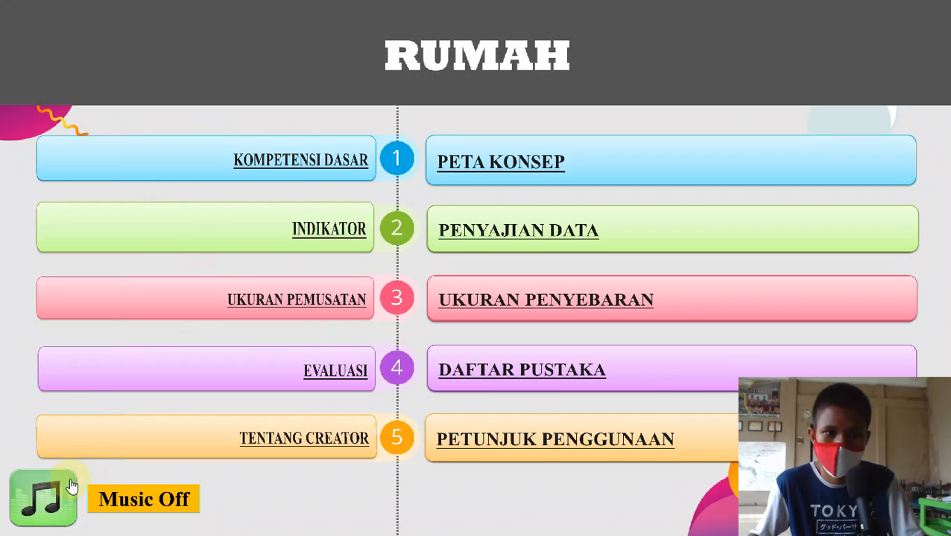
pyautogui.click(71, 486)
pyautogui.click(332, 294)
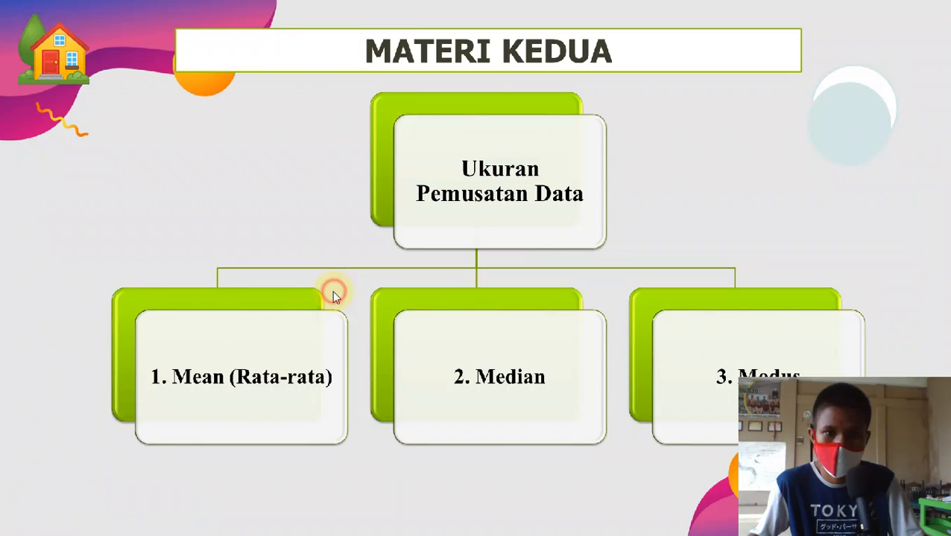
pyautogui.click(60, 46)
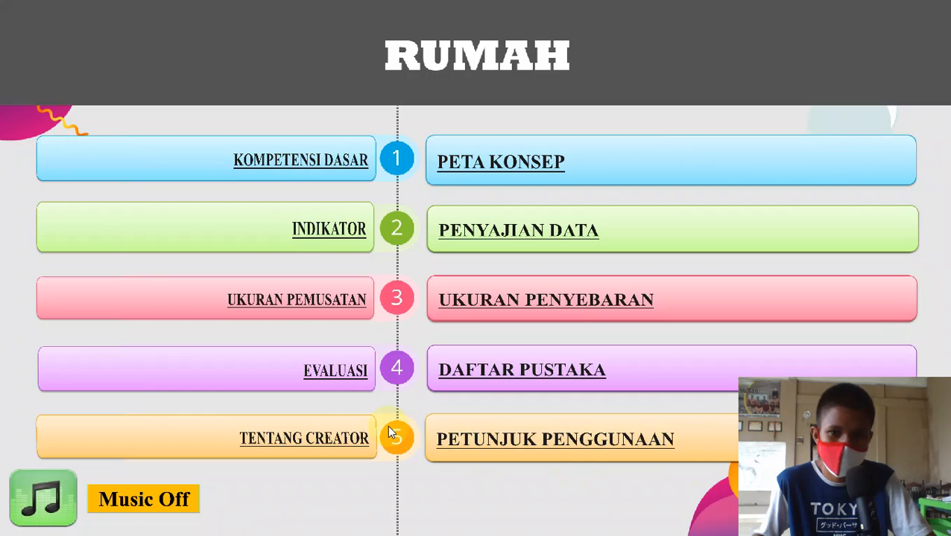
# Leave full screen, shift the player window to reach the power button and end the movie with Ya.
pyautogui.press('Escape')
pyautogui.moveTo(449, 74); pyautogui.dragTo(178, 18)
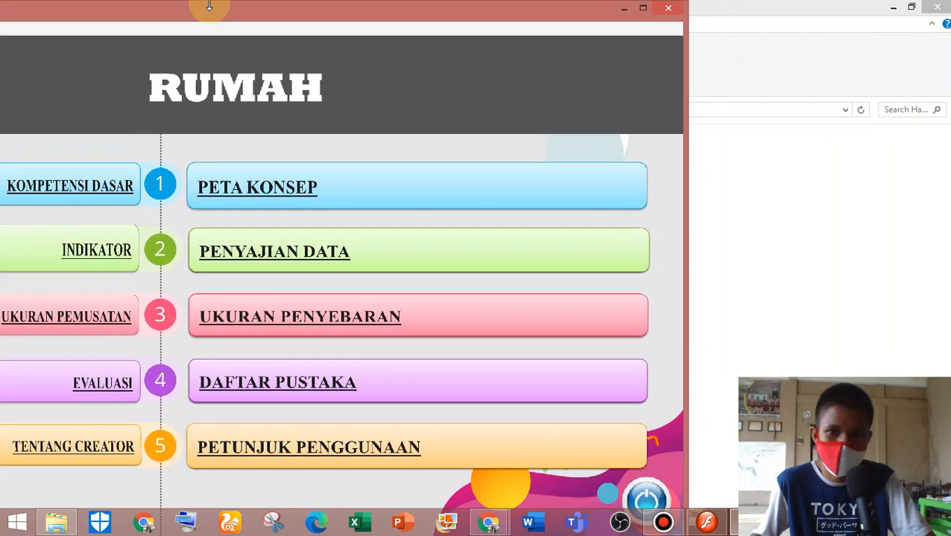
pyautogui.click(646, 493)
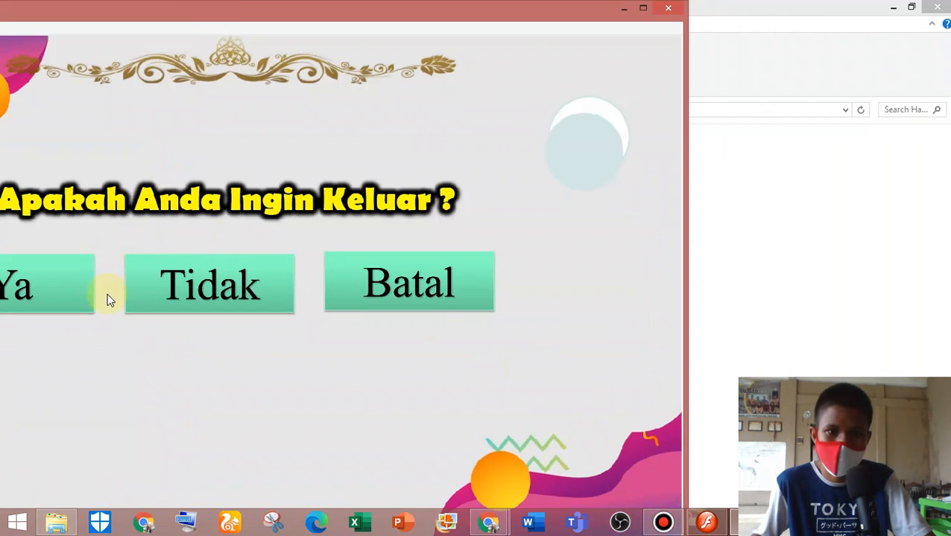
pyautogui.click(70, 290)
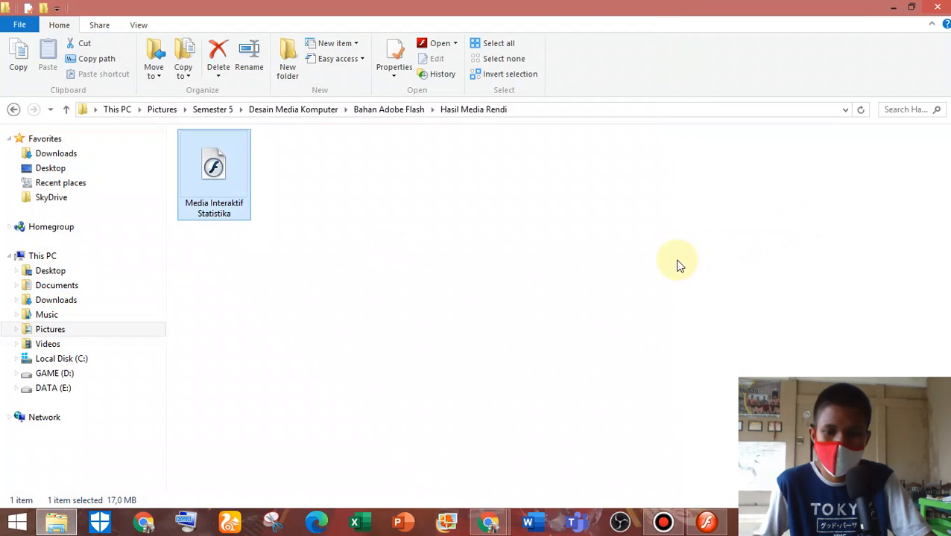
# Deselect the exported movie file and switch back to the loading scene in Flash.
pyautogui.click(335, 290)
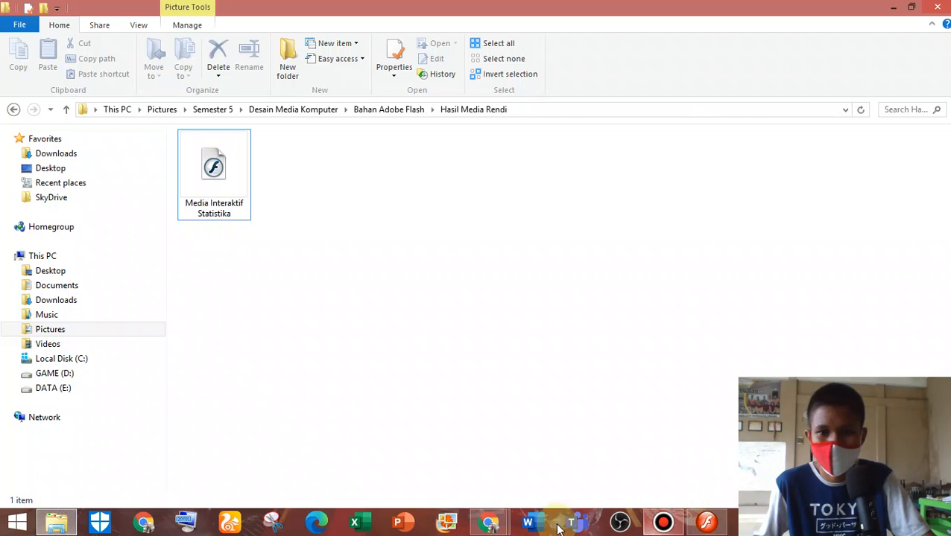
pyautogui.click(706, 522)
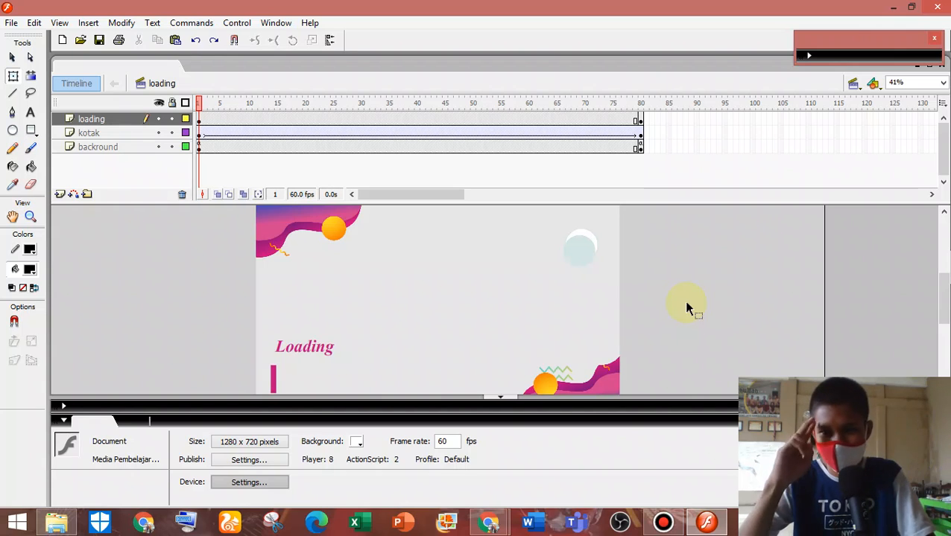
pyautogui.moveTo(568, 6)
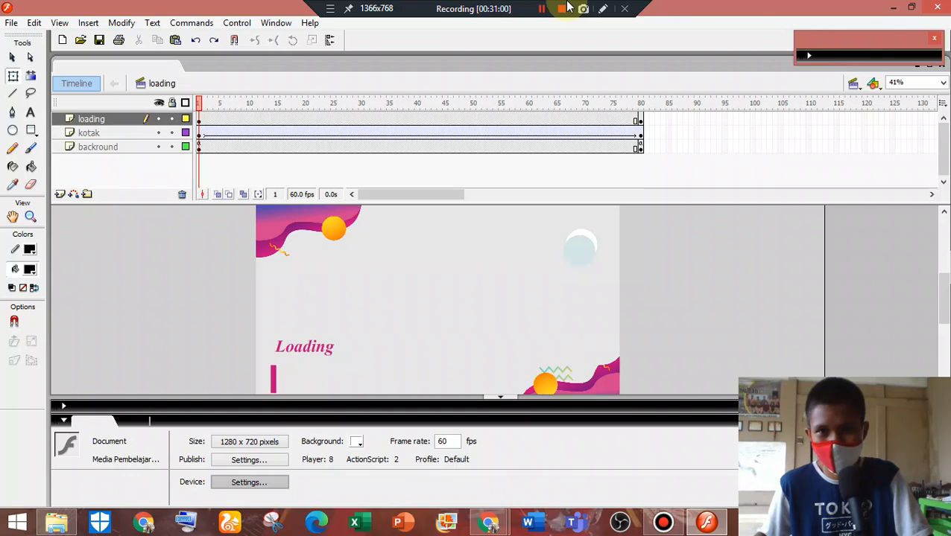